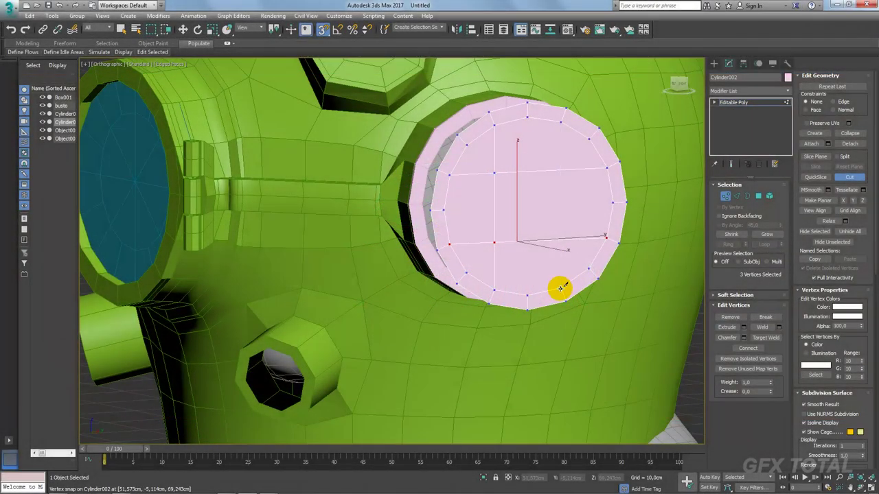
Finish cutting the porthole disc's grid and switch to Edge sub-object mode.
{"action": "key", "text": "w"}
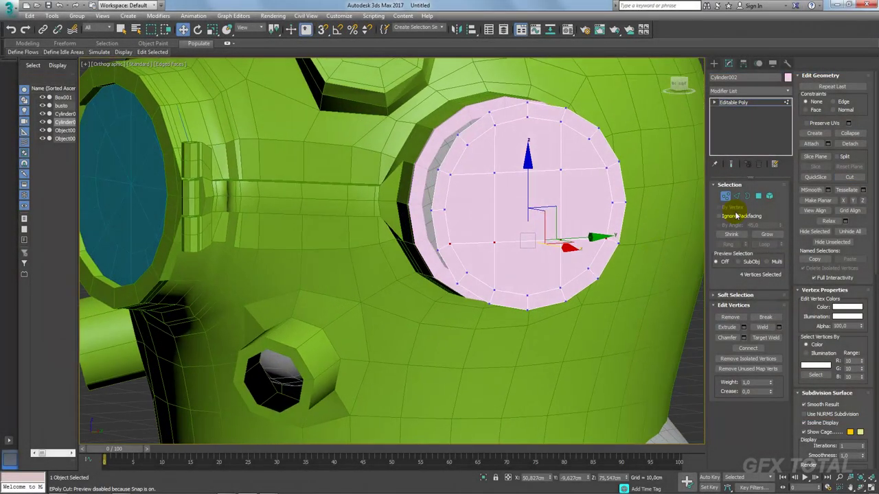
{"action": "left_click", "coordinate": [739, 198]}
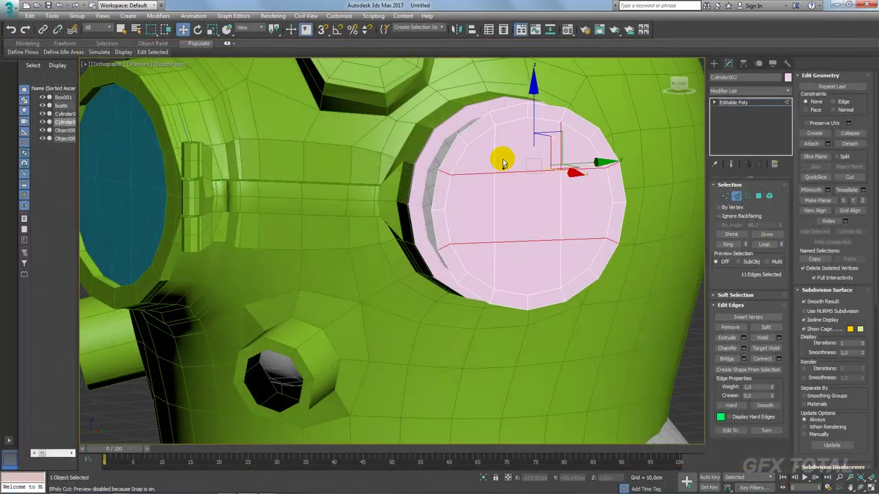
Loop-select the vertical grid edges and chamfer all grid lines into narrow doubled strips.
{"action": "left_click", "coordinate": [502, 163], "text": "ctrl"}
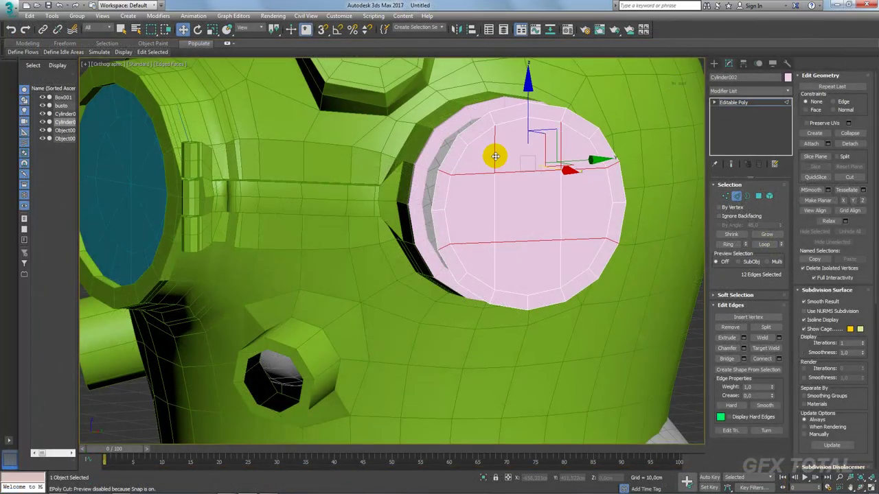
{"action": "left_click", "coordinate": [764, 244]}
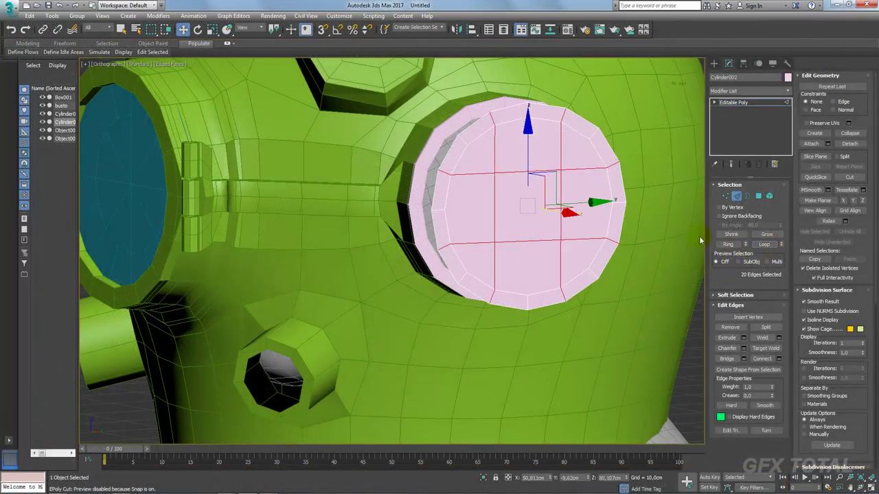
{"action": "left_click", "coordinate": [744, 349]}
{"action": "left_click_drag", "start_coordinate": [399, 272], "coordinate": [399, 267]}
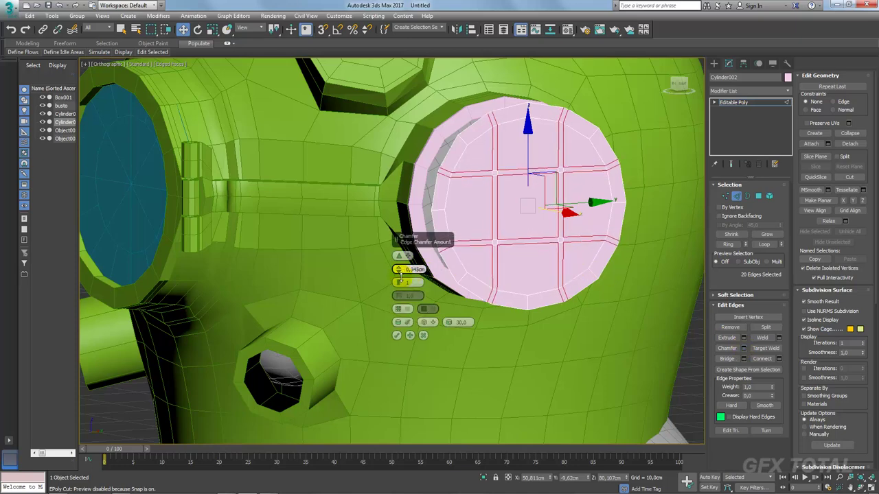
{"action": "left_click", "coordinate": [397, 335]}
{"action": "left_click", "coordinate": [758, 196]}
Select every pane between the chamfered bars of the porthole disc and delete them.
{"action": "left_click", "coordinate": [577, 260]}
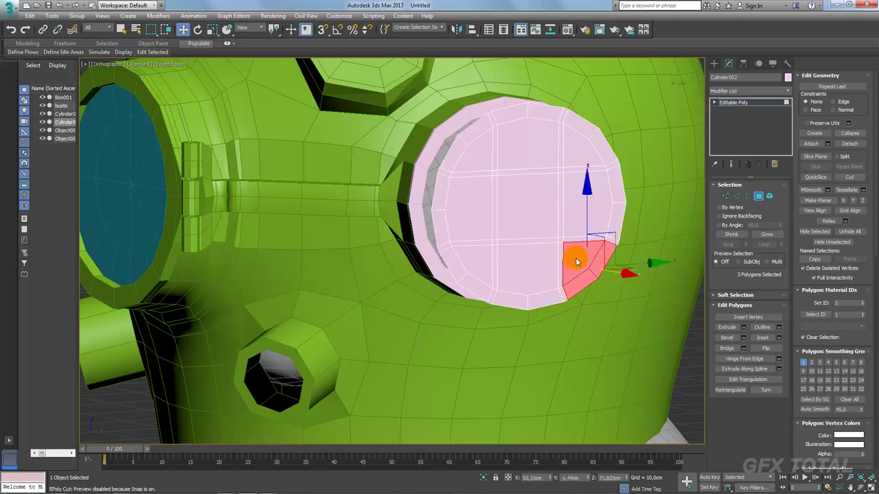
{"action": "left_click_drag", "start_coordinate": [518, 280], "coordinate": [516, 277], "text": "ctrl"}
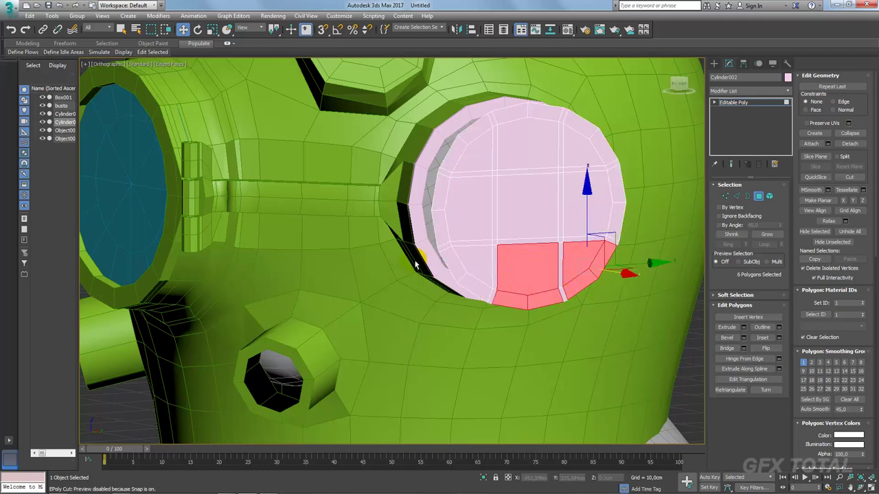
{"action": "left_click", "coordinate": [467, 284], "text": "ctrl"}
{"action": "left_click_drag", "start_coordinate": [411, 187], "coordinate": [455, 217], "text": "ctrl"}
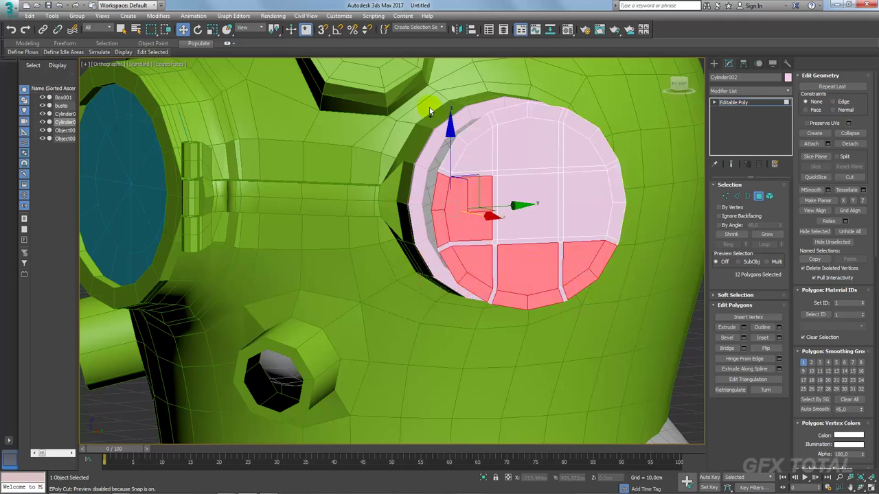
{"action": "left_click", "coordinate": [471, 147], "text": "ctrl"}
{"action": "left_click_drag", "start_coordinate": [515, 83], "coordinate": [569, 113], "text": "ctrl"}
{"action": "left_click", "coordinate": [588, 134], "text": "ctrl"}
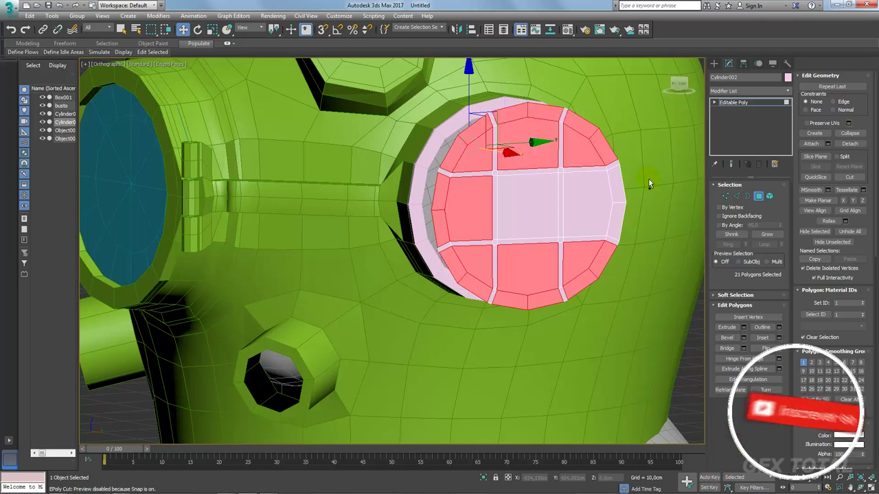
{"action": "left_click", "coordinate": [595, 210], "text": "ctrl"}
{"action": "key", "text": "Delete"}
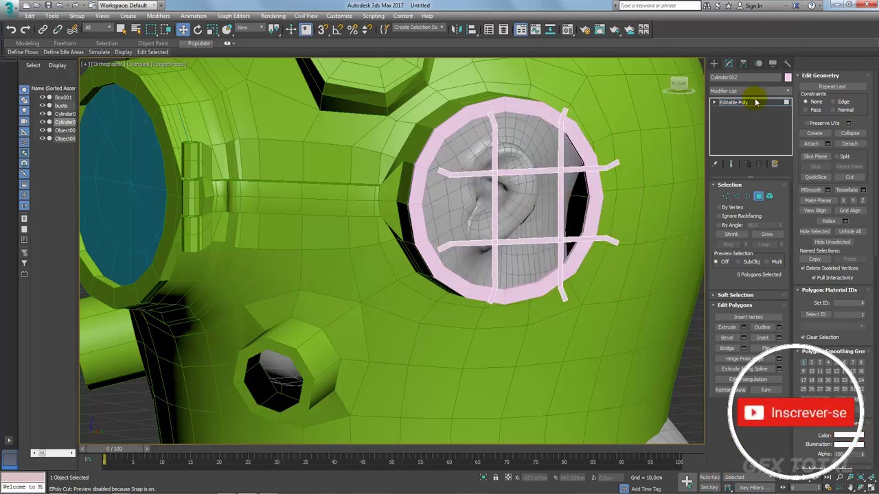
{"action": "left_click", "coordinate": [755, 101]}
{"action": "mouse_move", "coordinate": [546, 177]}
{"action": "middle_mouse_down", "text": "alt"}
{"action": "mouse_move", "coordinate": [557, 176]}
{"action": "mouse_move", "coordinate": [543, 172]}
{"action": "mouse_move", "coordinate": [567, 195]}
{"action": "mouse_move", "coordinate": [573, 234]}
{"action": "mouse_move", "coordinate": [624, 161]}
{"action": "middle_mouse_up", "text": "alt"}
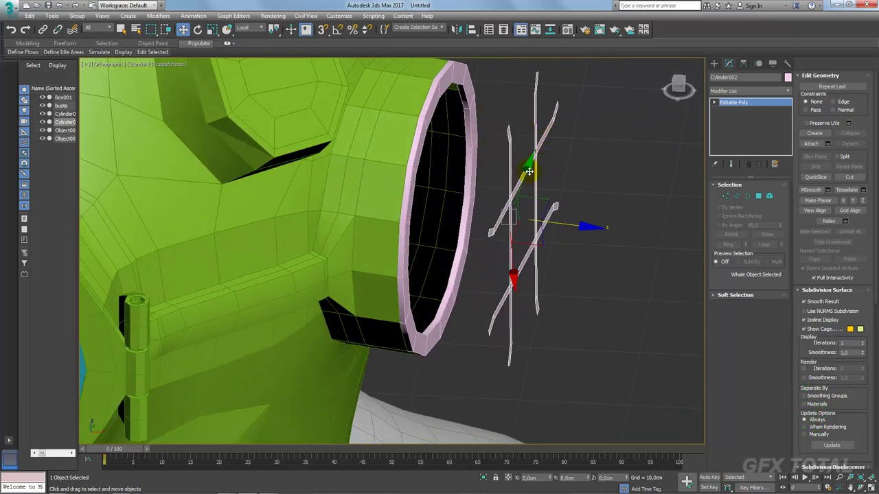
Select all grille strip polygons and try an extrusion, then cancel it.
{"action": "middle_click_drag", "start_coordinate": [563, 163], "coordinate": [661, 127], "text": "alt"}
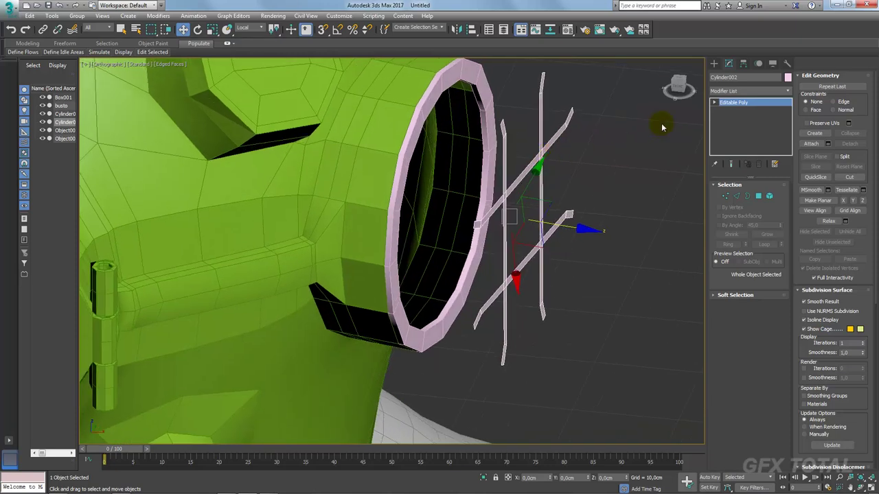
{"action": "left_click", "coordinate": [759, 198]}
{"action": "key", "text": "ctrl+a"}
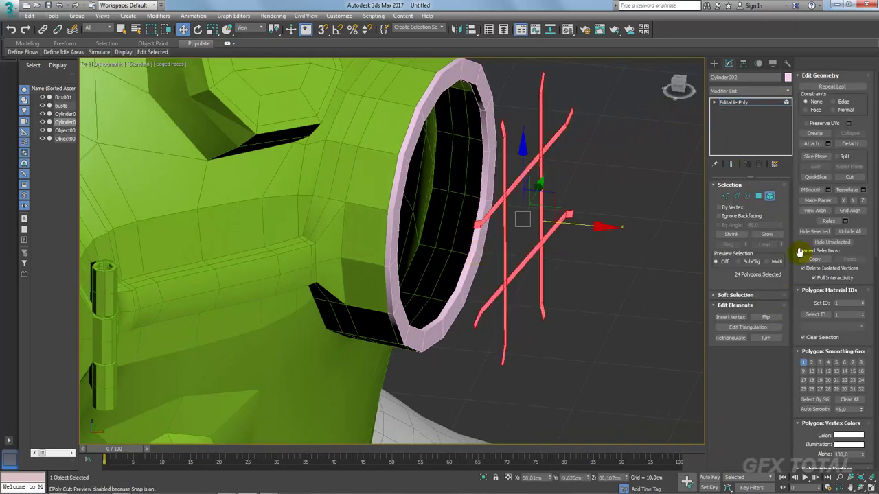
{"action": "left_click", "coordinate": [759, 197]}
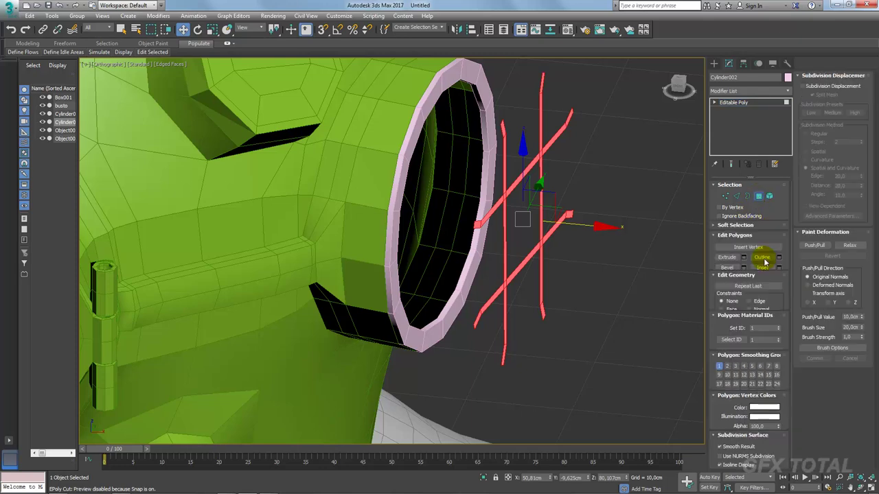
{"action": "left_click", "coordinate": [744, 328]}
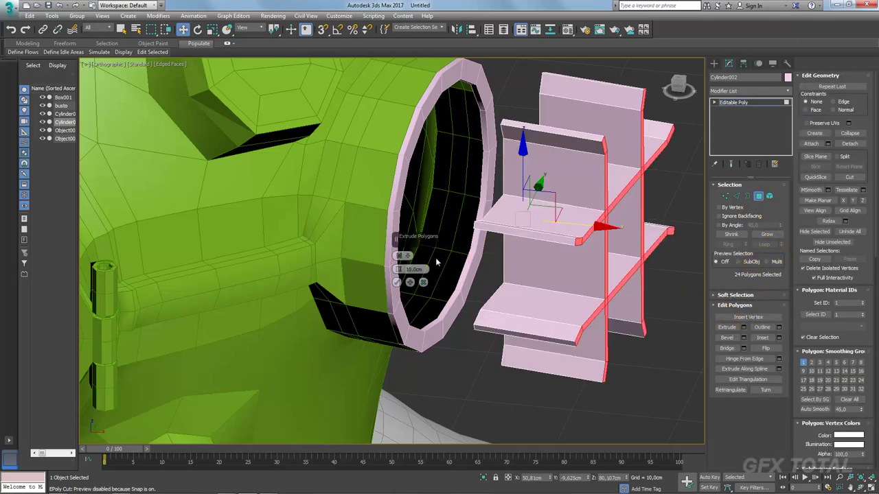
{"action": "middle_click_drag", "start_coordinate": [437, 261], "coordinate": [552, 151], "text": "alt"}
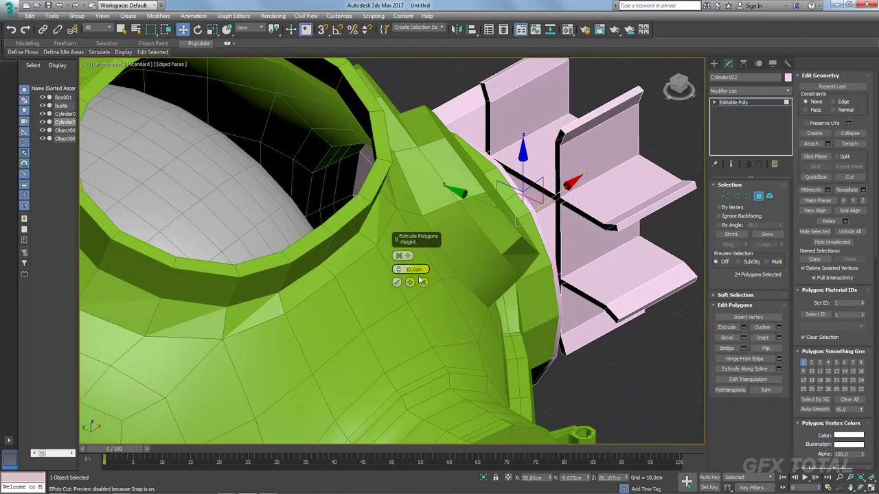
{"action": "left_click", "coordinate": [421, 281]}
Shift-drag the strips and confirm cloning them as part of the mesh.
{"action": "middle_click_drag", "start_coordinate": [421, 280], "coordinate": [528, 259], "text": "alt"}
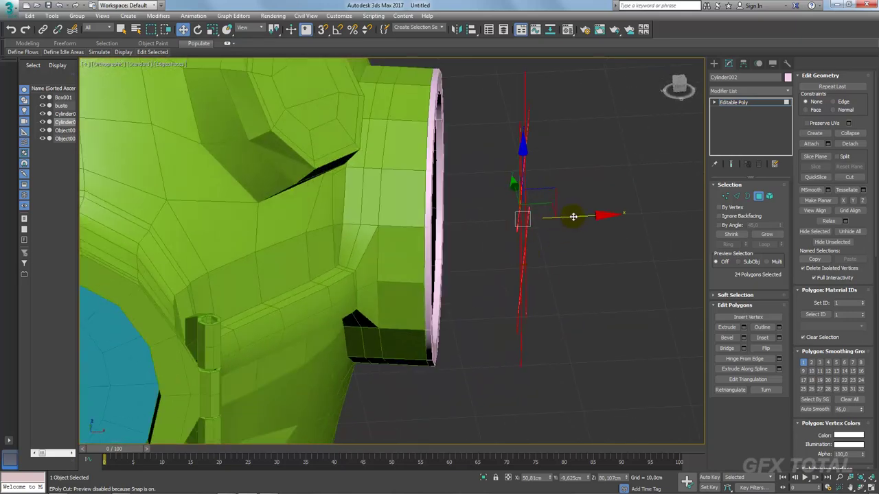
{"action": "left_click_drag", "start_coordinate": [574, 217], "coordinate": [581, 217], "text": "shift"}
{"action": "left_click", "coordinate": [503, 248]}
Return to object level and select the grille strips object.
{"action": "mouse_move", "coordinate": [567, 237]}
{"action": "middle_mouse_down", "text": "alt"}
{"action": "mouse_move", "coordinate": [496, 263]}
{"action": "mouse_move", "coordinate": [568, 200]}
{"action": "middle_mouse_up", "text": "alt"}
{"action": "left_click", "coordinate": [729, 102]}
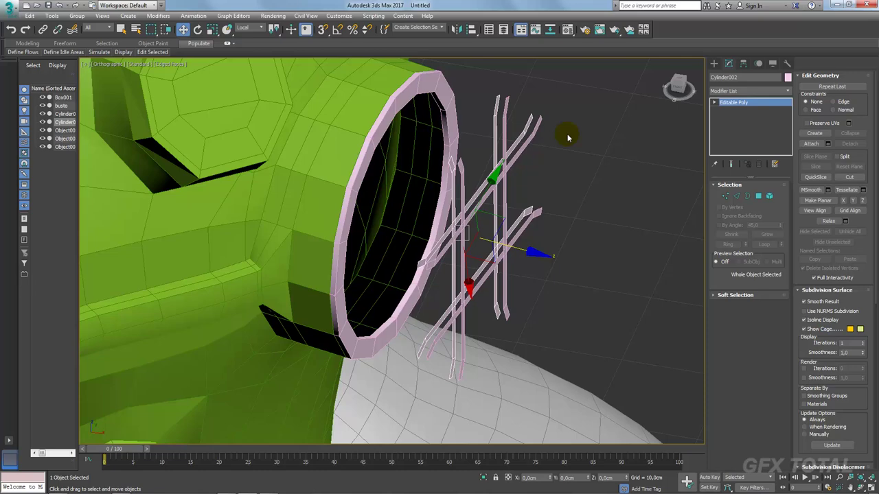
{"action": "left_click", "coordinate": [527, 142]}
{"action": "left_click", "coordinate": [523, 143]}
{"action": "left_click", "coordinate": [516, 139]}
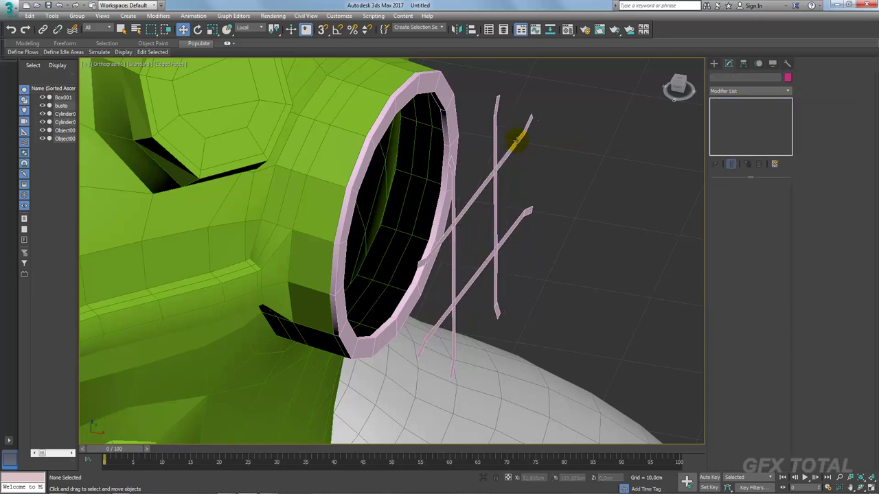
{"action": "left_click", "coordinate": [543, 172]}
{"action": "middle_click_drag", "start_coordinate": [543, 173], "coordinate": [536, 192], "text": "alt"}
In Local coordinates, Shift-move a copy of the strips just behind the originals.
{"action": "left_click", "coordinate": [255, 28]}
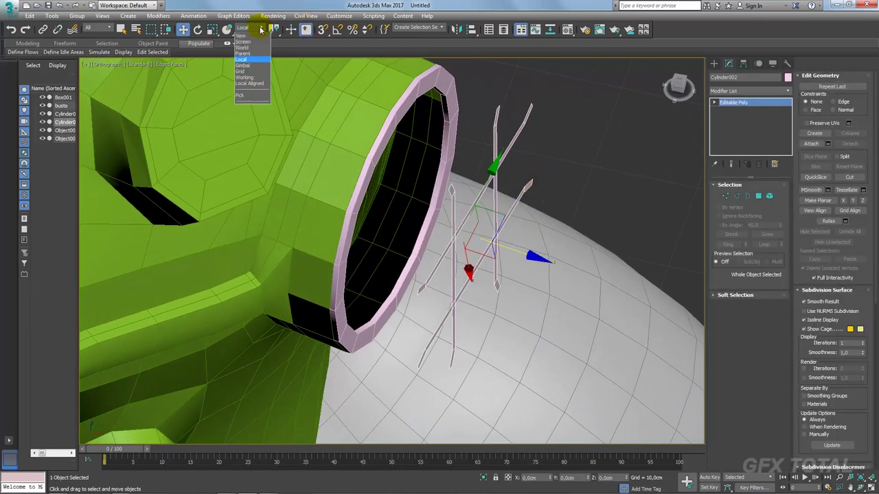
{"action": "left_click", "coordinate": [254, 27]}
{"action": "middle_click_drag", "start_coordinate": [534, 157], "coordinate": [531, 226], "text": "alt"}
{"action": "left_click_drag", "start_coordinate": [512, 245], "coordinate": [520, 249], "text": "shift"}
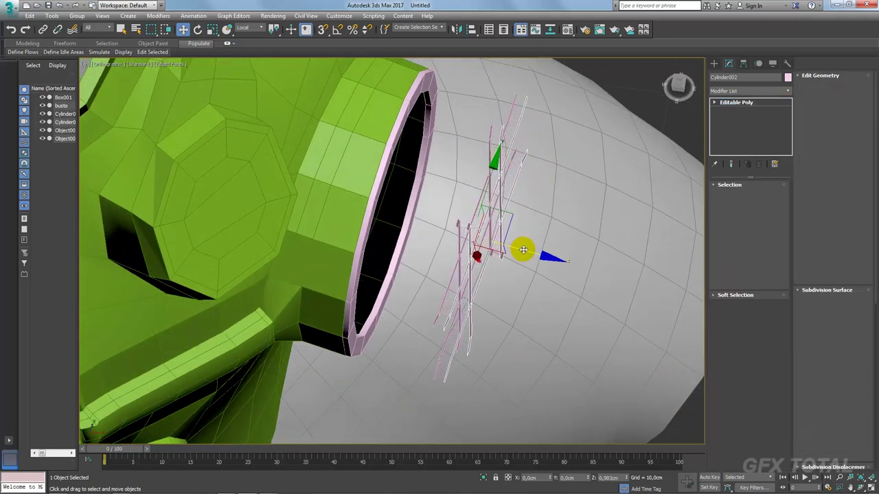
{"action": "left_click_drag", "start_coordinate": [520, 249], "coordinate": [527, 251], "text": "shift"}
{"action": "left_click", "coordinate": [443, 291]}
Attach the copied strips, Cylinder003, into the grille object.
{"action": "mouse_move", "coordinate": [446, 288]}
{"action": "middle_mouse_down", "text": "alt"}
{"action": "mouse_move", "coordinate": [535, 216]}
{"action": "mouse_move", "coordinate": [733, 152]}
{"action": "middle_mouse_up", "text": "alt"}
{"action": "left_click", "coordinate": [811, 144]}
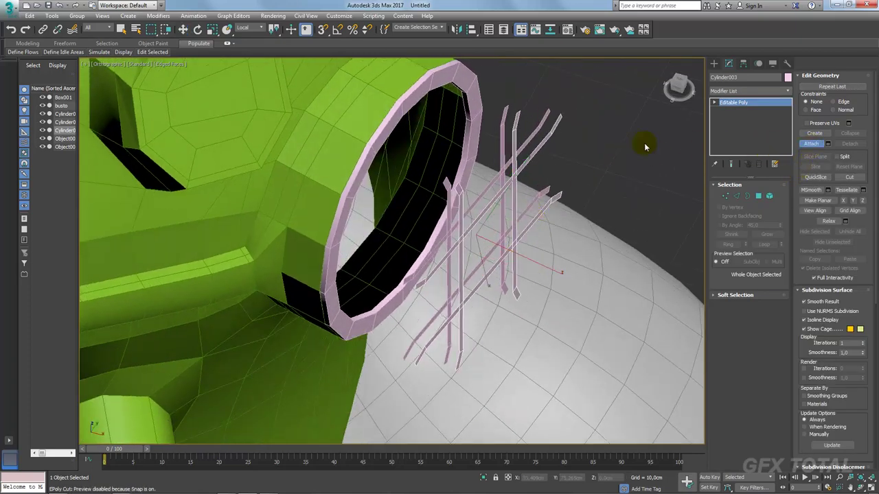
{"action": "left_click", "coordinate": [532, 132]}
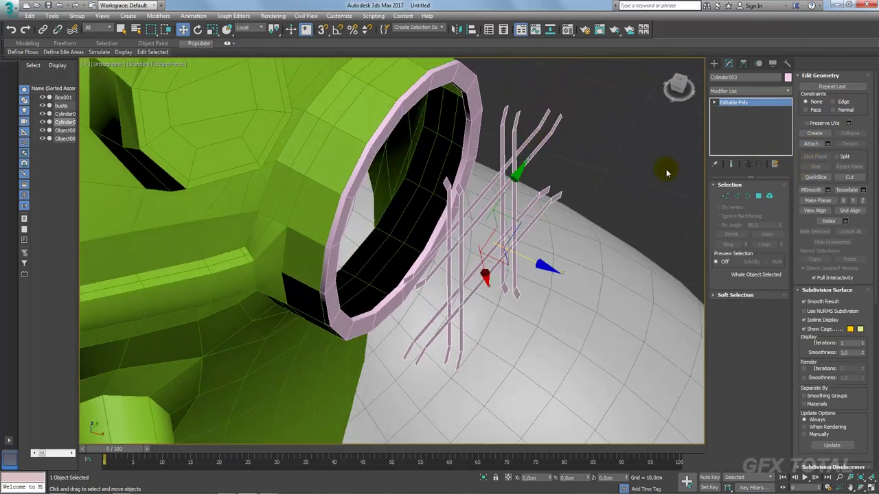
{"action": "left_click", "coordinate": [769, 197]}
Bridge the open borders between both strip layers, including the central strut opening.
{"action": "left_click", "coordinate": [528, 141]}
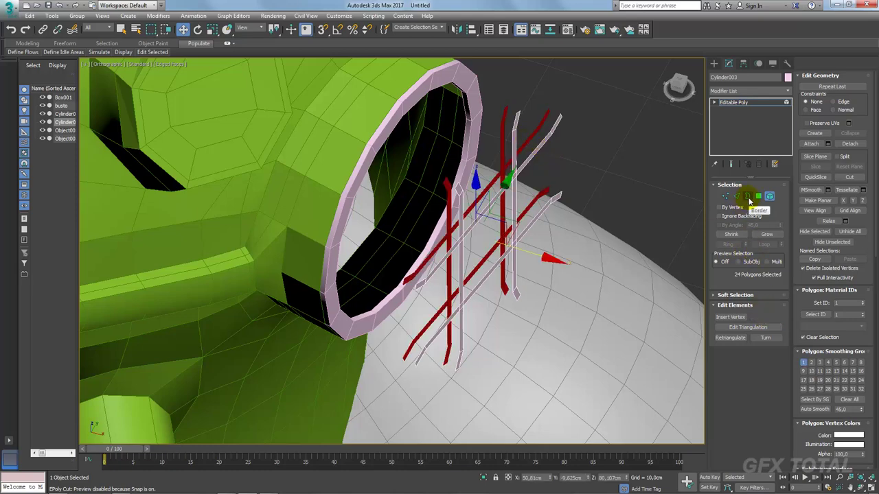
{"action": "left_click", "coordinate": [747, 197]}
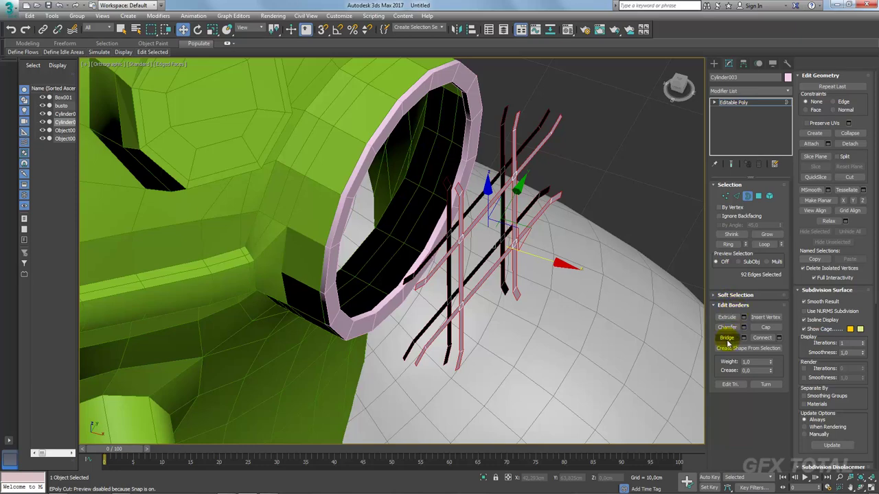
{"action": "middle_click_drag", "start_coordinate": [637, 254], "coordinate": [611, 118], "text": "alt"}
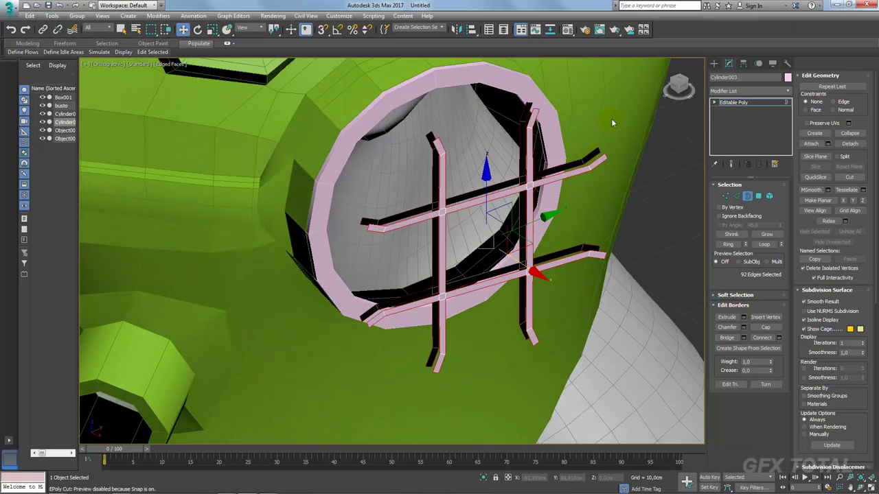
{"action": "middle_click_drag", "start_coordinate": [601, 192], "coordinate": [610, 179], "text": "alt"}
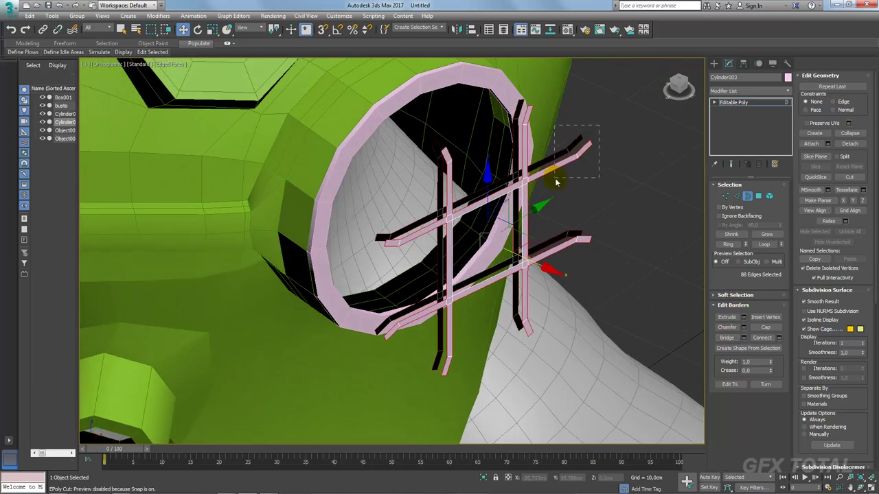
{"action": "left_click", "coordinate": [726, 337]}
{"action": "middle_click_drag", "start_coordinate": [694, 298], "coordinate": [620, 199], "text": "alt"}
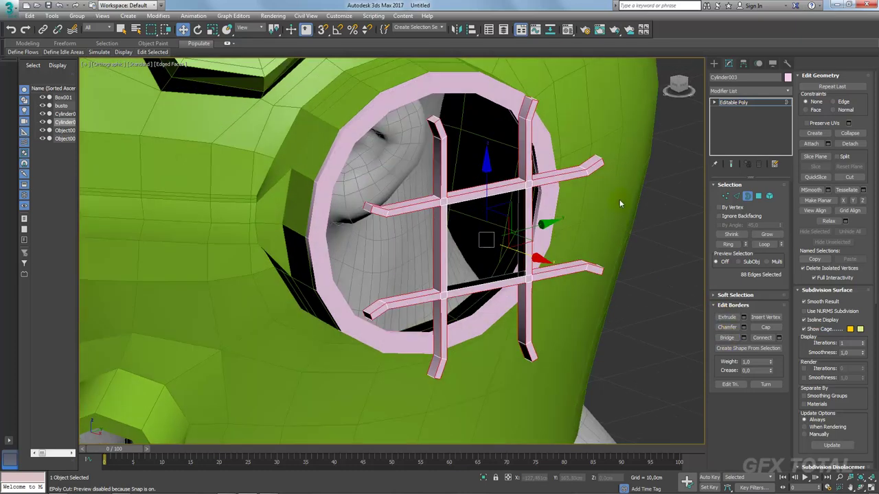
{"action": "left_click", "coordinate": [727, 338]}
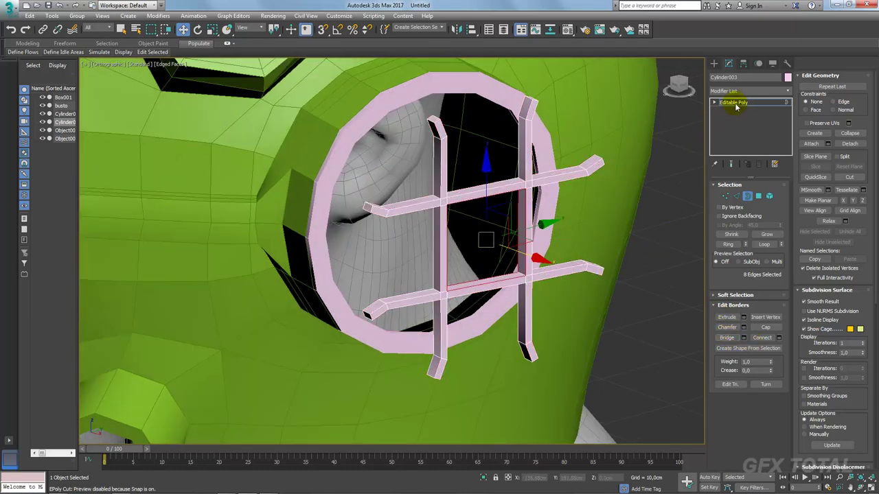
Ring-select the central strut edges and add connecting edge loops across them.
{"action": "left_click", "coordinate": [734, 102]}
{"action": "middle_click_drag", "start_coordinate": [583, 192], "coordinate": [594, 179], "text": "alt"}
{"action": "left_click", "coordinate": [737, 197]}
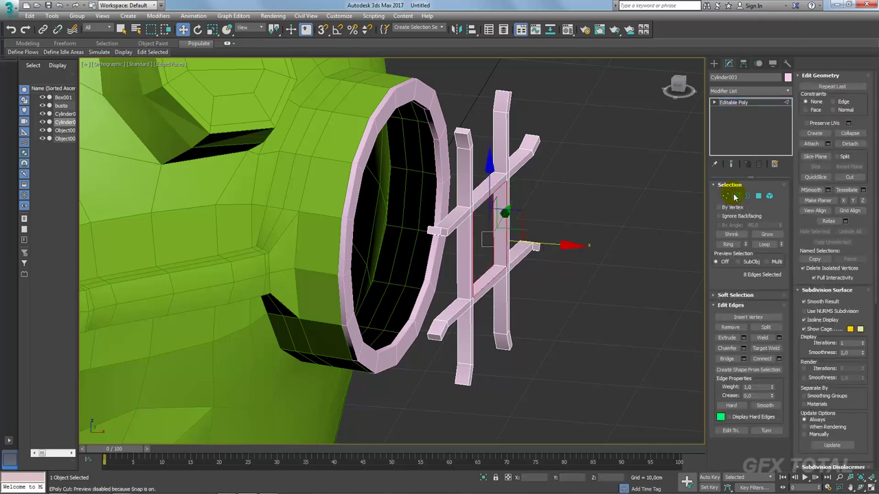
{"action": "middle_click_drag", "start_coordinate": [659, 226], "coordinate": [467, 165], "text": "alt"}
{"action": "key", "text": "alt+c"}
{"action": "left_click", "coordinate": [469, 146]}
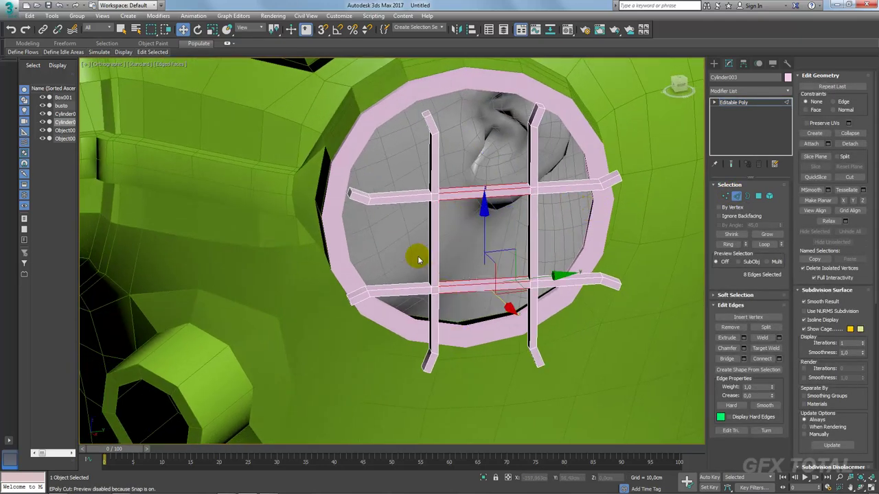
{"action": "key", "text": "alt+r"}
{"action": "middle_click_drag", "start_coordinate": [621, 265], "coordinate": [659, 288], "text": "alt"}
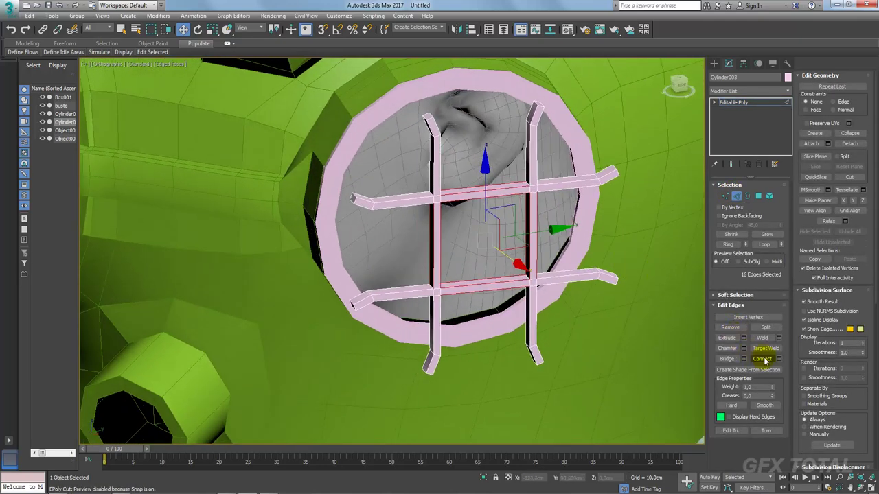
{"action": "left_click", "coordinate": [778, 359]}
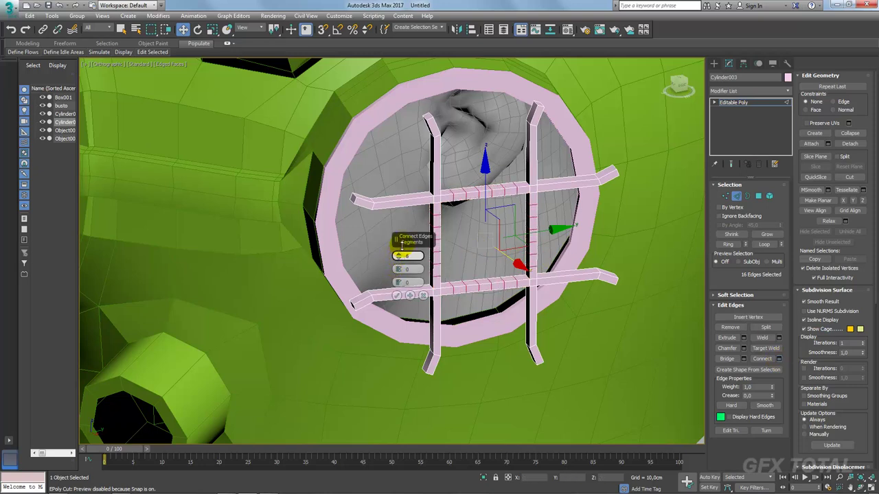
{"action": "left_click", "coordinate": [397, 295]}
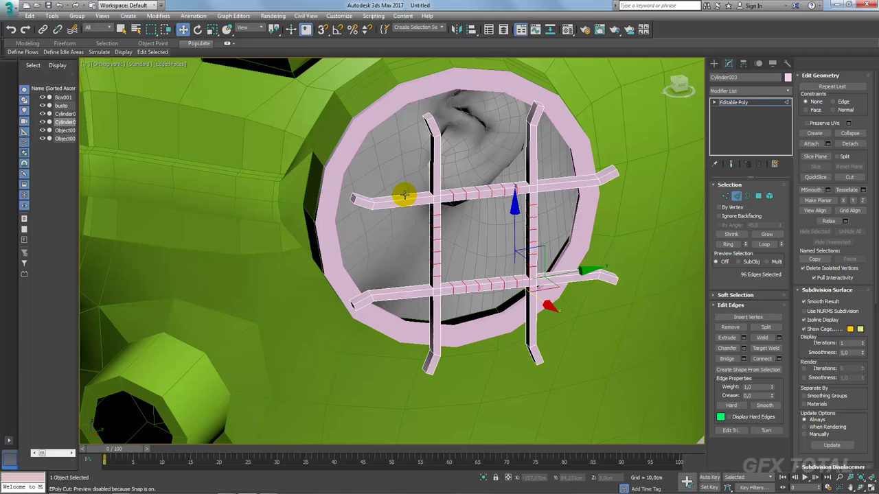
Connect the left and right strut-end edge rings with 6 segments.
{"action": "double_click", "coordinate": [402, 292]}
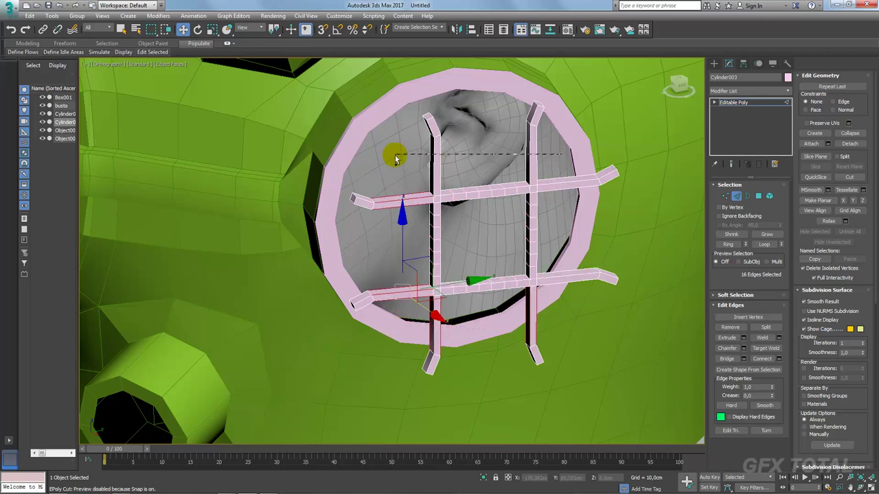
{"action": "double_click", "coordinate": [555, 286], "text": "ctrl"}
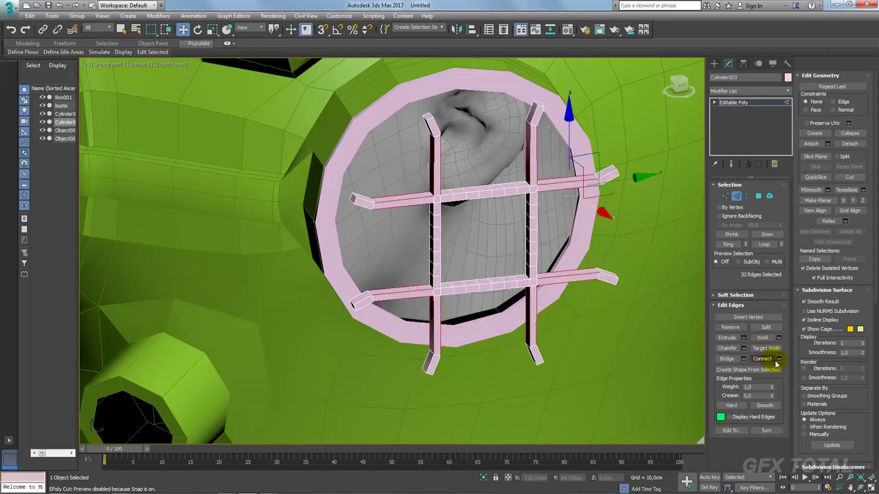
{"action": "left_click", "coordinate": [779, 358]}
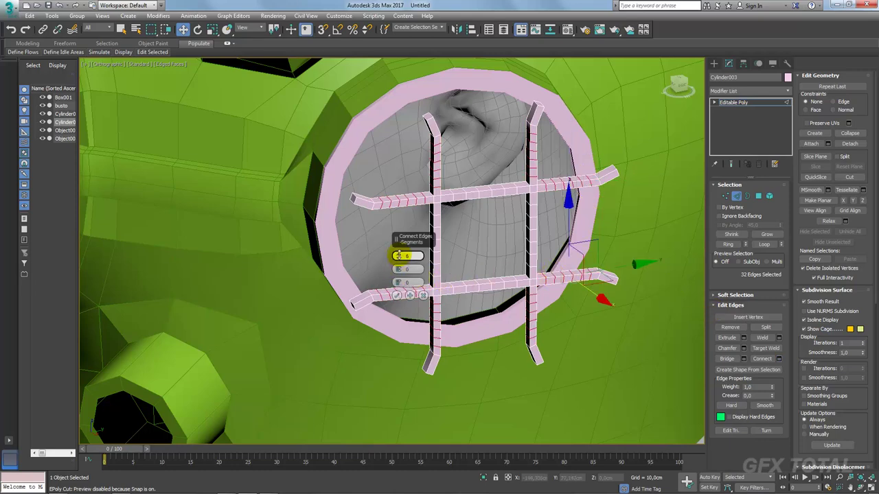
{"action": "left_click", "coordinate": [396, 295]}
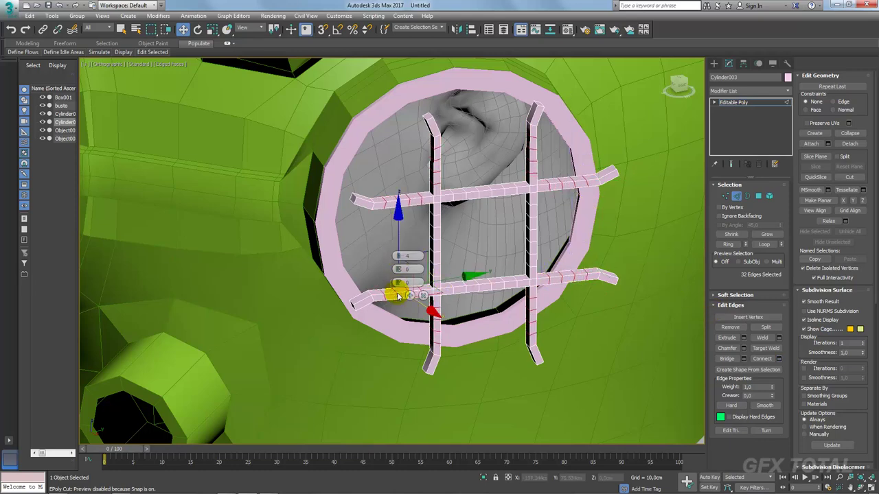
Pick the end edges of the struts and bars, ring them, and connect them.
{"action": "left_click", "coordinate": [738, 104]}
{"action": "left_click", "coordinate": [736, 196]}
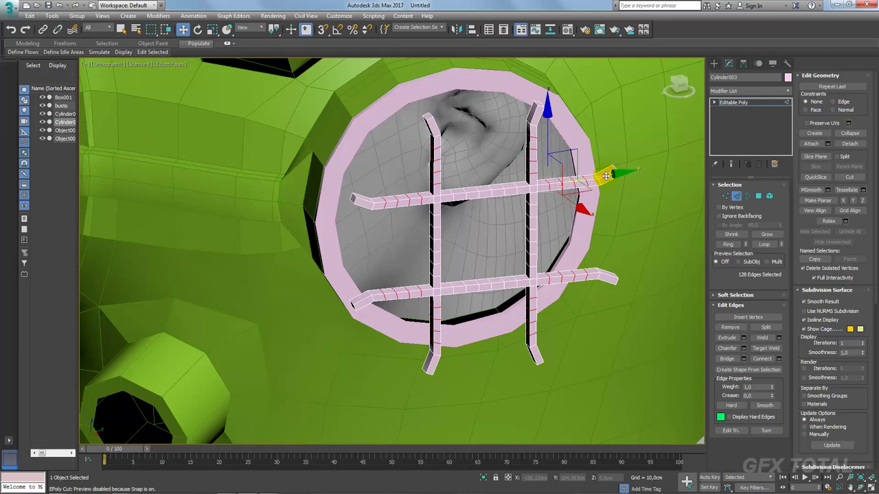
{"action": "left_click", "coordinate": [541, 112], "text": "ctrl"}
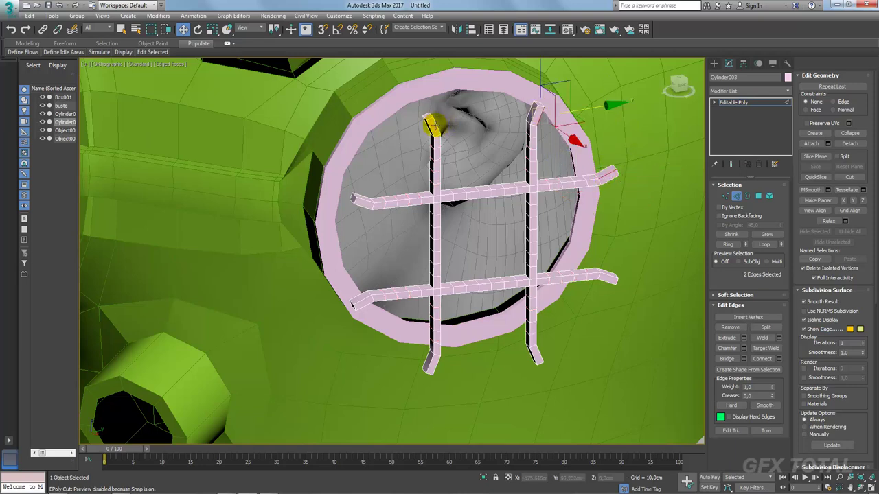
{"action": "left_click", "coordinate": [428, 121], "text": "ctrl"}
{"action": "left_click", "coordinate": [364, 199], "text": "ctrl"}
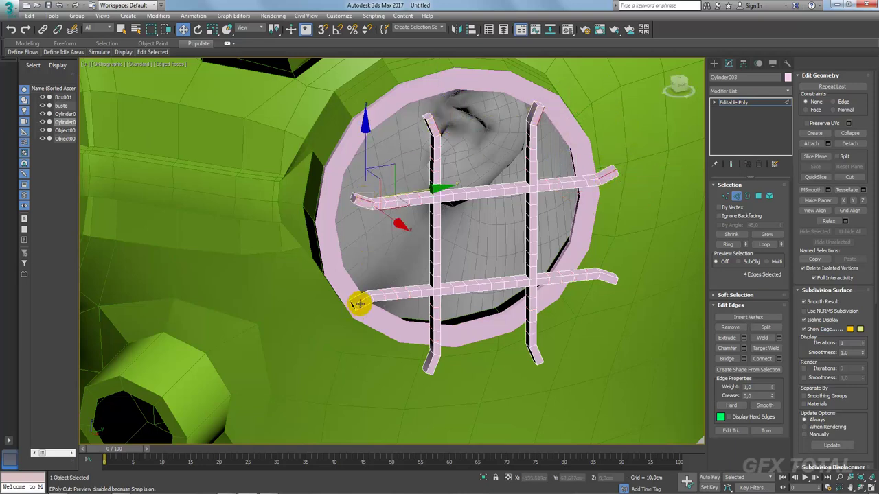
{"action": "left_click", "coordinate": [359, 300], "text": "ctrl"}
{"action": "left_click", "coordinate": [430, 363], "text": "ctrl"}
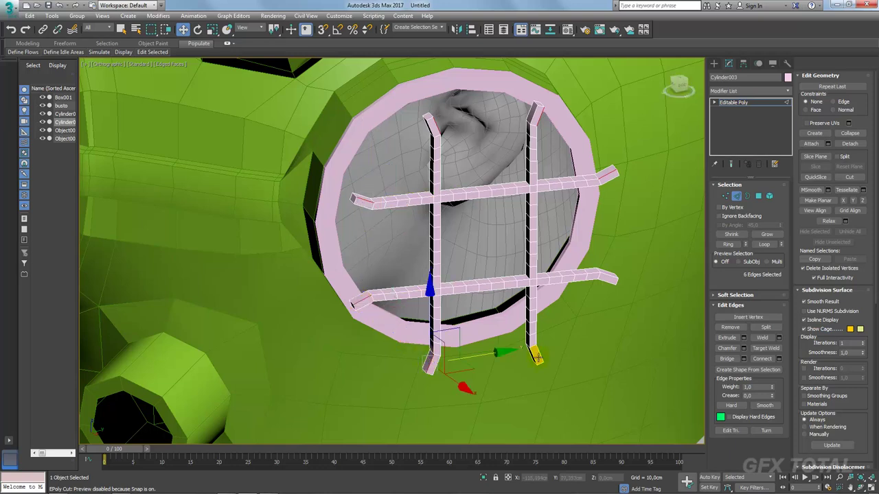
{"action": "left_click", "coordinate": [536, 356], "text": "ctrl"}
{"action": "left_click", "coordinate": [599, 286], "text": "ctrl"}
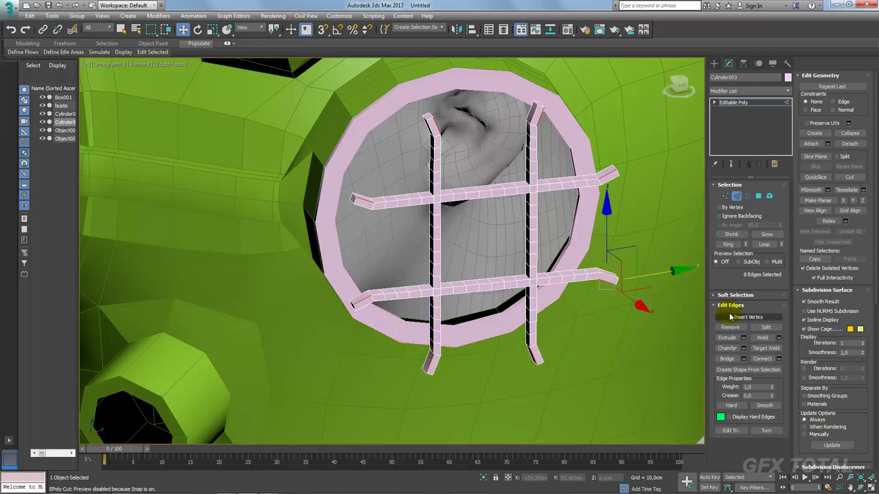
{"action": "left_click", "coordinate": [729, 246]}
{"action": "left_click", "coordinate": [779, 359]}
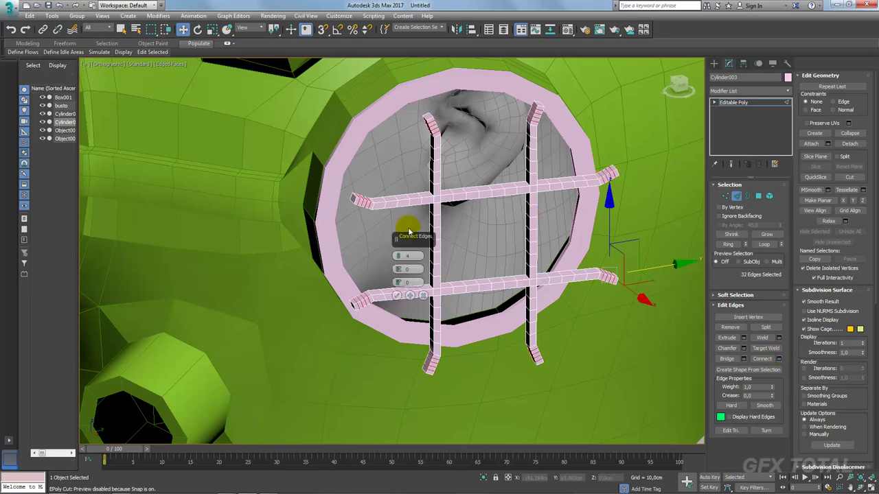
{"action": "left_click", "coordinate": [392, 294]}
Ring one more grille edge and add connecting edges across that ring.
{"action": "left_click", "coordinate": [733, 102]}
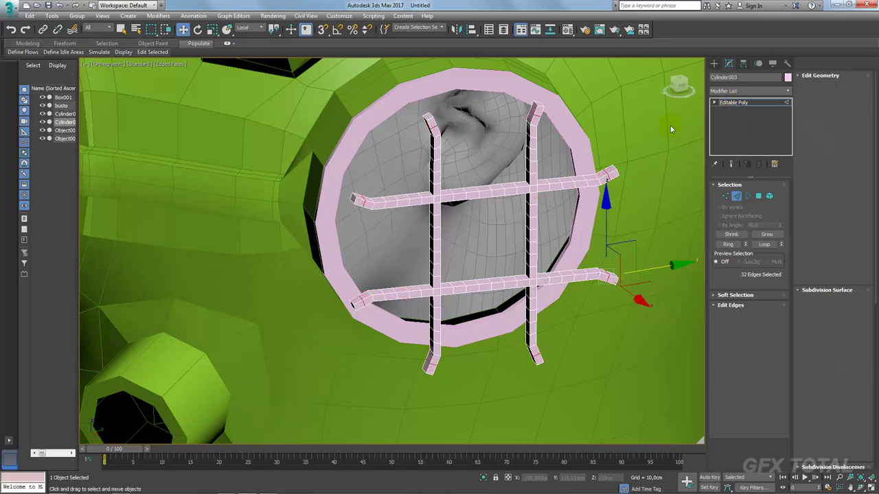
{"action": "middle_click_drag", "start_coordinate": [670, 125], "coordinate": [534, 144], "text": "alt"}
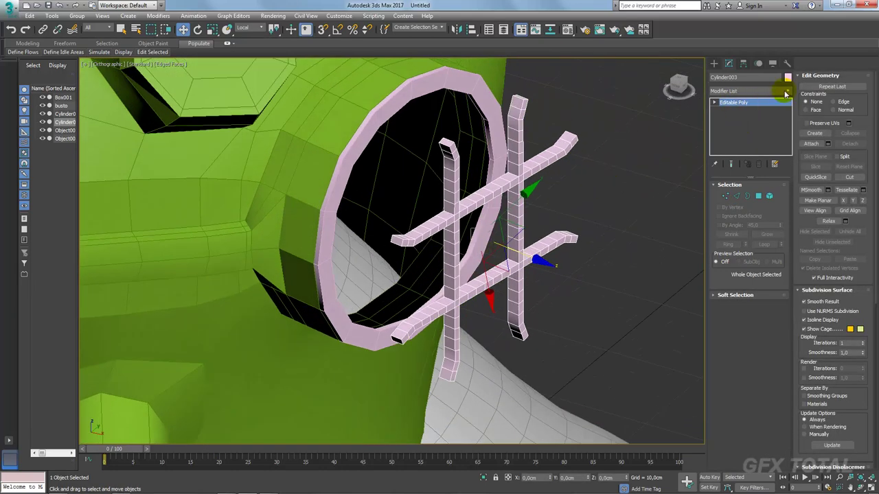
{"action": "left_click", "coordinate": [739, 197]}
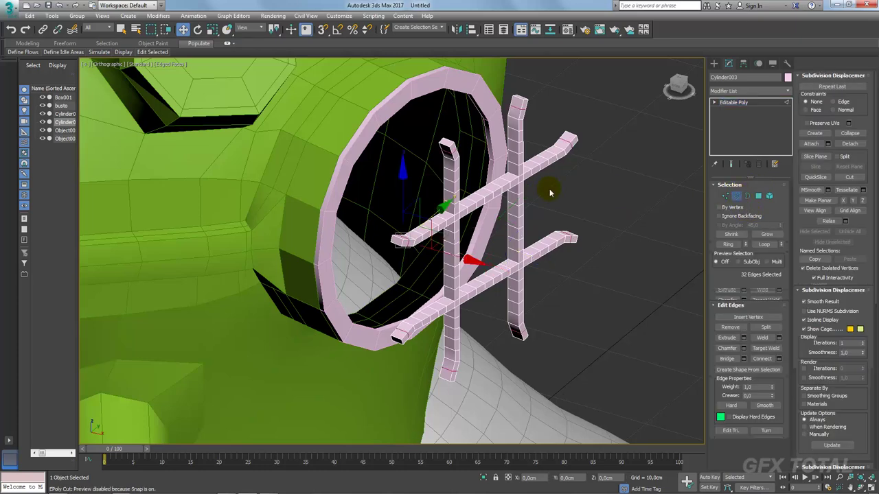
{"action": "left_click", "coordinate": [515, 176]}
{"action": "left_click", "coordinate": [731, 245]}
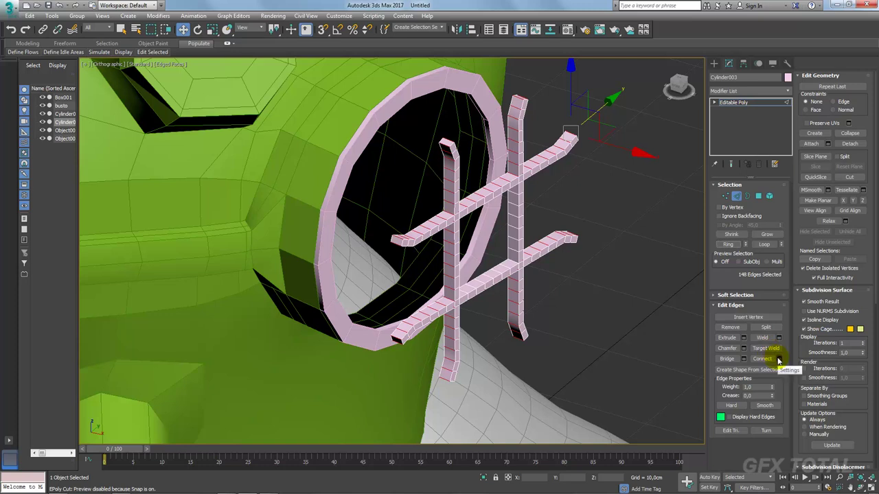
{"action": "left_click", "coordinate": [779, 359]}
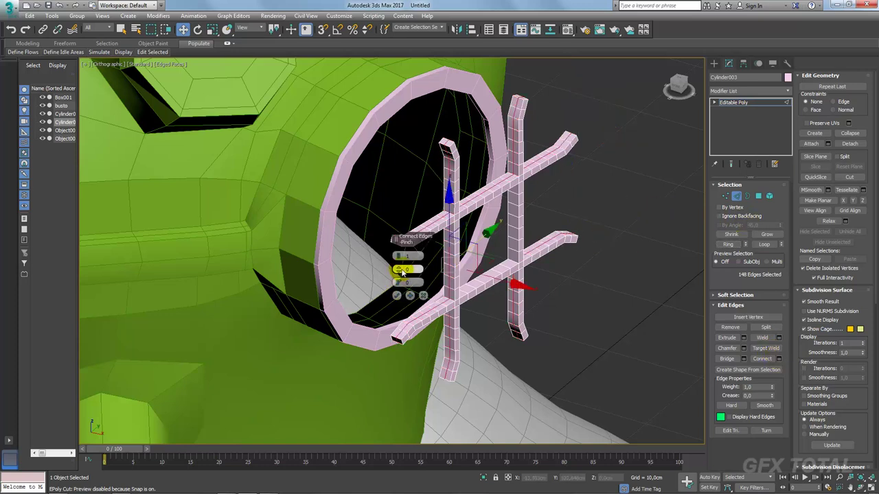
{"action": "left_click_drag", "start_coordinate": [397, 256], "coordinate": [402, 251]}
{"action": "left_click", "coordinate": [396, 296]}
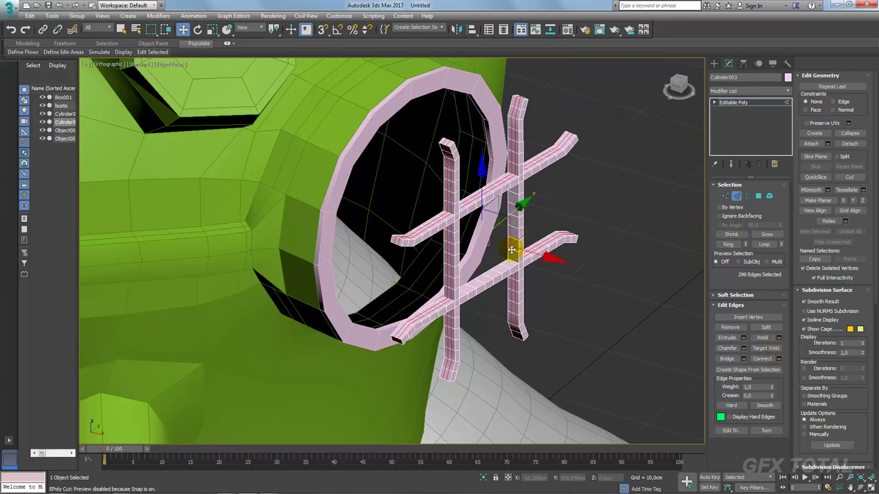
Loop-select the vertical bar edges, convert them to polygons and grow the selection.
{"action": "middle_click_drag", "start_coordinate": [542, 213], "coordinate": [533, 202], "text": "alt"}
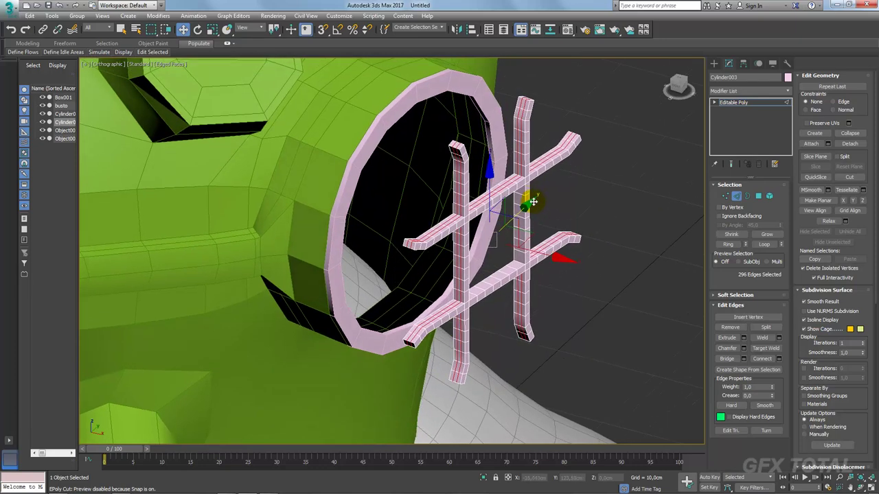
{"action": "left_click", "coordinate": [521, 195]}
{"action": "left_click", "coordinate": [728, 244]}
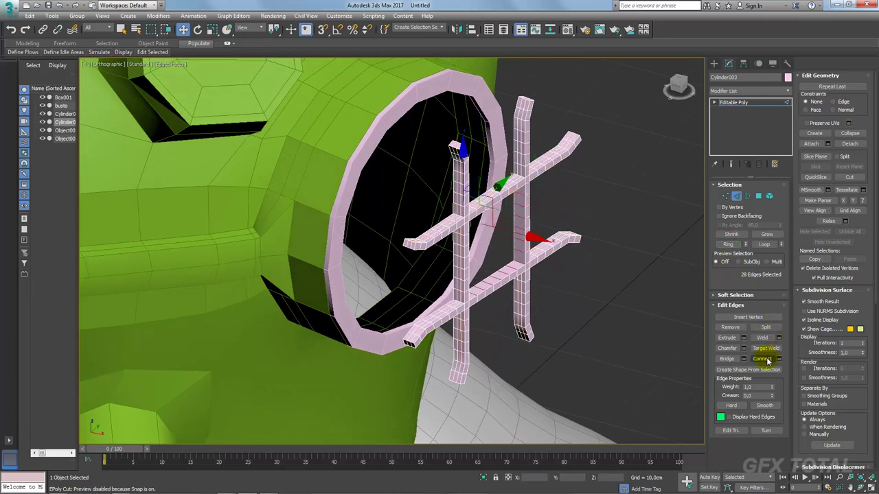
{"action": "scroll", "coordinate": [559, 218], "scroll_direction": "up", "scroll_amount": 2}
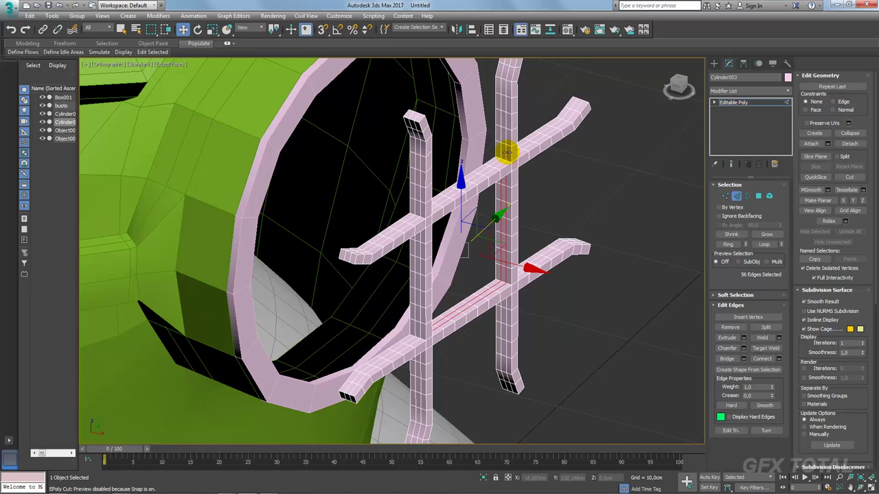
{"action": "left_click", "coordinate": [506, 153]}
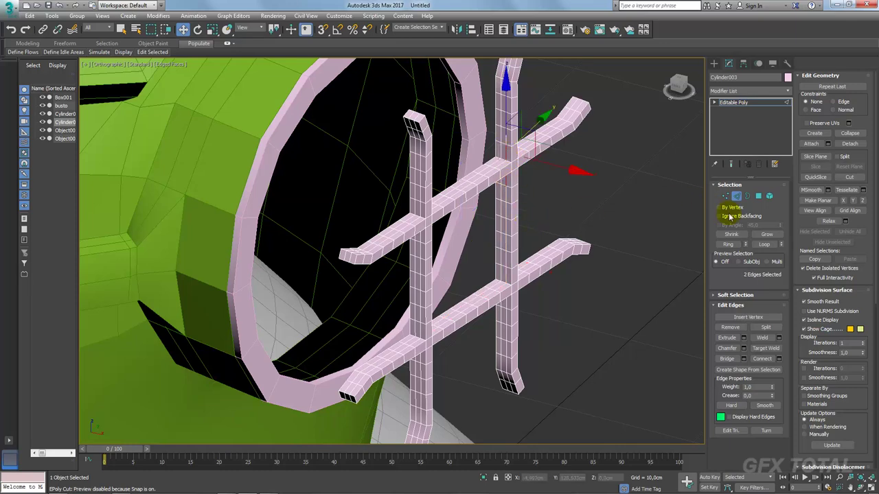
{"action": "left_click", "coordinate": [764, 246]}
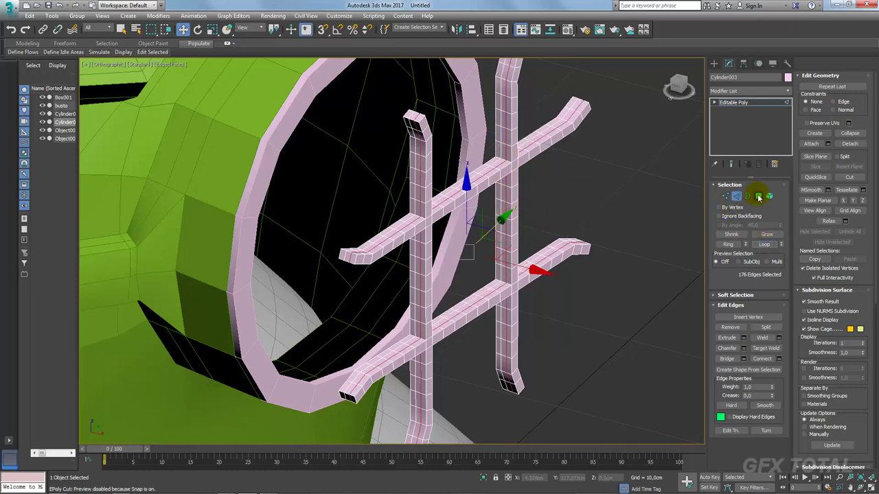
{"action": "left_click", "coordinate": [758, 197], "text": "ctrl"}
{"action": "left_click", "coordinate": [767, 235]}
Add an FFD 3x3x3 modifier to the grille and enter its Control Points level.
{"action": "middle_click_drag", "start_coordinate": [641, 210], "coordinate": [670, 214], "text": "alt"}
{"action": "middle_click_drag", "start_coordinate": [483, 184], "coordinate": [514, 188], "text": "alt"}
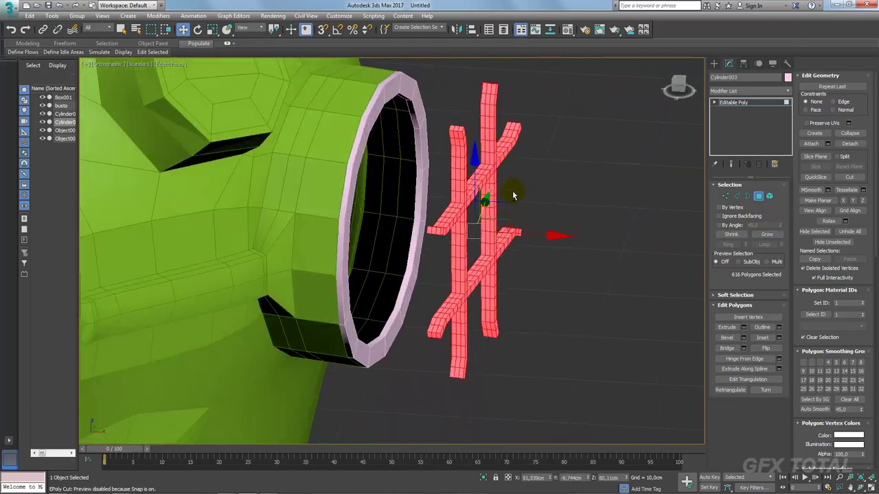
{"action": "left_click", "coordinate": [789, 91]}
{"action": "mouse_move", "coordinate": [789, 96]}
{"action": "left_mouse_down"}
{"action": "mouse_move", "coordinate": [794, 254]}
{"action": "mouse_move", "coordinate": [798, 206]}
{"action": "left_mouse_up"}
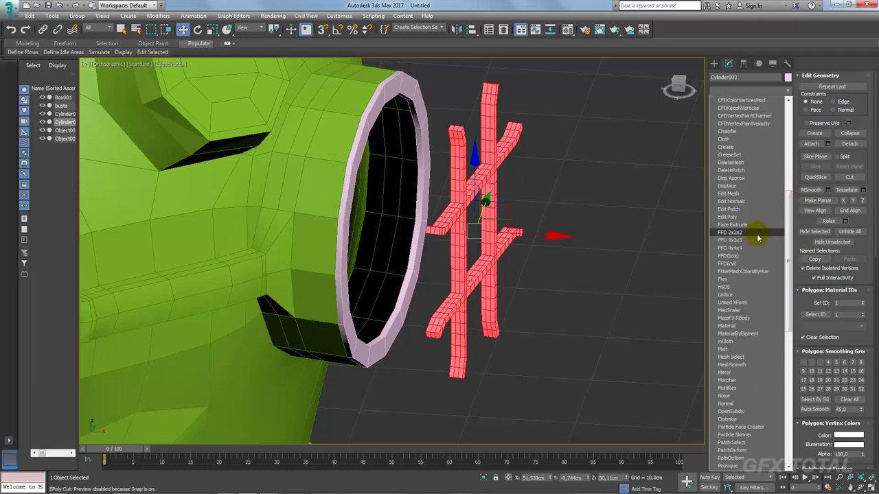
{"action": "left_click", "coordinate": [783, 237]}
{"action": "left_click", "coordinate": [724, 102]}
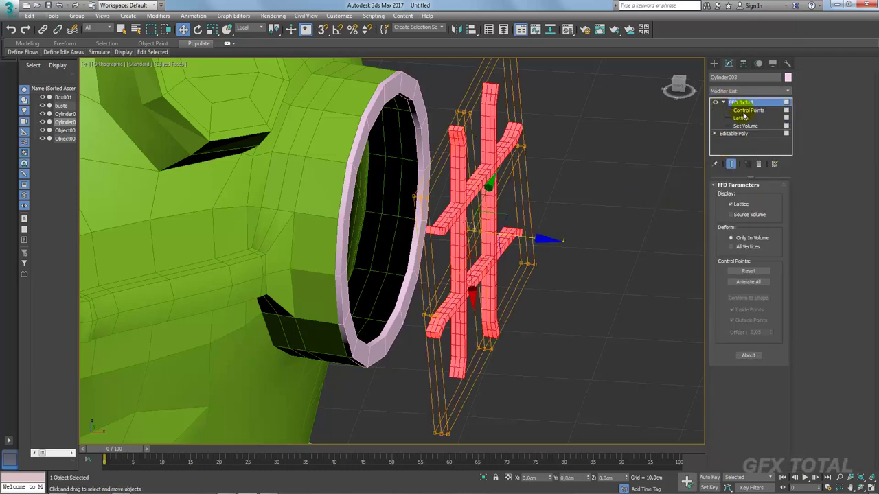
{"action": "left_click", "coordinate": [748, 110]}
Drag the lattice control points to bend the grille outward into a dome.
{"action": "middle_click_drag", "start_coordinate": [481, 206], "coordinate": [514, 180], "text": "alt"}
{"action": "middle_click_drag", "start_coordinate": [454, 242], "coordinate": [522, 240], "text": "alt"}
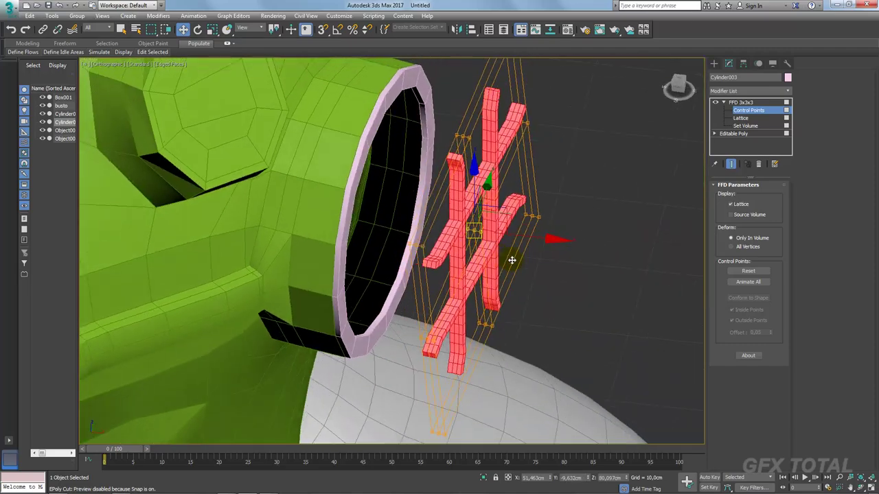
{"action": "left_click_drag", "start_coordinate": [540, 239], "coordinate": [631, 253]}
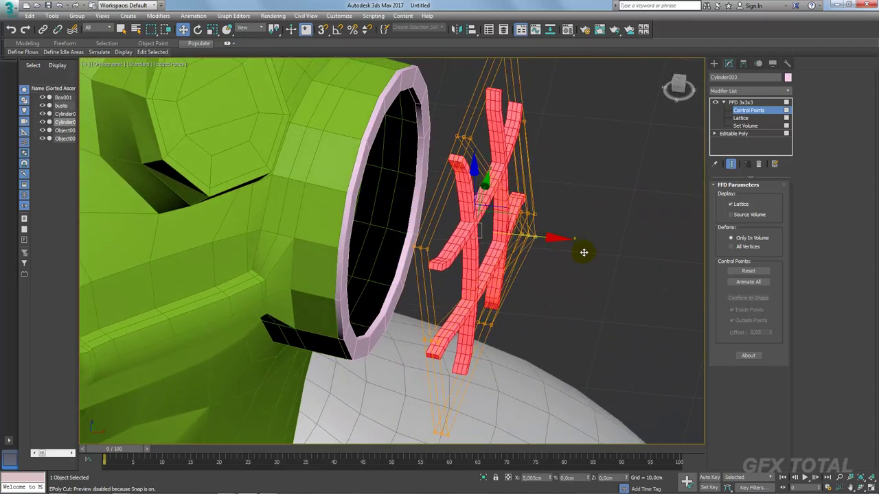
{"action": "mouse_move", "coordinate": [632, 254]}
{"action": "middle_mouse_down", "text": "alt"}
{"action": "mouse_move", "coordinate": [634, 232]}
{"action": "mouse_move", "coordinate": [642, 239]}
{"action": "middle_mouse_up", "text": "alt"}
{"action": "left_click_drag", "start_coordinate": [641, 239], "coordinate": [611, 240]}
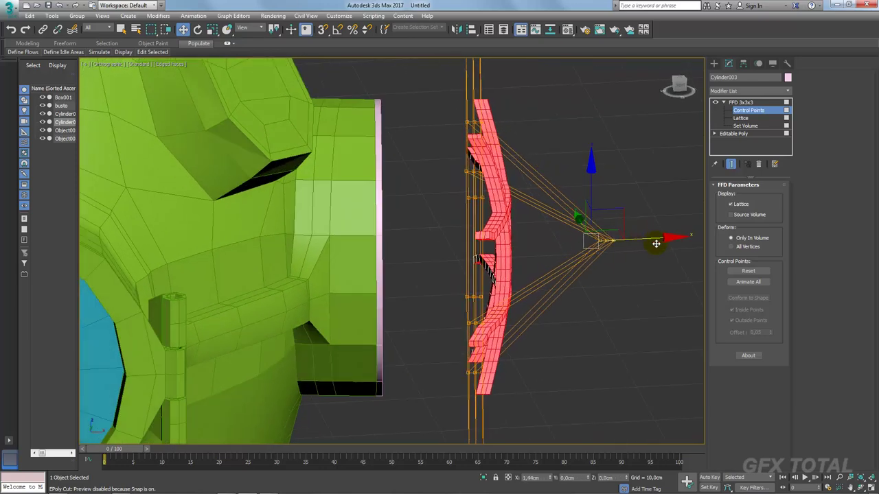
{"action": "middle_click_drag", "start_coordinate": [612, 239], "coordinate": [588, 263], "text": "alt"}
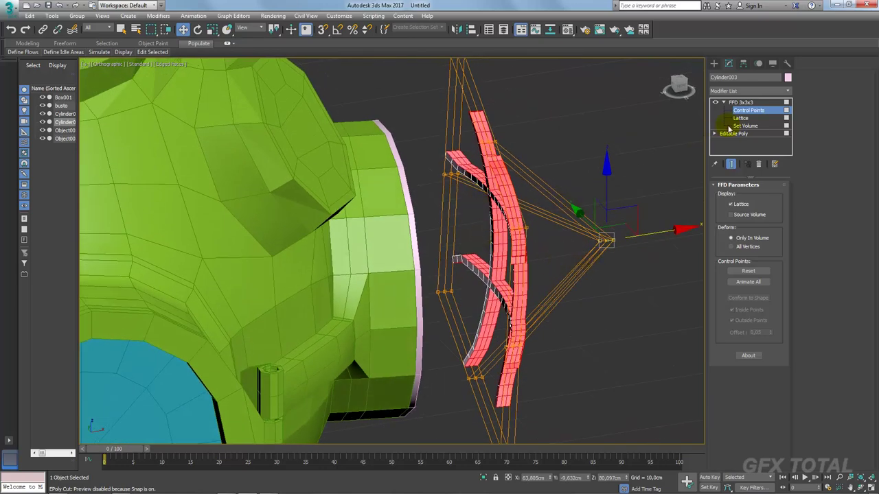
Delete the FFD 3x3x3 modifier from the stack, restoring the flat grille.
{"action": "left_click", "coordinate": [715, 133]}
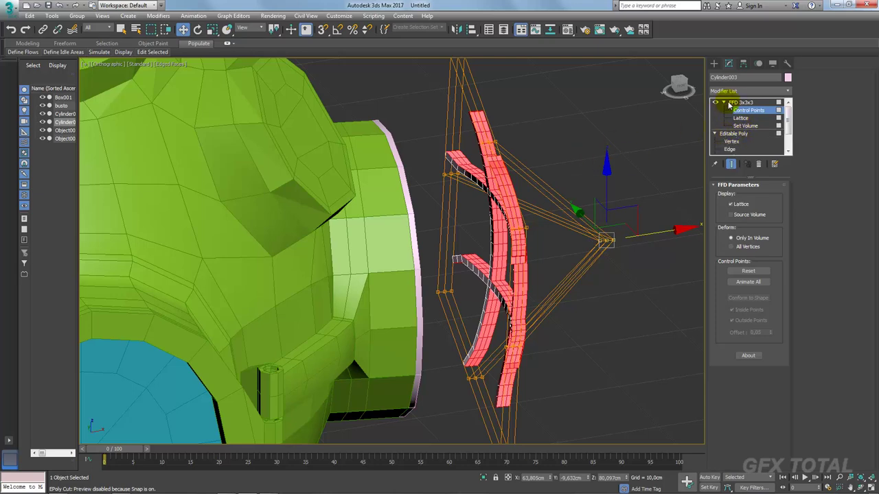
{"action": "left_click", "coordinate": [736, 103]}
{"action": "left_click", "coordinate": [758, 164]}
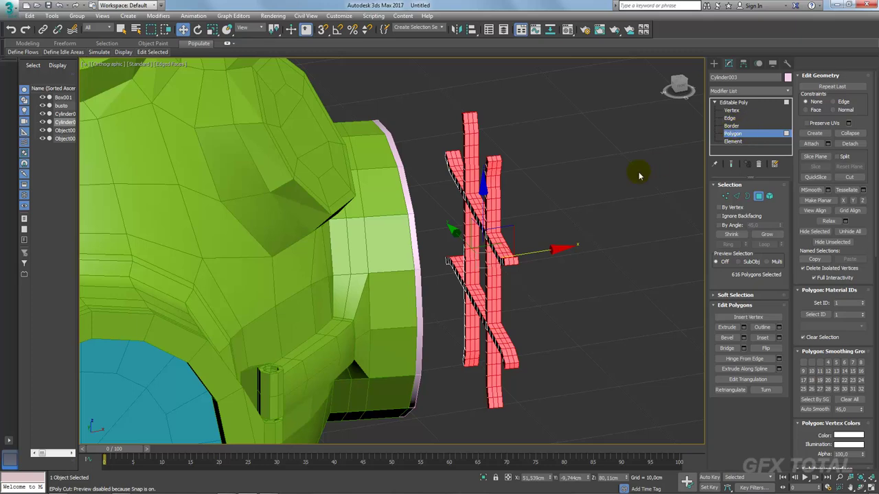
Shrink the polygon selection and apply a new FFD 3x3x3 at Control Points level.
{"action": "middle_click_drag", "start_coordinate": [638, 175], "coordinate": [732, 228], "text": "alt"}
{"action": "left_click", "coordinate": [731, 235]}
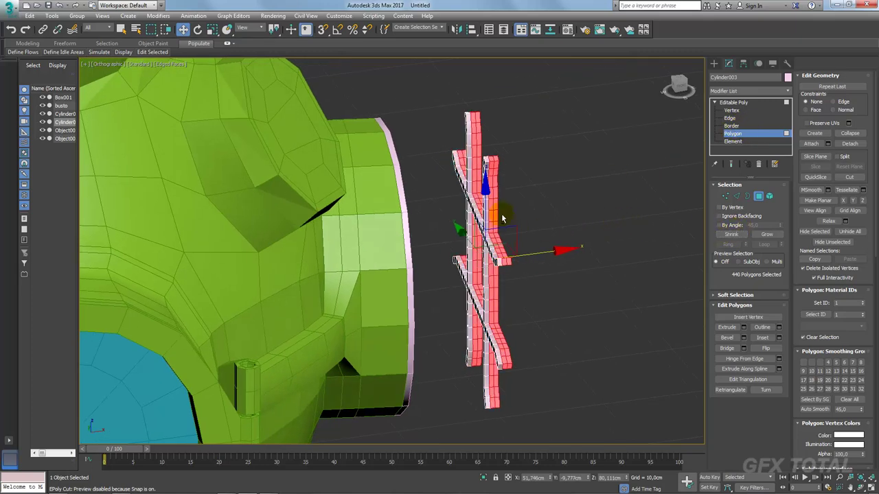
{"action": "middle_click_drag", "start_coordinate": [502, 219], "coordinate": [481, 133], "text": "alt"}
{"action": "left_click", "coordinate": [788, 91]}
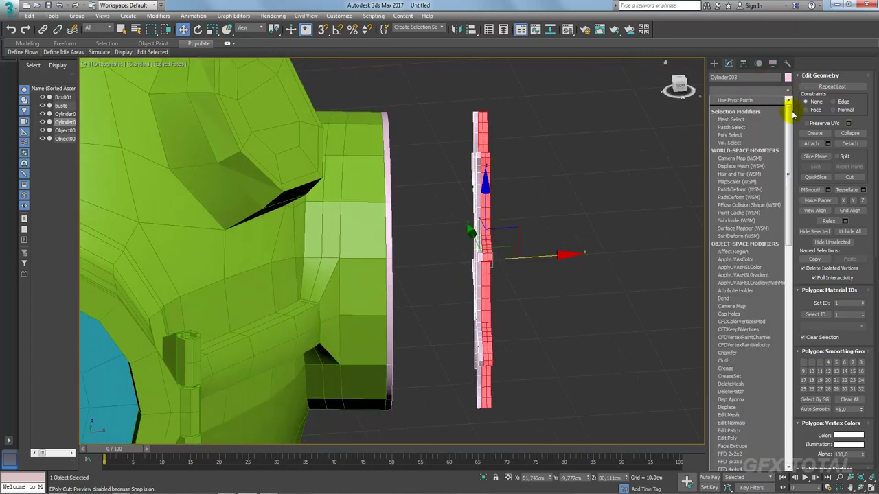
{"action": "left_click_drag", "start_coordinate": [789, 107], "coordinate": [785, 172]}
{"action": "left_click", "coordinate": [730, 318]}
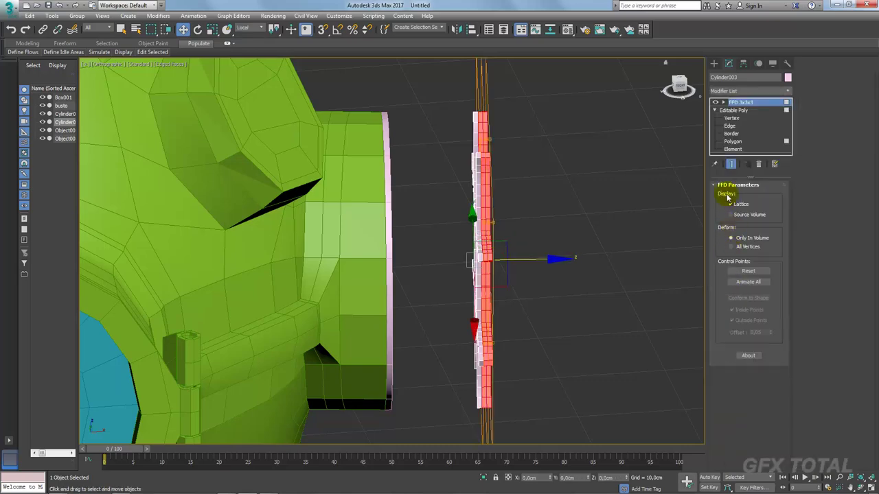
{"action": "left_click", "coordinate": [724, 102]}
{"action": "left_click", "coordinate": [749, 110]}
Switch to Local coordinates and pull the lattice points to bow the grille, checking the reference photo.
{"action": "middle_click_drag", "start_coordinate": [687, 171], "coordinate": [596, 193], "text": "alt"}
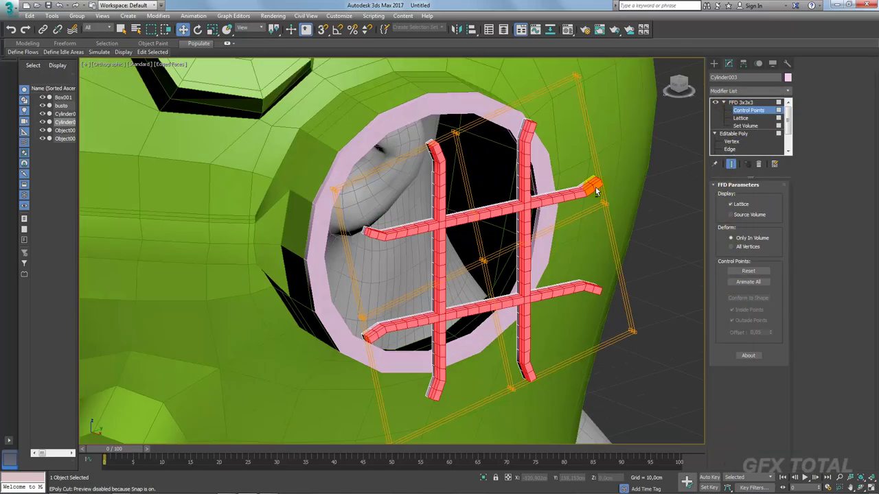
{"action": "middle_click_drag", "start_coordinate": [456, 287], "coordinate": [618, 261], "text": "alt"}
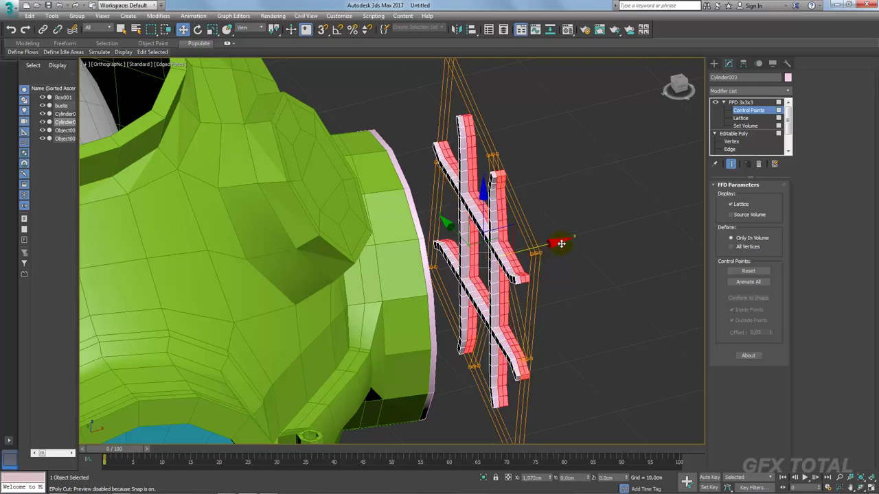
{"action": "mouse_move", "coordinate": [666, 232]}
{"action": "middle_mouse_down", "text": "alt"}
{"action": "mouse_move", "coordinate": [596, 231]}
{"action": "mouse_move", "coordinate": [532, 254]}
{"action": "mouse_move", "coordinate": [558, 275]}
{"action": "mouse_move", "coordinate": [533, 257]}
{"action": "mouse_move", "coordinate": [537, 296]}
{"action": "mouse_move", "coordinate": [565, 295]}
{"action": "middle_mouse_up", "text": "alt"}
{"action": "key", "text": "ctrl+z"}
{"action": "left_click", "coordinate": [251, 29]}
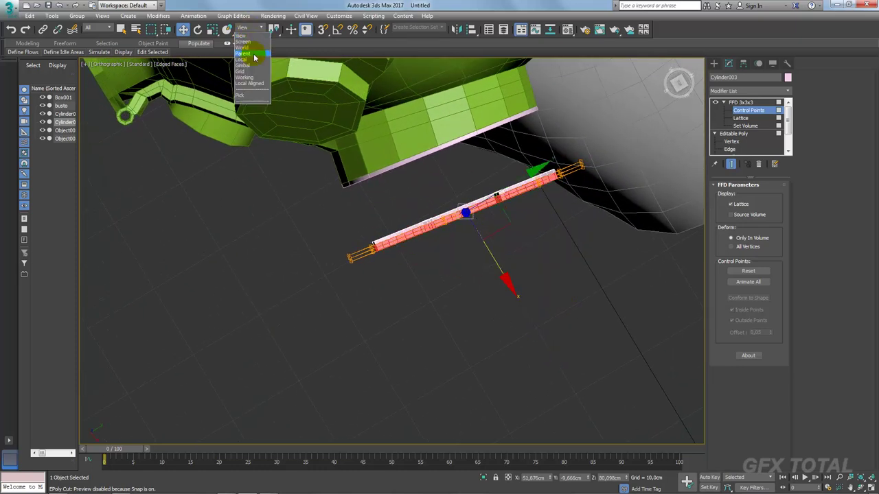
{"action": "left_click", "coordinate": [251, 60]}
{"action": "left_click_drag", "start_coordinate": [484, 261], "coordinate": [540, 302]}
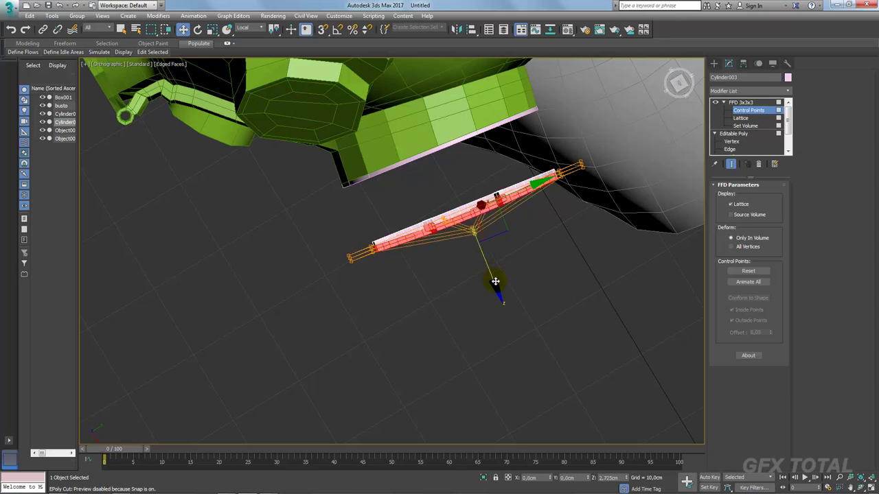
{"action": "mouse_move", "coordinate": [540, 301]}
{"action": "middle_mouse_down", "text": "alt"}
{"action": "mouse_move", "coordinate": [561, 222]}
{"action": "mouse_move", "coordinate": [585, 206]}
{"action": "mouse_move", "coordinate": [530, 265]}
{"action": "mouse_move", "coordinate": [495, 287]}
{"action": "mouse_move", "coordinate": [520, 239]}
{"action": "mouse_move", "coordinate": [470, 243]}
{"action": "mouse_move", "coordinate": [494, 247]}
{"action": "mouse_move", "coordinate": [477, 213]}
{"action": "mouse_move", "coordinate": [506, 225]}
{"action": "middle_mouse_up", "text": "alt"}
{"action": "key", "text": "alt+Tab"}
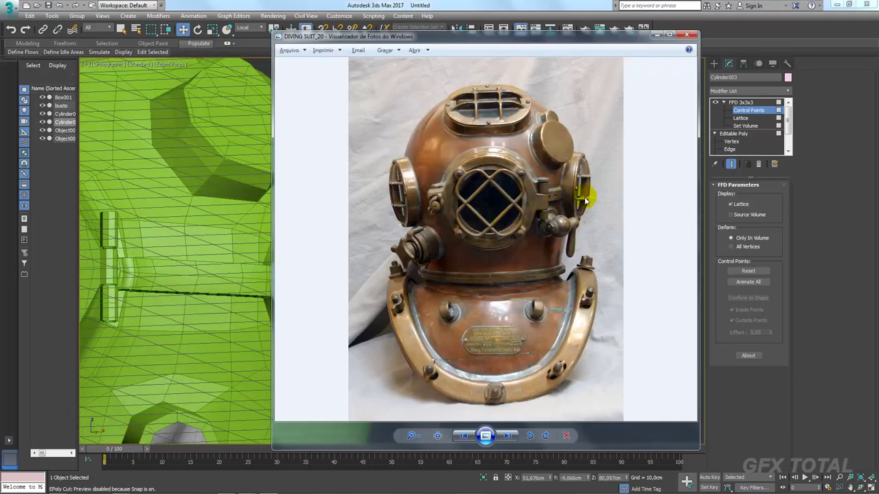
{"action": "key", "text": "alt+Tab"}
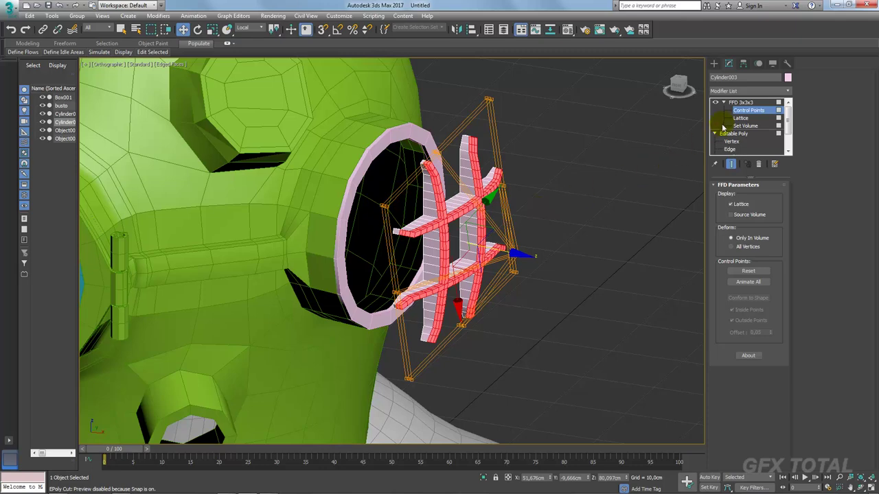
Add an Edit Poly modifier over the grille and grow the polygon selection to all faces.
{"action": "left_click", "coordinate": [727, 102]}
{"action": "left_click", "coordinate": [784, 92]}
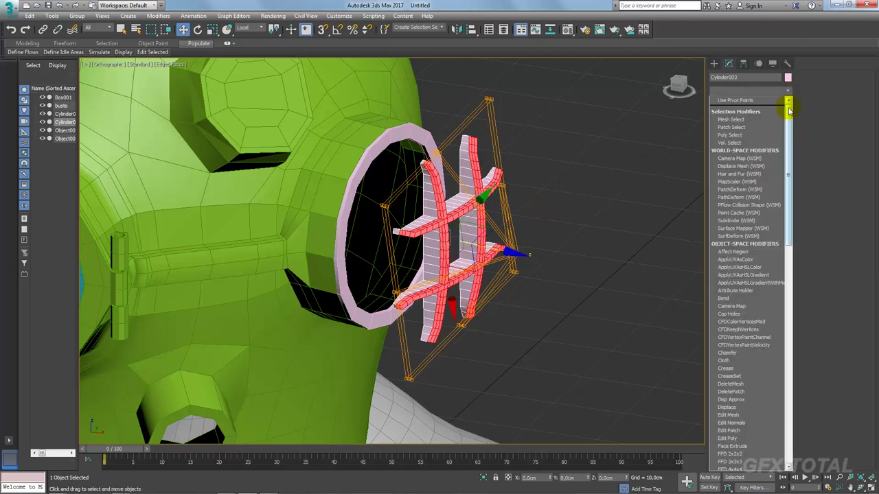
{"action": "left_click_drag", "start_coordinate": [789, 102], "coordinate": [789, 193]}
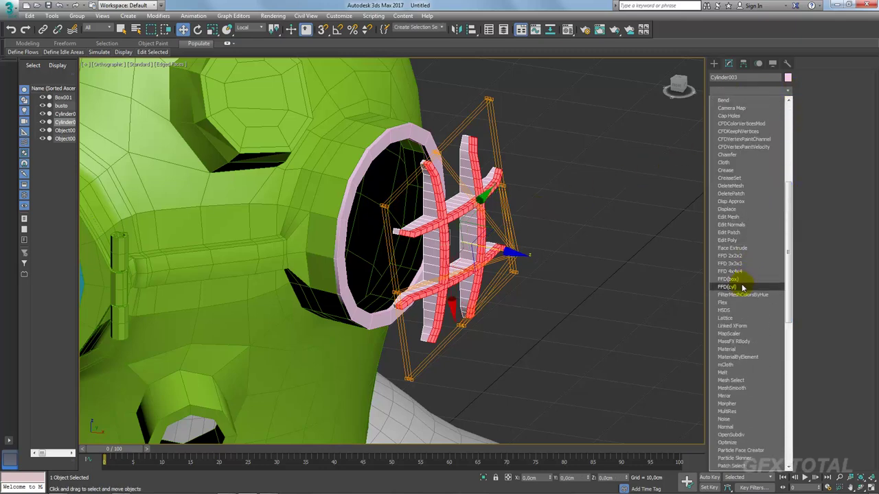
{"action": "left_click", "coordinate": [736, 241]}
{"action": "left_click", "coordinate": [758, 257]}
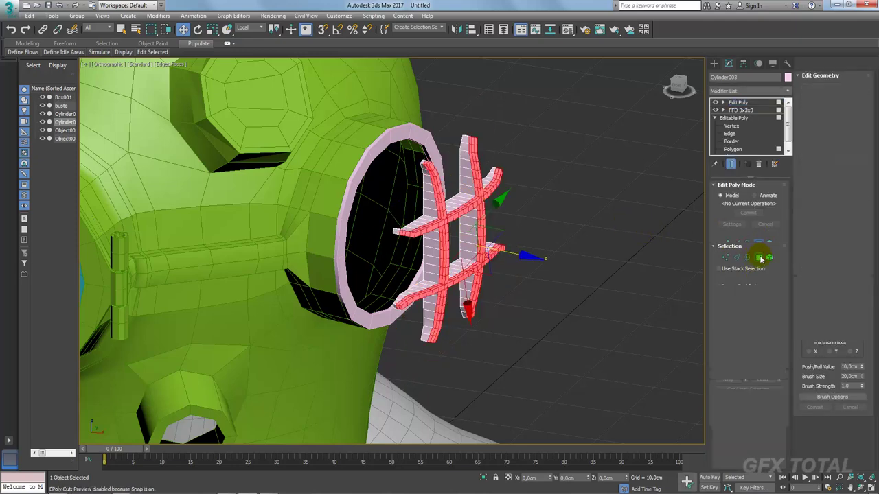
{"action": "left_click", "coordinate": [766, 305]}
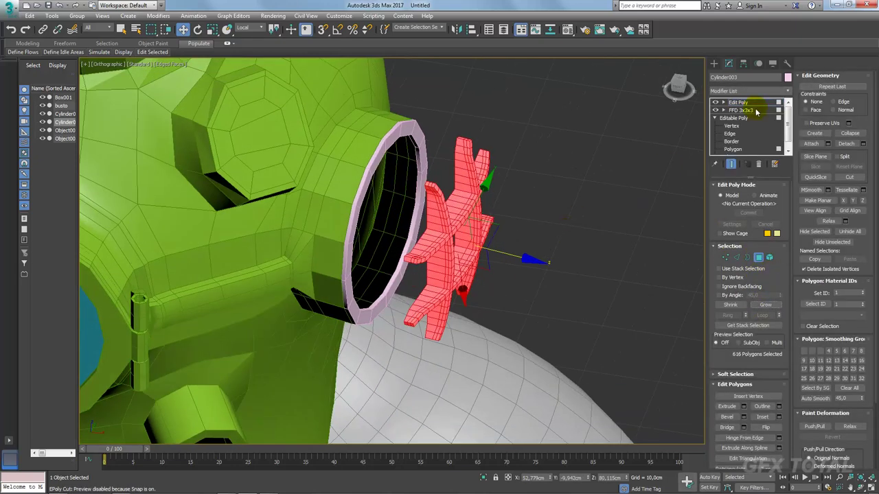
Add a second FFD 3x3x3 and enter its Control Points level.
{"action": "left_click", "coordinate": [787, 91]}
{"action": "left_click_drag", "start_coordinate": [787, 108], "coordinate": [794, 157]}
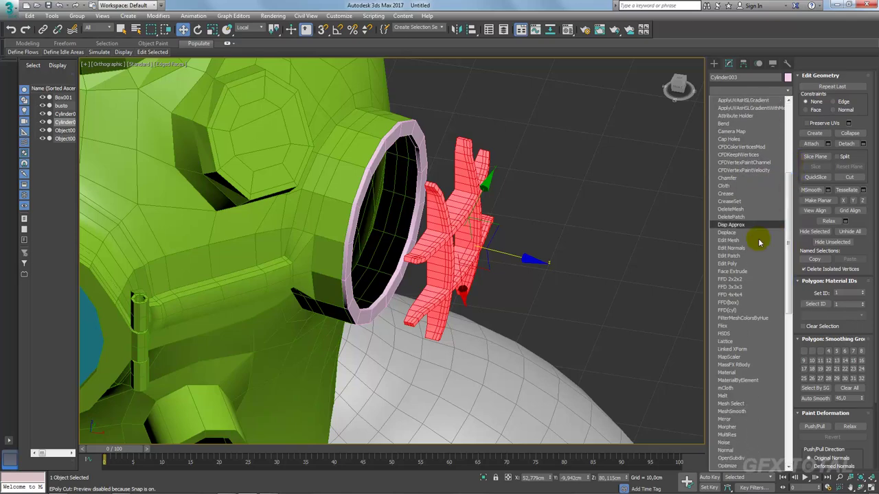
{"action": "left_click", "coordinate": [733, 287]}
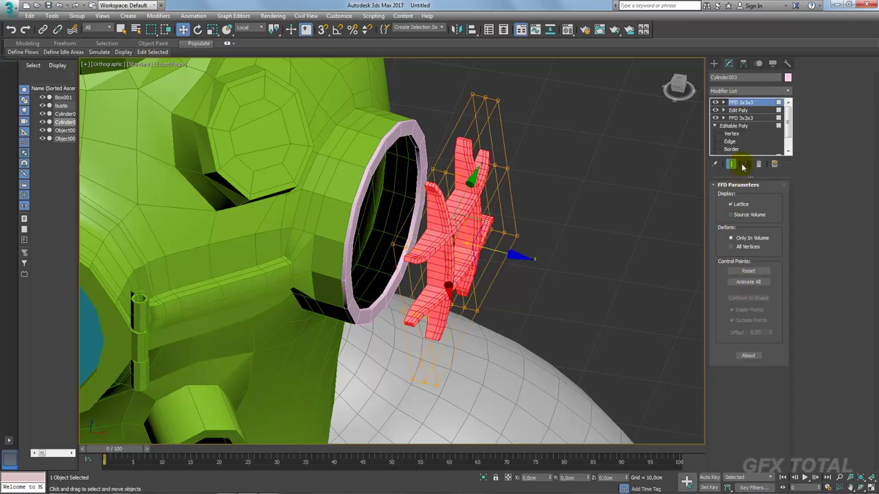
{"action": "left_click", "coordinate": [723, 101]}
{"action": "left_click", "coordinate": [748, 110]}
{"action": "middle_click_drag", "start_coordinate": [657, 181], "coordinate": [543, 197], "text": "alt"}
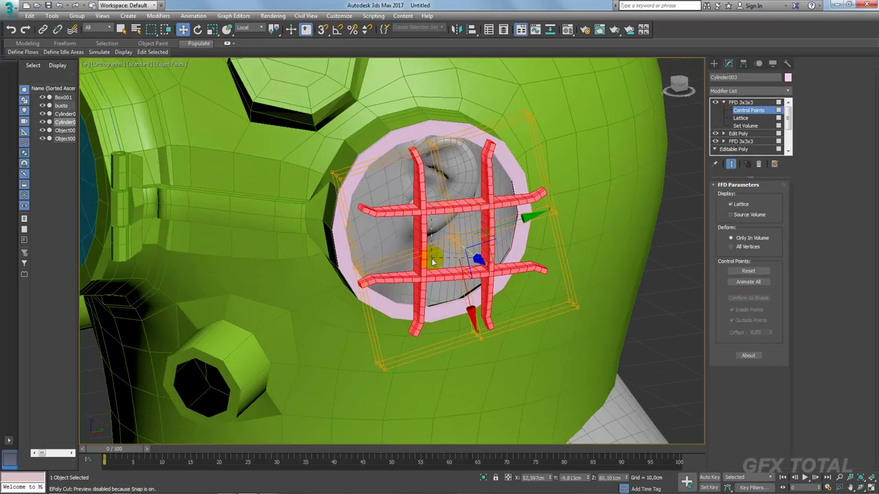
{"action": "middle_click_drag", "start_coordinate": [433, 261], "coordinate": [477, 271], "text": "alt"}
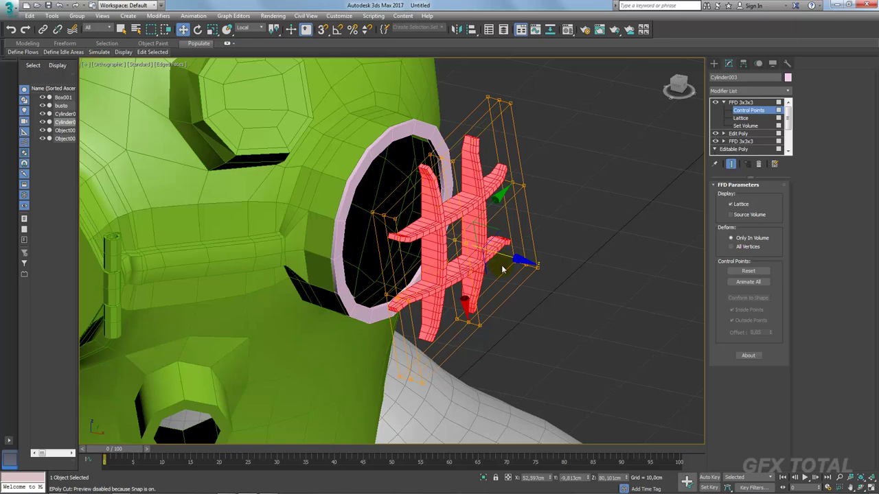
Bend the grille further with FFD control points and convert it to Editable Poly.
{"action": "left_click_drag", "start_coordinate": [505, 256], "coordinate": [526, 265]}
{"action": "middle_click_drag", "start_coordinate": [526, 265], "coordinate": [554, 267], "text": "alt"}
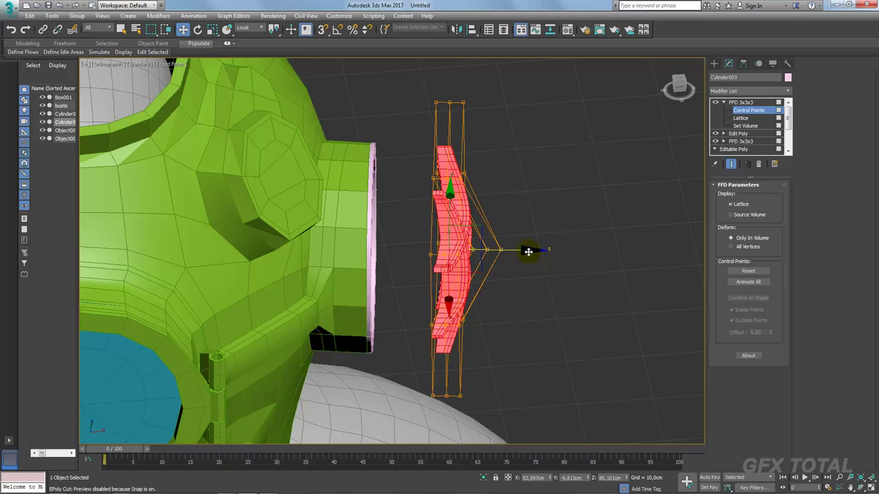
{"action": "right_click", "coordinate": [471, 212]}
{"action": "mouse_move", "coordinate": [508, 309]}
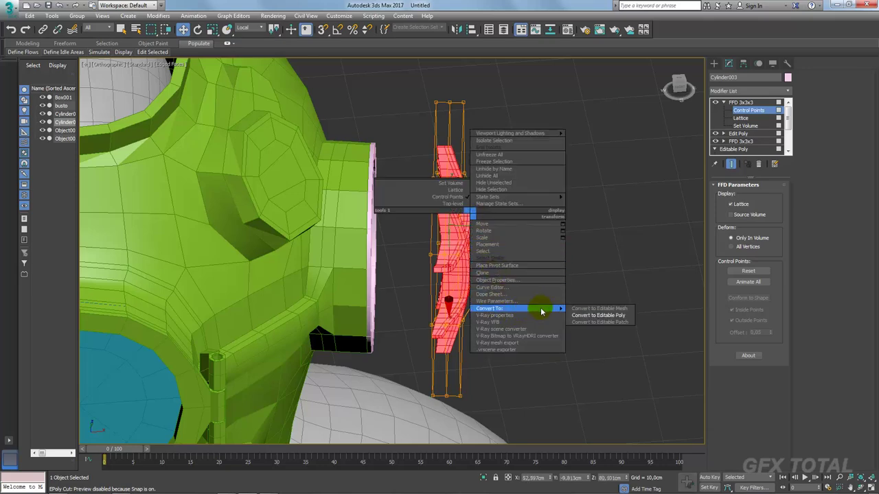
{"action": "left_click", "coordinate": [591, 315]}
Align the grille centre-to-centre with the porthole ring.
{"action": "middle_click_drag", "start_coordinate": [575, 275], "coordinate": [498, 255], "text": "alt"}
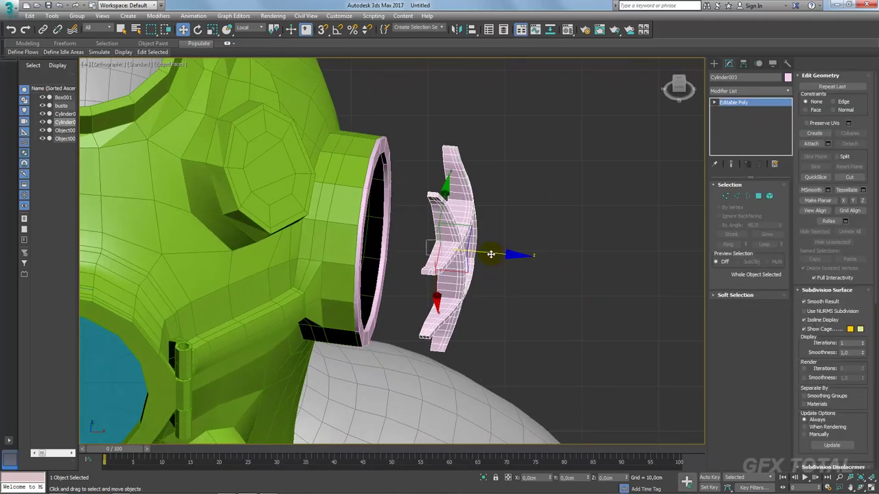
{"action": "key", "text": "alt+a"}
{"action": "left_click", "coordinate": [369, 191]}
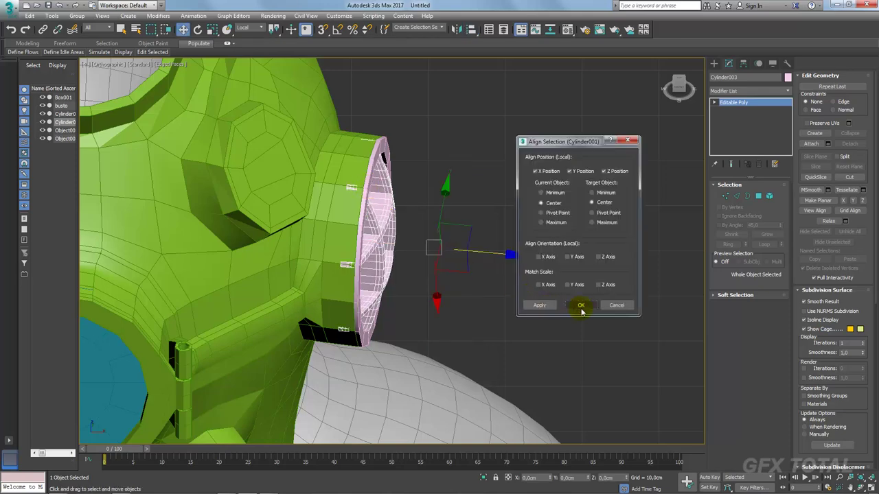
{"action": "left_click", "coordinate": [580, 309]}
Move the grille outward from the ring and scale it flat along Z.
{"action": "left_click_drag", "start_coordinate": [416, 246], "coordinate": [435, 252]}
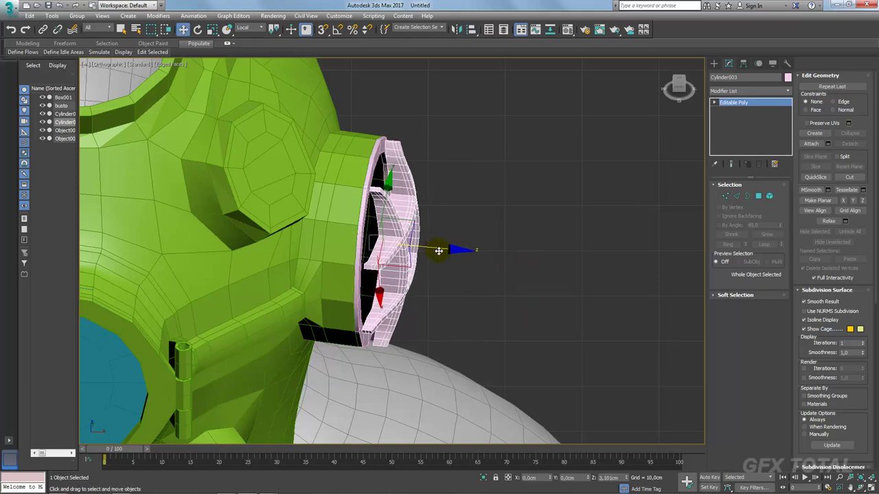
{"action": "middle_click_drag", "start_coordinate": [448, 262], "coordinate": [451, 251], "text": "alt"}
{"action": "key", "text": "r"}
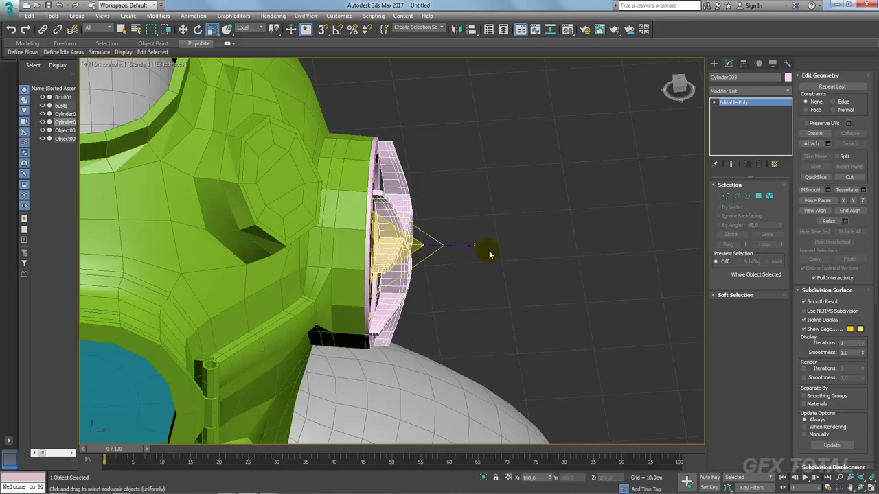
{"action": "left_click_drag", "start_coordinate": [483, 250], "coordinate": [454, 245]}
{"action": "mouse_move", "coordinate": [441, 245]}
{"action": "middle_mouse_down", "text": "alt"}
{"action": "mouse_move", "coordinate": [434, 232]}
{"action": "mouse_move", "coordinate": [510, 220]}
{"action": "middle_mouse_up", "text": "alt"}
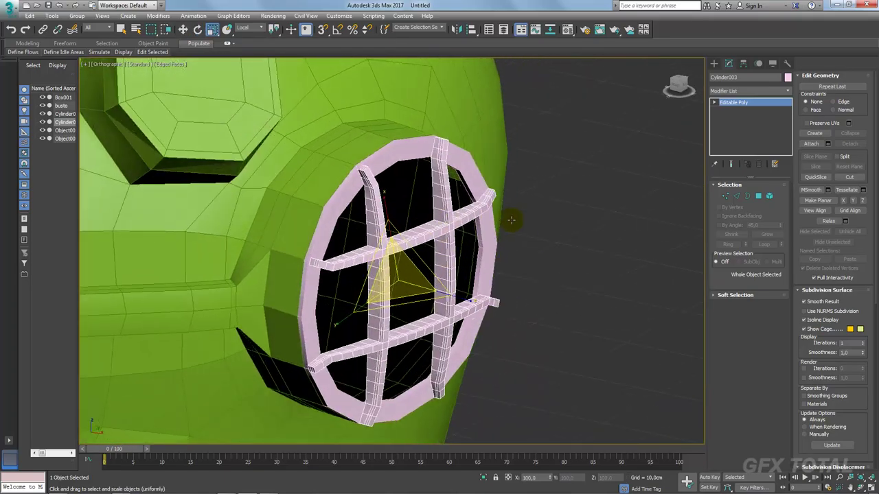
{"action": "left_click", "coordinate": [787, 91]}
{"action": "left_click_drag", "start_coordinate": [788, 124], "coordinate": [776, 366]}
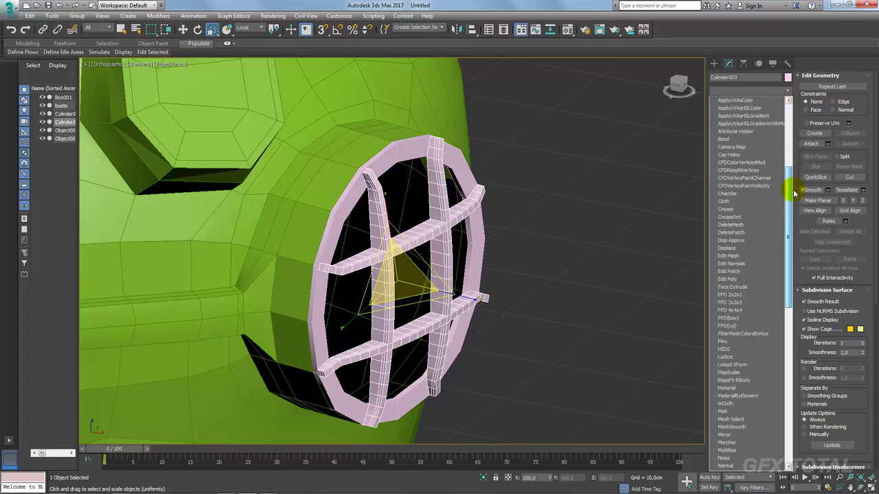
Add TurboSmooth to the grille and move it outward from the ring.
{"action": "left_click", "coordinate": [773, 348]}
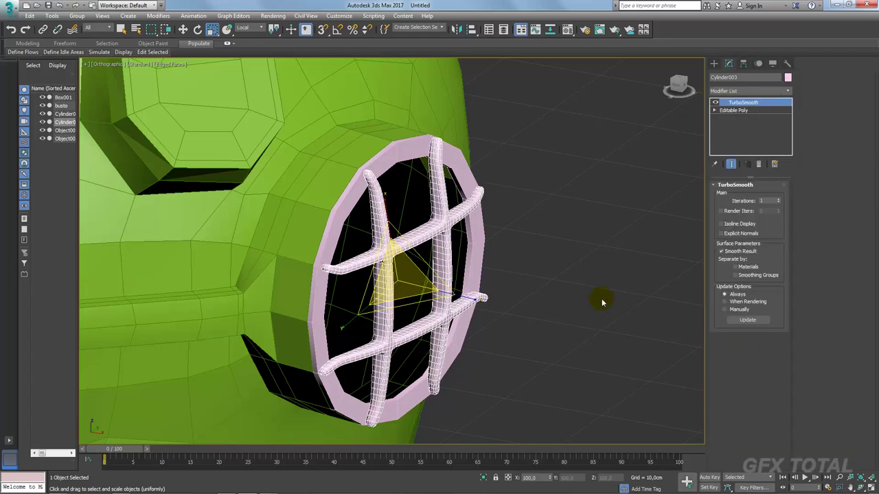
{"action": "mouse_move", "coordinate": [602, 298]}
{"action": "middle_mouse_down", "text": "alt"}
{"action": "mouse_move", "coordinate": [530, 280]}
{"action": "mouse_move", "coordinate": [533, 270]}
{"action": "mouse_move", "coordinate": [584, 279]}
{"action": "mouse_move", "coordinate": [581, 295]}
{"action": "mouse_move", "coordinate": [407, 200]}
{"action": "mouse_move", "coordinate": [412, 209]}
{"action": "middle_mouse_up", "text": "alt"}
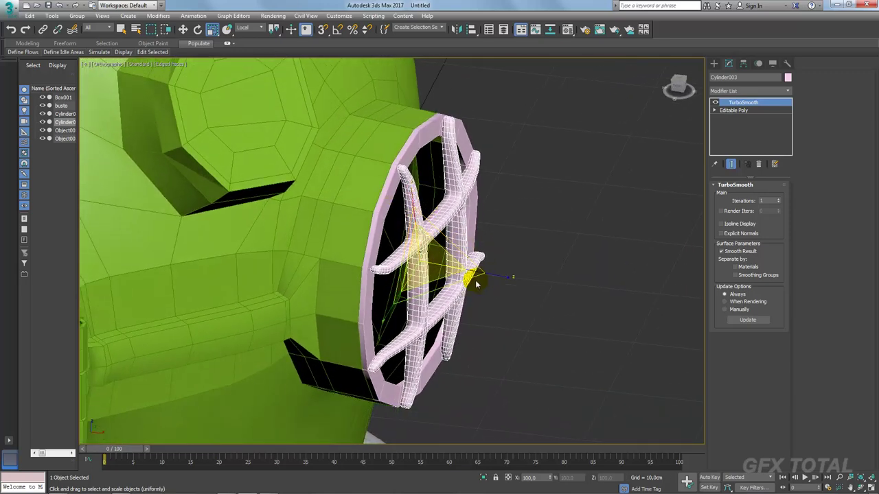
{"action": "key", "text": "w"}
{"action": "left_click_drag", "start_coordinate": [475, 275], "coordinate": [473, 231]}
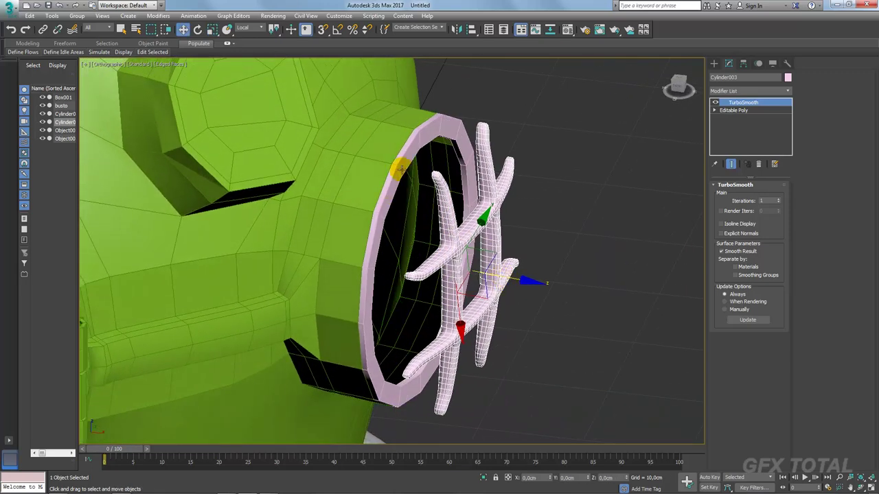
In the ring's Edge mode, Ctrl-select the first edges where grille bars touch.
{"action": "left_click", "coordinate": [472, 167]}
{"action": "left_click", "coordinate": [734, 197]}
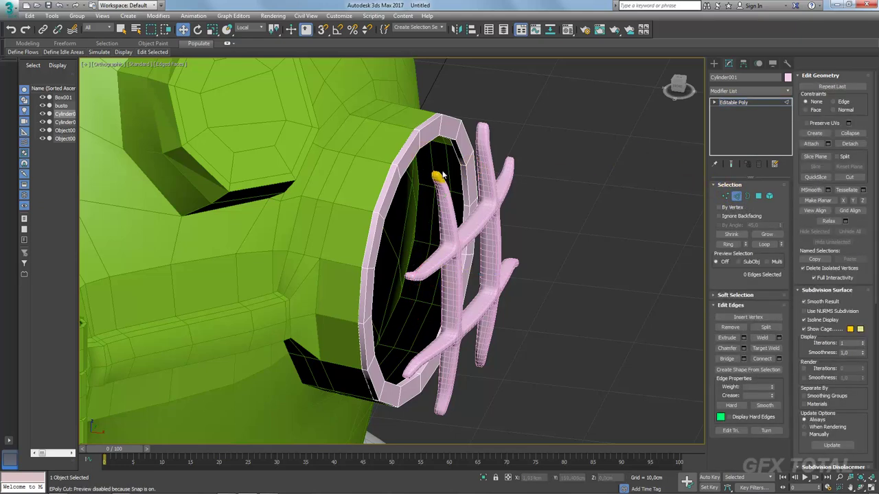
{"action": "left_click", "coordinate": [398, 170]}
{"action": "mouse_move", "coordinate": [399, 170]}
{"action": "middle_mouse_down", "text": "alt"}
{"action": "mouse_move", "coordinate": [533, 146]}
{"action": "mouse_move", "coordinate": [509, 149]}
{"action": "middle_mouse_up", "text": "alt"}
{"action": "left_click", "coordinate": [575, 249], "text": "ctrl"}
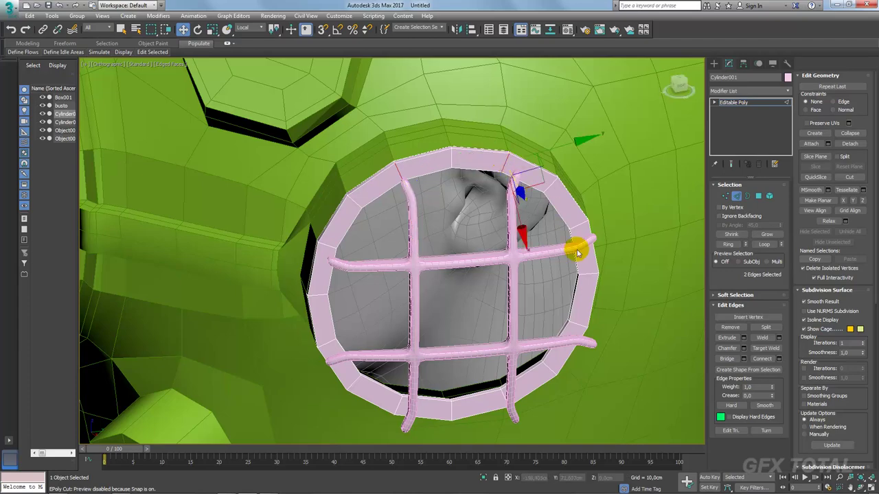
{"action": "middle_click_drag", "start_coordinate": [574, 249], "coordinate": [575, 252], "text": "alt"}
{"action": "left_click", "coordinate": [589, 349], "text": "ctrl"}
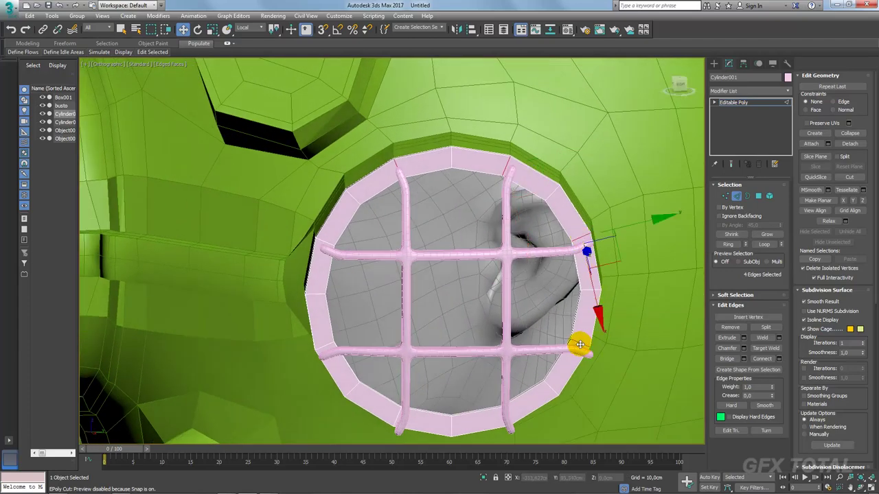
Add the remaining bar-contact edges and extend them into loops, 32 edges total.
{"action": "mouse_move", "coordinate": [514, 391]}
{"action": "middle_mouse_down", "text": "alt"}
{"action": "mouse_move", "coordinate": [529, 330]}
{"action": "mouse_move", "coordinate": [525, 338]}
{"action": "middle_mouse_up", "text": "alt"}
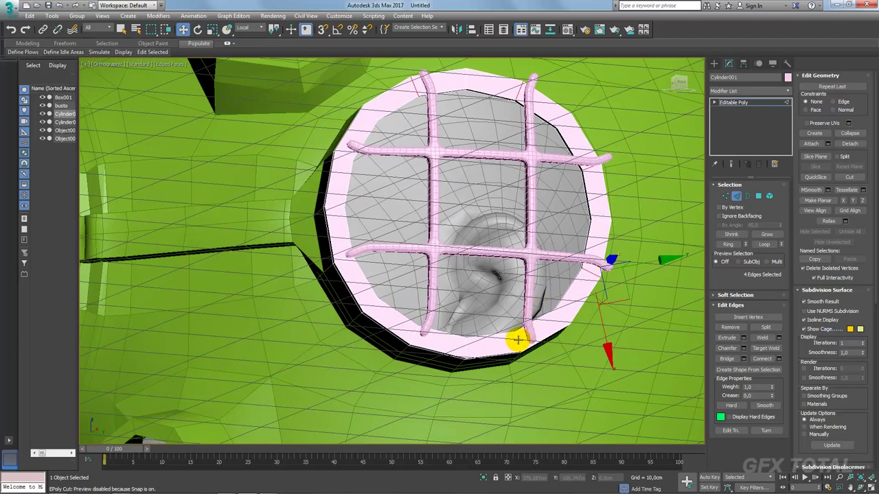
{"action": "left_click", "coordinate": [517, 339], "text": "ctrl"}
{"action": "left_click", "coordinate": [391, 304], "text": "ctrl"}
{"action": "left_click", "coordinate": [343, 207], "text": "ctrl"}
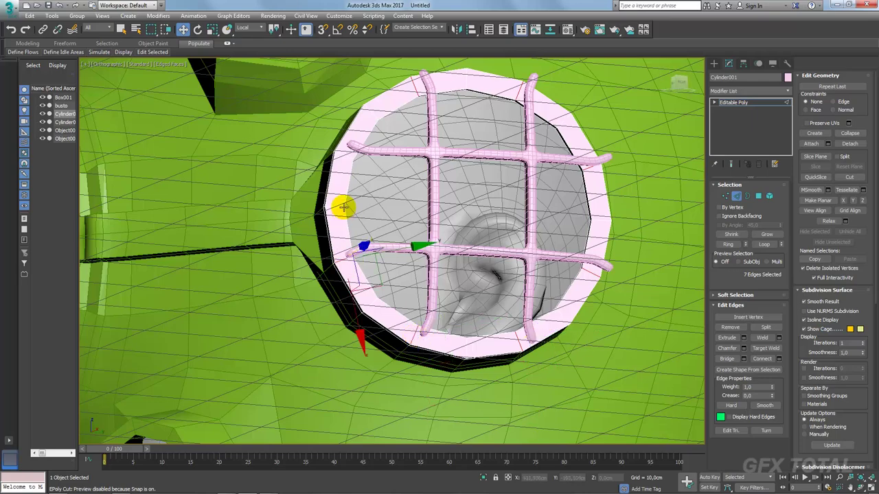
{"action": "left_click", "coordinate": [344, 153], "text": "ctrl"}
{"action": "middle_click_drag", "start_coordinate": [343, 152], "coordinate": [404, 189], "text": "alt"}
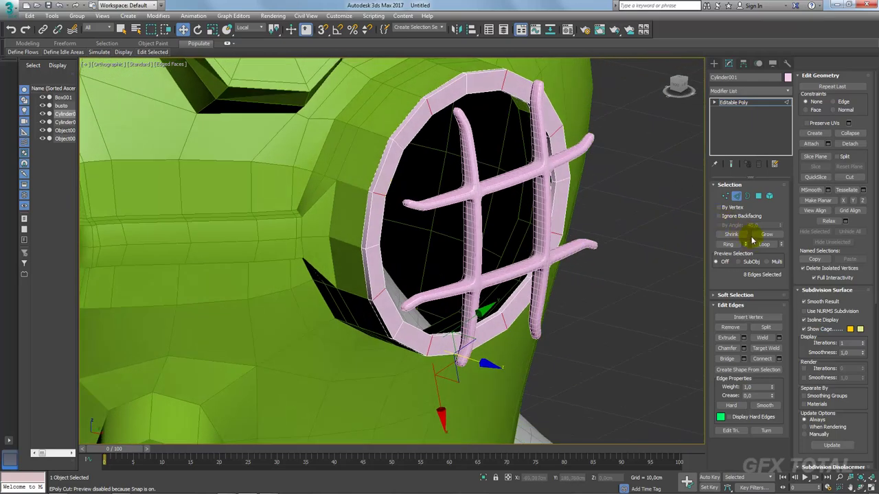
{"action": "left_click", "coordinate": [767, 247]}
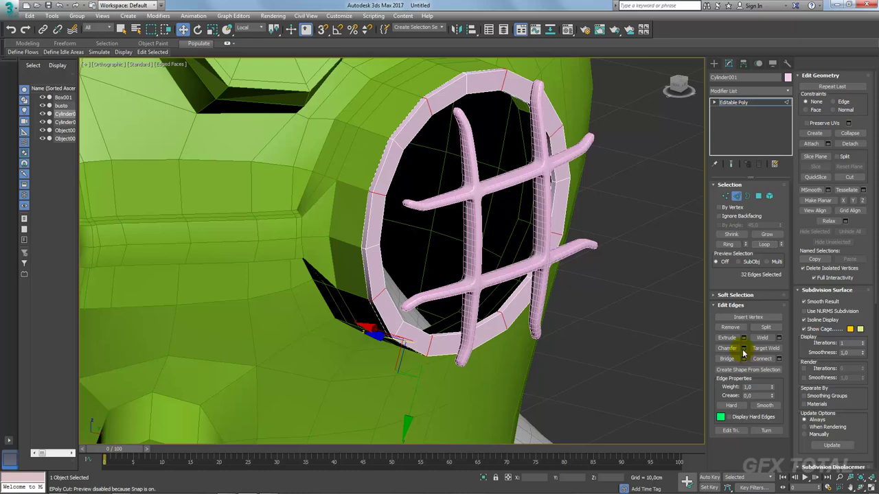
Chamfer the selected edge loops on the porthole ring.
{"action": "left_click", "coordinate": [743, 348]}
{"action": "scroll", "coordinate": [437, 203], "scroll_direction": "up", "scroll_amount": 3}
{"action": "left_click_drag", "start_coordinate": [405, 269], "coordinate": [407, 264]}
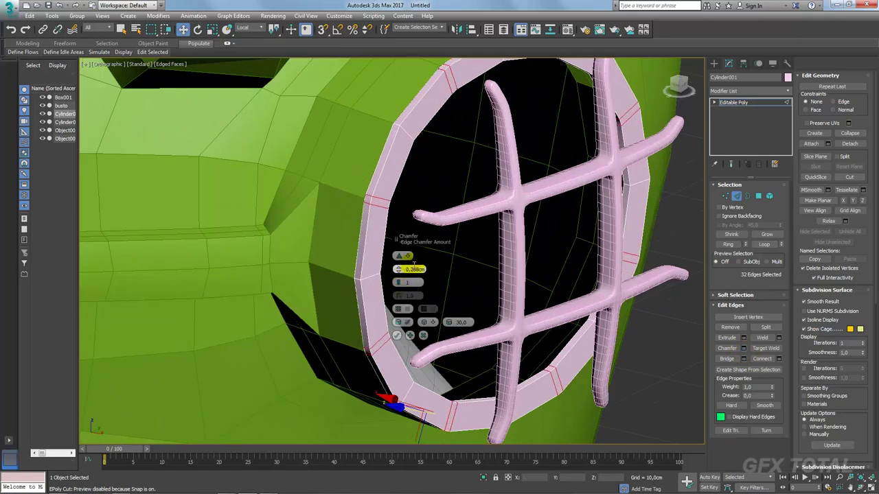
{"action": "left_click", "coordinate": [396, 335]}
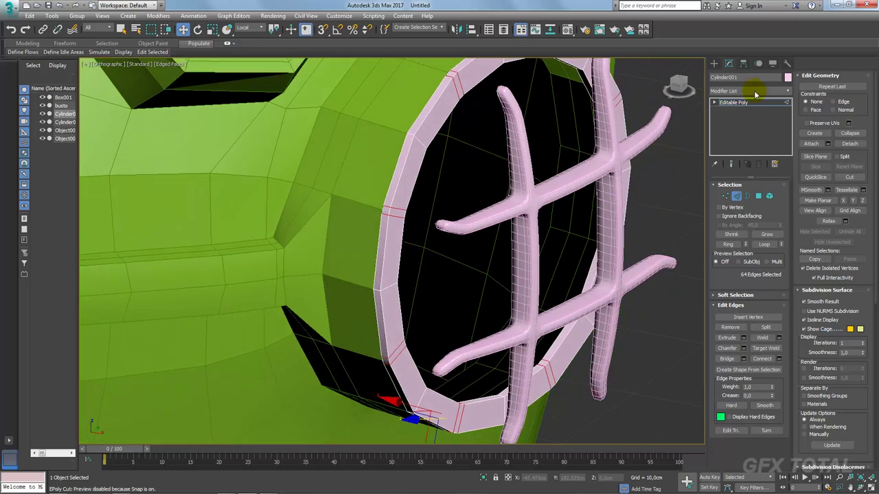
Delete Cylinder003's TurboSmooth and move the grille in front of the ring.
{"action": "left_click", "coordinate": [657, 118]}
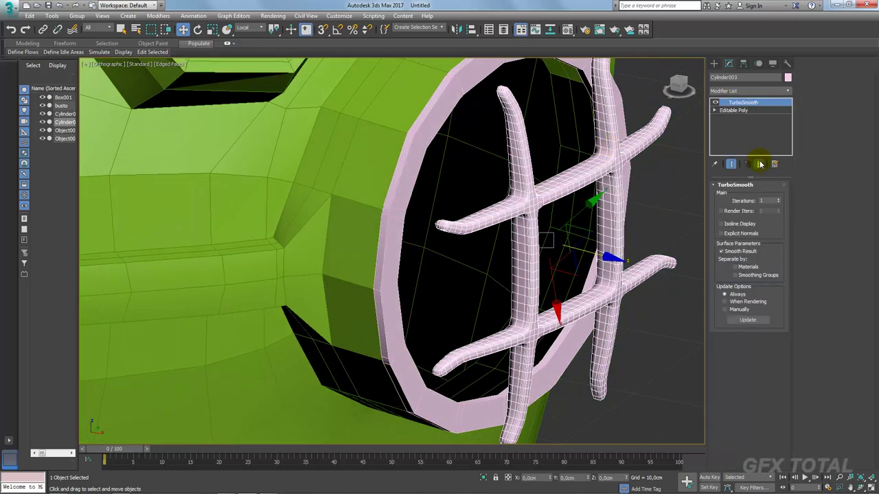
{"action": "left_click", "coordinate": [760, 164]}
{"action": "middle_click_drag", "start_coordinate": [588, 165], "coordinate": [595, 181], "text": "alt"}
{"action": "mouse_move", "coordinate": [618, 229]}
{"action": "left_mouse_down"}
{"action": "mouse_move", "coordinate": [587, 230]}
{"action": "mouse_move", "coordinate": [672, 239]}
{"action": "mouse_move", "coordinate": [628, 222]}
{"action": "left_mouse_up"}
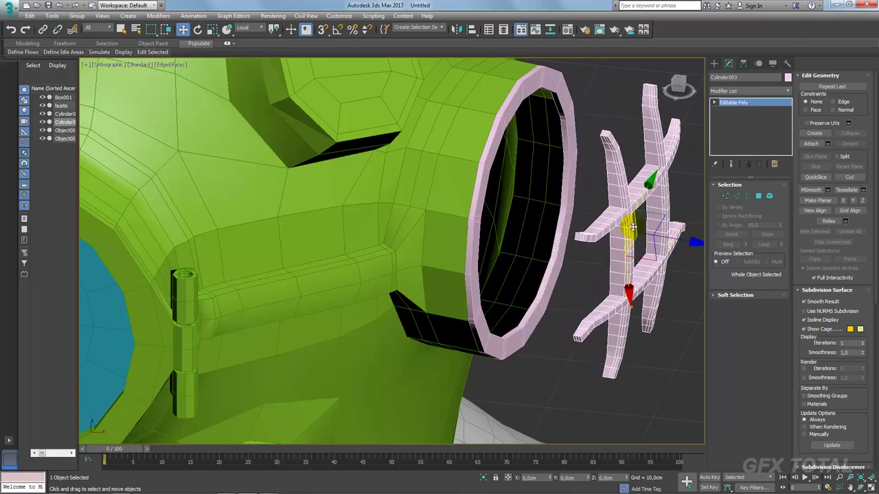
Connect Cylinder001's rim edge ring with 1 segment to add a mid-rim loop.
{"action": "mouse_move", "coordinate": [628, 222]}
{"action": "middle_mouse_down", "text": "alt"}
{"action": "mouse_move", "coordinate": [588, 229]}
{"action": "mouse_move", "coordinate": [673, 190]}
{"action": "mouse_move", "coordinate": [588, 172]}
{"action": "mouse_move", "coordinate": [566, 178]}
{"action": "mouse_move", "coordinate": [648, 190]}
{"action": "mouse_move", "coordinate": [595, 190]}
{"action": "mouse_move", "coordinate": [453, 110]}
{"action": "middle_mouse_up", "text": "alt"}
{"action": "left_click", "coordinate": [453, 110]}
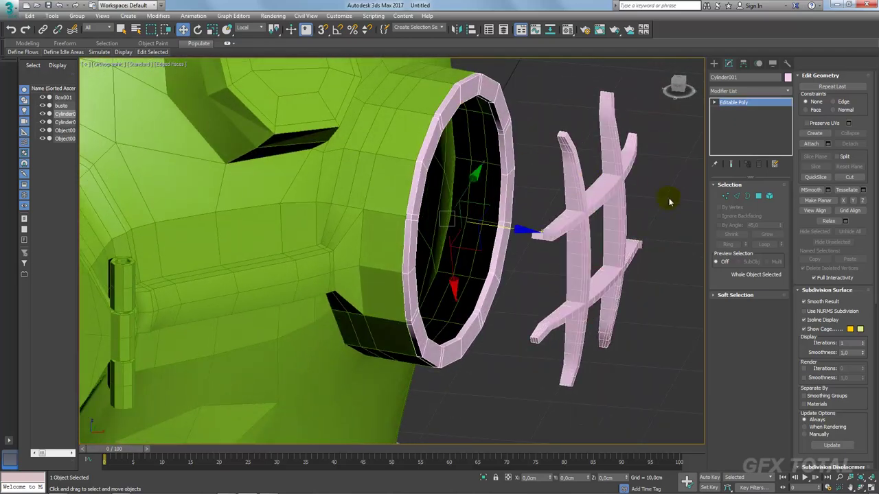
{"action": "left_click", "coordinate": [737, 198]}
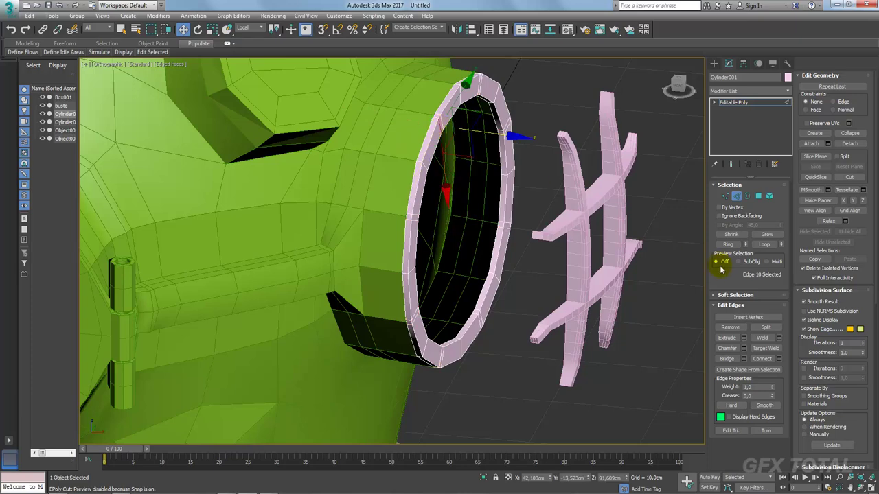
{"action": "left_click", "coordinate": [727, 246]}
{"action": "left_click", "coordinate": [778, 358]}
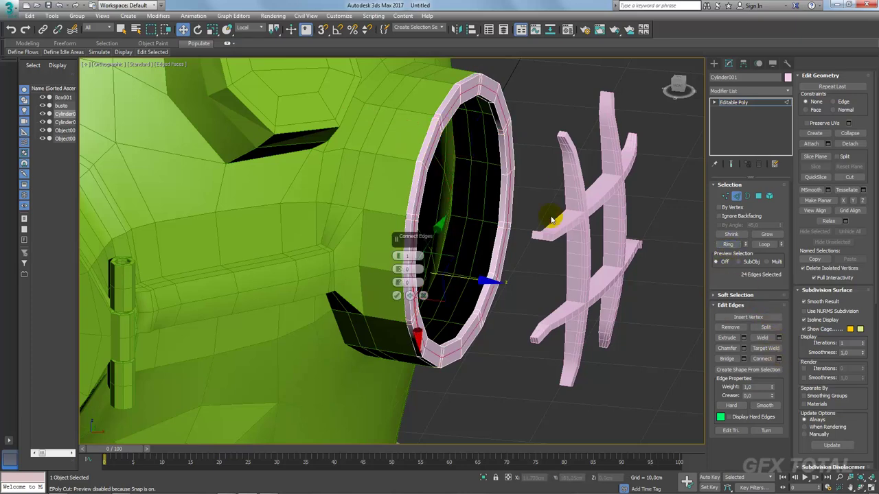
{"action": "left_click", "coordinate": [396, 296]}
{"action": "middle_click_drag", "start_coordinate": [412, 289], "coordinate": [454, 275], "text": "alt"}
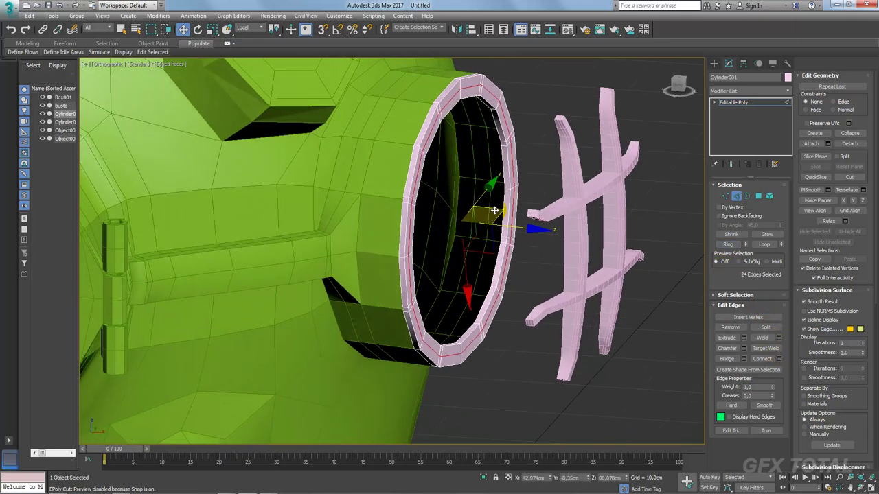
{"action": "left_click", "coordinate": [756, 198]}
Select the ring's top and left rim faces where grille bars meet it.
{"action": "middle_click_drag", "start_coordinate": [418, 111], "coordinate": [427, 109], "text": "alt"}
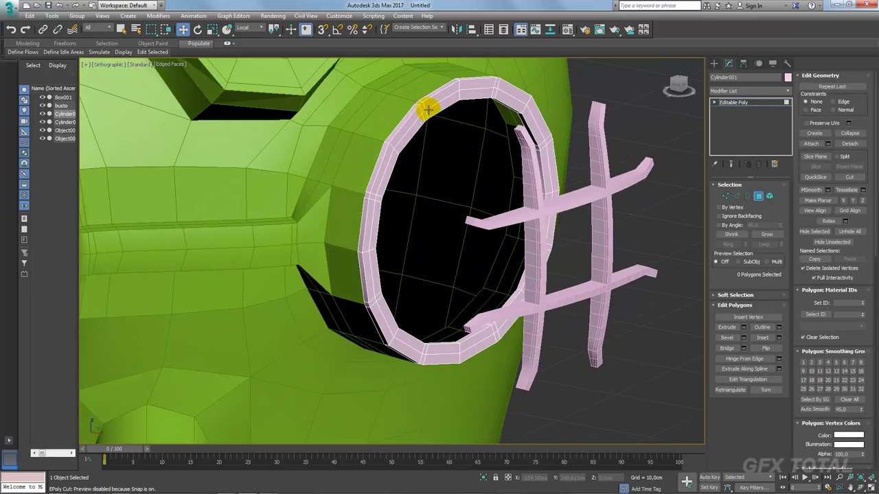
{"action": "left_click", "coordinate": [423, 110]}
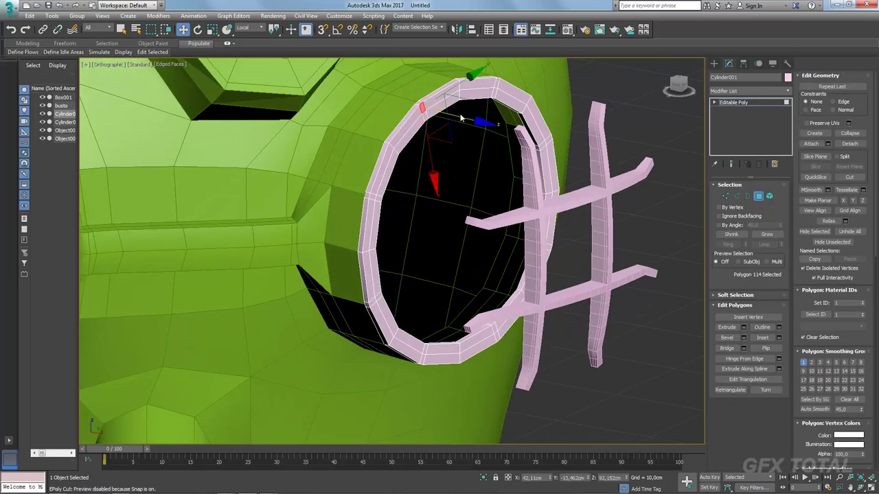
{"action": "scroll", "coordinate": [491, 76], "scroll_direction": "up", "scroll_amount": 3}
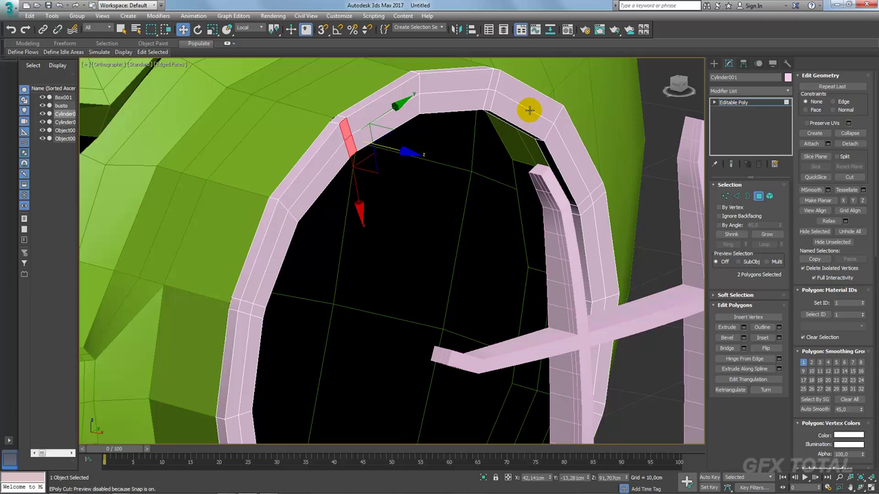
{"action": "left_click", "coordinate": [493, 86], "text": "ctrl"}
{"action": "scroll", "coordinate": [443, 166], "scroll_direction": "down", "scroll_amount": 3}
{"action": "middle_click_drag", "start_coordinate": [405, 203], "coordinate": [328, 255], "text": "alt"}
{"action": "scroll", "coordinate": [323, 230], "scroll_direction": "up", "scroll_amount": 3}
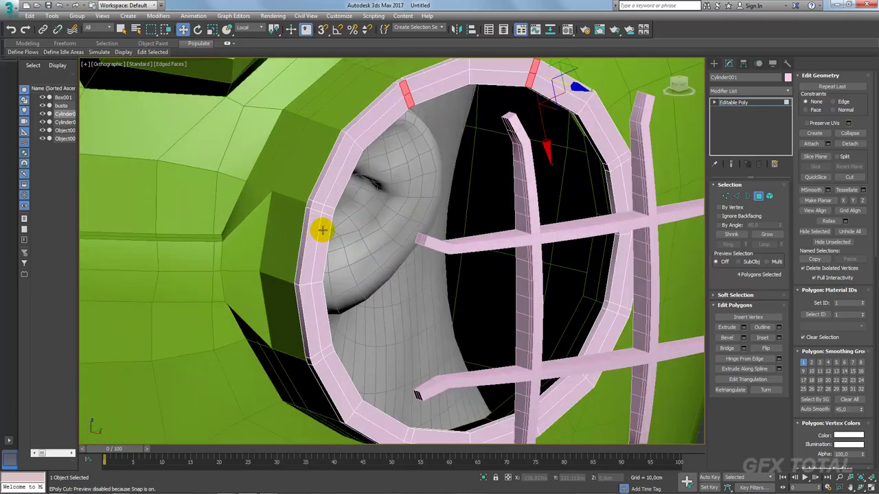
{"action": "left_click", "coordinate": [325, 212], "text": "ctrl"}
{"action": "left_click", "coordinate": [321, 354], "text": "ctrl"}
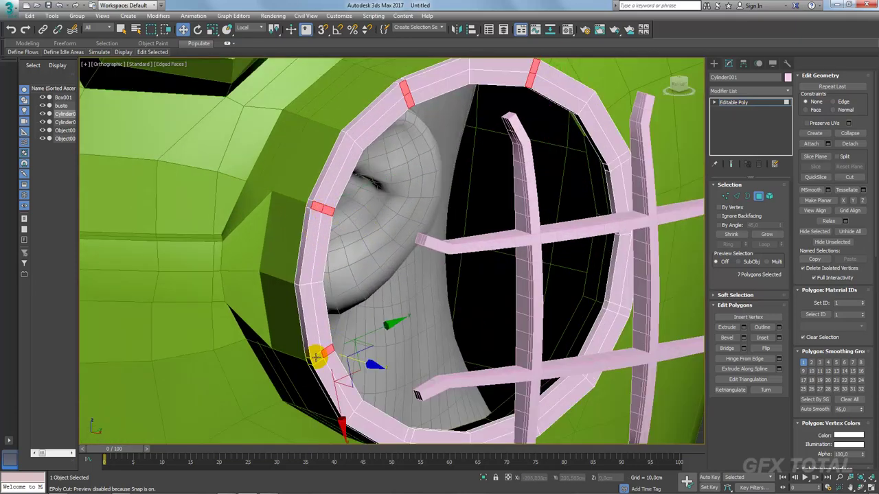
Add the bottom and right rim faces under the bars to the selection.
{"action": "middle_click_drag", "start_coordinate": [316, 357], "coordinate": [420, 300], "text": "alt"}
{"action": "left_click", "coordinate": [402, 309], "text": "ctrl"}
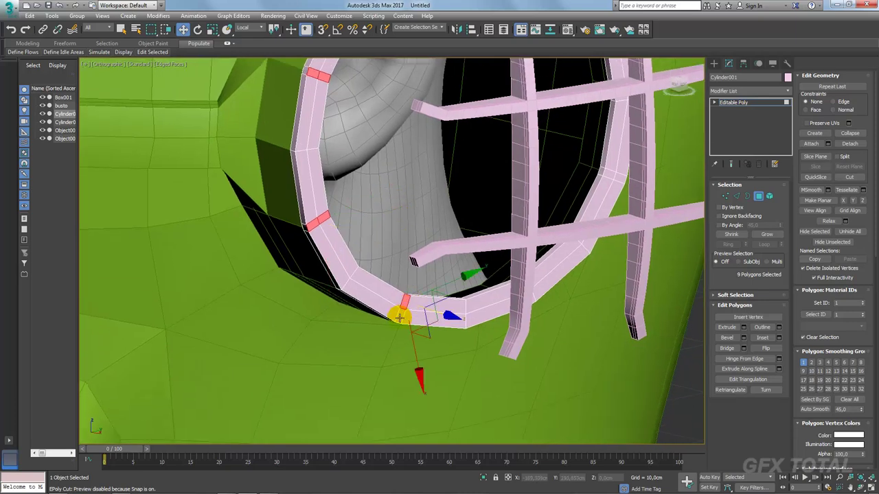
{"action": "middle_click_drag", "start_coordinate": [577, 277], "coordinate": [553, 310], "text": "alt"}
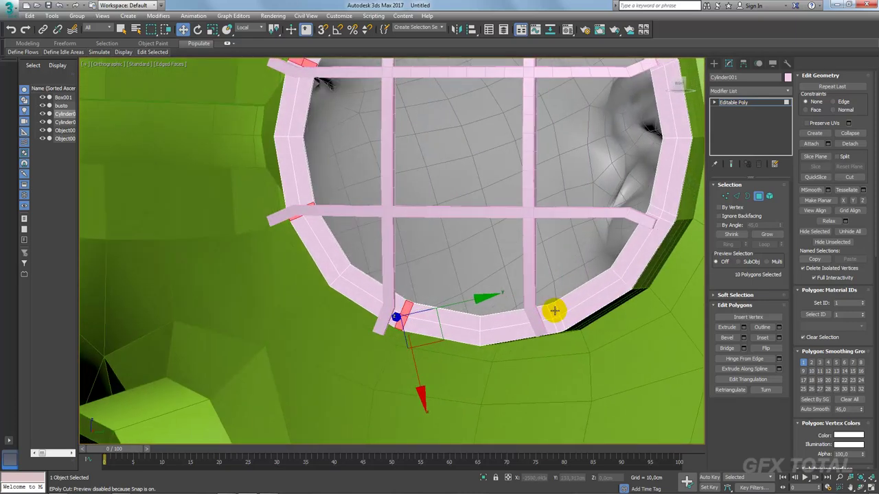
{"action": "left_click", "coordinate": [553, 313], "text": "ctrl"}
{"action": "left_click", "coordinate": [653, 210], "text": "ctrl"}
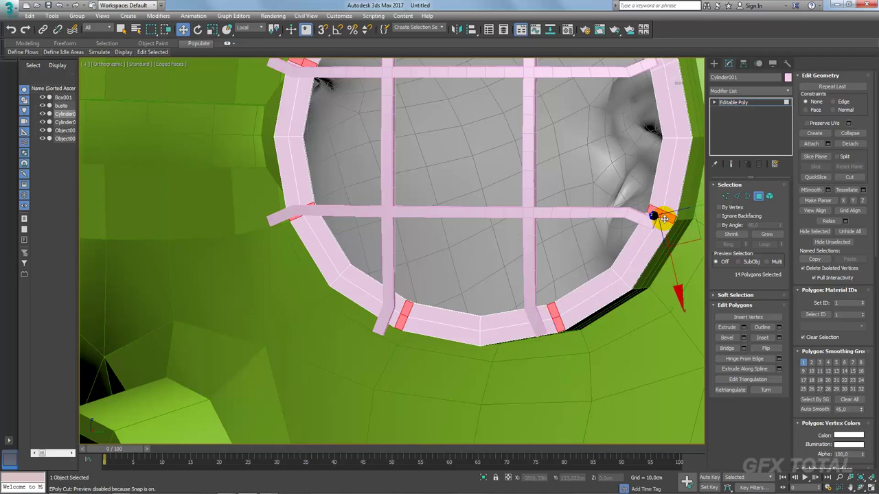
{"action": "mouse_move", "coordinate": [659, 210]}
{"action": "middle_mouse_down", "text": "alt"}
{"action": "mouse_move", "coordinate": [608, 231]}
{"action": "mouse_move", "coordinate": [554, 204]}
{"action": "mouse_move", "coordinate": [536, 221]}
{"action": "mouse_move", "coordinate": [494, 230]}
{"action": "middle_mouse_up", "text": "alt"}
{"action": "left_click", "coordinate": [563, 208], "text": "ctrl"}
{"action": "left_click", "coordinate": [583, 207], "text": "ctrl"}
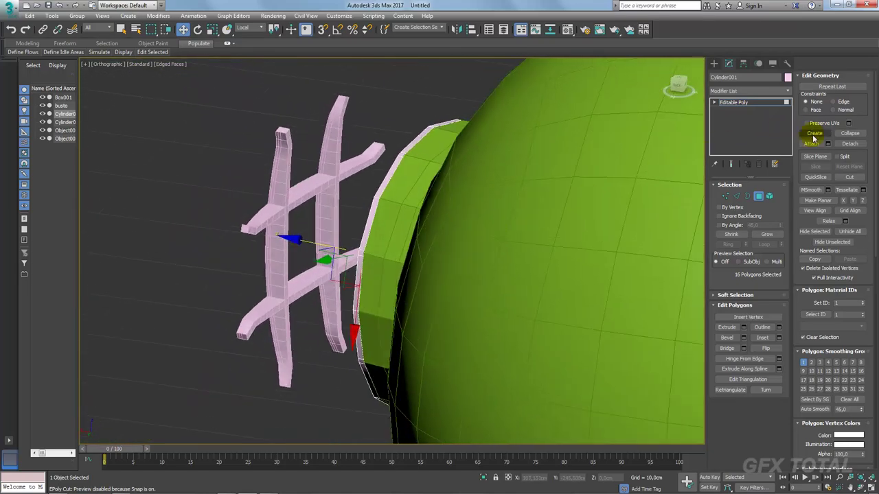
Attach the grille to the ring object and deselect the grille's faces.
{"action": "left_click", "coordinate": [812, 143]}
{"action": "left_click", "coordinate": [334, 153]}
{"action": "key", "text": "w"}
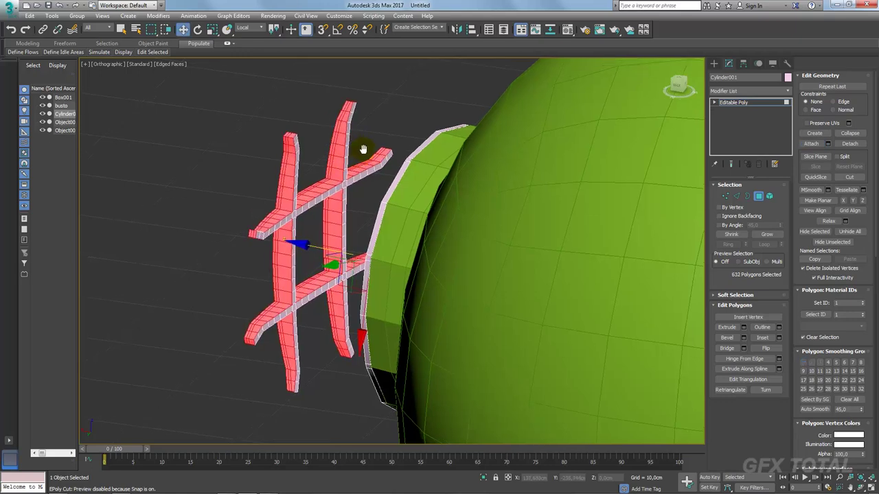
{"action": "mouse_move", "coordinate": [363, 143]}
{"action": "middle_mouse_down", "text": "alt"}
{"action": "mouse_move", "coordinate": [389, 161]}
{"action": "mouse_move", "coordinate": [435, 165]}
{"action": "mouse_move", "coordinate": [424, 144]}
{"action": "mouse_move", "coordinate": [428, 167]}
{"action": "mouse_move", "coordinate": [399, 94]}
{"action": "middle_mouse_up", "text": "alt"}
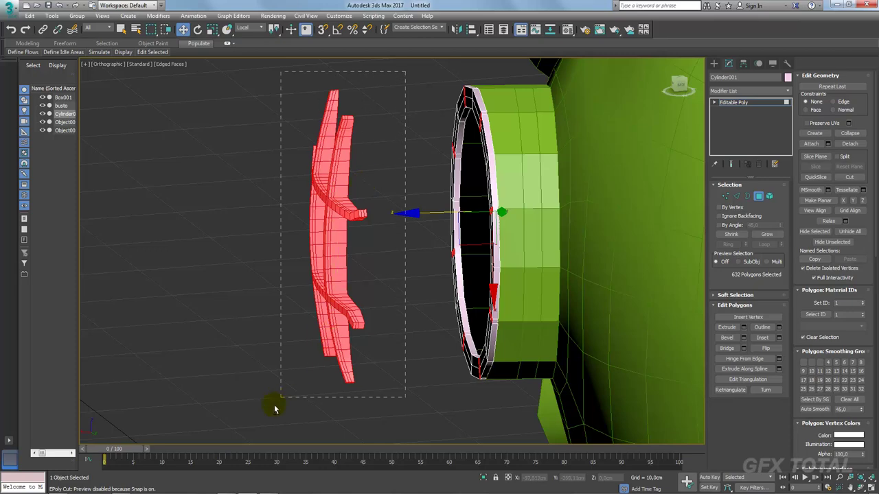
{"action": "left_click_drag", "start_coordinate": [260, 420], "coordinate": [260, 416]}
{"action": "middle_click_drag", "start_coordinate": [373, 249], "coordinate": [309, 142], "text": "alt"}
Add the vertical, horizontal and diagonal bar end caps to the polygon selection.
{"action": "left_click", "coordinate": [351, 81], "text": "ctrl"}
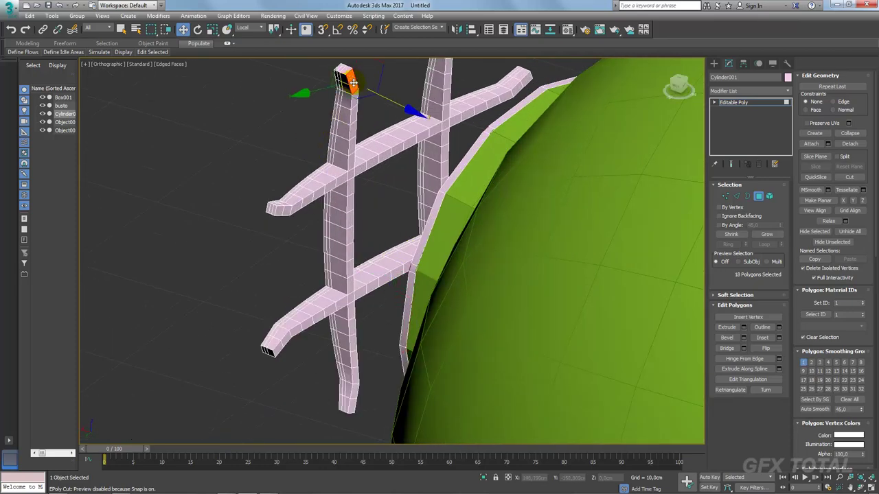
{"action": "left_click", "coordinate": [287, 206], "text": "ctrl"}
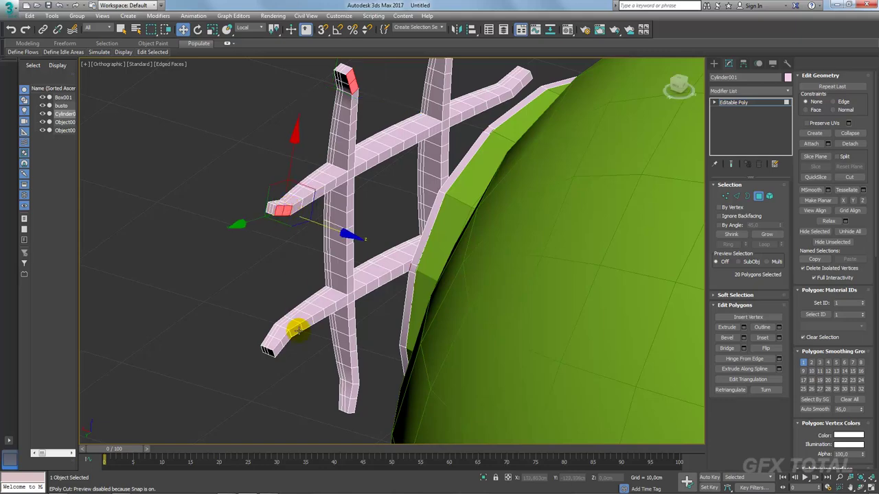
{"action": "scroll", "coordinate": [343, 330], "scroll_direction": "up", "scroll_amount": 2}
{"action": "left_click", "coordinate": [390, 315], "text": "ctrl"}
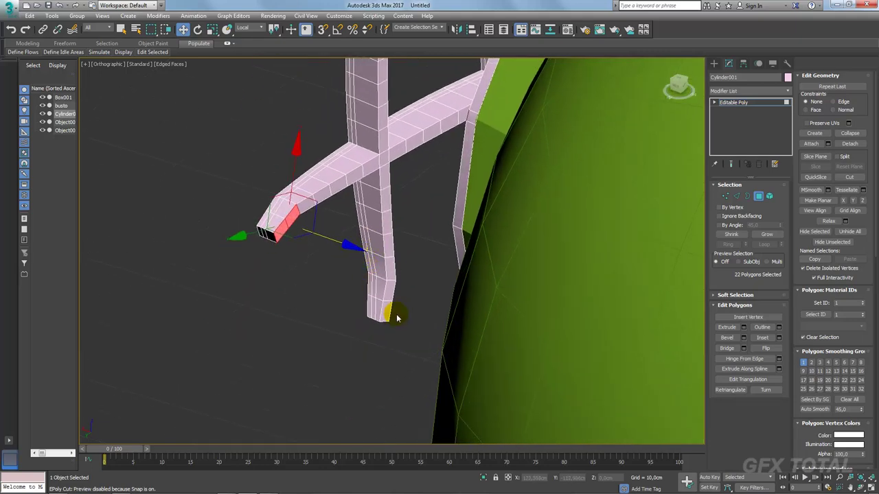
{"action": "left_click", "coordinate": [388, 294], "text": "ctrl"}
{"action": "middle_click_drag", "start_coordinate": [421, 290], "coordinate": [467, 258], "text": "alt"}
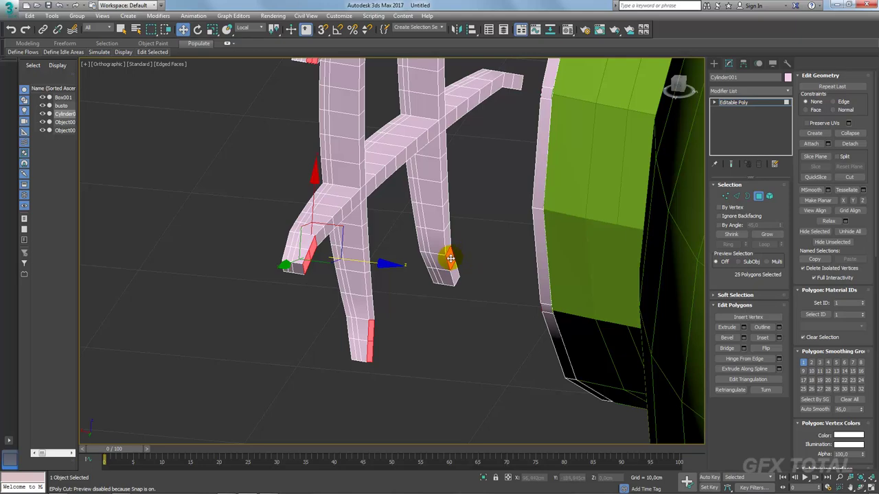
{"action": "left_click", "coordinate": [508, 79], "text": "ctrl"}
{"action": "middle_click_drag", "start_coordinate": [508, 81], "coordinate": [508, 103]}
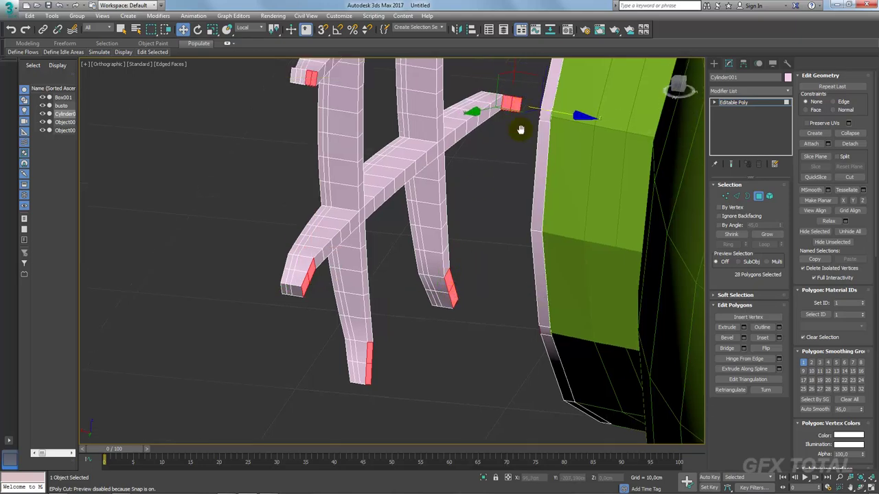
Add the last bar end and Bridge all selected ends to the ring faces.
{"action": "scroll", "coordinate": [506, 146], "scroll_direction": "up", "scroll_amount": 3}
{"action": "left_click", "coordinate": [476, 135], "text": "ctrl"}
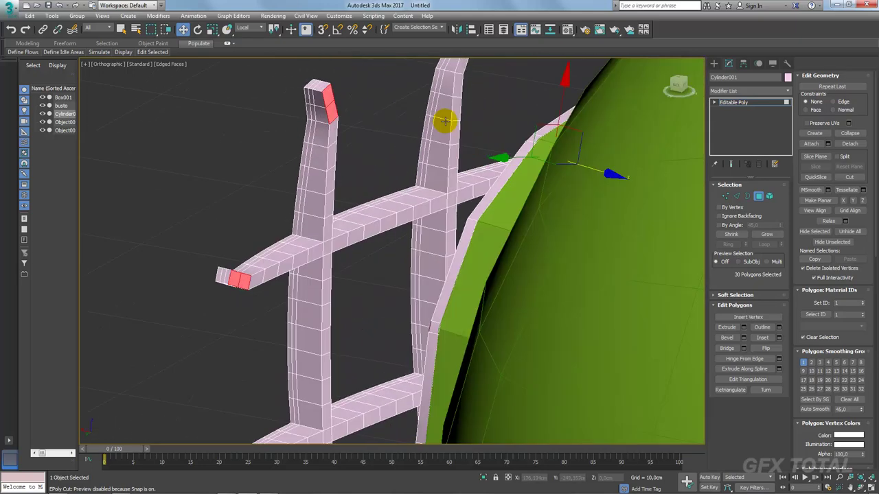
{"action": "middle_click_drag", "start_coordinate": [443, 117], "coordinate": [433, 224], "text": "alt"}
{"action": "scroll", "coordinate": [433, 223], "scroll_direction": "down", "scroll_amount": 3}
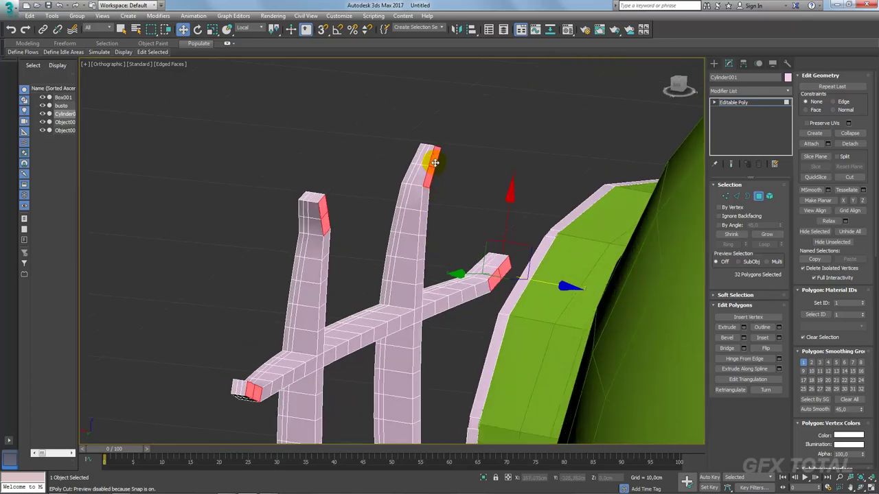
{"action": "middle_click_drag", "start_coordinate": [435, 162], "coordinate": [514, 206], "text": "alt"}
{"action": "scroll", "coordinate": [514, 206], "scroll_direction": "down", "scroll_amount": 3}
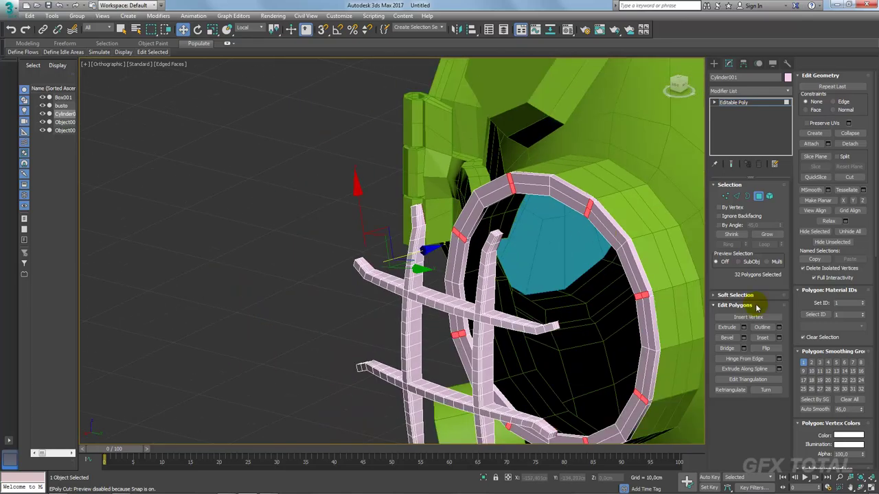
{"action": "left_click", "coordinate": [727, 348]}
{"action": "mouse_move", "coordinate": [575, 279]}
{"action": "middle_mouse_down", "text": "alt"}
{"action": "mouse_move", "coordinate": [536, 202]}
{"action": "mouse_move", "coordinate": [635, 201]}
{"action": "mouse_move", "coordinate": [564, 202]}
{"action": "mouse_move", "coordinate": [652, 175]}
{"action": "mouse_move", "coordinate": [664, 192]}
{"action": "mouse_move", "coordinate": [658, 107]}
{"action": "middle_mouse_up", "text": "alt"}
Region-select the cage's outer-end vertices and set the reference coordinate system to View.
{"action": "left_click", "coordinate": [727, 197]}
{"action": "left_click_drag", "start_coordinate": [524, 365], "coordinate": [509, 395]}
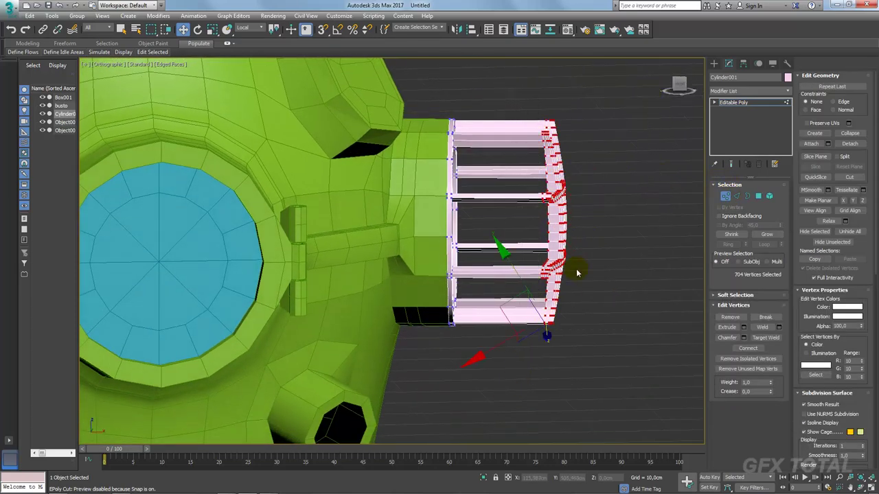
{"action": "mouse_move", "coordinate": [578, 274]}
{"action": "middle_mouse_down", "text": "alt"}
{"action": "mouse_move", "coordinate": [602, 248]}
{"action": "mouse_move", "coordinate": [600, 275]}
{"action": "mouse_move", "coordinate": [526, 251]}
{"action": "middle_mouse_up", "text": "alt"}
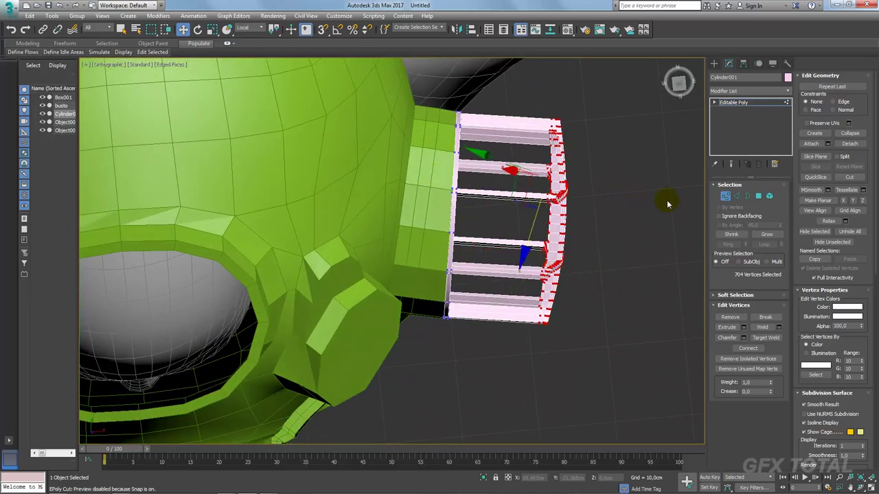
{"action": "left_click", "coordinate": [532, 120]}
{"action": "mouse_move", "coordinate": [607, 172]}
{"action": "middle_mouse_down", "text": "alt"}
{"action": "mouse_move", "coordinate": [570, 222]}
{"action": "mouse_move", "coordinate": [556, 167]}
{"action": "mouse_move", "coordinate": [556, 222]}
{"action": "mouse_move", "coordinate": [539, 198]}
{"action": "middle_mouse_up", "text": "alt"}
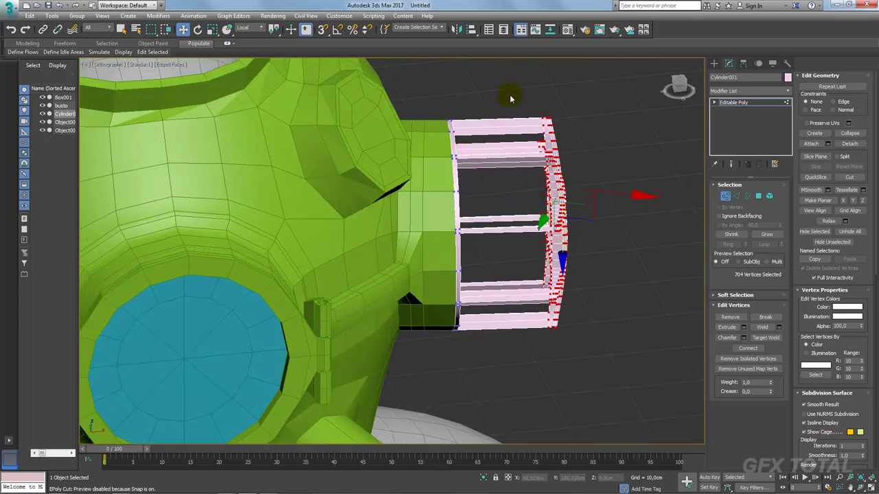
{"action": "left_click", "coordinate": [261, 29]}
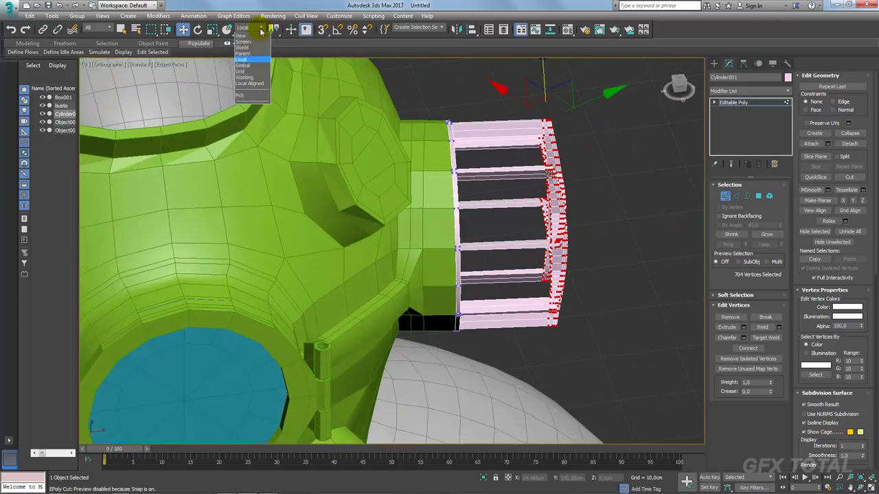
{"action": "left_click", "coordinate": [255, 36]}
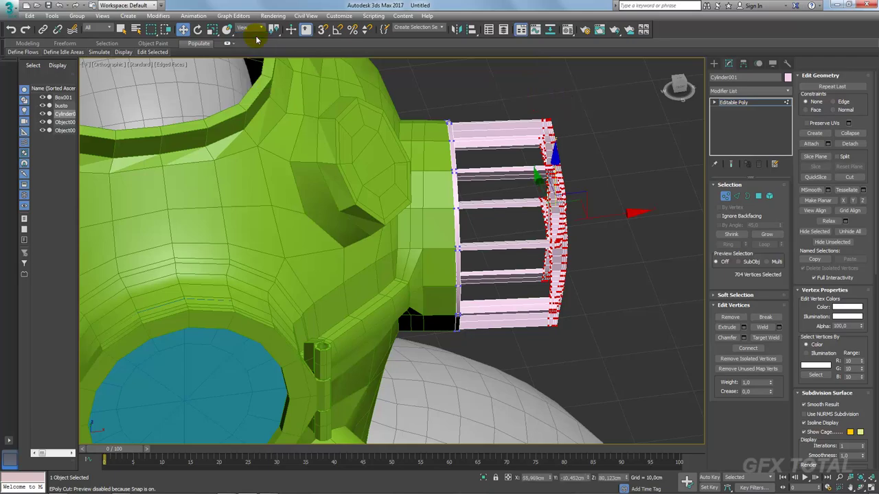
Select the grille's outer cap polygons and move them back onto the ring in Local coordinates.
{"action": "left_click", "coordinate": [733, 102]}
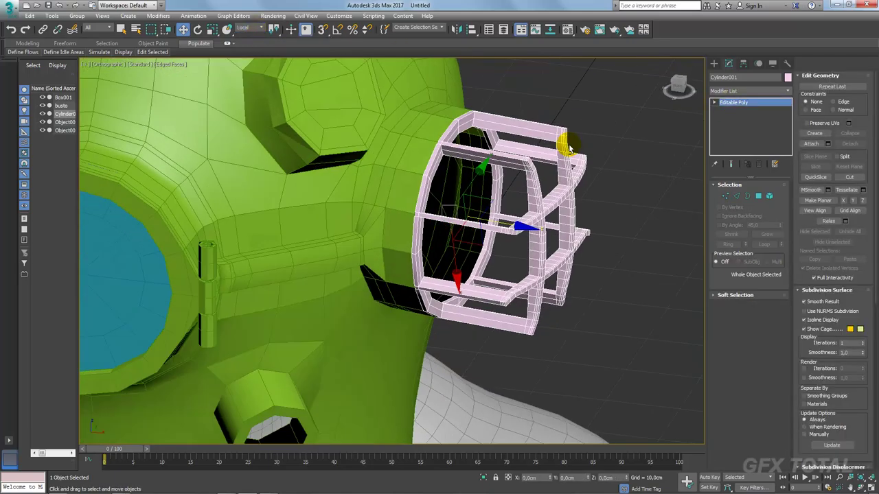
{"action": "middle_click_drag", "start_coordinate": [577, 107], "coordinate": [602, 133], "text": "alt"}
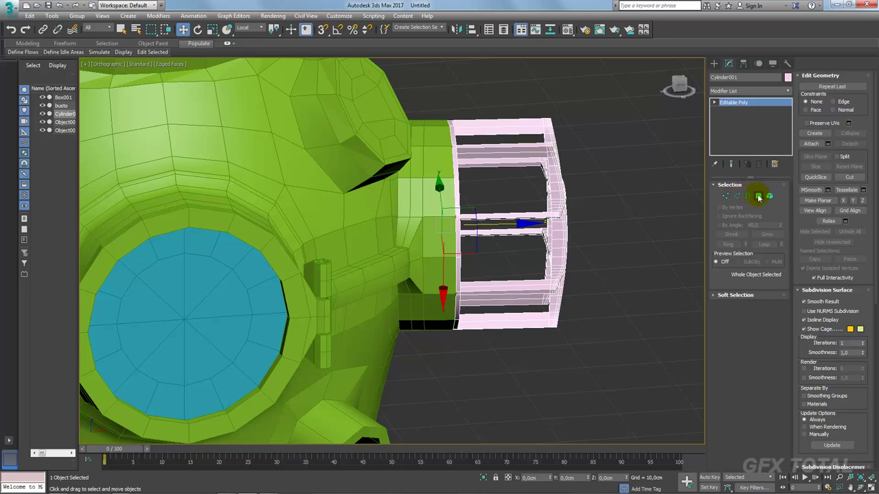
{"action": "left_click", "coordinate": [758, 197]}
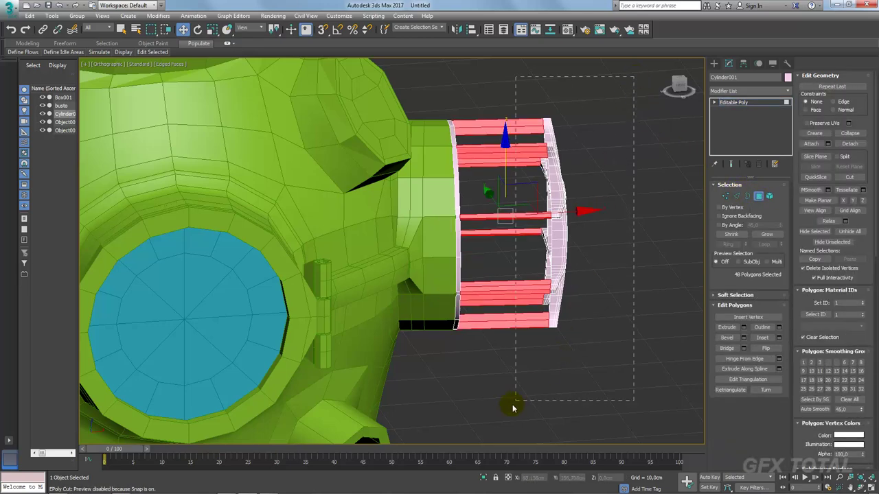
{"action": "key", "text": "ctrl+i"}
{"action": "middle_click_drag", "start_coordinate": [497, 388], "coordinate": [477, 303], "text": "alt"}
{"action": "mouse_move", "coordinate": [490, 130]}
{"action": "middle_mouse_down", "text": "alt"}
{"action": "mouse_move", "coordinate": [606, 201]}
{"action": "mouse_move", "coordinate": [608, 234]}
{"action": "middle_mouse_up", "text": "alt"}
{"action": "left_click", "coordinate": [243, 27]}
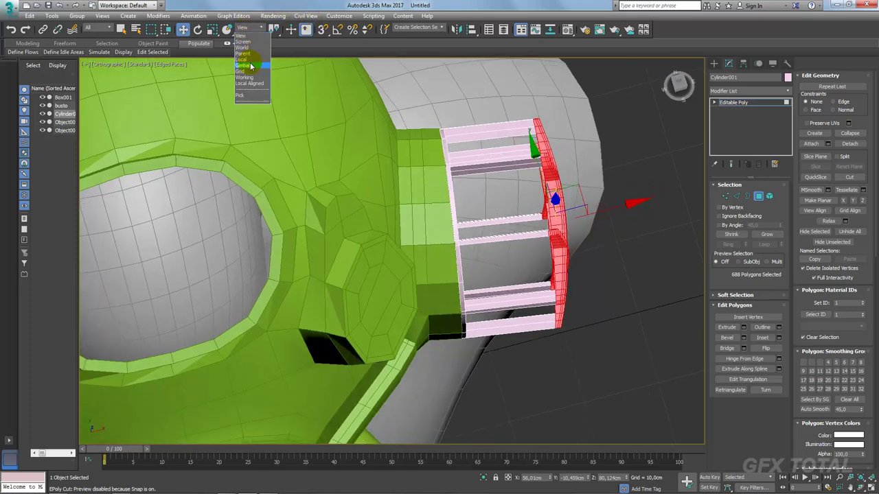
{"action": "left_click", "coordinate": [249, 60]}
{"action": "middle_click_drag", "start_coordinate": [520, 133], "coordinate": [555, 226], "text": "alt"}
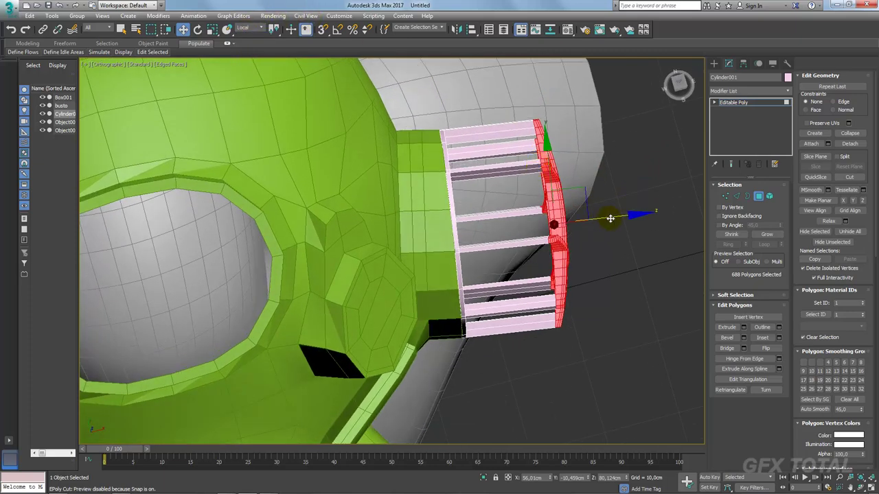
{"action": "left_click_drag", "start_coordinate": [556, 228], "coordinate": [522, 227]}
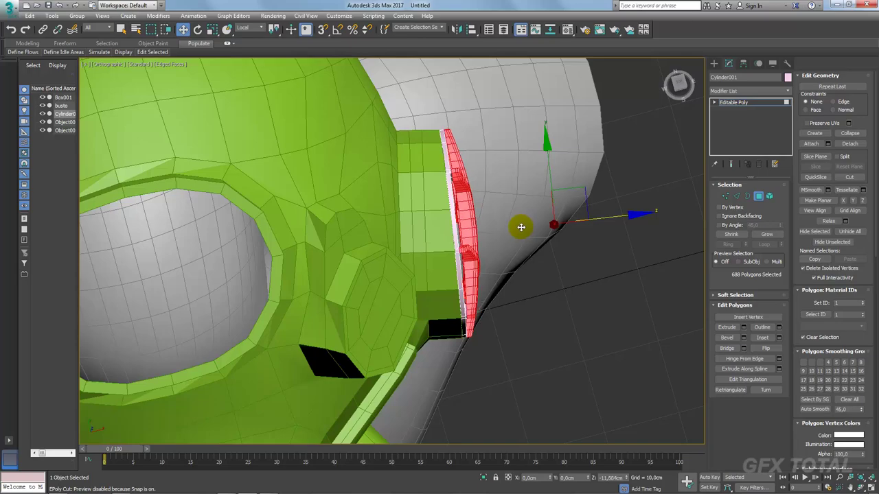
{"action": "mouse_move", "coordinate": [521, 228]}
{"action": "middle_mouse_down", "text": "alt"}
{"action": "mouse_move", "coordinate": [481, 199]}
{"action": "mouse_move", "coordinate": [497, 180]}
{"action": "middle_mouse_up", "text": "alt"}
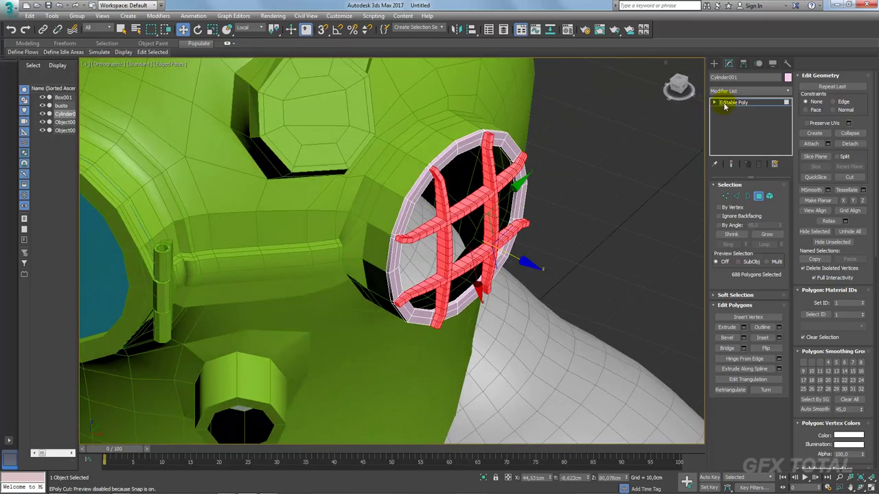
Add TurboSmooth to the joined grille and ring, then return to its Editable Poly level.
{"action": "left_click", "coordinate": [724, 106]}
{"action": "left_click", "coordinate": [788, 91]}
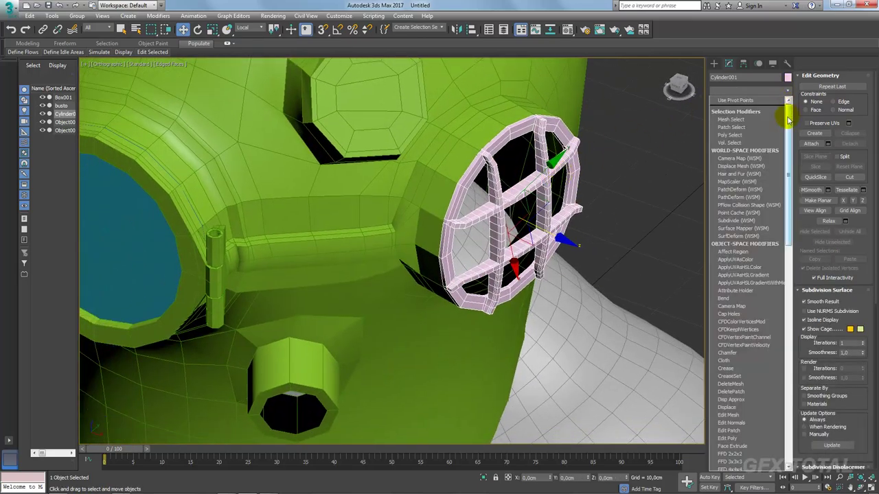
{"action": "left_click_drag", "start_coordinate": [789, 120], "coordinate": [751, 384]}
{"action": "left_click", "coordinate": [747, 336]}
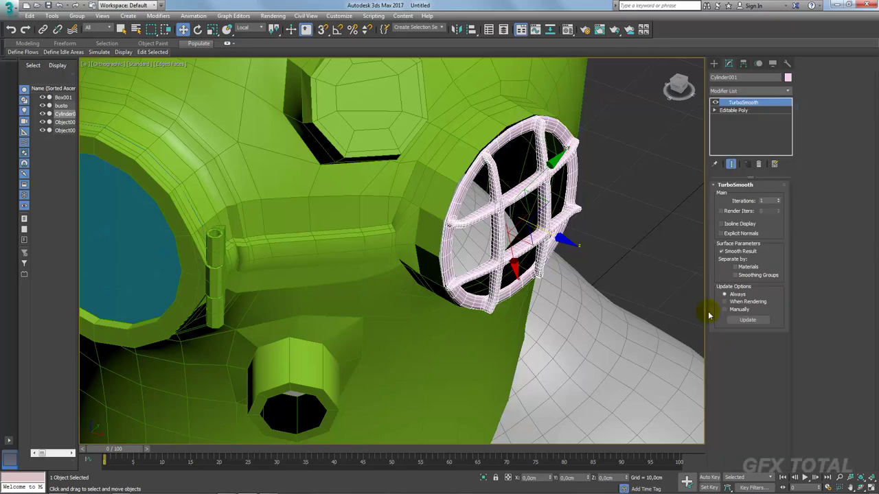
{"action": "left_click", "coordinate": [657, 231]}
{"action": "middle_click_drag", "start_coordinate": [657, 231], "coordinate": [583, 172], "text": "alt"}
{"action": "scroll", "coordinate": [609, 231], "scroll_direction": "down", "scroll_amount": 5}
{"action": "scroll", "coordinate": [618, 229], "scroll_direction": "up", "scroll_amount": 5}
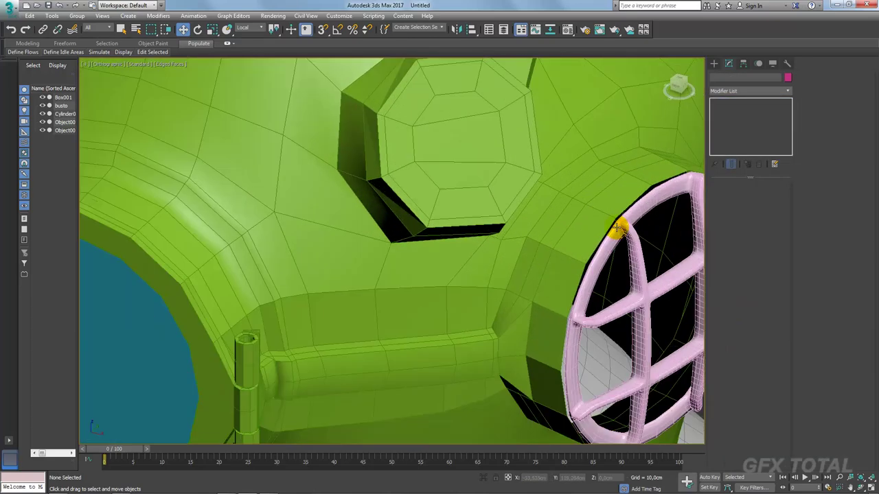
{"action": "left_click", "coordinate": [618, 228]}
{"action": "middle_click_drag", "start_coordinate": [618, 228], "coordinate": [587, 206], "text": "alt"}
{"action": "left_click", "coordinate": [734, 110]}
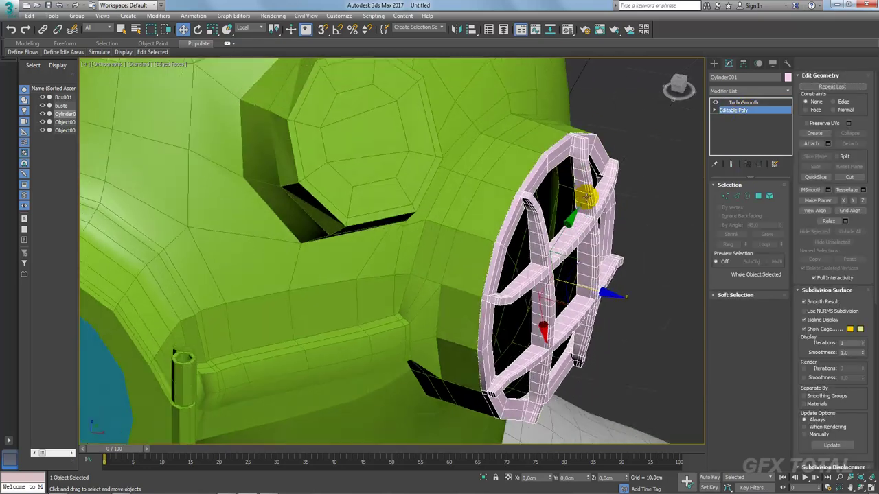
Ring-select the grille frame edges and connect them with 2 pinched segments.
{"action": "left_click", "coordinate": [736, 196]}
{"action": "scroll", "coordinate": [505, 192], "scroll_direction": "up", "scroll_amount": 2}
{"action": "left_click", "coordinate": [529, 199]}
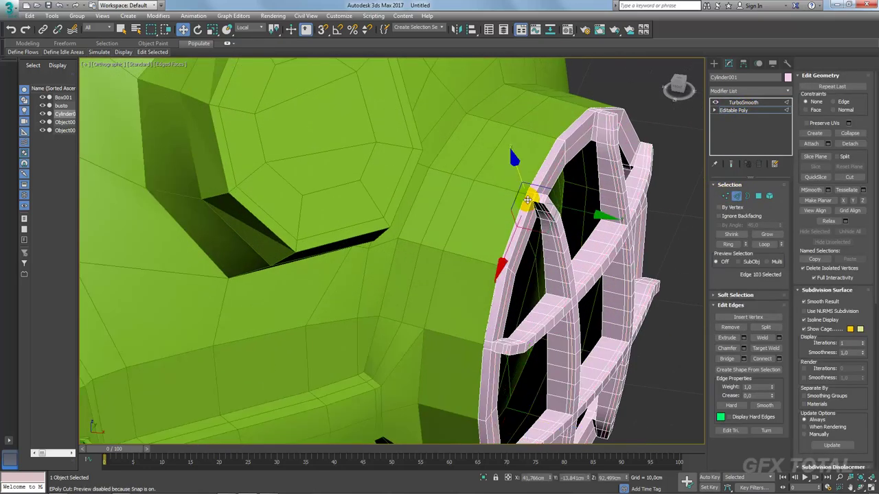
{"action": "left_click", "coordinate": [728, 245]}
{"action": "left_click", "coordinate": [778, 359]}
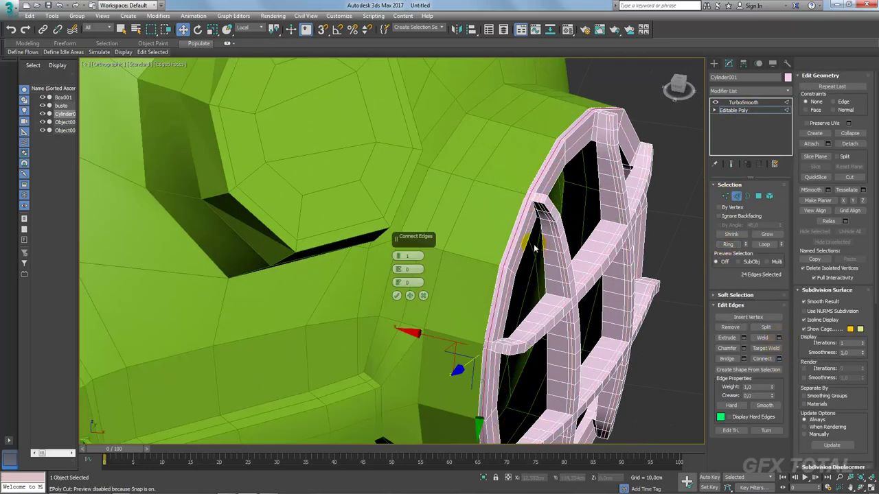
{"action": "left_click", "coordinate": [400, 254]}
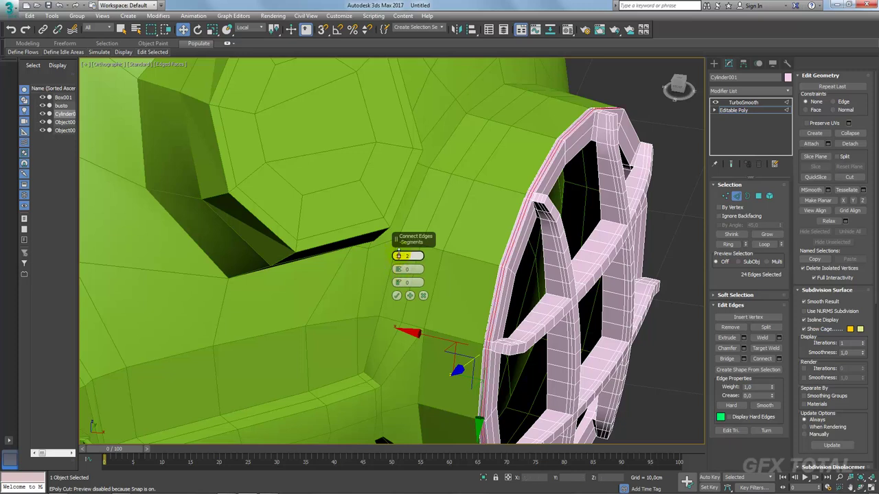
{"action": "left_click_drag", "start_coordinate": [398, 268], "coordinate": [396, 185]}
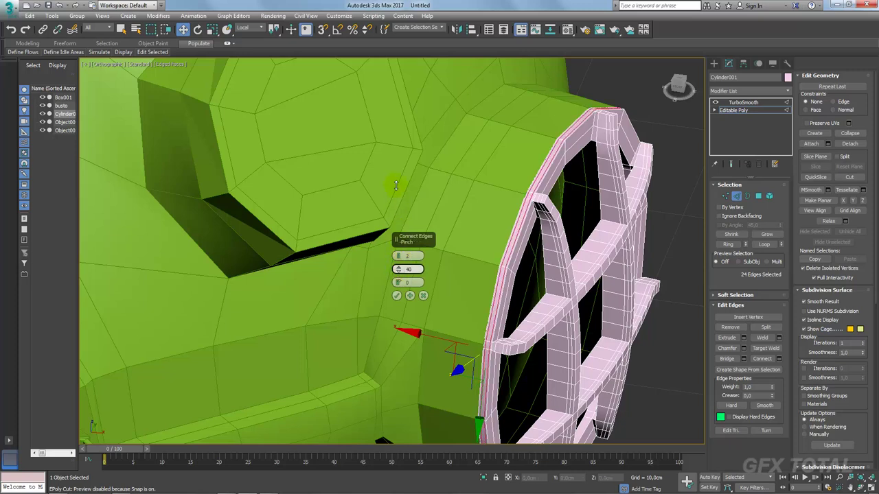
{"action": "left_click", "coordinate": [396, 295]}
Isolate the grille and bridge two selected frame edges to close a gap.
{"action": "left_click", "coordinate": [483, 478]}
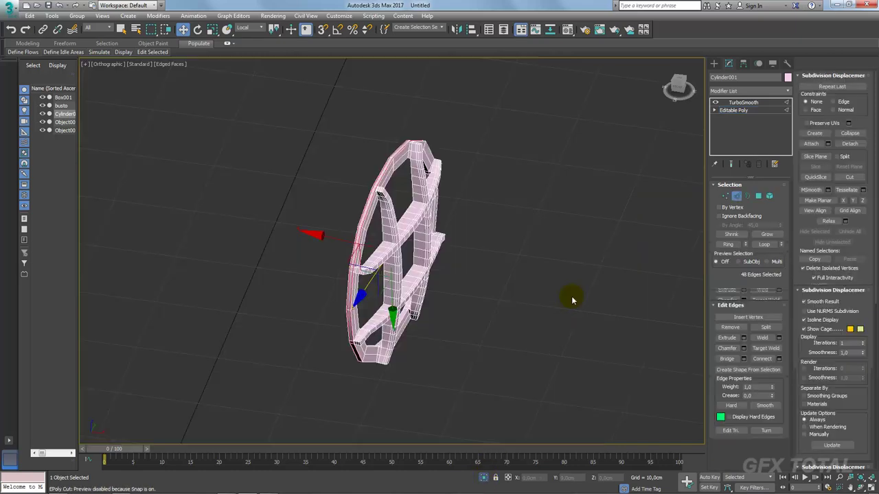
{"action": "mouse_move", "coordinate": [569, 298]}
{"action": "middle_mouse_down", "text": "alt"}
{"action": "mouse_move", "coordinate": [583, 289]}
{"action": "mouse_move", "coordinate": [463, 200]}
{"action": "mouse_move", "coordinate": [506, 216]}
{"action": "mouse_move", "coordinate": [464, 276]}
{"action": "middle_mouse_up", "text": "alt"}
{"action": "scroll", "coordinate": [453, 201], "scroll_direction": "up", "scroll_amount": 2}
{"action": "left_click", "coordinate": [441, 202]}
{"action": "left_click", "coordinate": [449, 273], "text": "ctrl"}
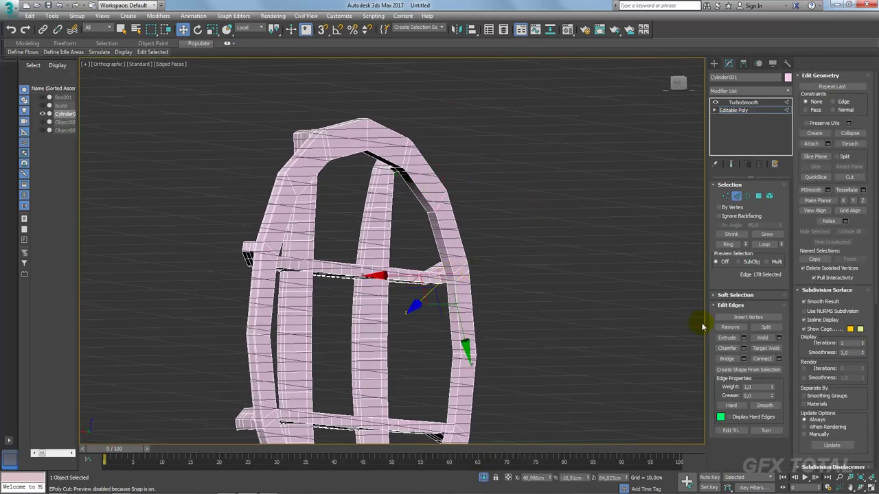
{"action": "left_click", "coordinate": [727, 358]}
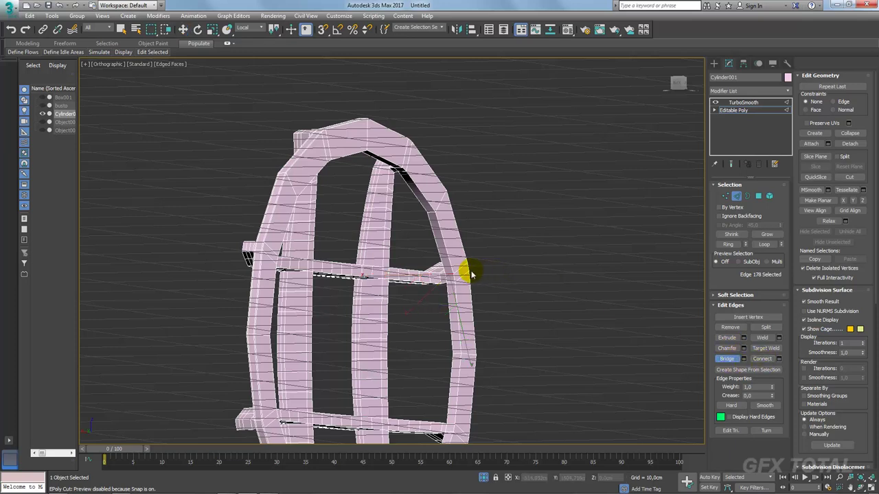
{"action": "left_click", "coordinate": [731, 238]}
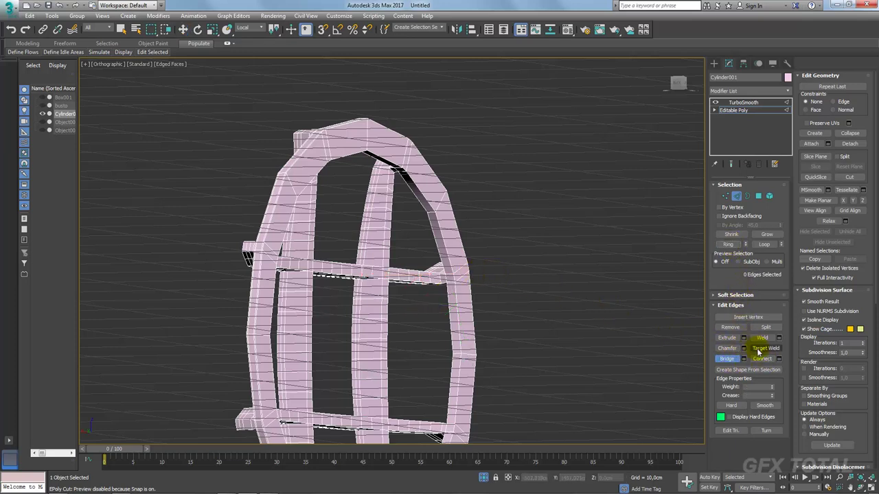
{"action": "key", "text": "w"}
{"action": "left_click", "coordinate": [440, 278]}
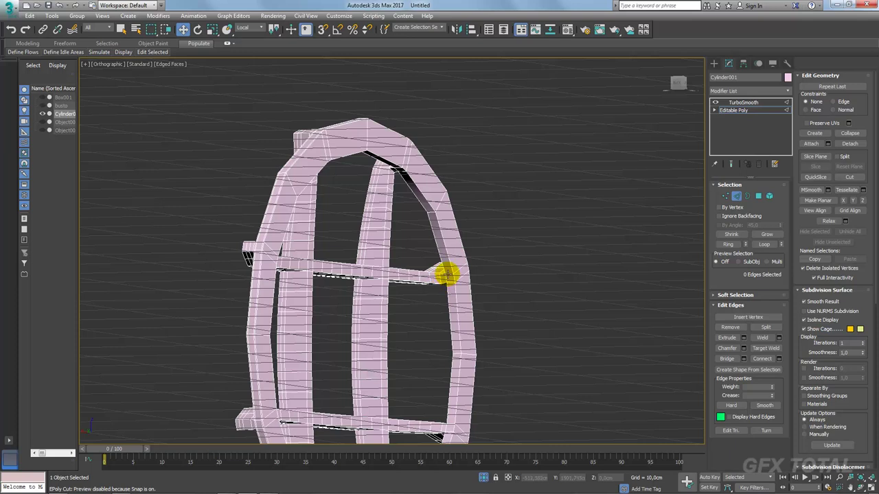
Ring-select the frame's right-side edges and connect another edge loop across the grille.
{"action": "left_click", "coordinate": [727, 244]}
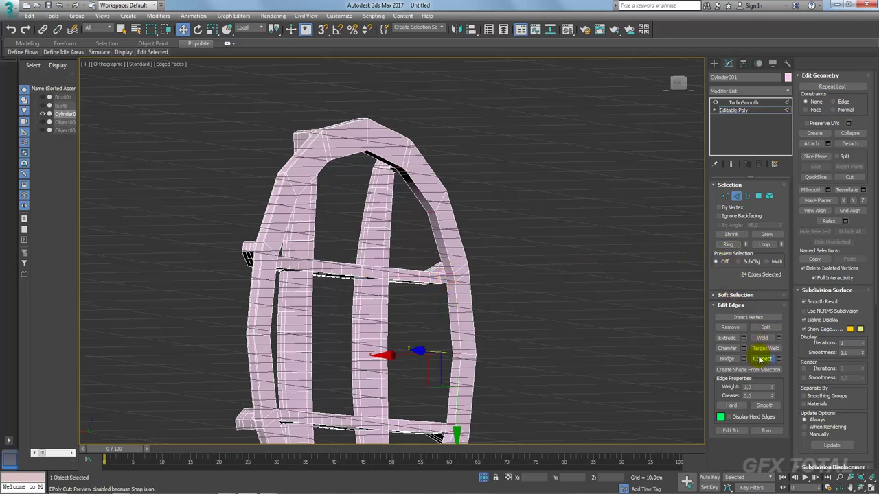
{"action": "left_click", "coordinate": [464, 266]}
{"action": "left_click", "coordinate": [730, 245]}
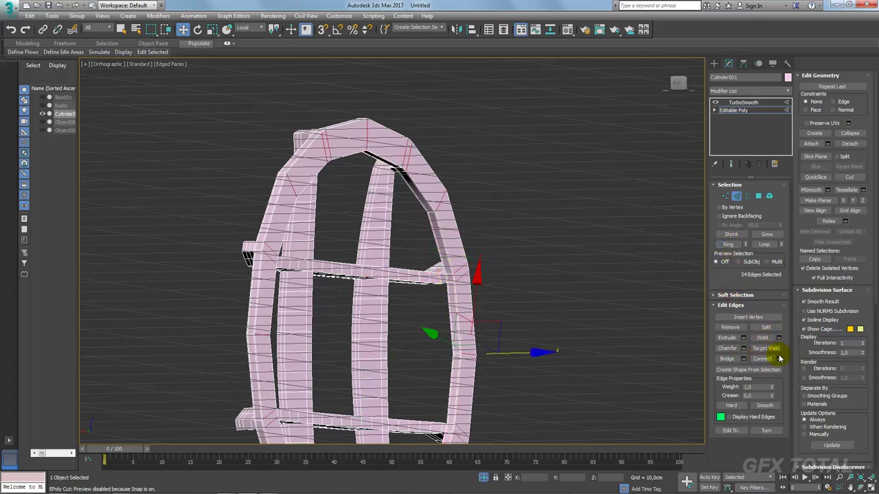
{"action": "left_click", "coordinate": [779, 358]}
{"action": "middle_click_drag", "start_coordinate": [613, 274], "coordinate": [480, 275], "text": "alt"}
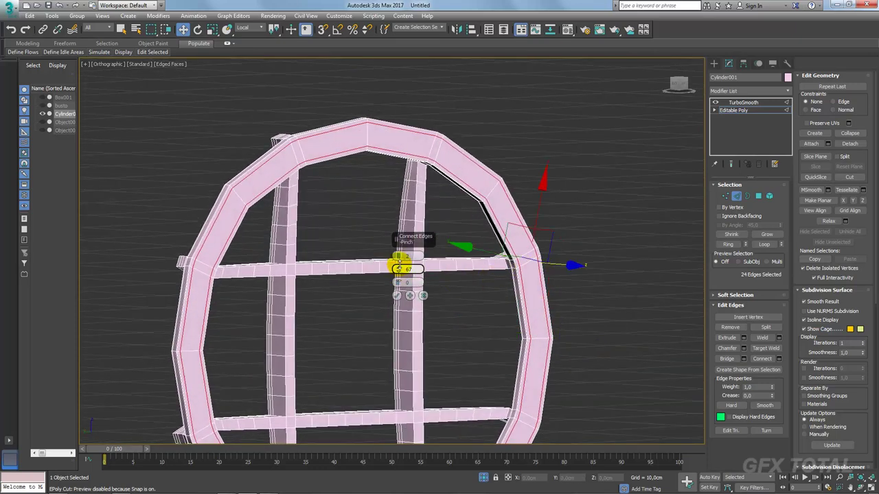
{"action": "left_click", "coordinate": [397, 295]}
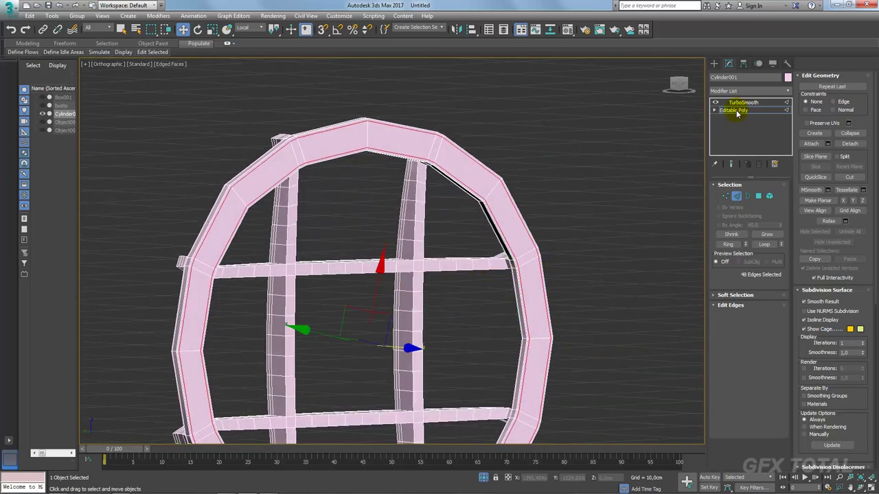
Set the grille's TurboSmooth to 2 iterations with Isoline Display enabled.
{"action": "left_click", "coordinate": [743, 102]}
{"action": "mouse_move", "coordinate": [575, 182]}
{"action": "middle_mouse_down", "text": "alt"}
{"action": "mouse_move", "coordinate": [391, 199]}
{"action": "mouse_move", "coordinate": [425, 199]}
{"action": "mouse_move", "coordinate": [417, 176]}
{"action": "middle_mouse_up", "text": "alt"}
{"action": "scroll", "coordinate": [394, 198], "scroll_direction": "up", "scroll_amount": 3}
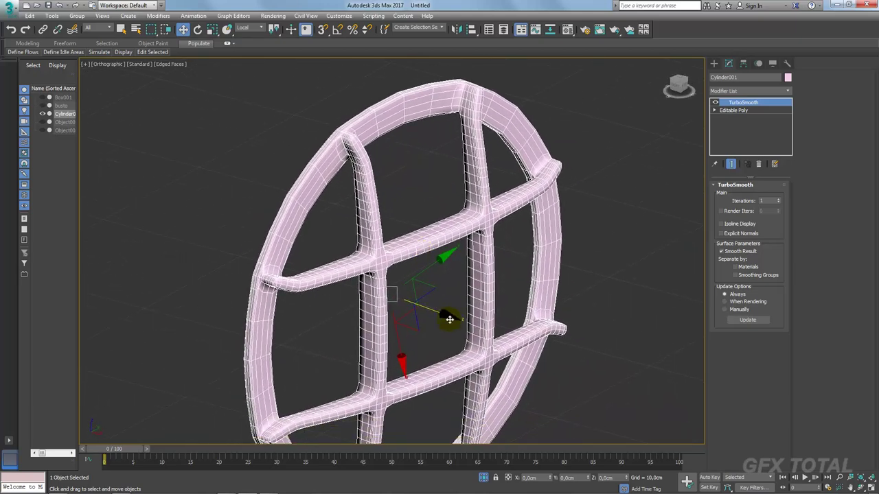
{"action": "left_click", "coordinate": [779, 198]}
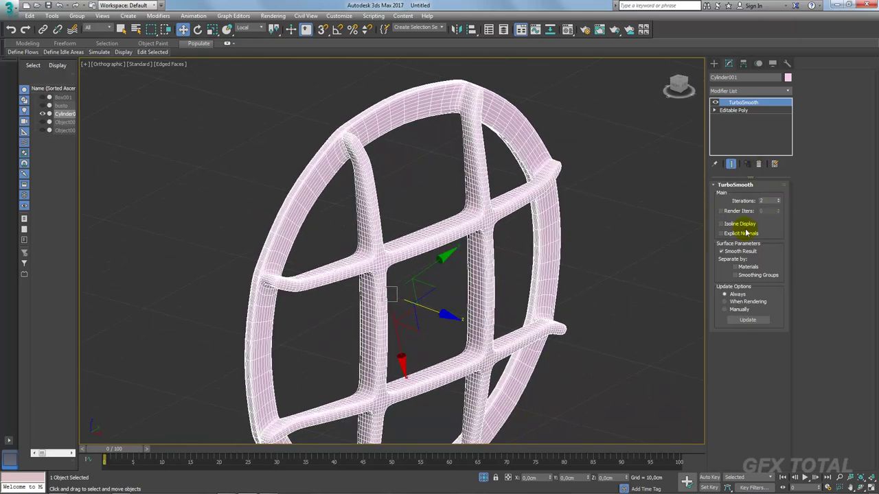
{"action": "left_click", "coordinate": [741, 225]}
{"action": "scroll", "coordinate": [612, 265], "scroll_direction": "down", "scroll_amount": 3}
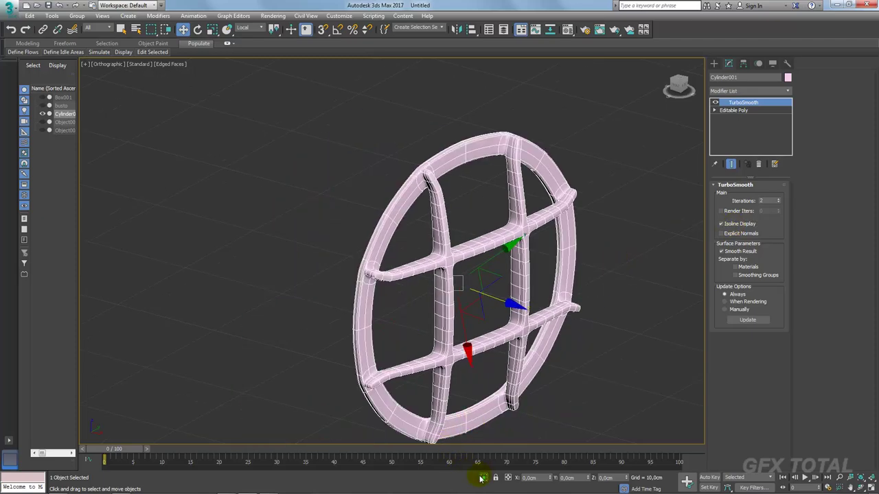
Exit Isolate mode, compare the grille with the reference photo, and select Box001.
{"action": "left_click", "coordinate": [483, 478]}
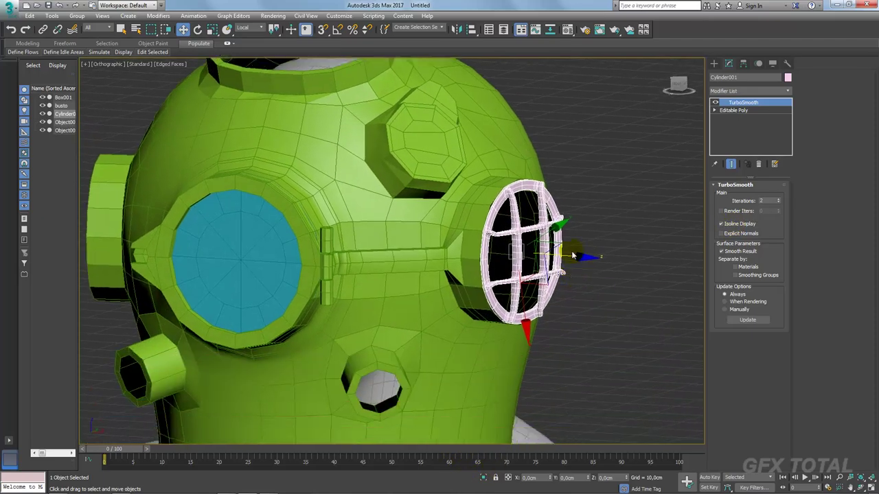
{"action": "left_click", "coordinate": [595, 280]}
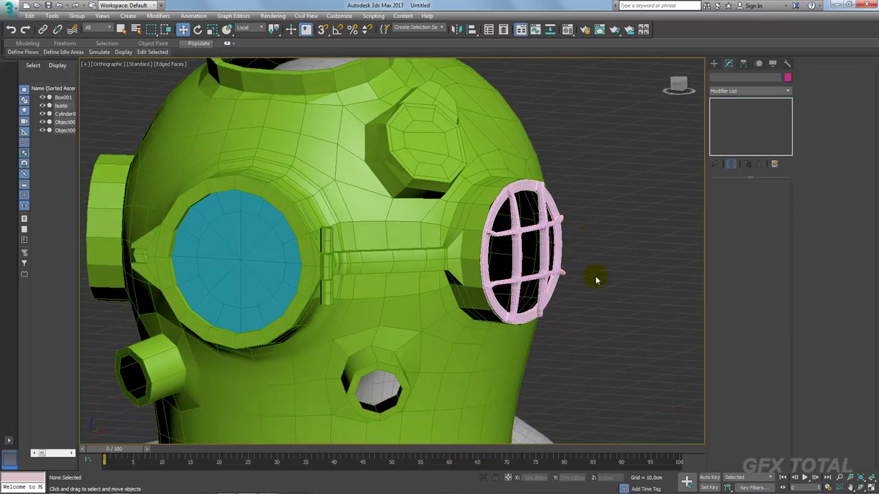
{"action": "mouse_move", "coordinate": [596, 280]}
{"action": "middle_mouse_down", "text": "alt"}
{"action": "mouse_move", "coordinate": [486, 260]}
{"action": "mouse_move", "coordinate": [389, 190]}
{"action": "mouse_move", "coordinate": [292, 150]}
{"action": "middle_mouse_up", "text": "alt"}
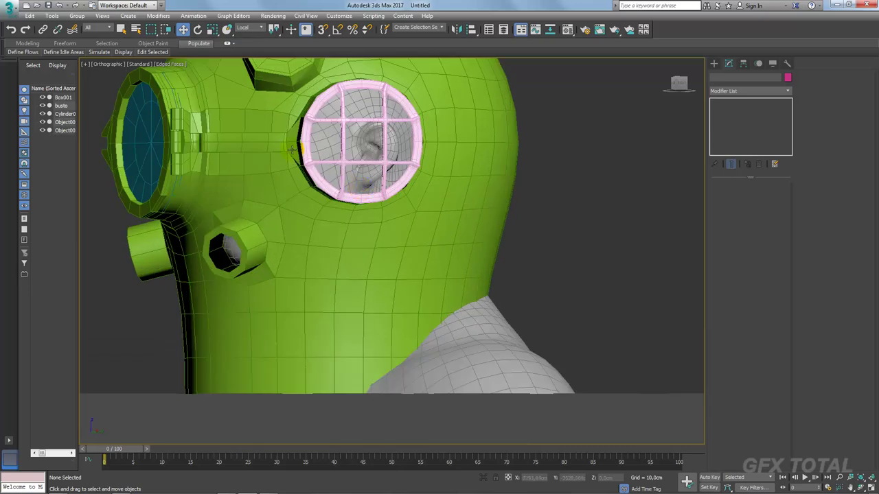
{"action": "key", "text": "alt+Tab"}
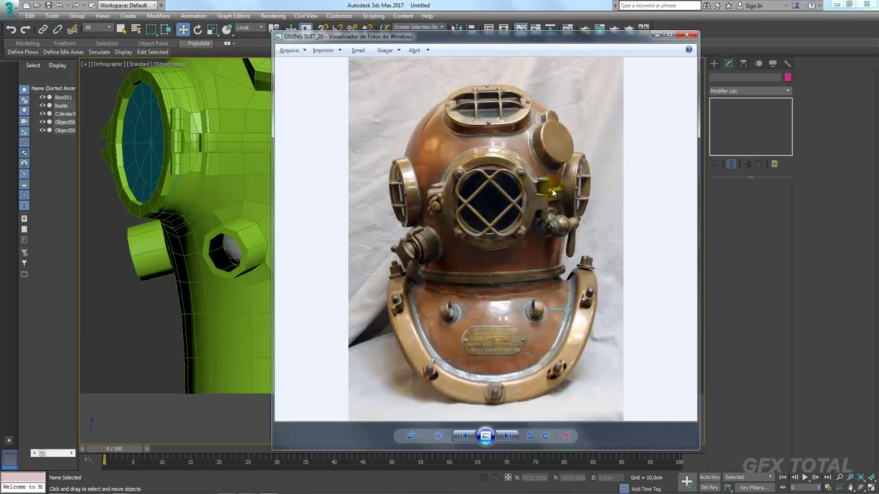
{"action": "key", "text": "alt+Tab"}
{"action": "scroll", "coordinate": [390, 124], "scroll_direction": "up", "scroll_amount": 2}
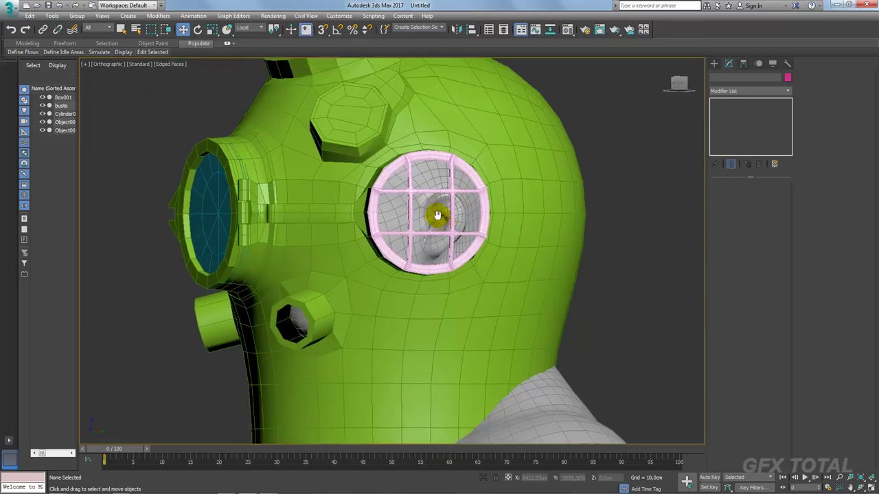
{"action": "scroll", "coordinate": [438, 222], "scroll_direction": "up", "scroll_amount": 4}
{"action": "scroll", "coordinate": [373, 172], "scroll_direction": "up", "scroll_amount": 4}
{"action": "scroll", "coordinate": [407, 198], "scroll_direction": "down", "scroll_amount": 8}
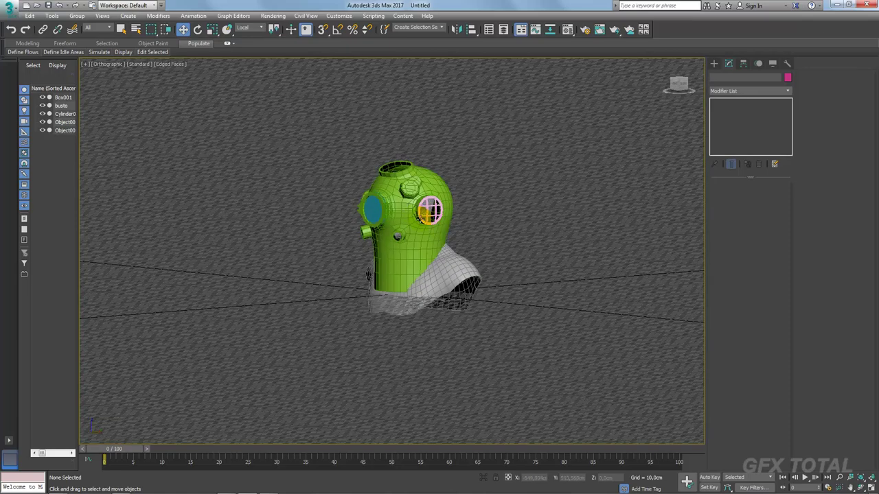
{"action": "scroll", "coordinate": [420, 219], "scroll_direction": "up", "scroll_amount": 5}
{"action": "left_click", "coordinate": [425, 206]}
Select grille Cylinder001 and turn on Affect Pivot Only in the Hierarchy panel.
{"action": "left_click", "coordinate": [426, 206]}
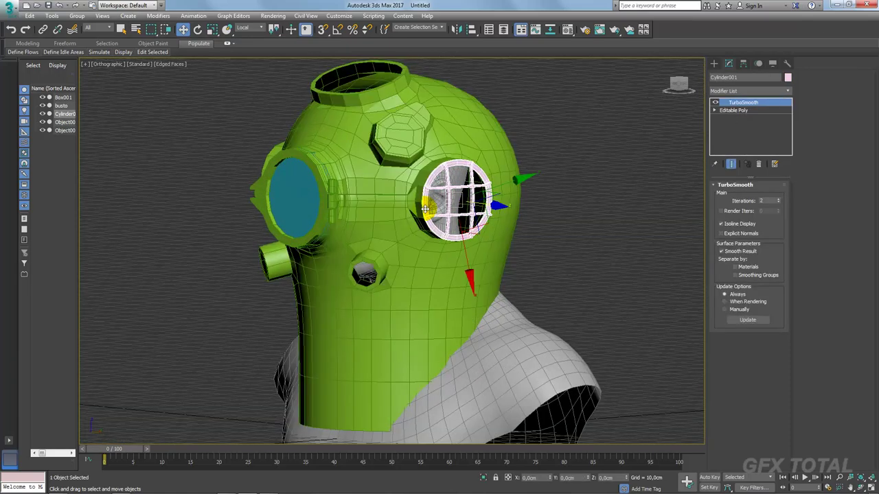
{"action": "scroll", "coordinate": [426, 206], "scroll_direction": "up", "scroll_amount": 5}
{"action": "key", "text": "p"}
{"action": "mouse_move", "coordinate": [426, 206]}
{"action": "middle_mouse_down", "text": "alt"}
{"action": "mouse_move", "coordinate": [417, 222]}
{"action": "mouse_move", "coordinate": [440, 263]}
{"action": "mouse_move", "coordinate": [481, 268]}
{"action": "middle_mouse_up", "text": "alt"}
{"action": "scroll", "coordinate": [403, 249], "scroll_direction": "down", "scroll_amount": 5}
{"action": "mouse_move", "coordinate": [574, 259]}
{"action": "middle_mouse_down", "text": "alt"}
{"action": "mouse_move", "coordinate": [589, 249]}
{"action": "mouse_move", "coordinate": [453, 218]}
{"action": "middle_mouse_up", "text": "alt"}
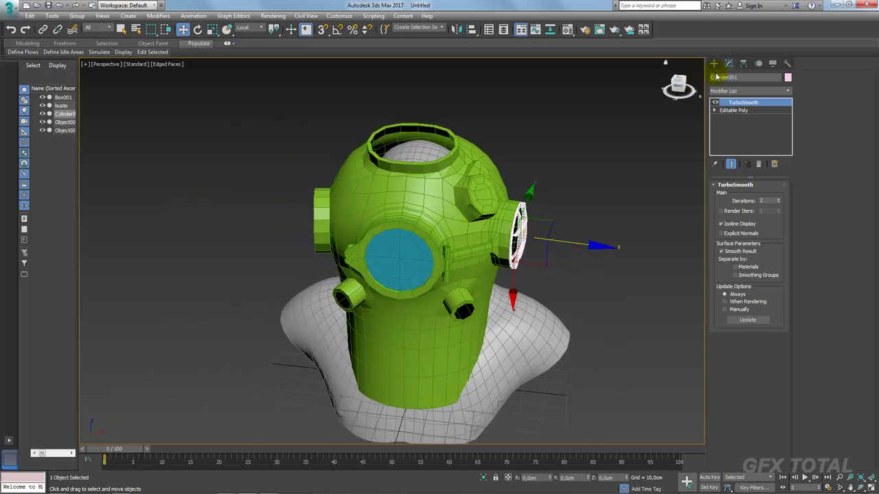
{"action": "left_click", "coordinate": [742, 63]}
{"action": "left_click", "coordinate": [751, 127]}
Align the grille's pivot to Box001's centre, matching X, Y and Z orientation.
{"action": "key", "text": "alt+a"}
{"action": "left_click", "coordinate": [434, 223]}
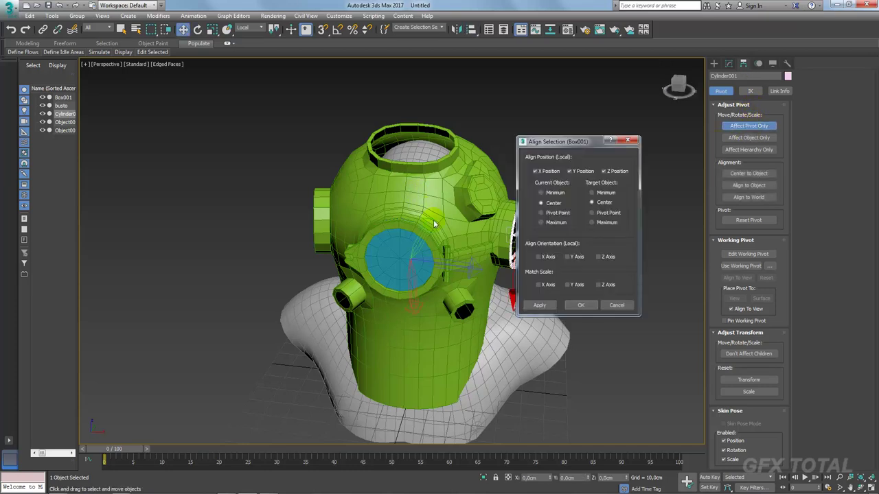
{"action": "left_click", "coordinate": [549, 256]}
{"action": "left_click", "coordinate": [571, 256]}
{"action": "left_click", "coordinate": [602, 257]}
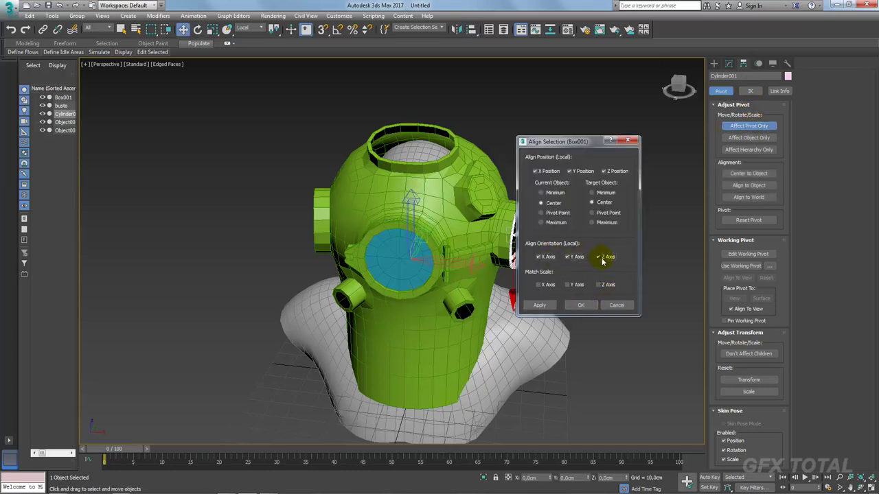
{"action": "left_click", "coordinate": [580, 305]}
{"action": "left_click", "coordinate": [749, 126]}
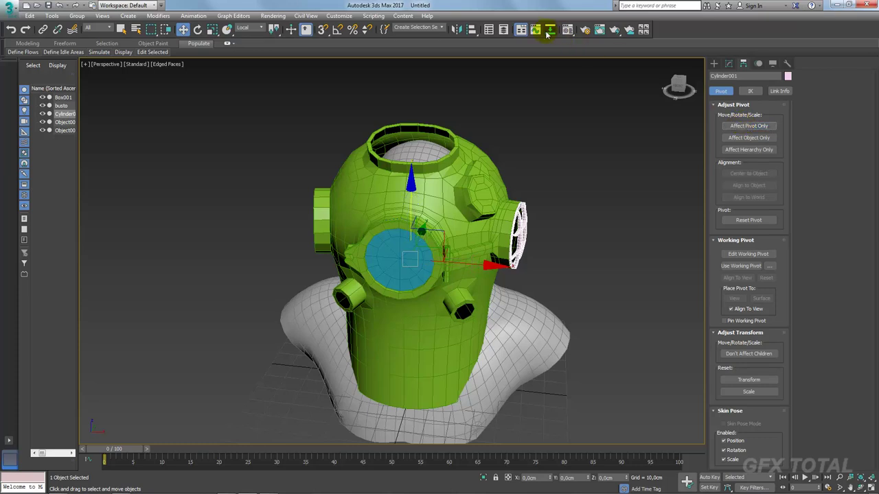
Mirror a copy of the grille on X onto the opposite side porthole.
{"action": "left_click", "coordinate": [457, 30]}
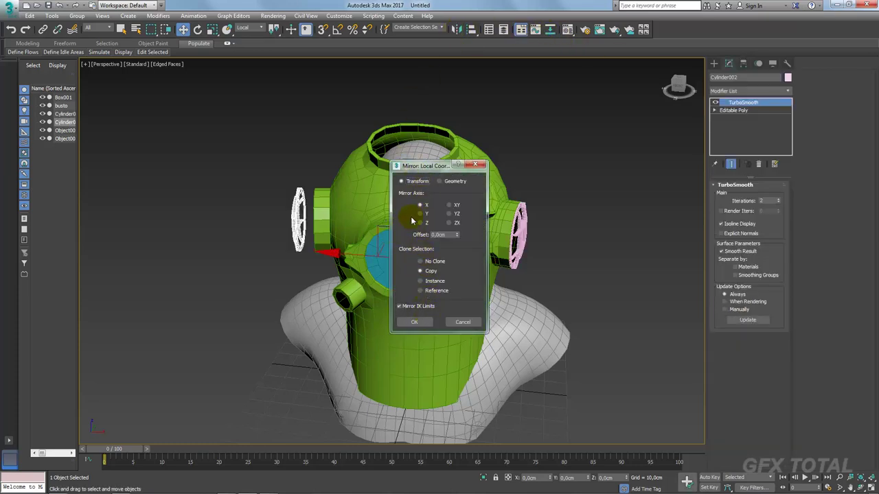
{"action": "left_click", "coordinate": [417, 323]}
{"action": "mouse_move", "coordinate": [412, 316]}
{"action": "middle_mouse_down", "text": "alt"}
{"action": "mouse_move", "coordinate": [337, 230]}
{"action": "mouse_move", "coordinate": [382, 229]}
{"action": "mouse_move", "coordinate": [380, 219]}
{"action": "middle_mouse_up", "text": "alt"}
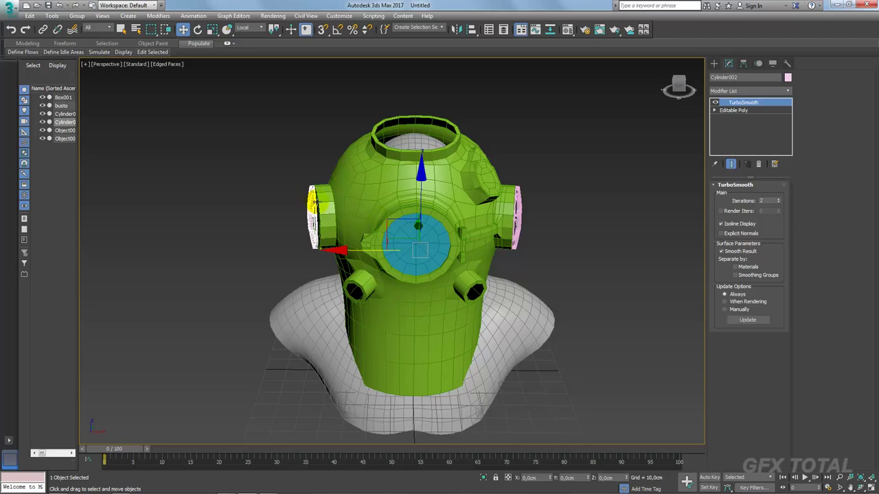
{"action": "scroll", "coordinate": [313, 202], "scroll_direction": "up", "scroll_amount": 3}
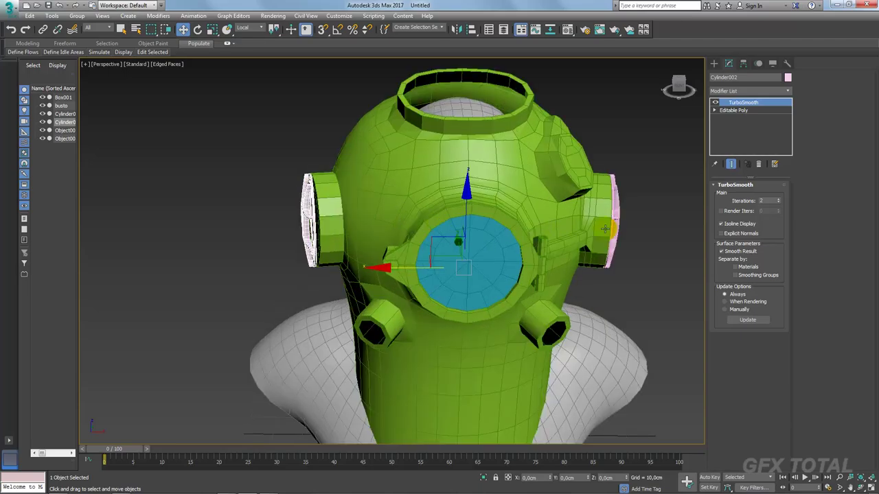
{"action": "mouse_move", "coordinate": [312, 203]}
{"action": "middle_mouse_down", "text": "alt"}
{"action": "mouse_move", "coordinate": [557, 206]}
{"action": "mouse_move", "coordinate": [599, 284]}
{"action": "mouse_move", "coordinate": [549, 185]}
{"action": "middle_mouse_up", "text": "alt"}
Add a trial Symmetry modifier to the helmet body Box001.
{"action": "left_click", "coordinate": [567, 218]}
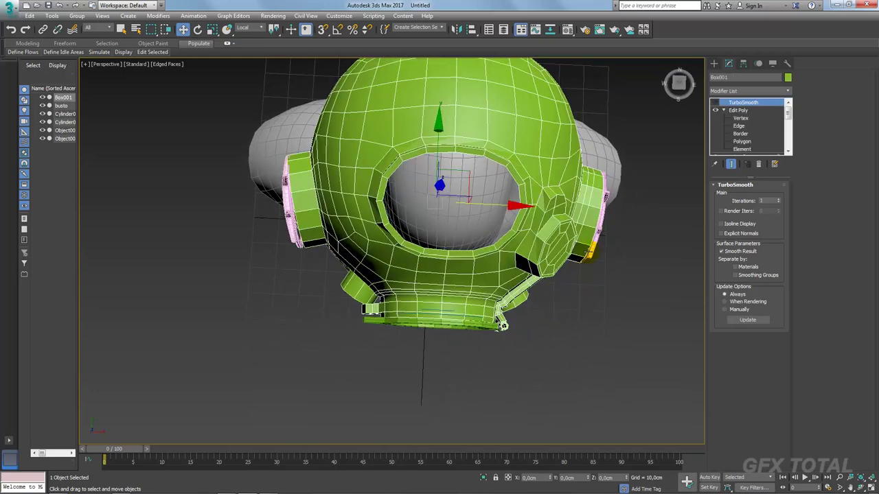
{"action": "mouse_move", "coordinate": [567, 218]}
{"action": "middle_mouse_down", "text": "alt"}
{"action": "mouse_move", "coordinate": [591, 247]}
{"action": "mouse_move", "coordinate": [611, 216]}
{"action": "middle_mouse_up", "text": "alt"}
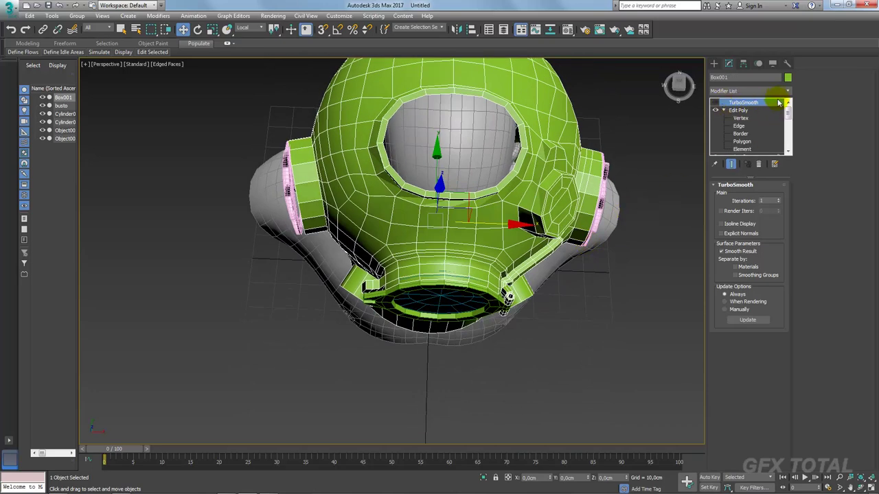
{"action": "left_click", "coordinate": [787, 93]}
{"action": "scroll", "coordinate": [769, 275], "scroll_direction": "down", "scroll_amount": 10}
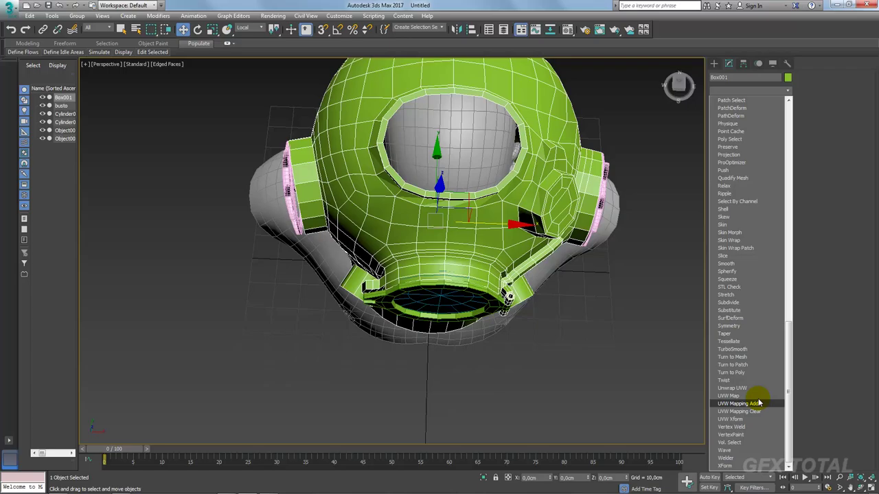
{"action": "left_click", "coordinate": [729, 326]}
{"action": "mouse_move", "coordinate": [664, 319]}
{"action": "middle_mouse_down", "text": "alt"}
{"action": "mouse_move", "coordinate": [611, 267]}
{"action": "mouse_move", "coordinate": [621, 249]}
{"action": "mouse_move", "coordinate": [659, 231]}
{"action": "mouse_move", "coordinate": [456, 157]}
{"action": "middle_mouse_up", "text": "alt"}
Delete the Symmetry modifier and switch Edit Poly to Border level.
{"action": "mouse_move", "coordinate": [385, 150]}
{"action": "middle_mouse_down", "text": "alt"}
{"action": "mouse_move", "coordinate": [412, 176]}
{"action": "mouse_move", "coordinate": [430, 166]}
{"action": "mouse_move", "coordinate": [388, 187]}
{"action": "mouse_move", "coordinate": [559, 209]}
{"action": "middle_mouse_up", "text": "alt"}
{"action": "scroll", "coordinate": [388, 187], "scroll_direction": "down", "scroll_amount": 3}
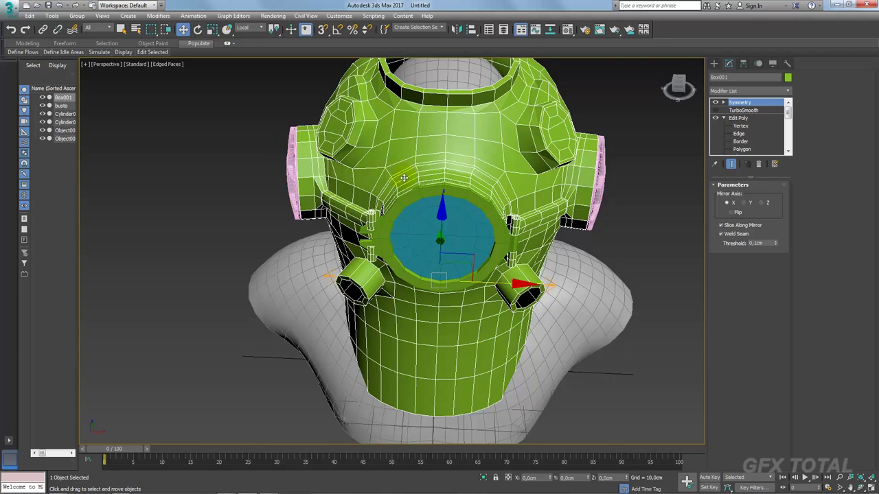
{"action": "left_click", "coordinate": [759, 163]}
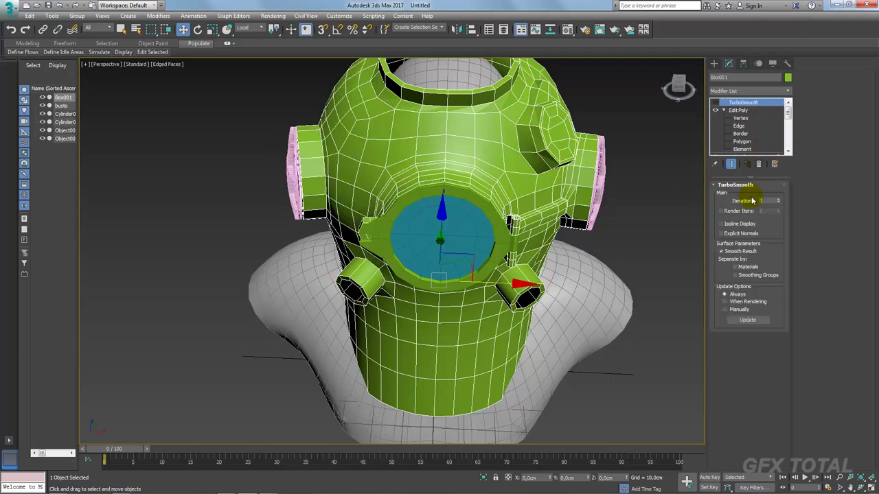
{"action": "left_click", "coordinate": [747, 141]}
Detach the porthole ring's faces from the helmet as a copy named Object004.
{"action": "left_click", "coordinate": [741, 133]}
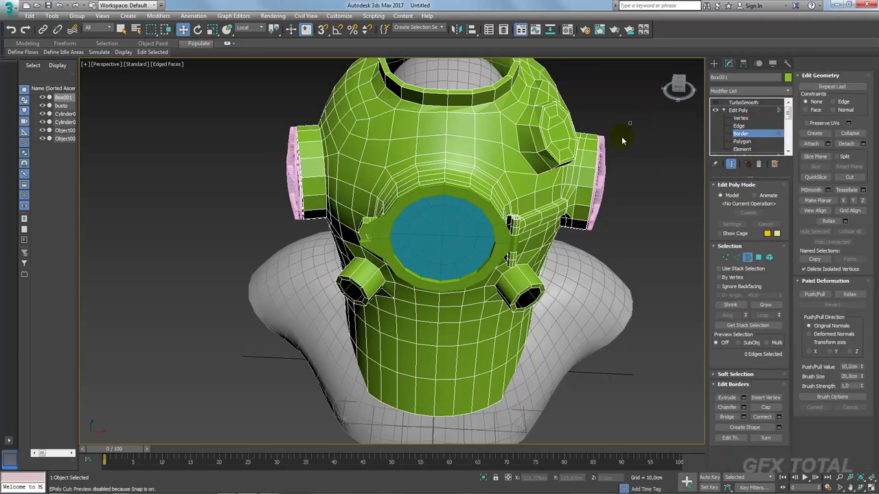
{"action": "left_click", "coordinate": [760, 258], "text": "ctrl"}
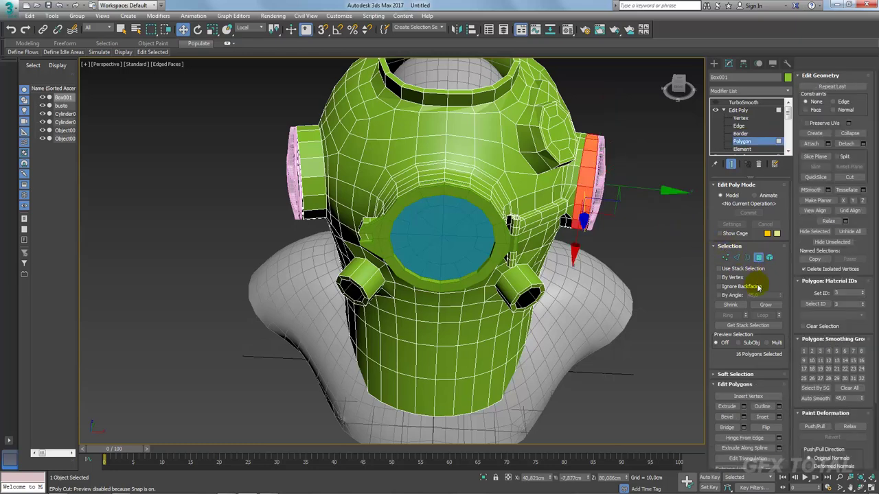
{"action": "middle_click_drag", "start_coordinate": [677, 294], "coordinate": [673, 287], "text": "alt"}
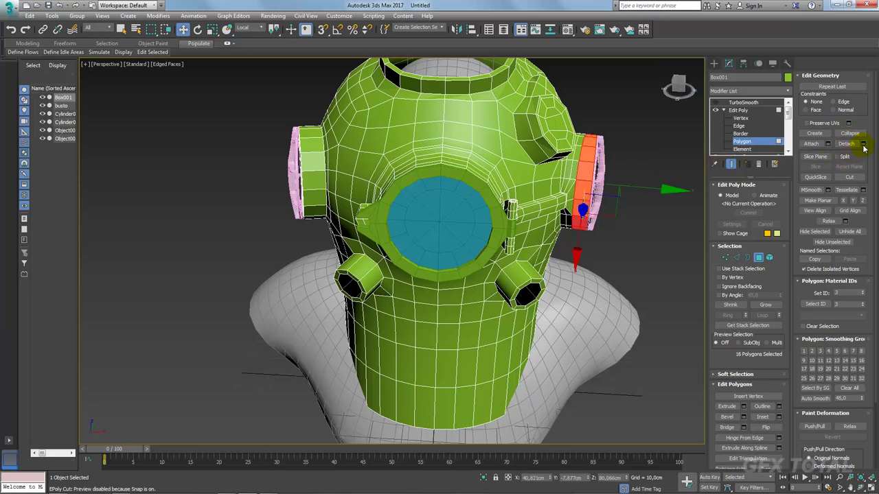
{"action": "left_click", "coordinate": [863, 146]}
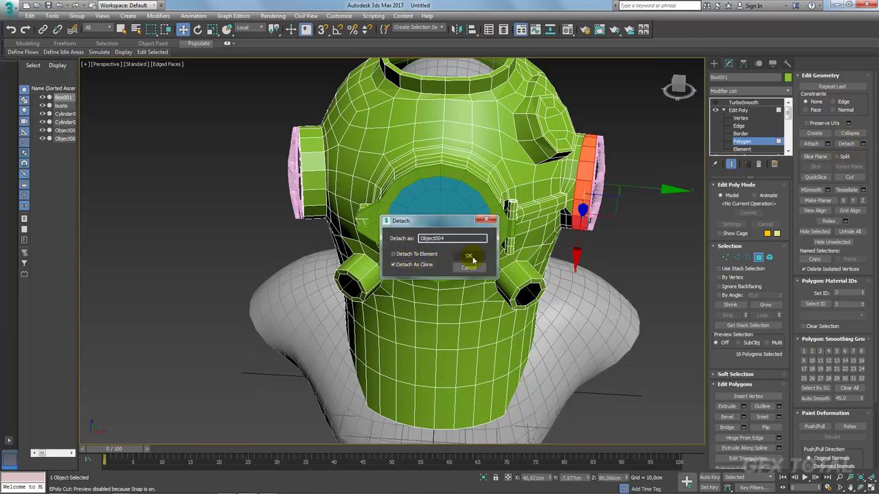
{"action": "left_click", "coordinate": [472, 255]}
{"action": "left_click", "coordinate": [748, 111]}
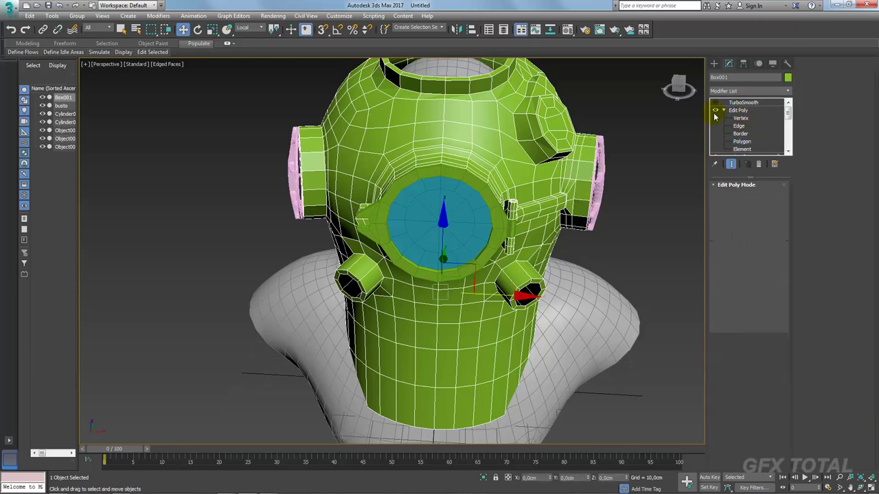
Mirror the detached ring Object004 without making a copy.
{"action": "left_click", "coordinate": [588, 151]}
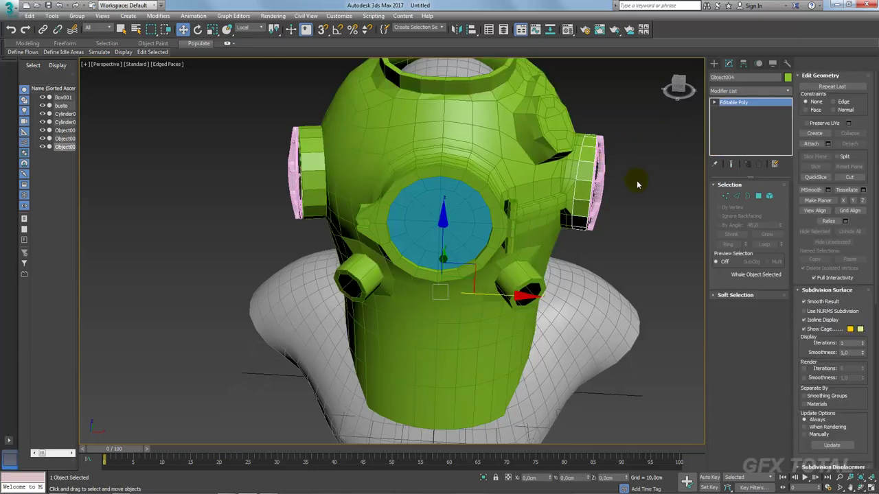
{"action": "left_click", "coordinate": [457, 30]}
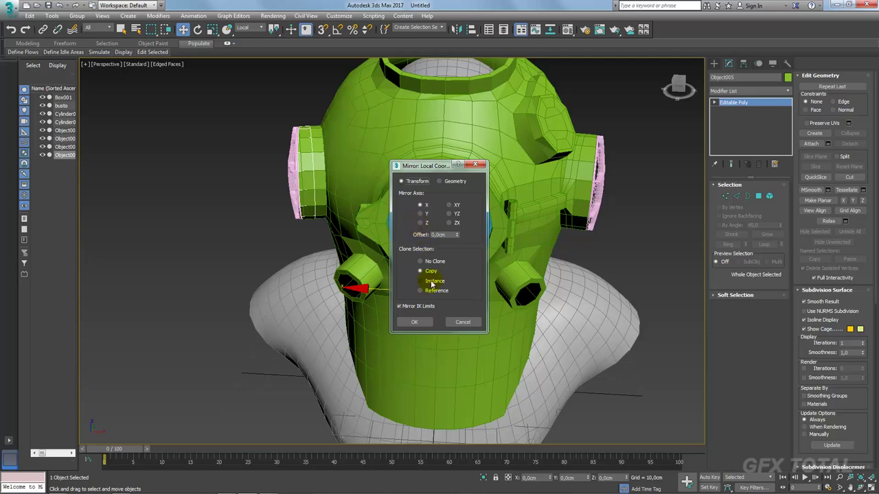
{"action": "left_click", "coordinate": [420, 261]}
{"action": "left_click", "coordinate": [414, 322]}
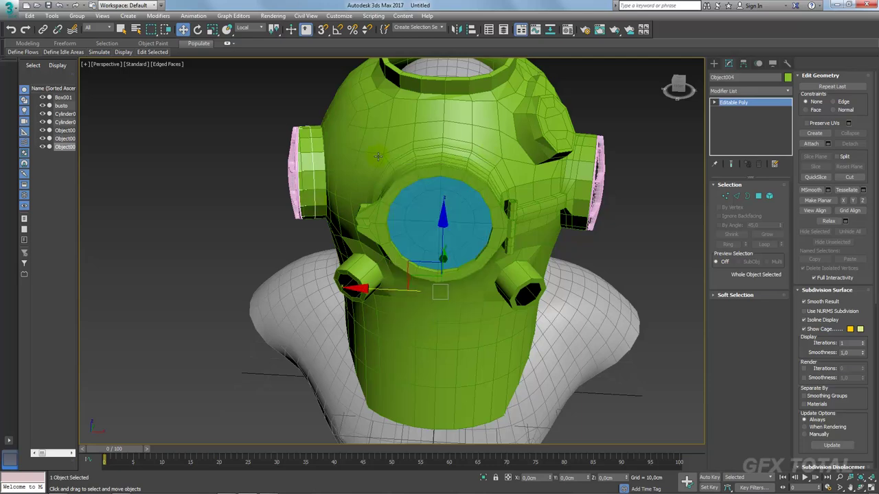
{"action": "middle_click_drag", "start_coordinate": [378, 156], "coordinate": [342, 173], "text": "alt"}
Attach the side collar to Box001 and bridge its border to the helmet's opening.
{"action": "left_click", "coordinate": [326, 173]}
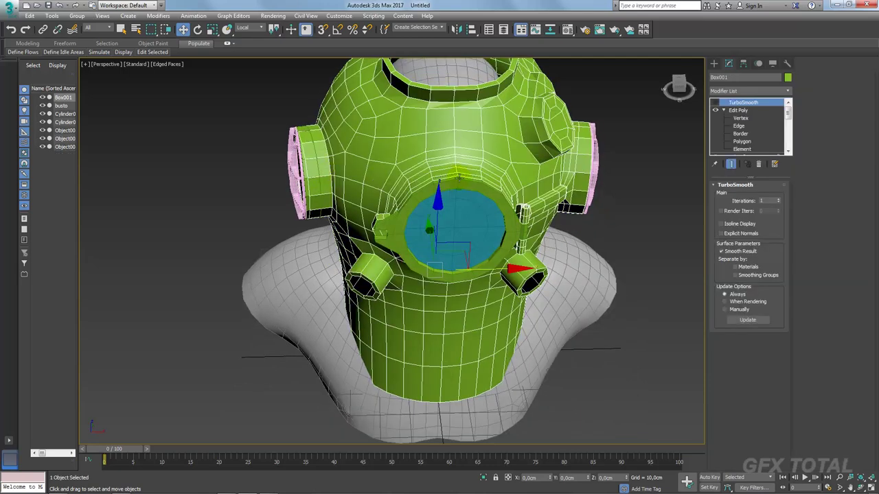
{"action": "left_click", "coordinate": [741, 135]}
{"action": "left_click", "coordinate": [293, 148]}
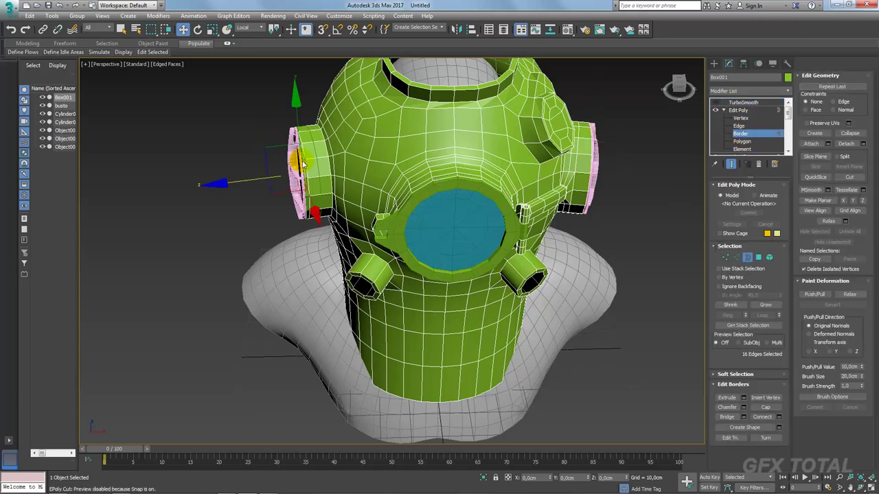
{"action": "left_click", "coordinate": [256, 135]}
{"action": "left_click_drag", "start_coordinate": [298, 160], "coordinate": [304, 173]}
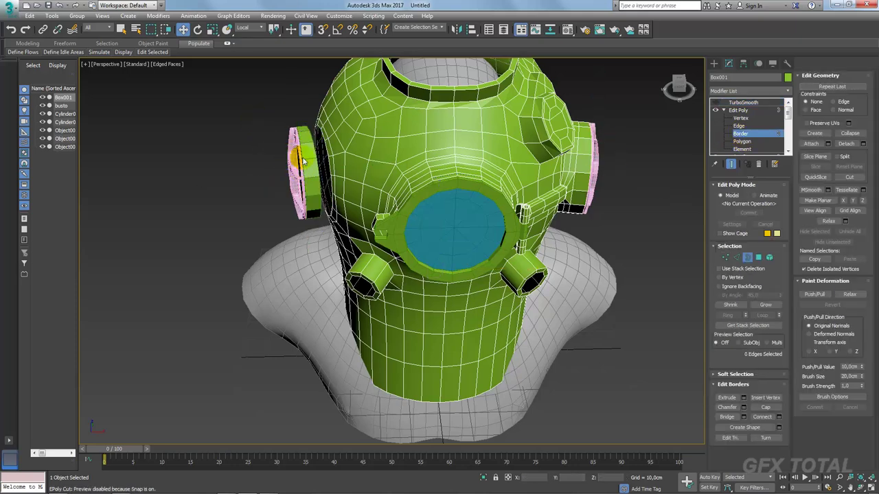
{"action": "scroll", "coordinate": [303, 161], "scroll_direction": "up", "scroll_amount": 3}
{"action": "left_click", "coordinate": [810, 144]}
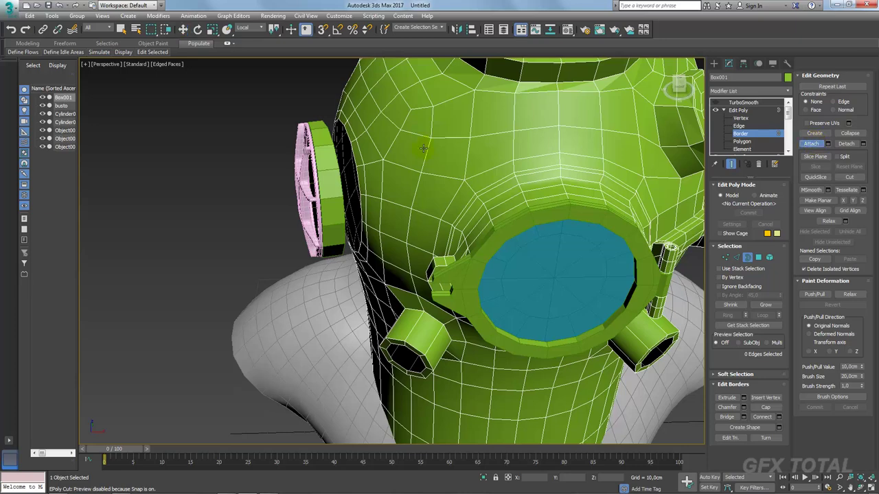
{"action": "left_click", "coordinate": [330, 163]}
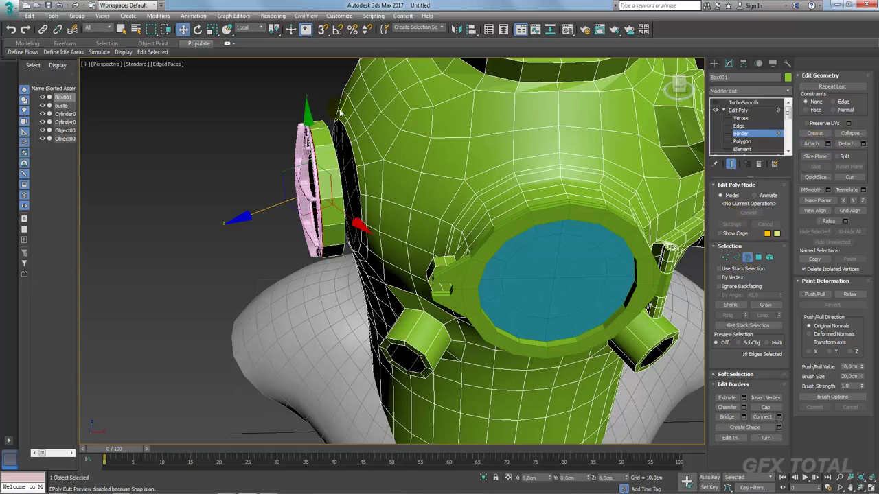
{"action": "left_click", "coordinate": [337, 126], "text": "ctrl"}
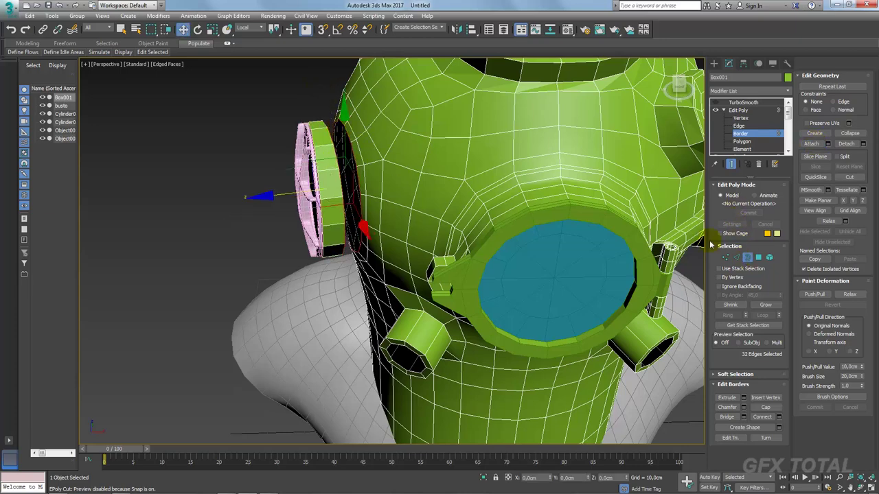
{"action": "left_click", "coordinate": [727, 417]}
Exit Border level and collapse the helmet's Edit Poly sub-levels to review the bridge.
{"action": "mouse_move", "coordinate": [522, 227]}
{"action": "middle_mouse_down", "text": "alt"}
{"action": "mouse_move", "coordinate": [445, 227]}
{"action": "mouse_move", "coordinate": [423, 242]}
{"action": "mouse_move", "coordinate": [439, 240]}
{"action": "mouse_move", "coordinate": [427, 206]}
{"action": "mouse_move", "coordinate": [441, 240]}
{"action": "mouse_move", "coordinate": [537, 247]}
{"action": "mouse_move", "coordinate": [445, 184]}
{"action": "middle_mouse_up", "text": "alt"}
{"action": "left_click", "coordinate": [729, 111]}
{"action": "left_click", "coordinate": [723, 110]}
{"action": "scroll", "coordinate": [427, 206], "scroll_direction": "up", "scroll_amount": 3}
{"action": "scroll", "coordinate": [480, 247], "scroll_direction": "up", "scroll_amount": 2}
{"action": "scroll", "coordinate": [537, 248], "scroll_direction": "down", "scroll_amount": 2}
Reselect the helmet body at the top neck opening and enter Polygon level.
{"action": "left_click", "coordinate": [447, 194]}
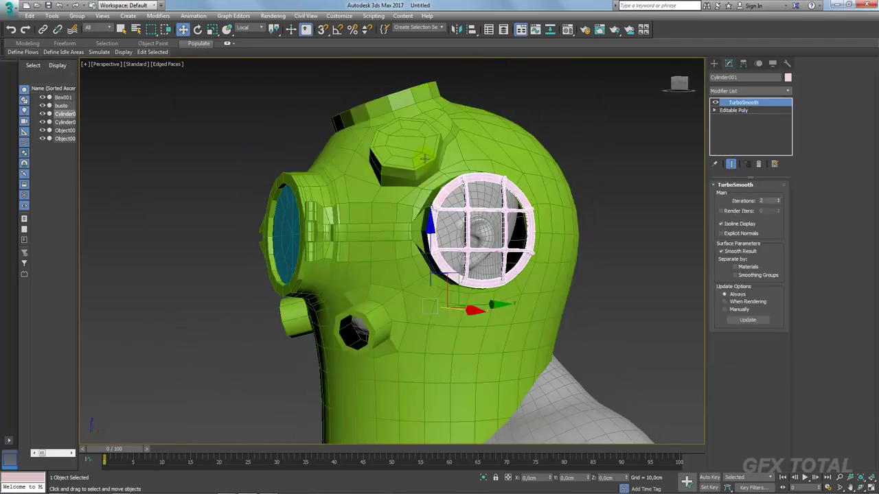
{"action": "left_click", "coordinate": [400, 102]}
{"action": "mouse_move", "coordinate": [400, 102]}
{"action": "middle_mouse_down", "text": "alt"}
{"action": "mouse_move", "coordinate": [444, 133]}
{"action": "mouse_move", "coordinate": [312, 206]}
{"action": "mouse_move", "coordinate": [367, 184]}
{"action": "mouse_move", "coordinate": [313, 205]}
{"action": "middle_mouse_up", "text": "alt"}
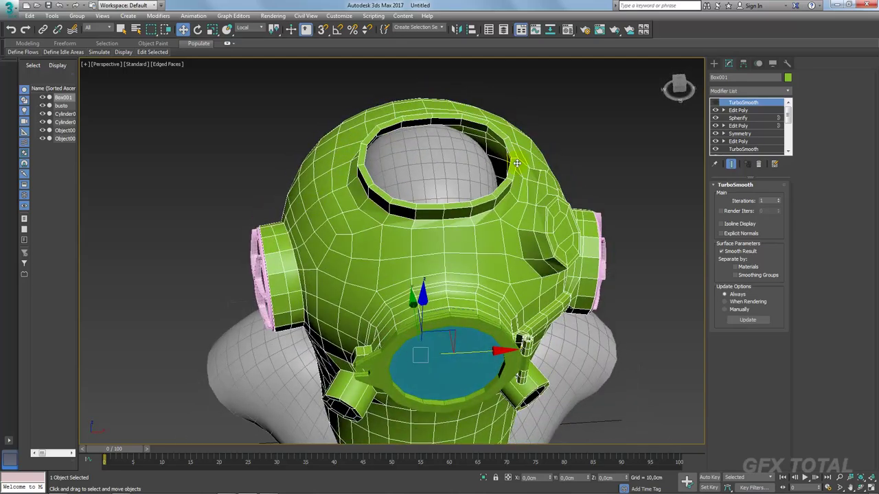
{"action": "mouse_move", "coordinate": [480, 204]}
{"action": "middle_mouse_down", "text": "alt"}
{"action": "mouse_move", "coordinate": [443, 204]}
{"action": "mouse_move", "coordinate": [524, 202]}
{"action": "middle_mouse_up", "text": "alt"}
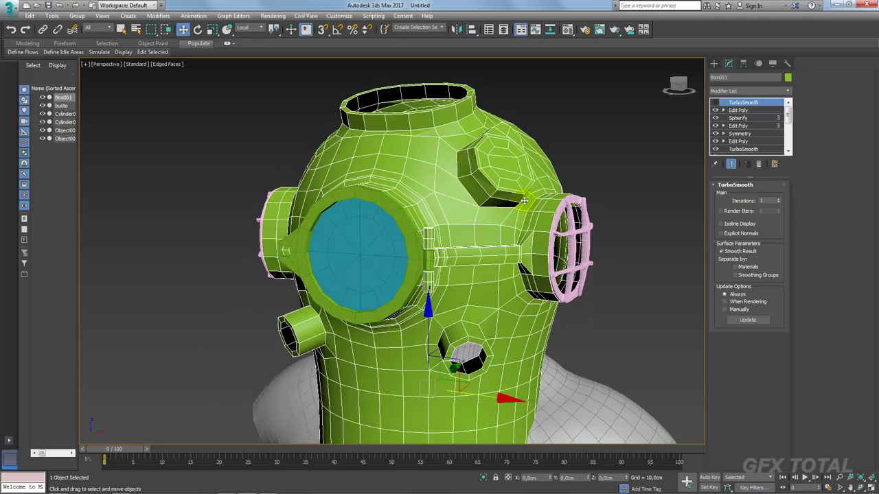
{"action": "scroll", "coordinate": [577, 232], "scroll_direction": "up", "scroll_amount": 3}
{"action": "left_click", "coordinate": [576, 232]}
{"action": "mouse_move", "coordinate": [577, 232]}
{"action": "middle_mouse_down", "text": "alt"}
{"action": "mouse_move", "coordinate": [447, 141]}
{"action": "mouse_move", "coordinate": [487, 238]}
{"action": "middle_mouse_up", "text": "alt"}
{"action": "left_click", "coordinate": [428, 192]}
{"action": "middle_click_drag", "start_coordinate": [428, 194], "coordinate": [481, 200], "text": "alt"}
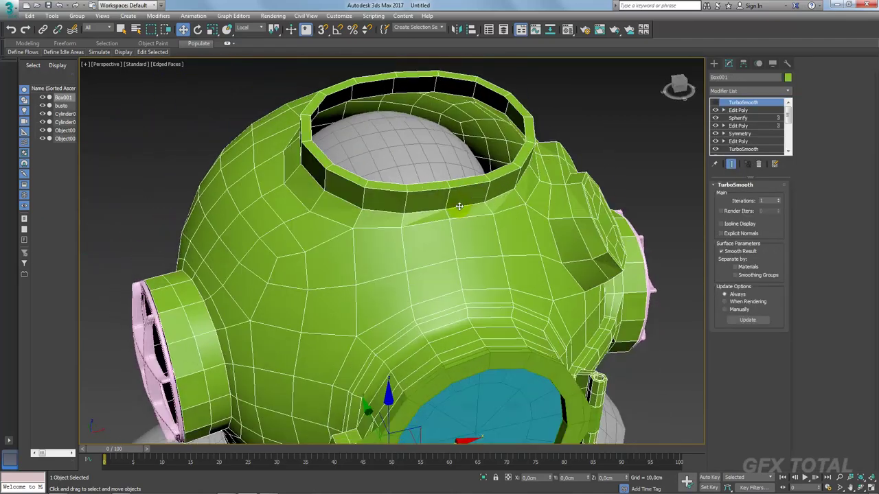
{"action": "left_click", "coordinate": [732, 110]}
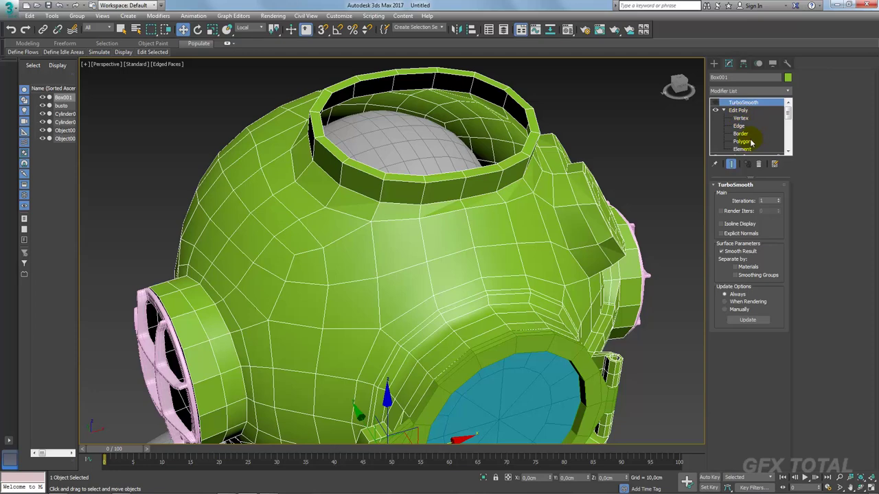
{"action": "left_click", "coordinate": [751, 142]}
Select the neck rim polygon ring and detach it as a separate object.
{"action": "left_click", "coordinate": [510, 138]}
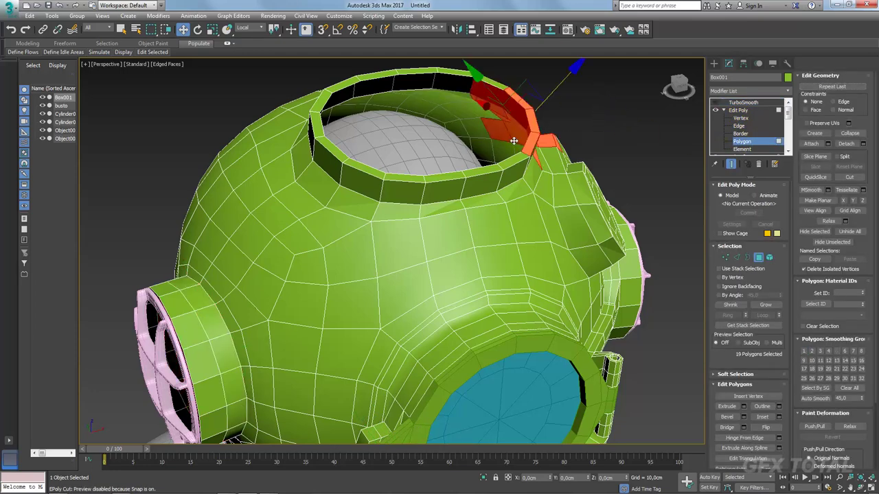
{"action": "middle_click_drag", "start_coordinate": [510, 138], "coordinate": [522, 165], "text": "alt"}
{"action": "left_click", "coordinate": [530, 154]}
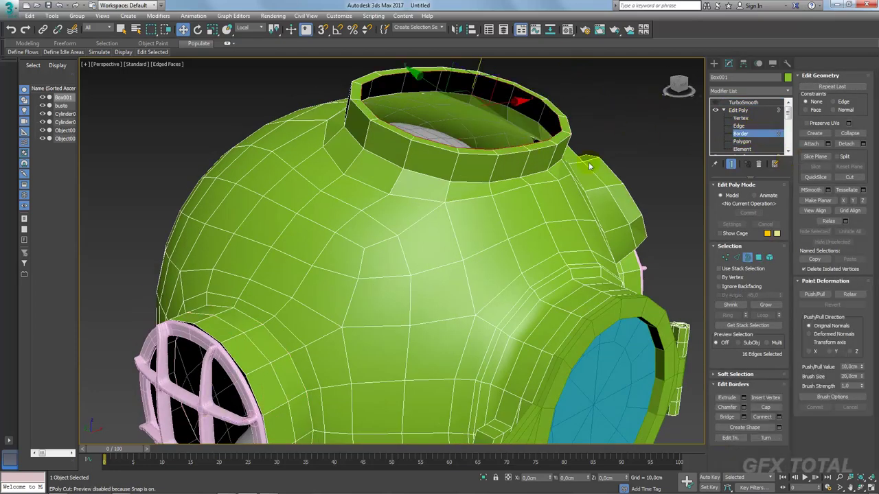
{"action": "mouse_move", "coordinate": [570, 206]}
{"action": "middle_mouse_down", "text": "alt"}
{"action": "mouse_move", "coordinate": [589, 202]}
{"action": "mouse_move", "coordinate": [591, 219]}
{"action": "middle_mouse_up", "text": "alt"}
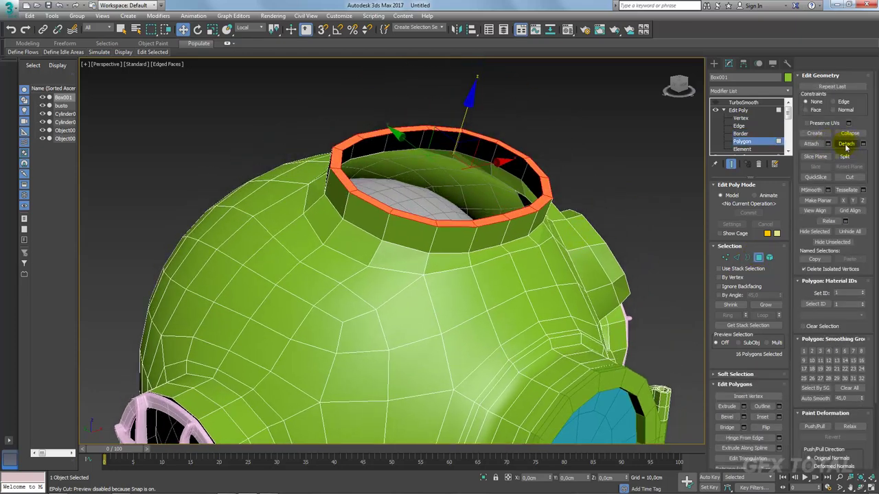
{"action": "left_click", "coordinate": [849, 144]}
Cap the detached neck ring's open border and check the reference photo.
{"action": "left_click", "coordinate": [751, 114]}
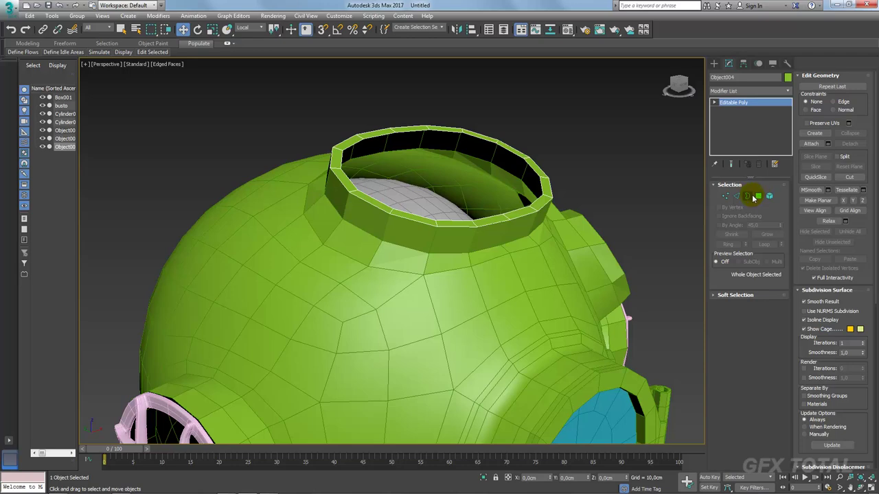
{"action": "left_click", "coordinate": [748, 197]}
{"action": "left_click", "coordinate": [766, 331]}
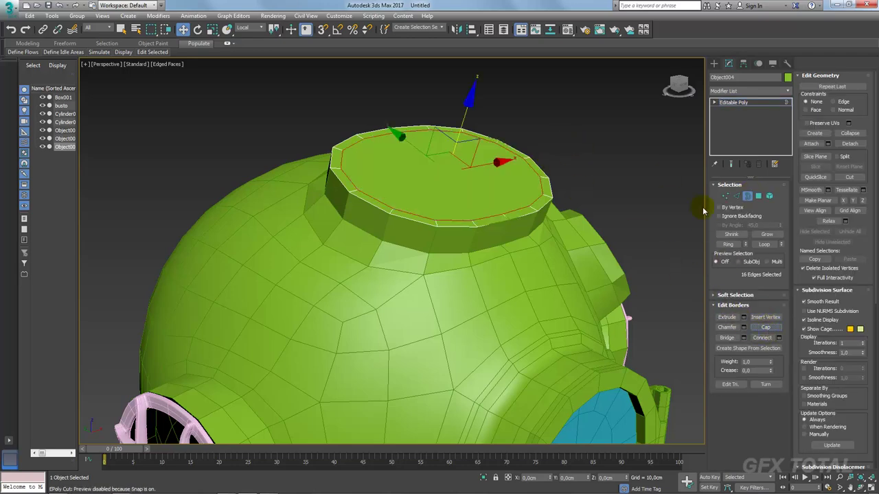
{"action": "left_click", "coordinate": [728, 197]}
{"action": "middle_click_drag", "start_coordinate": [466, 261], "coordinate": [467, 204], "text": "alt"}
{"action": "key", "text": "alt+Tab"}
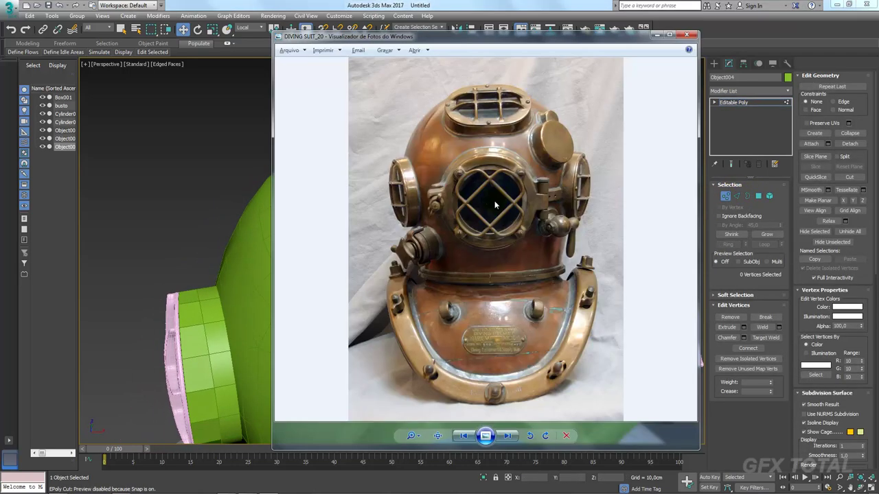
{"action": "key", "text": "alt+Tab"}
Connect two opposite cap vertices and Cut a second line across the cap.
{"action": "left_click", "coordinate": [393, 121]}
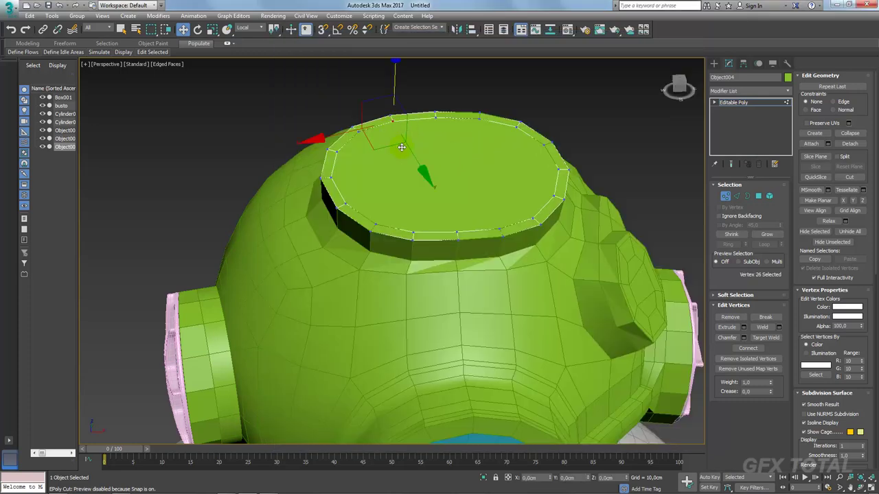
{"action": "left_click", "coordinate": [412, 232], "text": "ctrl"}
{"action": "left_click", "coordinate": [747, 348]}
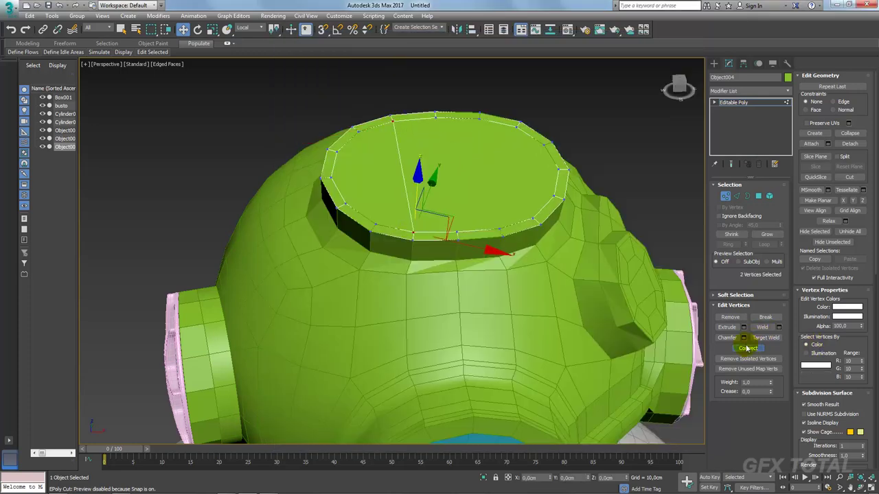
{"action": "right_click", "coordinate": [337, 152]}
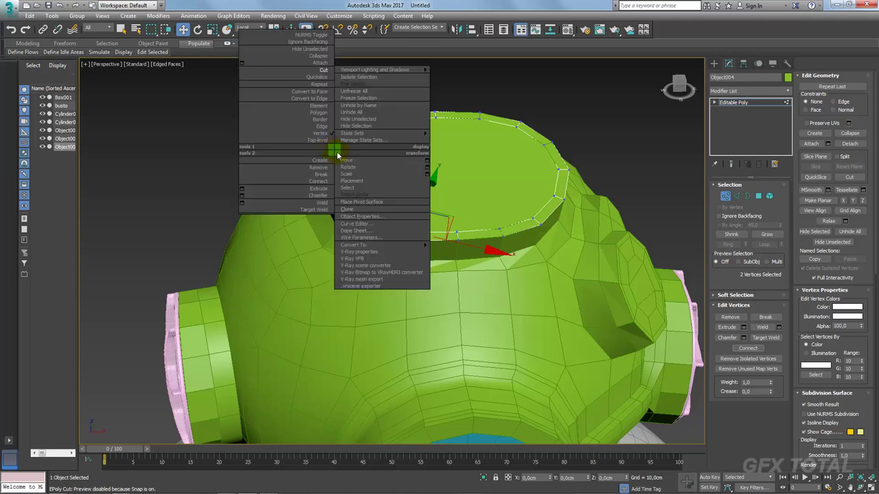
{"action": "left_click", "coordinate": [323, 73]}
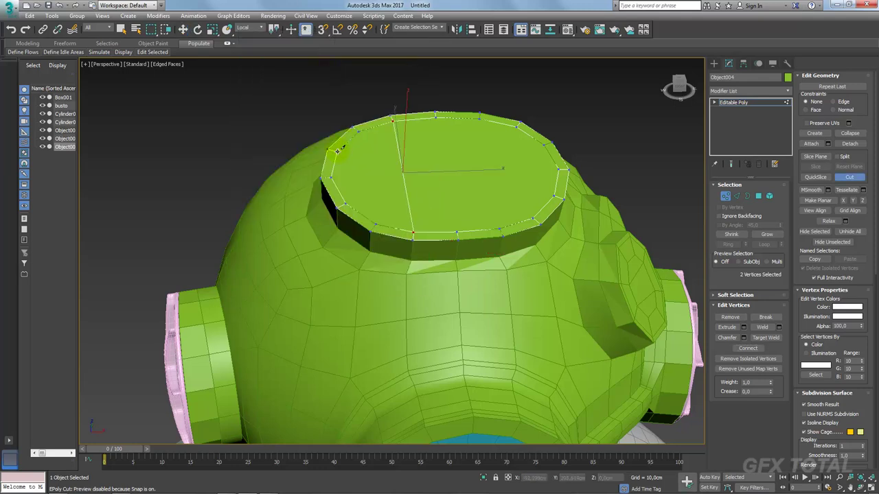
{"action": "left_click", "coordinate": [544, 146]}
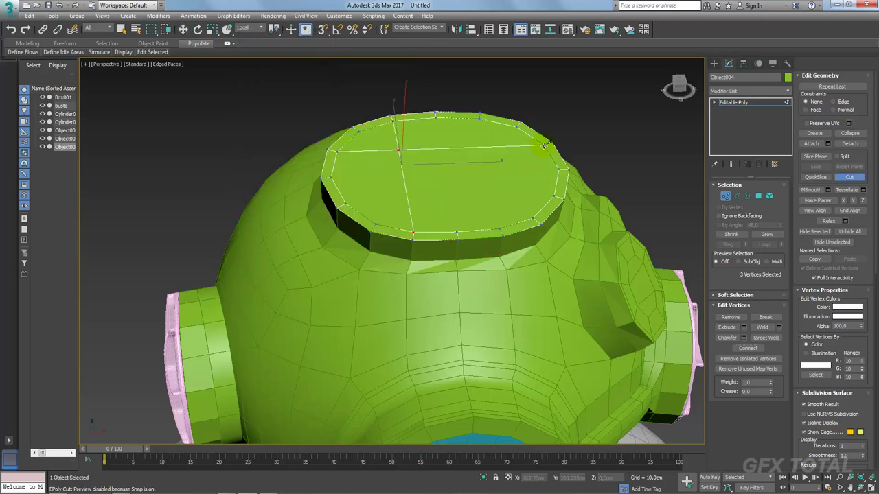
{"action": "left_click", "coordinate": [345, 202]}
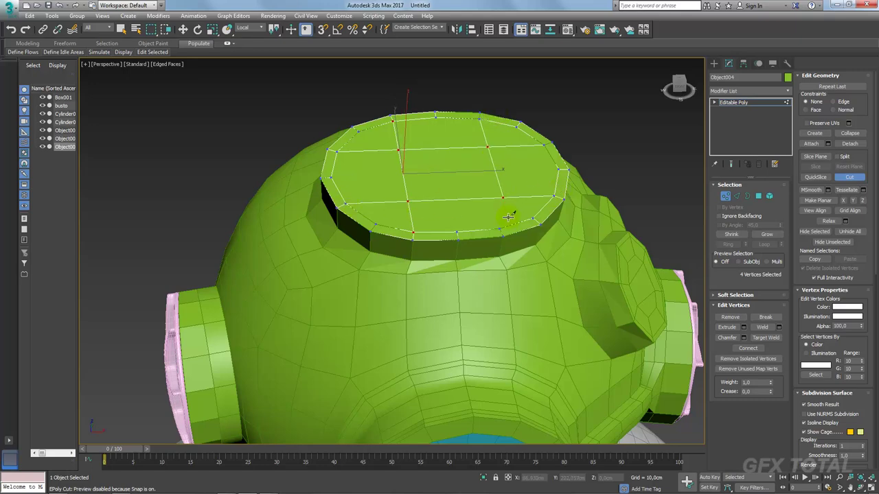
{"action": "mouse_move", "coordinate": [501, 225]}
{"action": "middle_mouse_down", "text": "alt"}
{"action": "mouse_move", "coordinate": [457, 227]}
{"action": "mouse_move", "coordinate": [485, 243]}
{"action": "mouse_move", "coordinate": [455, 216]}
{"action": "mouse_move", "coordinate": [493, 205]}
{"action": "mouse_move", "coordinate": [490, 187]}
{"action": "mouse_move", "coordinate": [456, 190]}
{"action": "middle_mouse_up", "text": "alt"}
{"action": "key", "text": "w"}
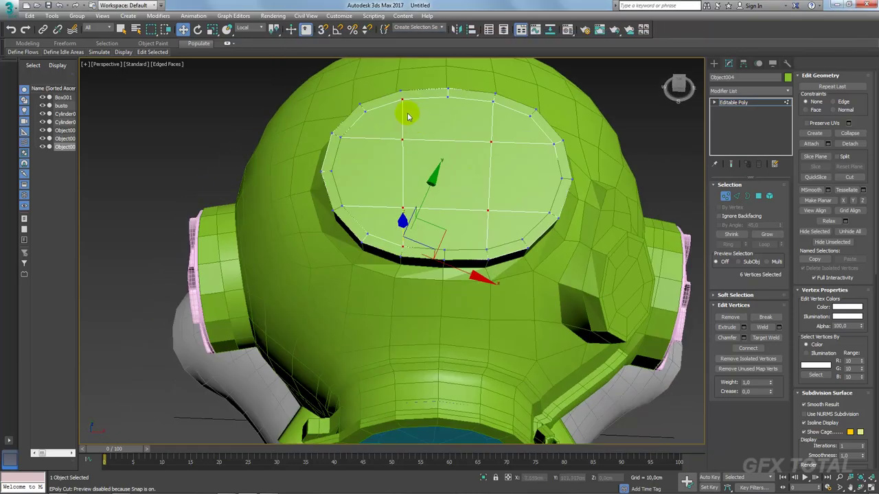
Select the cap's vertical edge loop and slide it right to even the grid spacing.
{"action": "left_click", "coordinate": [736, 195]}
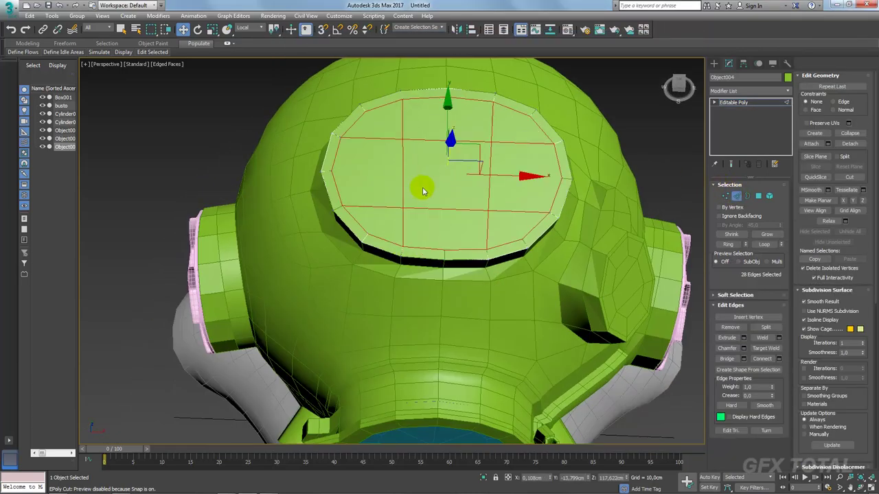
{"action": "double_click", "coordinate": [403, 186]}
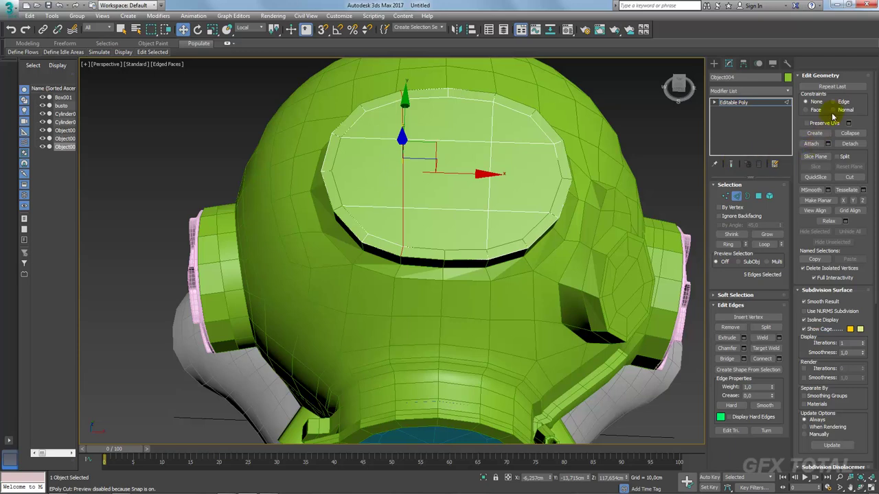
{"action": "key", "text": "e"}
{"action": "key", "text": "r"}
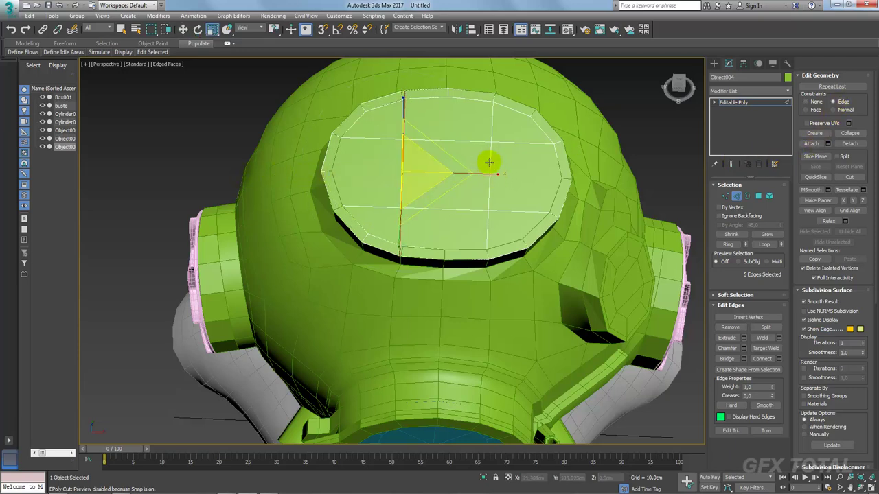
{"action": "left_click_drag", "start_coordinate": [489, 162], "coordinate": [578, 184]}
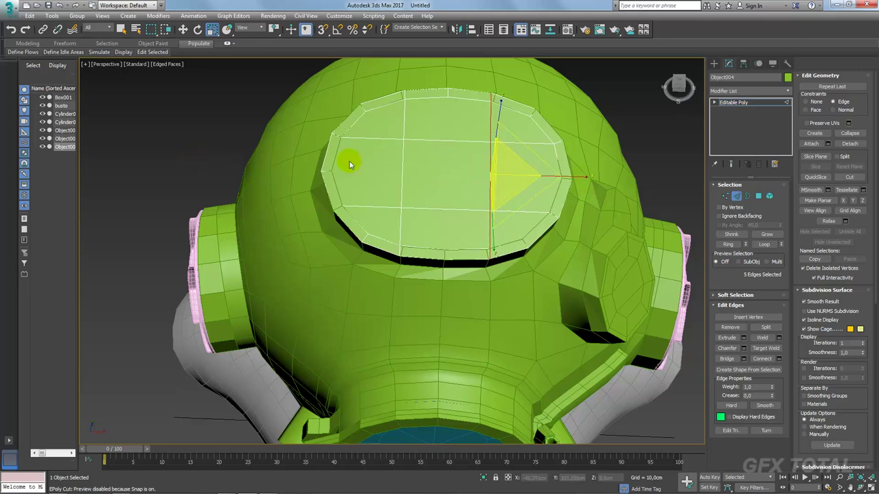
{"action": "middle_click_drag", "start_coordinate": [465, 137], "coordinate": [539, 164], "text": "alt"}
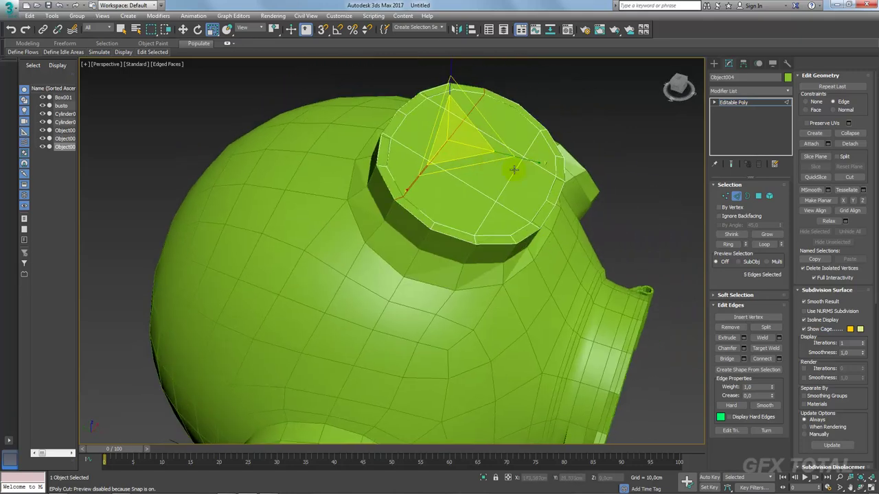
{"action": "left_click_drag", "start_coordinate": [538, 164], "coordinate": [525, 160]}
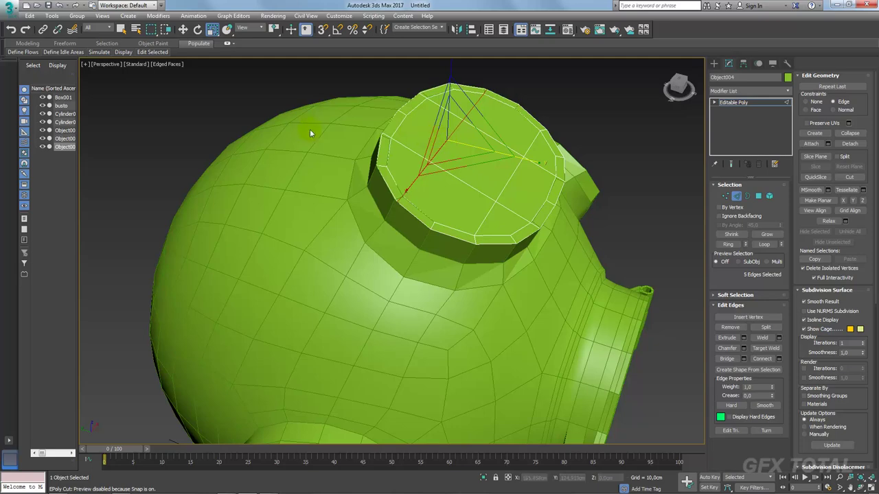
{"action": "key", "text": "ctrl+z"}
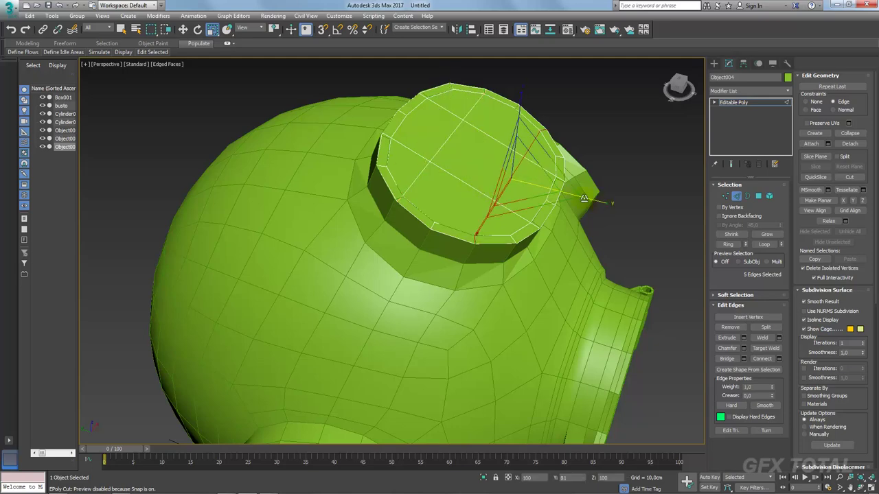
{"action": "left_click", "coordinate": [733, 102]}
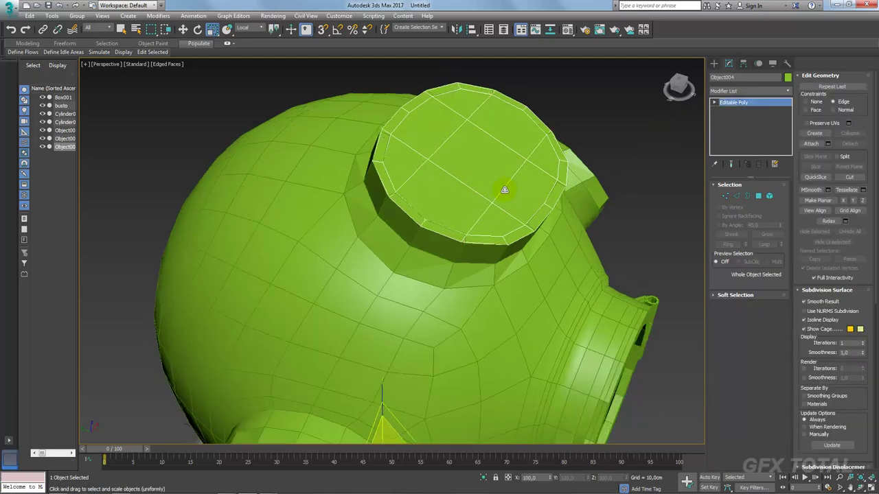
{"action": "left_click", "coordinate": [736, 198]}
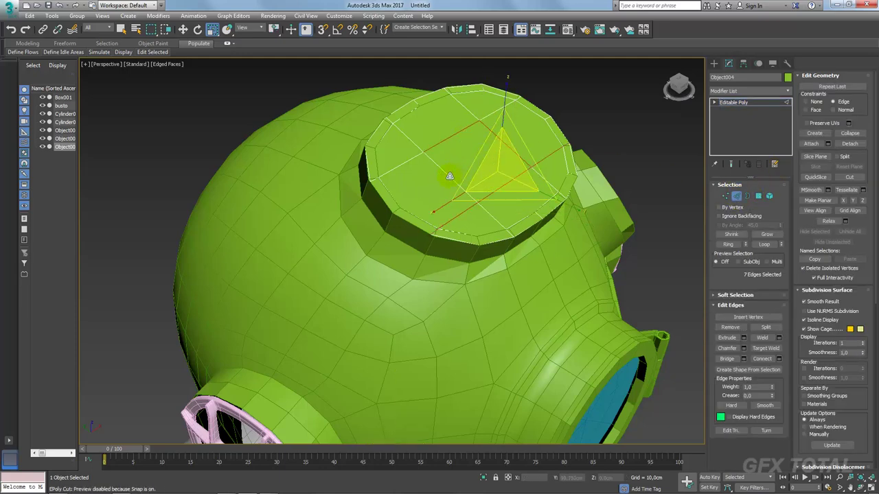
Grow the top cap's edge selection to full loops and chamfer those edges.
{"action": "left_click", "coordinate": [769, 234]}
{"action": "left_click", "coordinate": [763, 245]}
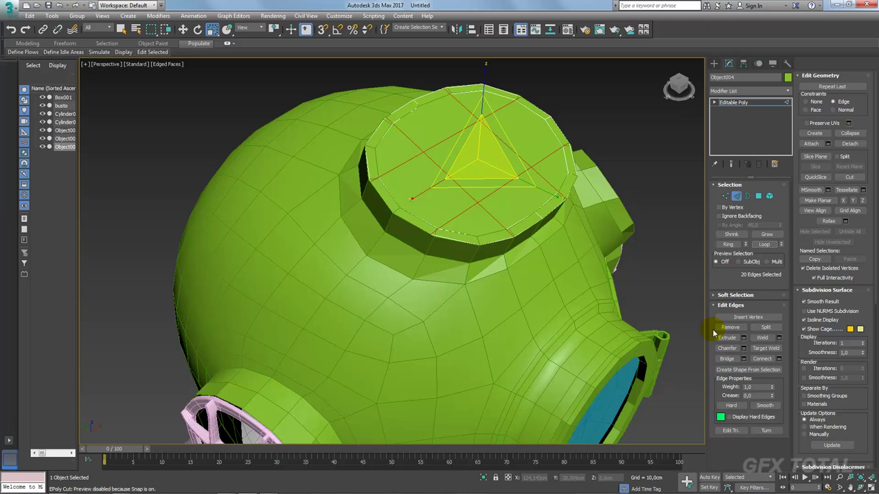
{"action": "left_click", "coordinate": [743, 348]}
{"action": "left_click_drag", "start_coordinate": [399, 269], "coordinate": [400, 259]}
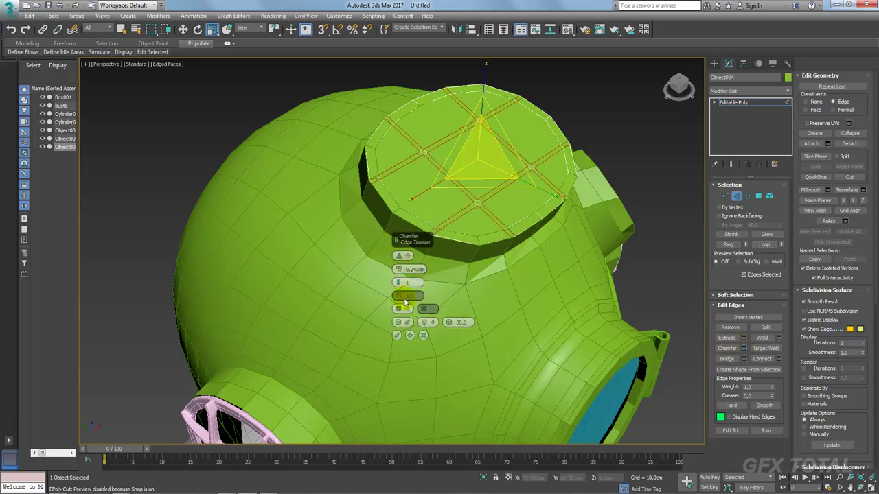
{"action": "left_click", "coordinate": [396, 335]}
Select the cap panels between the chamfered bars and delete them, leaving an open grille.
{"action": "left_click", "coordinate": [767, 196], "text": "ctrl"}
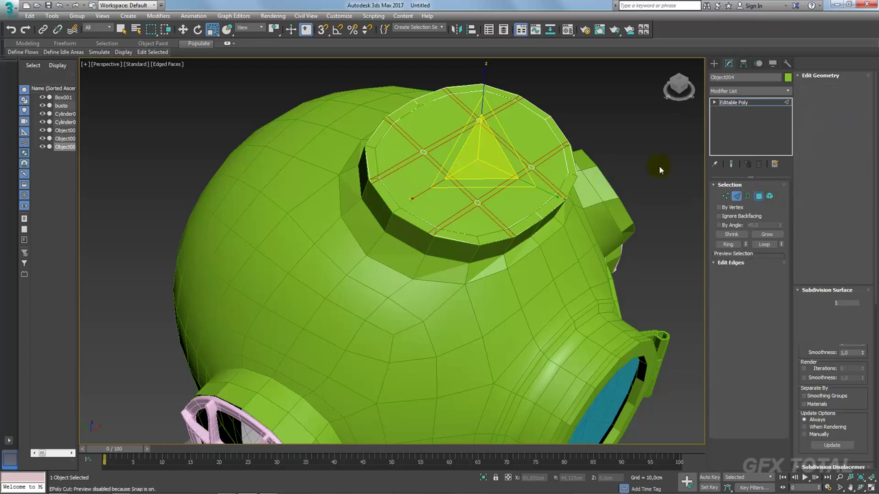
{"action": "middle_click_drag", "start_coordinate": [659, 165], "coordinate": [567, 182], "text": "alt"}
{"action": "left_click", "coordinate": [530, 193]}
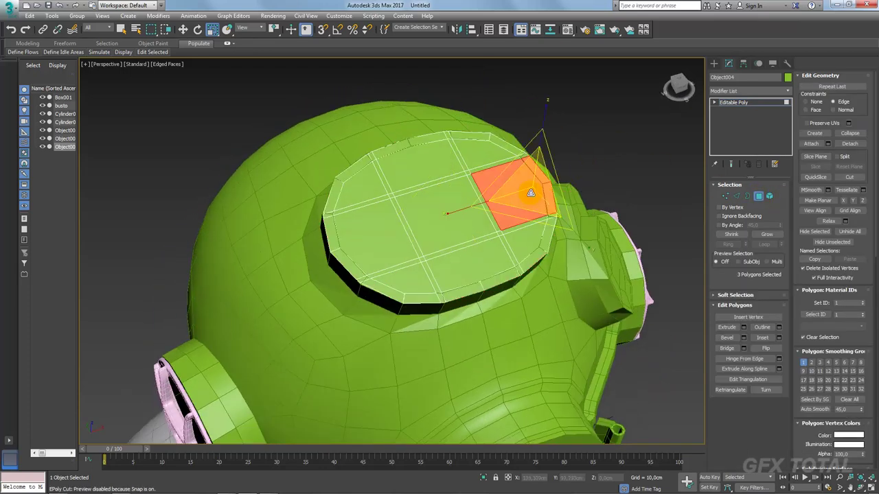
{"action": "left_click", "coordinate": [484, 141], "text": "ctrl"}
{"action": "left_click", "coordinate": [394, 165], "text": "ctrl"}
{"action": "left_click", "coordinate": [348, 184], "text": "ctrl"}
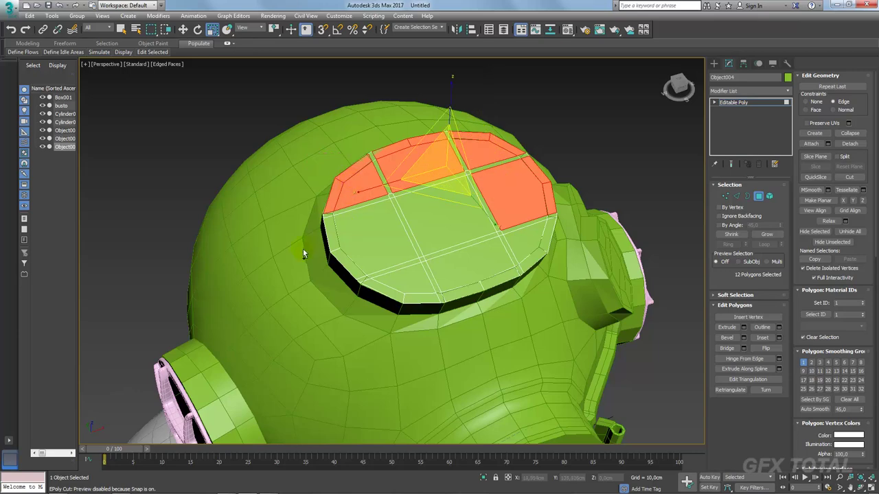
{"action": "left_click", "coordinate": [356, 257], "text": "ctrl"}
{"action": "left_click", "coordinate": [400, 289], "text": "ctrl"}
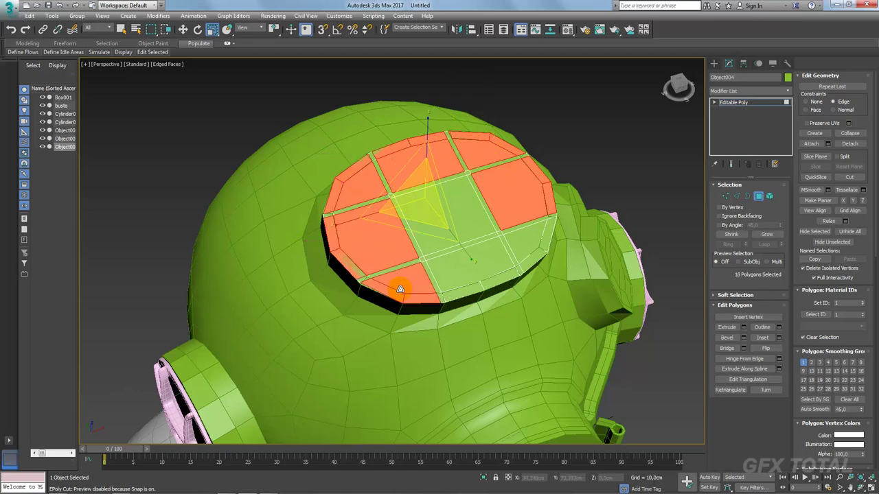
{"action": "left_click", "coordinate": [474, 279], "text": "ctrl"}
{"action": "left_click", "coordinate": [528, 238], "text": "ctrl"}
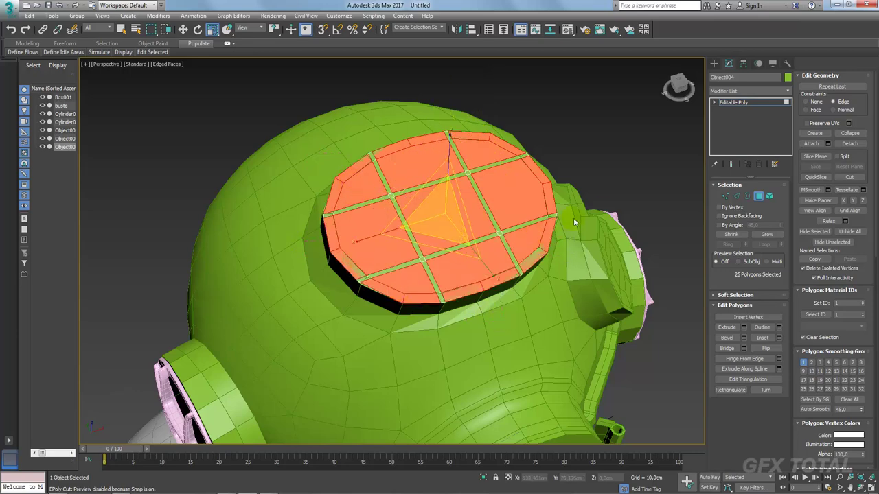
{"action": "key", "text": "Delete"}
Select the remaining grille bars as a single element.
{"action": "left_click", "coordinate": [769, 196]}
{"action": "left_click", "coordinate": [511, 230]}
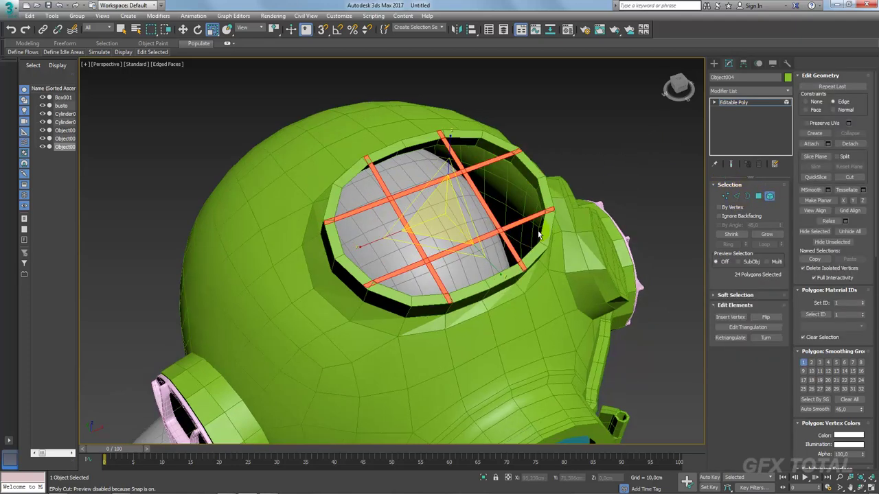
{"action": "middle_click_drag", "start_coordinate": [512, 230], "coordinate": [453, 199], "text": "alt"}
Exit sub-object editing and switch to Select and Move with the whole helmet in view.
{"action": "key", "text": "z"}
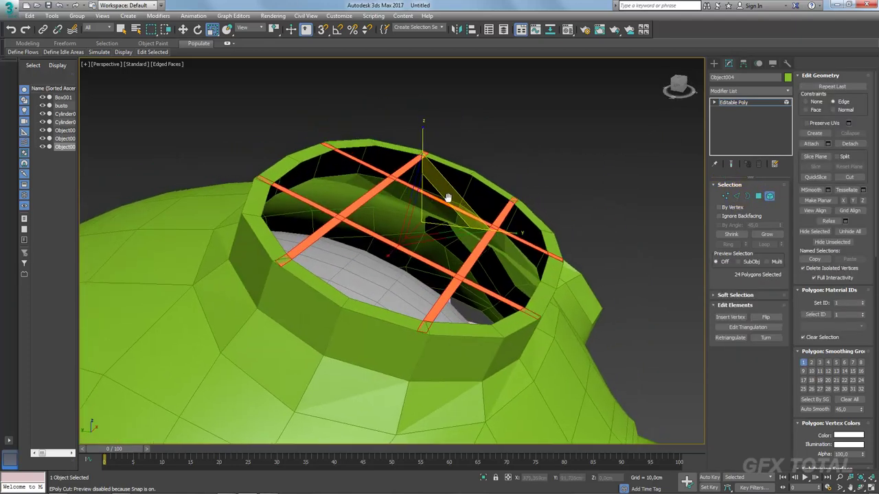
{"action": "scroll", "coordinate": [460, 206], "scroll_direction": "up", "scroll_amount": 3}
{"action": "scroll", "coordinate": [502, 230], "scroll_direction": "up", "scroll_amount": 1}
{"action": "left_click", "coordinate": [719, 103]}
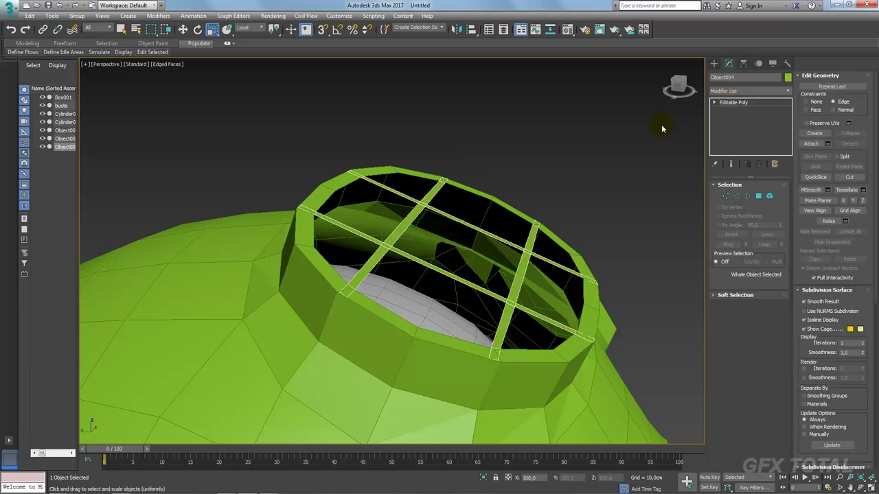
{"action": "middle_click_drag", "start_coordinate": [539, 182], "coordinate": [441, 142]}
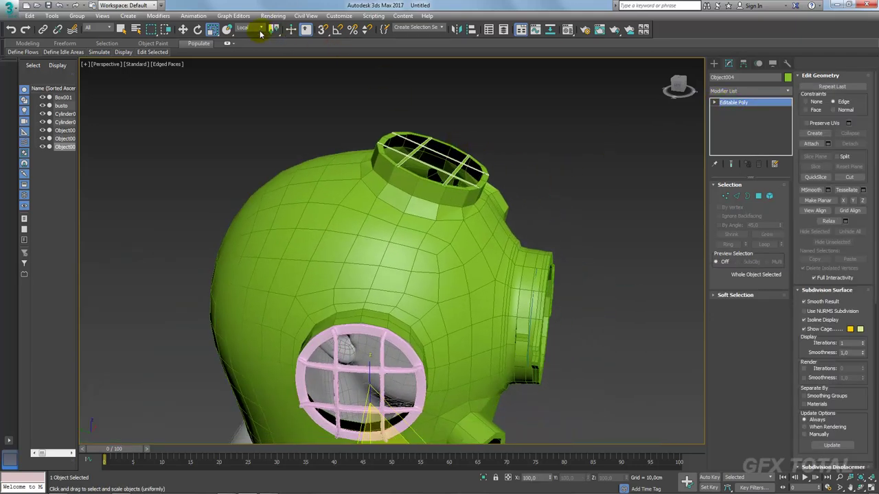
{"action": "left_click", "coordinate": [183, 30]}
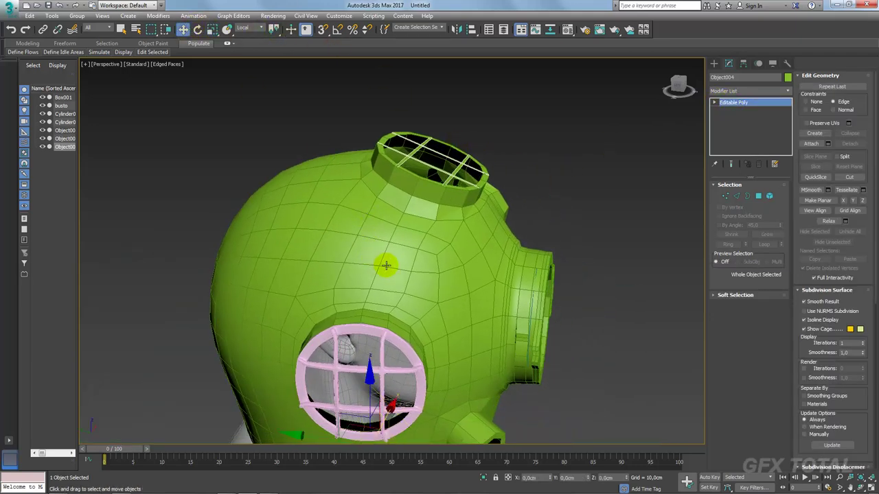
{"action": "middle_click_drag", "start_coordinate": [402, 263], "coordinate": [394, 255]}
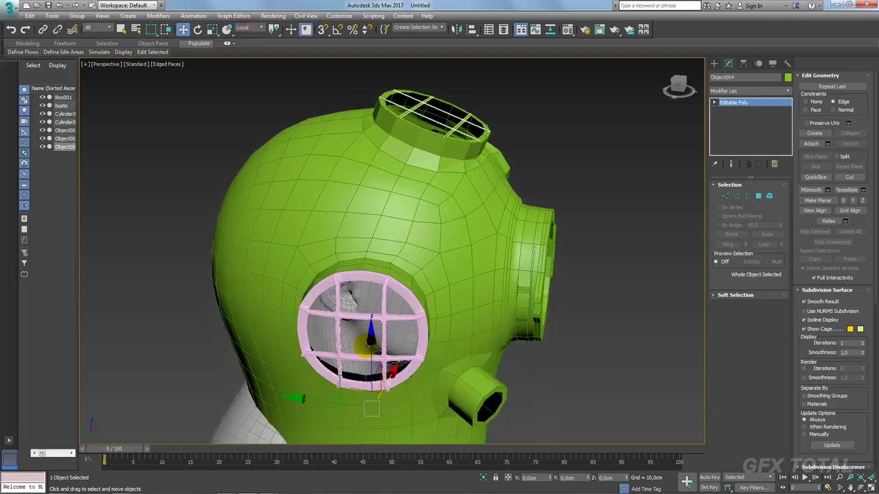
Select helmet body Object004 and Shift-drag it to bring up Clone Options for Object005.
{"action": "left_click", "coordinate": [364, 336]}
{"action": "left_click_drag", "start_coordinate": [366, 327], "coordinate": [392, 294], "text": "shift"}
{"action": "left_click", "coordinate": [471, 290]}
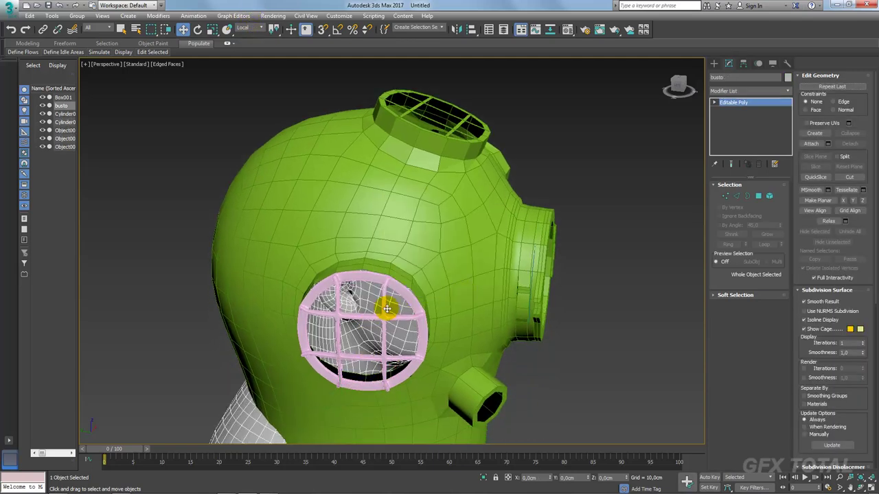
{"action": "left_click", "coordinate": [455, 125]}
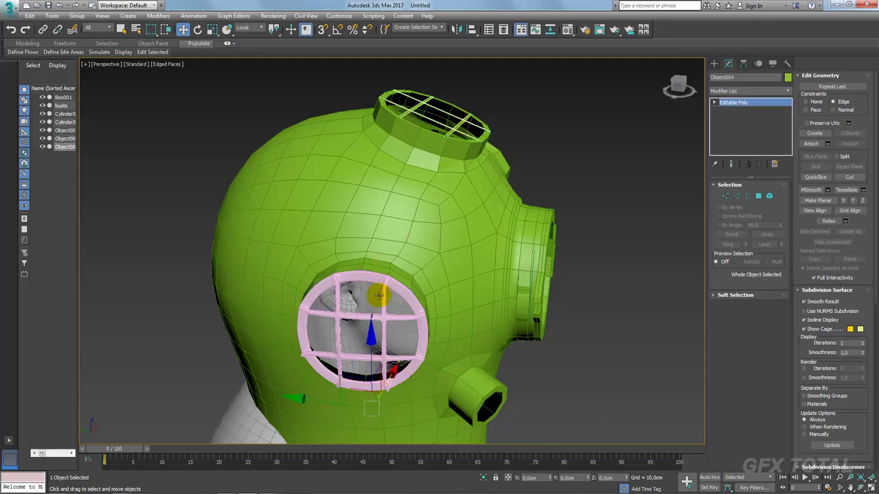
{"action": "left_click_drag", "start_coordinate": [370, 318], "coordinate": [373, 316], "text": "shift"}
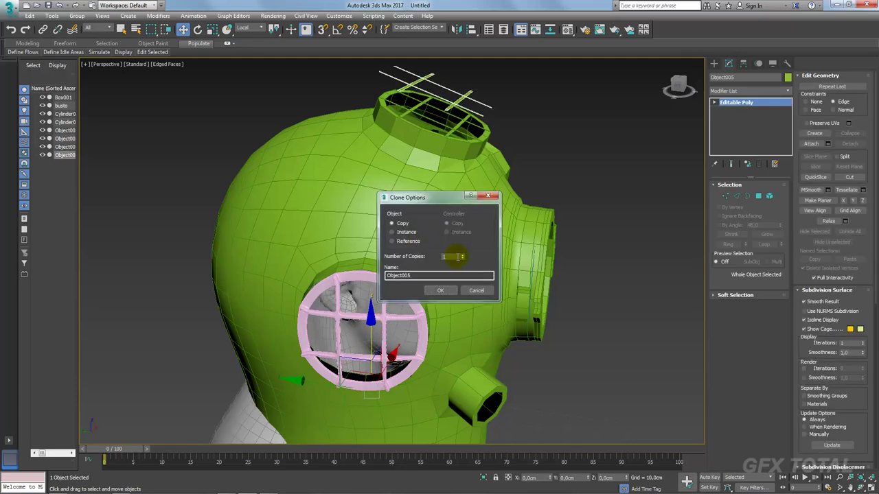
Cancel the drag clone and duplicate the helmet in place with Ctrl+V as Object005.
{"action": "left_click", "coordinate": [477, 290]}
{"action": "mouse_move", "coordinate": [457, 154]}
{"action": "middle_mouse_down", "text": "alt"}
{"action": "mouse_move", "coordinate": [469, 189]}
{"action": "mouse_move", "coordinate": [244, 128]}
{"action": "middle_mouse_up", "text": "alt"}
{"action": "scroll", "coordinate": [467, 196], "scroll_direction": "up", "scroll_amount": 4}
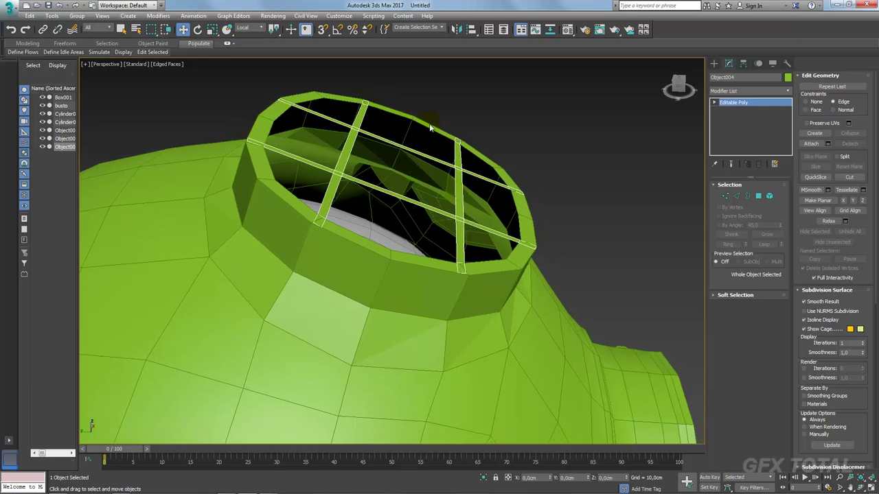
{"action": "key", "text": "ctrl+v"}
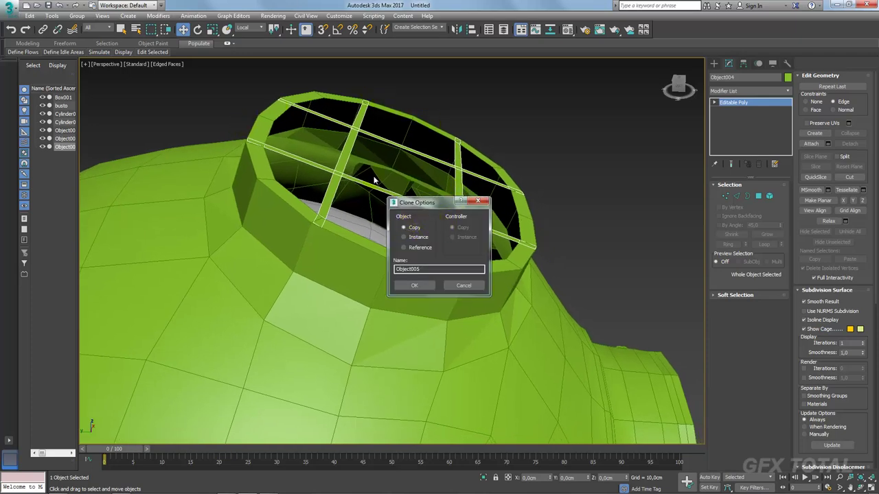
{"action": "left_click", "coordinate": [415, 286]}
Select all 24 grille-bar polygons of Object005 and extrude them with a negative height.
{"action": "left_click", "coordinate": [758, 196]}
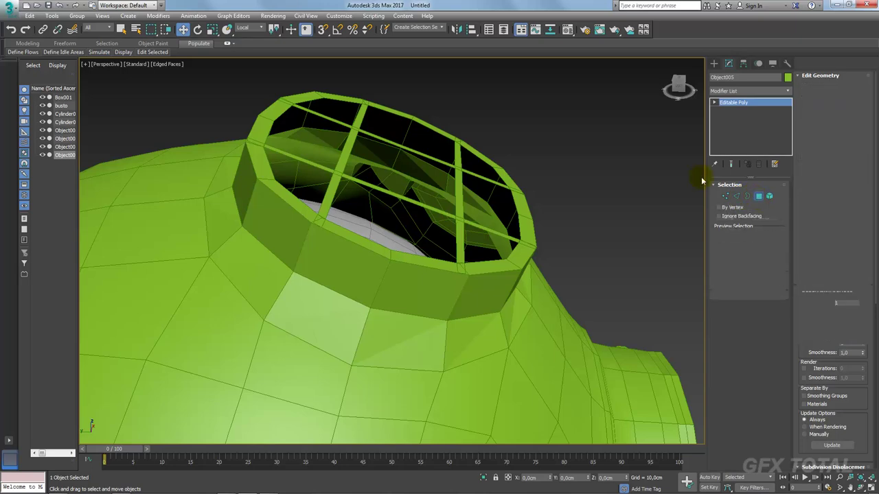
{"action": "left_click_drag", "start_coordinate": [623, 118], "coordinate": [200, 320], "text": "alt"}
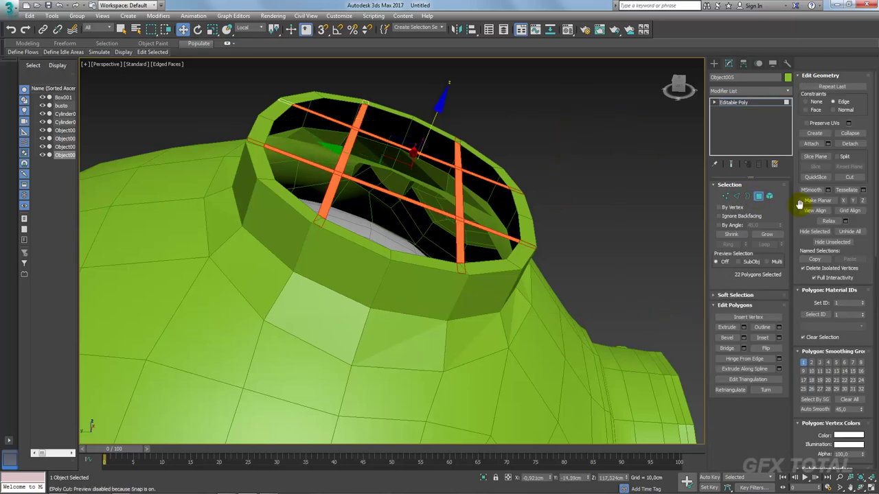
{"action": "left_click", "coordinate": [770, 198]}
{"action": "left_click", "coordinate": [374, 288]}
{"action": "left_click", "coordinate": [758, 196]}
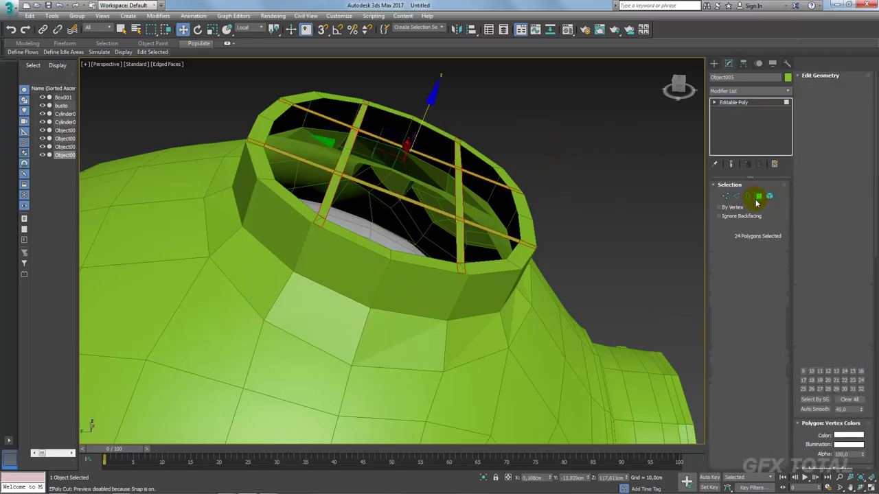
{"action": "middle_click_drag", "start_coordinate": [632, 127], "coordinate": [616, 178]}
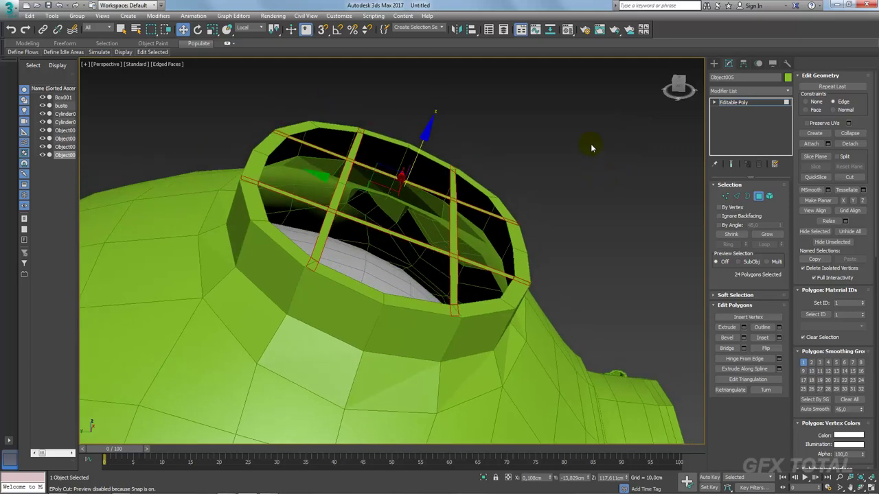
{"action": "left_click", "coordinate": [743, 327]}
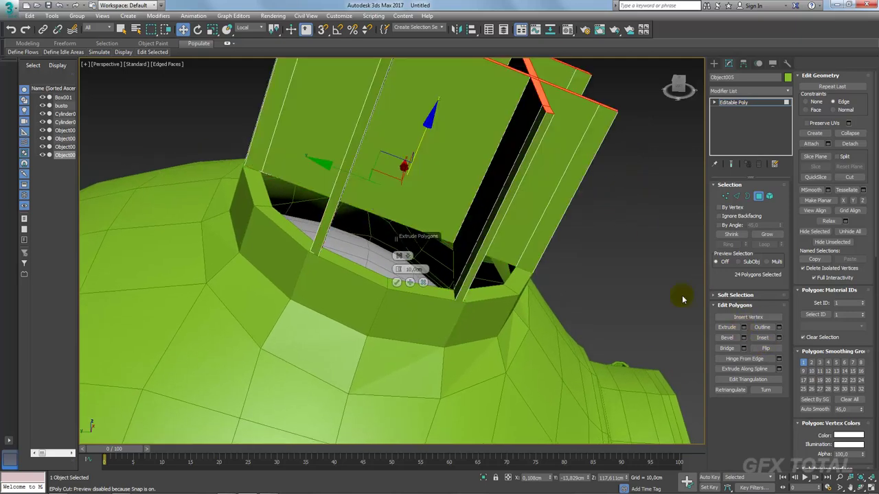
{"action": "left_click_drag", "start_coordinate": [399, 269], "coordinate": [410, 265]}
{"action": "left_click", "coordinate": [397, 282]}
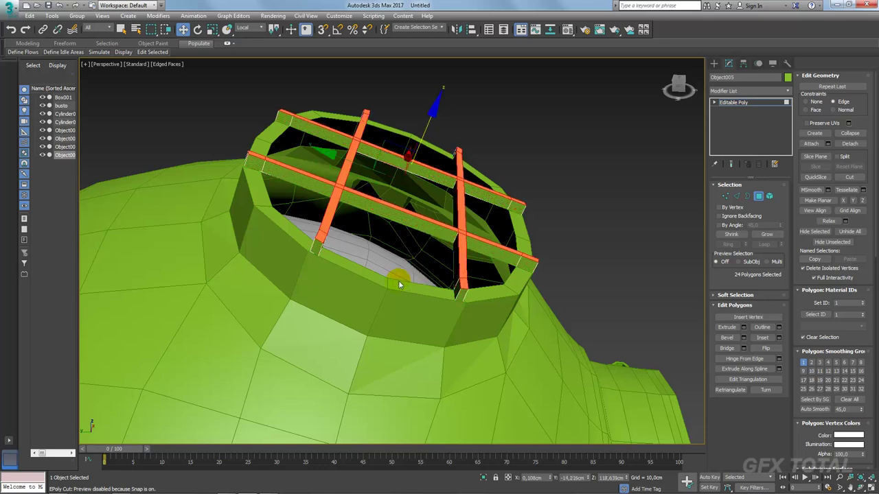
Flip the normals of the grille bar element on the helmet's top ring mesh.
{"action": "left_click", "coordinate": [585, 262]}
{"action": "left_click", "coordinate": [733, 104]}
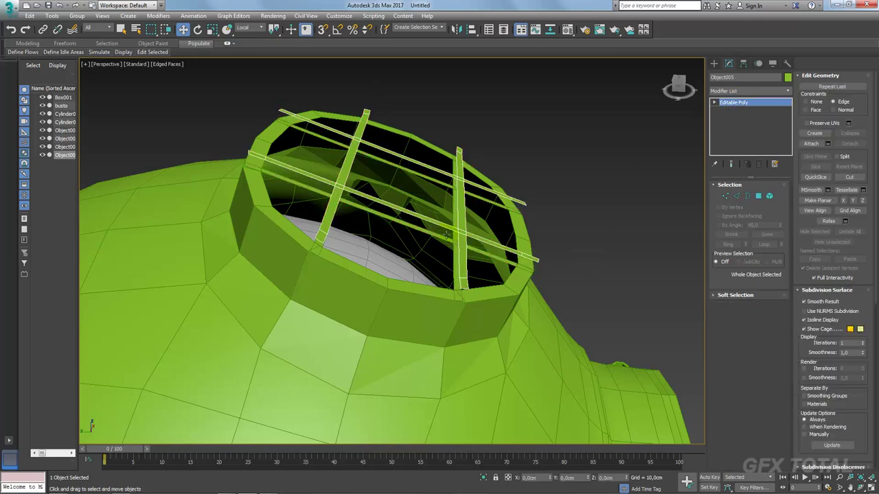
{"action": "left_click", "coordinate": [459, 242]}
{"action": "left_click", "coordinate": [770, 196]}
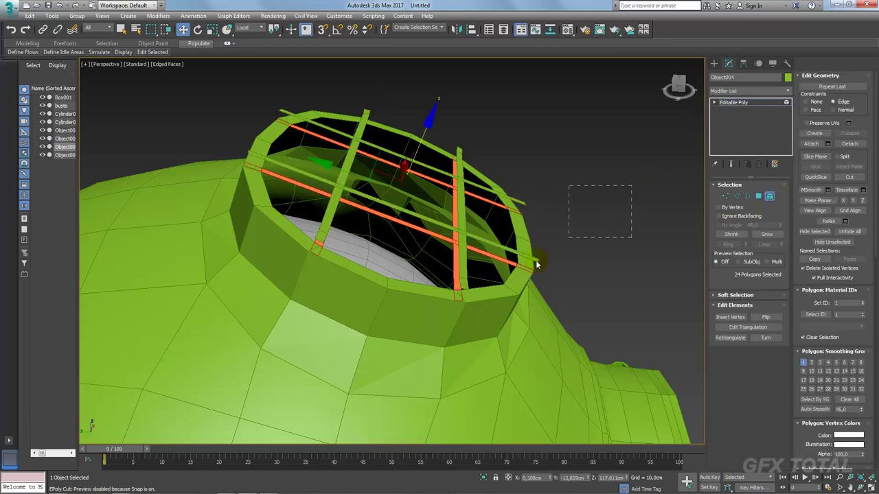
{"action": "left_click", "coordinate": [764, 317]}
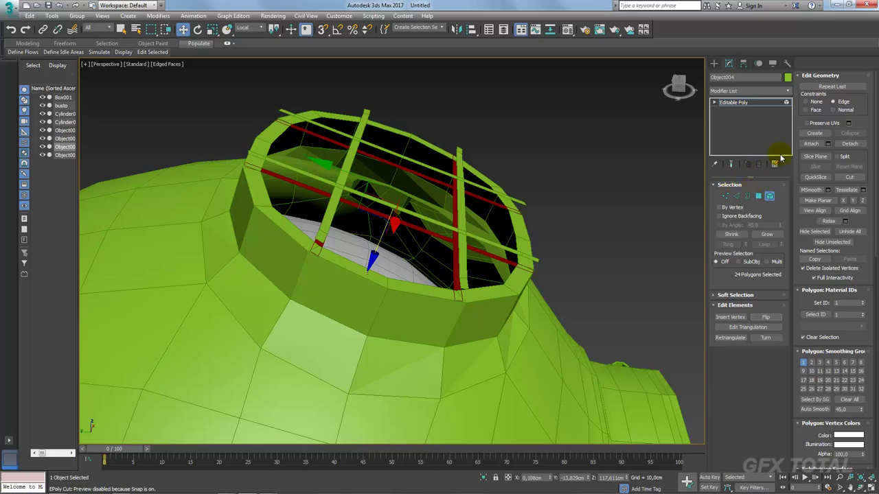
Attach the other grille bars and bridge them to the ring opening's border.
{"action": "left_click", "coordinate": [813, 144]}
{"action": "left_click", "coordinate": [487, 187]}
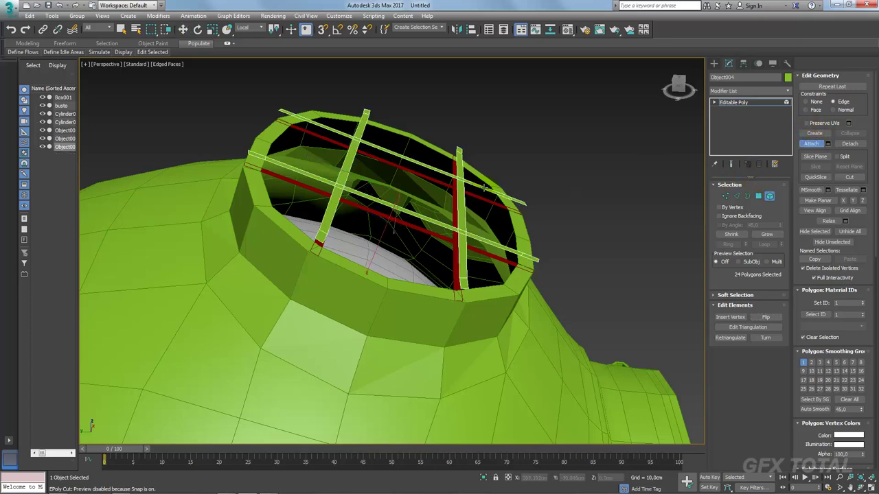
{"action": "left_click", "coordinate": [747, 196]}
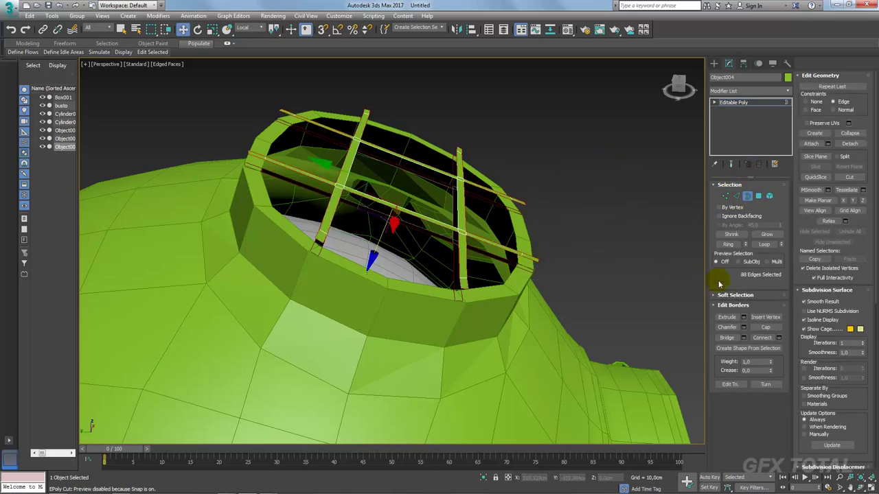
{"action": "left_click", "coordinate": [393, 263]}
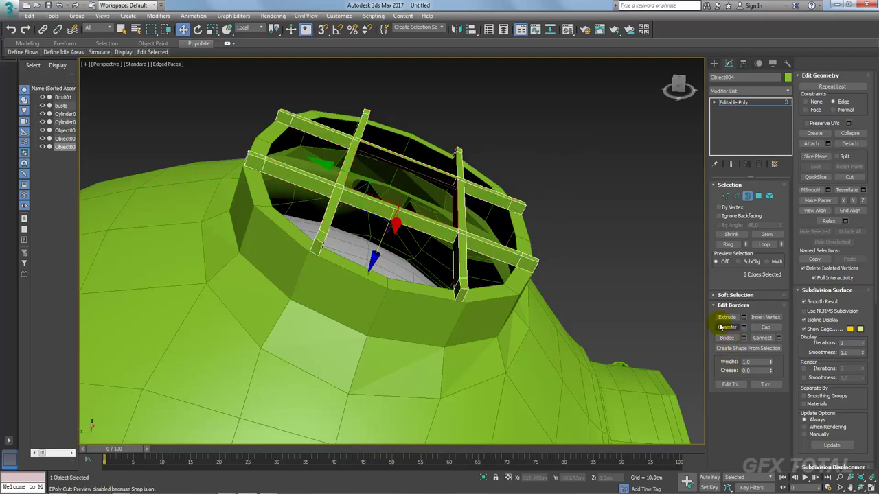
{"action": "left_click", "coordinate": [726, 337]}
Connect the long edges of the first grille bars with evenly spaced cross edges.
{"action": "left_click", "coordinate": [745, 103]}
{"action": "scroll", "coordinate": [566, 167], "scroll_direction": "down", "scroll_amount": 5}
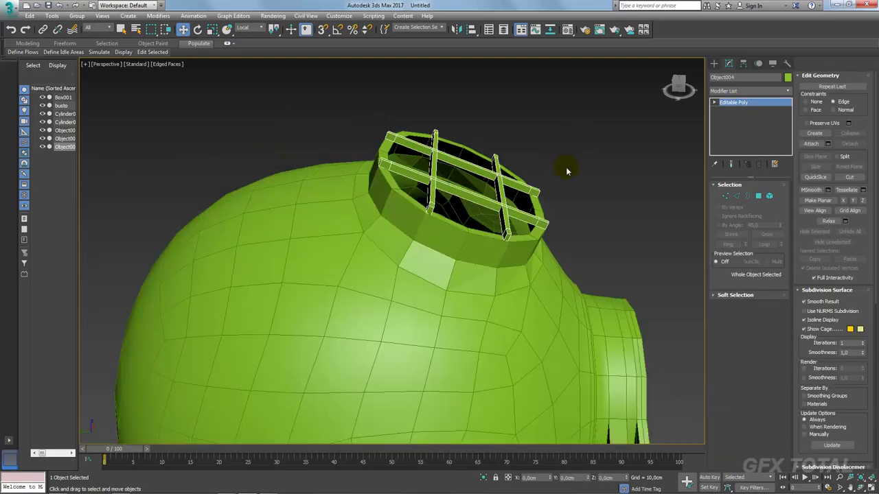
{"action": "mouse_move", "coordinate": [566, 167]}
{"action": "middle_mouse_down", "text": "alt"}
{"action": "mouse_move", "coordinate": [467, 238]}
{"action": "mouse_move", "coordinate": [482, 265]}
{"action": "mouse_move", "coordinate": [535, 193]}
{"action": "mouse_move", "coordinate": [494, 202]}
{"action": "middle_mouse_up", "text": "alt"}
{"action": "scroll", "coordinate": [534, 194], "scroll_direction": "up", "scroll_amount": 3}
{"action": "scroll", "coordinate": [514, 281], "scroll_direction": "up", "scroll_amount": 2}
{"action": "middle_click_drag", "start_coordinate": [514, 282], "coordinate": [746, 209], "text": "alt"}
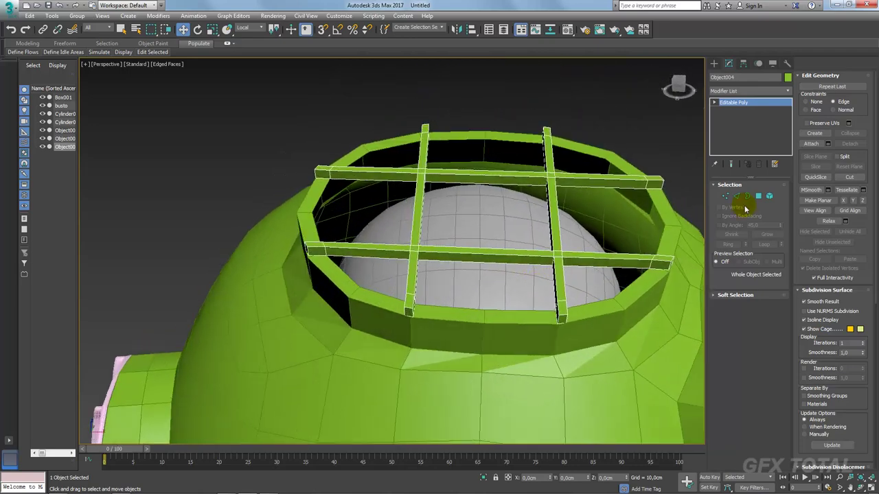
{"action": "left_click", "coordinate": [740, 200]}
{"action": "left_click", "coordinate": [474, 295]}
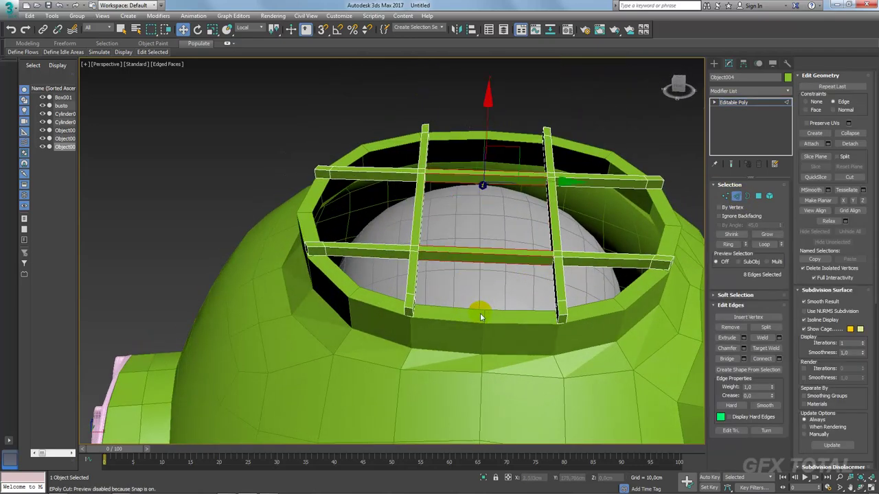
{"action": "left_click", "coordinate": [779, 359]}
{"action": "middle_click_drag", "start_coordinate": [392, 274], "coordinate": [441, 229], "text": "alt"}
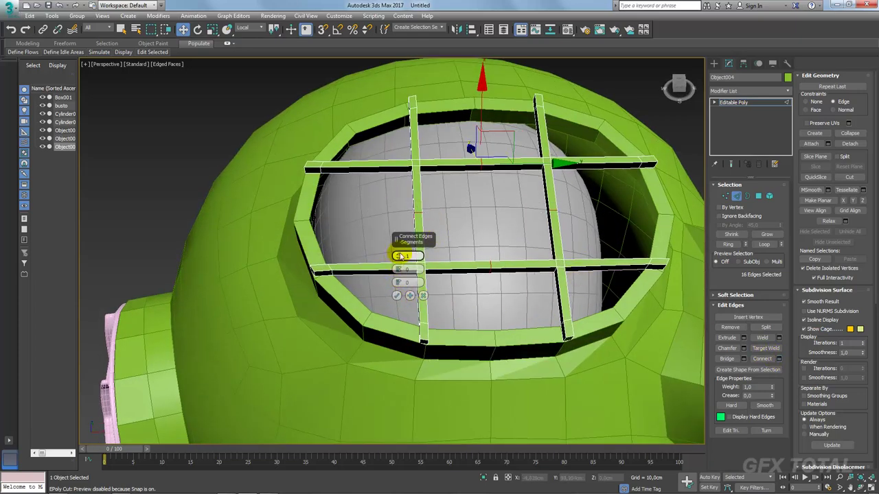
{"action": "left_click", "coordinate": [397, 295]}
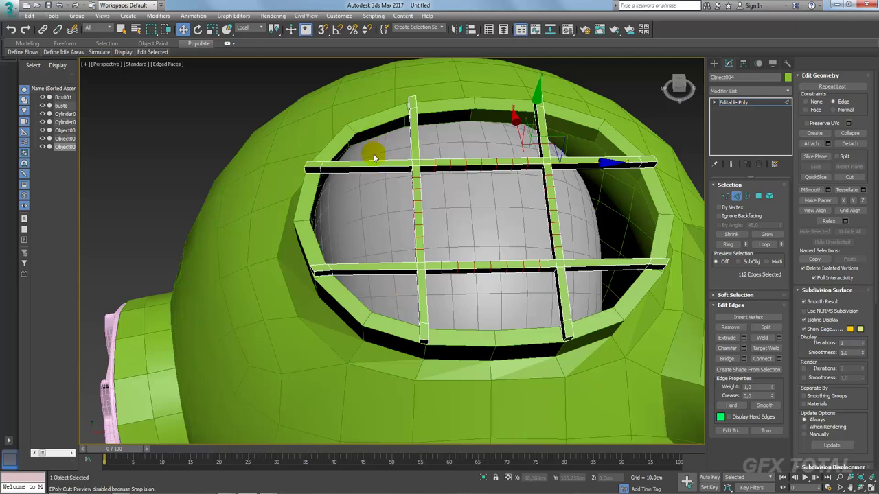
Connect the remaining vertical bar edges with 5 cross segments each.
{"action": "left_click", "coordinate": [373, 160]}
{"action": "mouse_move", "coordinate": [568, 255]}
{"action": "middle_mouse_down", "text": "alt"}
{"action": "mouse_move", "coordinate": [447, 267]}
{"action": "mouse_move", "coordinate": [432, 172]}
{"action": "middle_mouse_up", "text": "alt"}
{"action": "double_click", "coordinate": [432, 173], "text": "ctrl"}
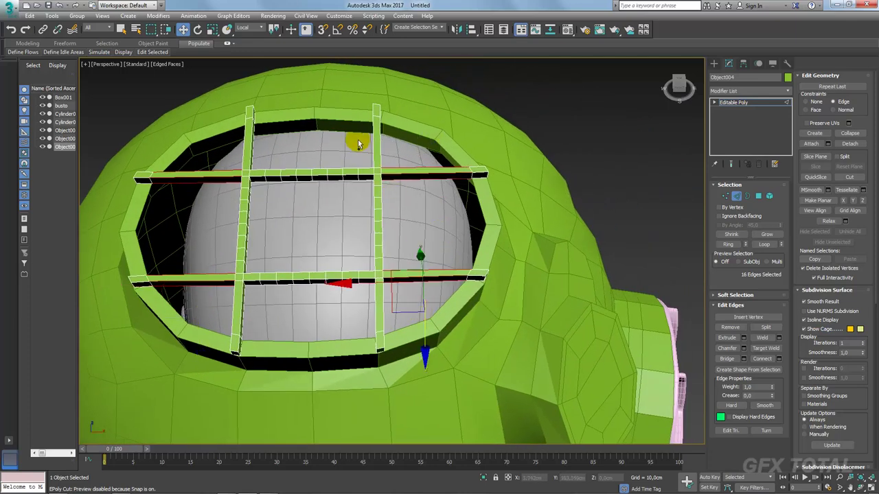
{"action": "double_click", "coordinate": [398, 190], "text": "ctrl"}
{"action": "double_click", "coordinate": [405, 322], "text": "ctrl"}
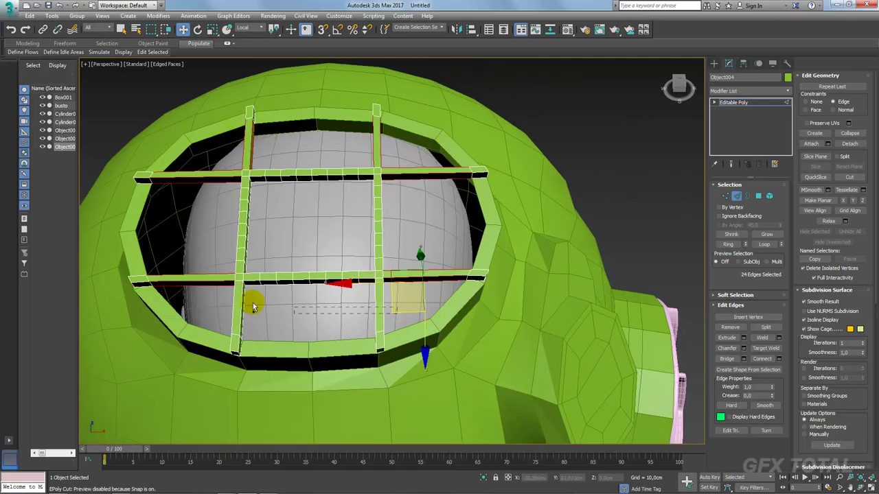
{"action": "middle_click_drag", "start_coordinate": [253, 303], "coordinate": [588, 327], "text": "alt"}
{"action": "left_click", "coordinate": [779, 358]}
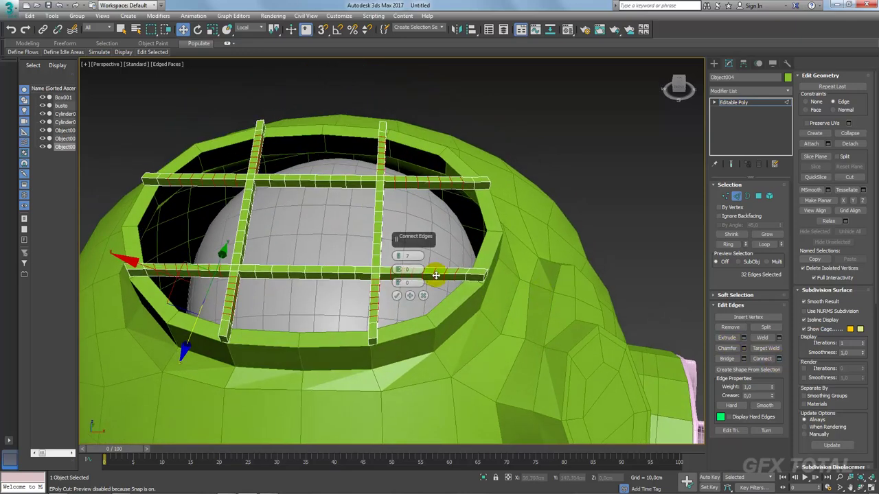
{"action": "left_click_drag", "start_coordinate": [401, 255], "coordinate": [398, 252]}
{"action": "left_click", "coordinate": [398, 297]}
{"action": "mouse_move", "coordinate": [398, 297]}
{"action": "middle_mouse_down", "text": "alt"}
{"action": "mouse_move", "coordinate": [453, 223]}
{"action": "mouse_move", "coordinate": [522, 220]}
{"action": "middle_mouse_up", "text": "alt"}
Briefly select a single grille edge, then return to object level.
{"action": "key", "text": "2"}
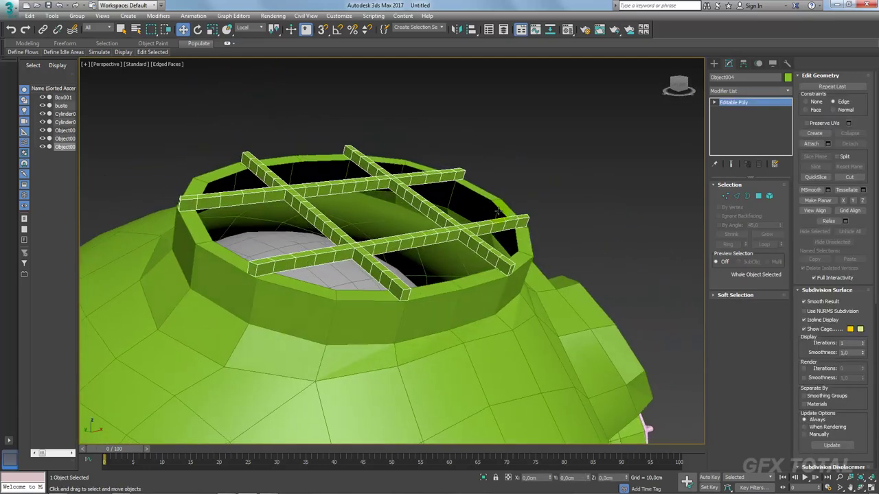
{"action": "left_click", "coordinate": [736, 196]}
{"action": "left_click", "coordinate": [426, 240]}
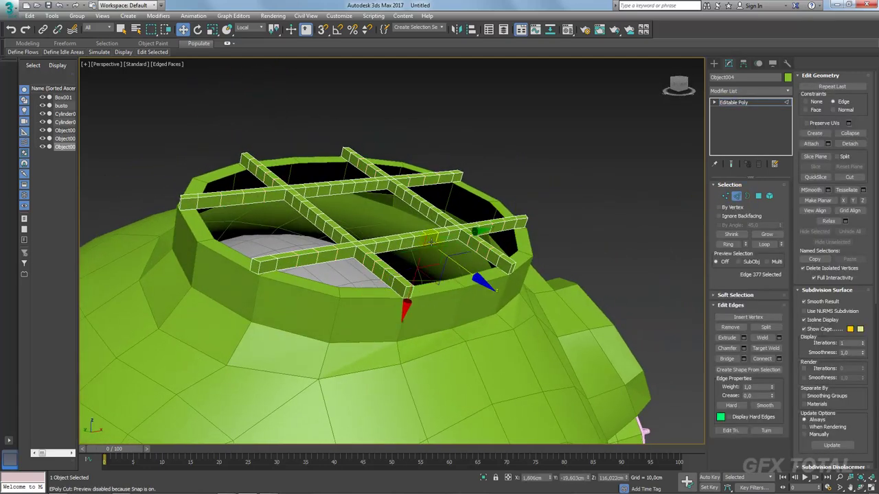
{"action": "middle_click_drag", "start_coordinate": [527, 252], "coordinate": [683, 122], "text": "alt"}
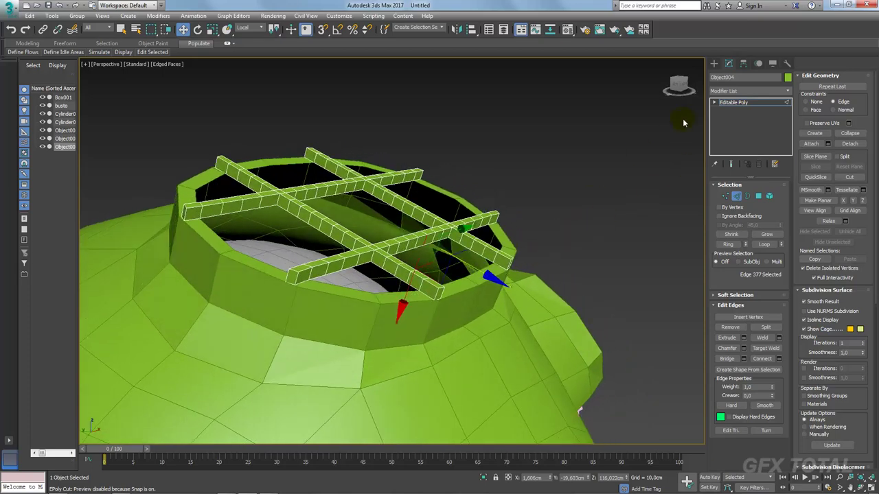
{"action": "left_click", "coordinate": [741, 102]}
Orbit around the helmet to inspect the grille and show the Standard Primitives list.
{"action": "mouse_move", "coordinate": [501, 190]}
{"action": "middle_mouse_down", "text": "alt"}
{"action": "mouse_move", "coordinate": [549, 172]}
{"action": "mouse_move", "coordinate": [480, 274]}
{"action": "mouse_move", "coordinate": [522, 288]}
{"action": "middle_mouse_up", "text": "alt"}
{"action": "scroll", "coordinate": [575, 169], "scroll_direction": "down", "scroll_amount": 5}
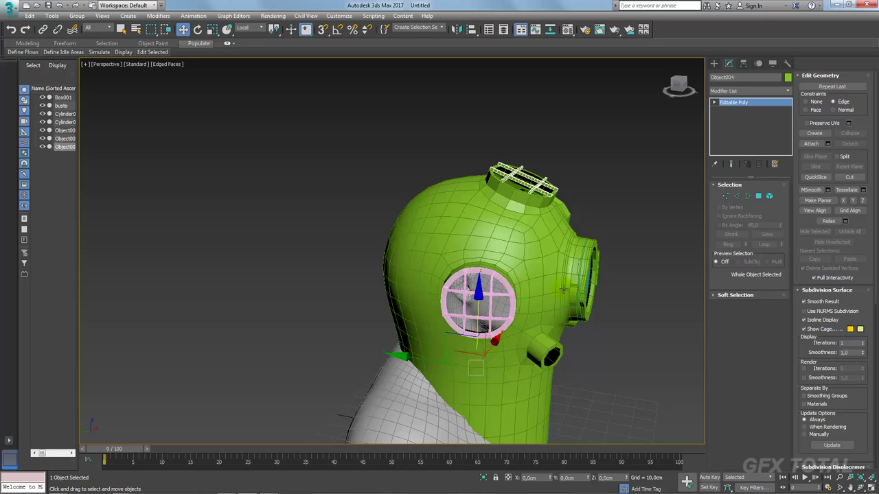
{"action": "mouse_move", "coordinate": [549, 319]}
{"action": "middle_mouse_down"}
{"action": "mouse_move", "coordinate": [496, 275]}
{"action": "mouse_move", "coordinate": [526, 222]}
{"action": "mouse_move", "coordinate": [501, 225]}
{"action": "middle_mouse_up"}
{"action": "scroll", "coordinate": [415, 264], "scroll_direction": "up", "scroll_amount": 2}
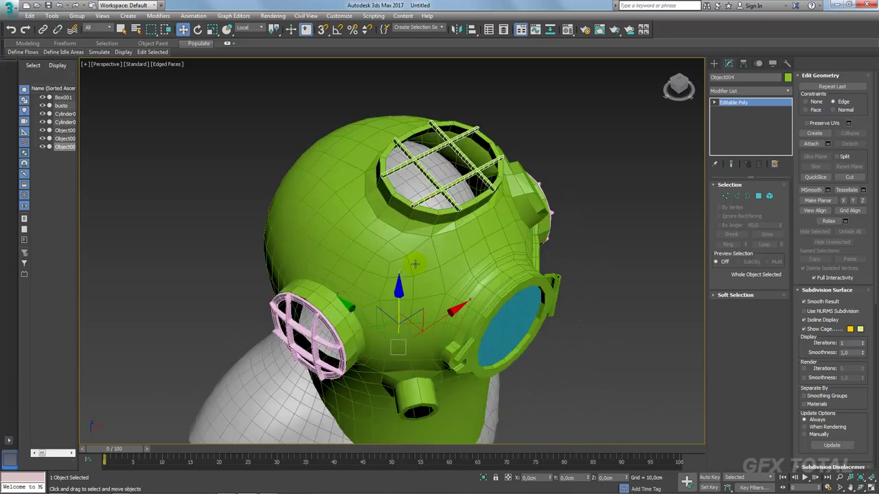
{"action": "middle_click_drag", "start_coordinate": [399, 196], "coordinate": [426, 257], "text": "alt"}
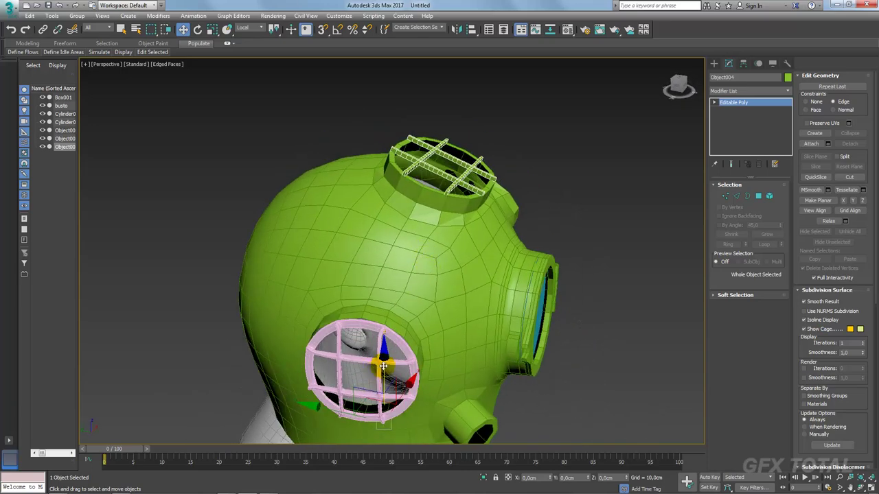
{"action": "key", "text": "ctrl+z"}
{"action": "key", "text": "ctrl+y"}
{"action": "middle_click_drag", "start_coordinate": [489, 158], "coordinate": [514, 210]}
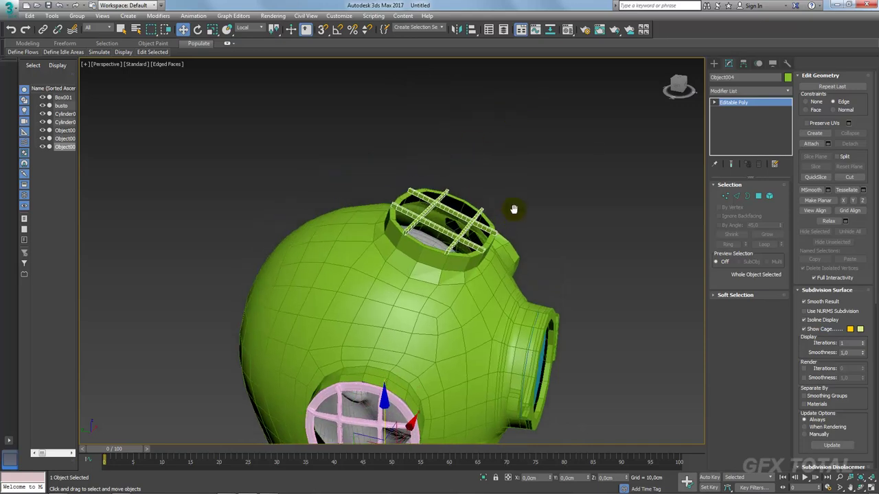
{"action": "left_click", "coordinate": [715, 64]}
{"action": "middle_click_drag", "start_coordinate": [588, 183], "coordinate": [394, 328], "text": "alt"}
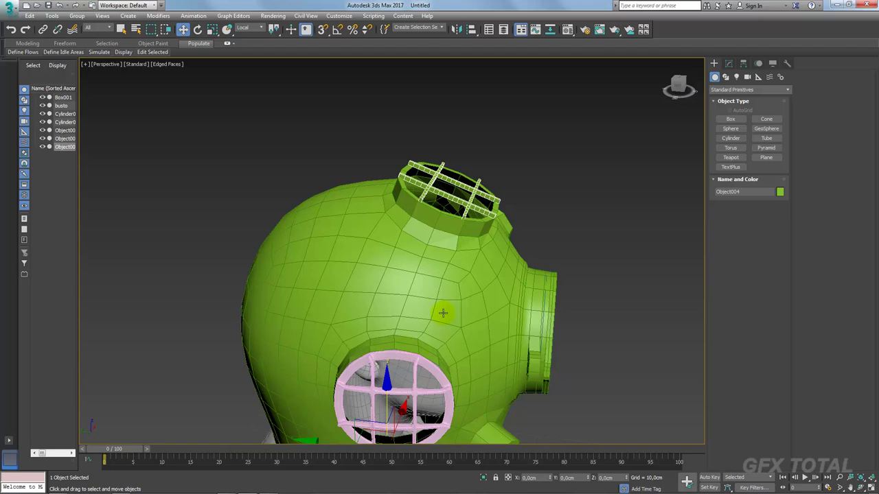
Clone the grille object as an independent Copy.
{"action": "key", "text": "ctrl+v"}
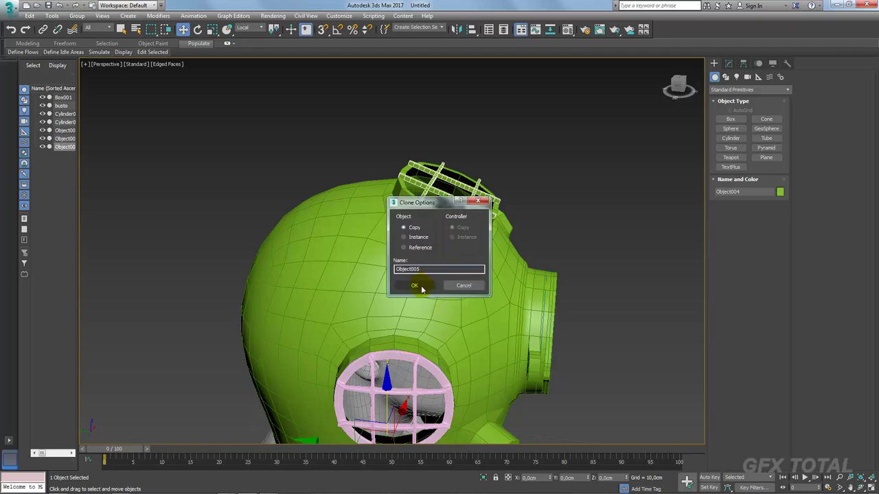
{"action": "left_click", "coordinate": [415, 285]}
{"action": "middle_click_drag", "start_coordinate": [421, 289], "coordinate": [454, 237], "text": "alt"}
{"action": "scroll", "coordinate": [455, 237], "scroll_direction": "up", "scroll_amount": 2}
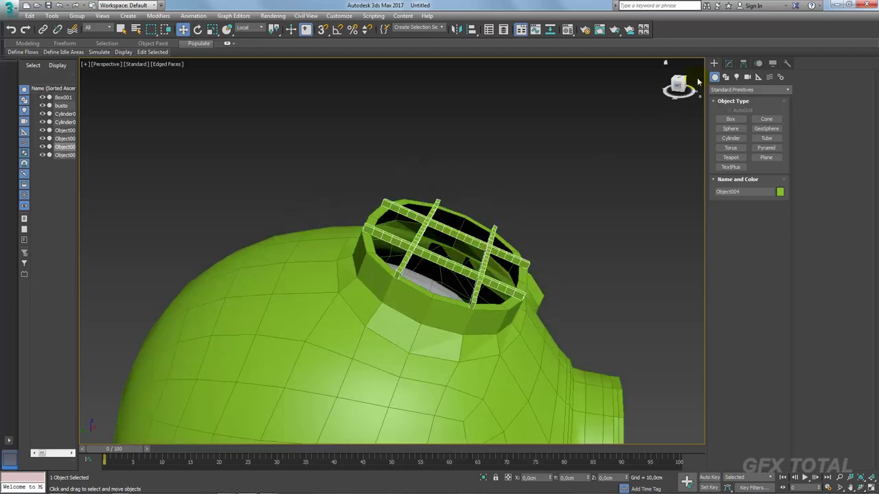
Delete the central grille square's polygons and Cap the resulting hole.
{"action": "left_click", "coordinate": [728, 63]}
{"action": "left_click", "coordinate": [736, 195]}
{"action": "scroll", "coordinate": [437, 253], "scroll_direction": "up", "scroll_amount": 3}
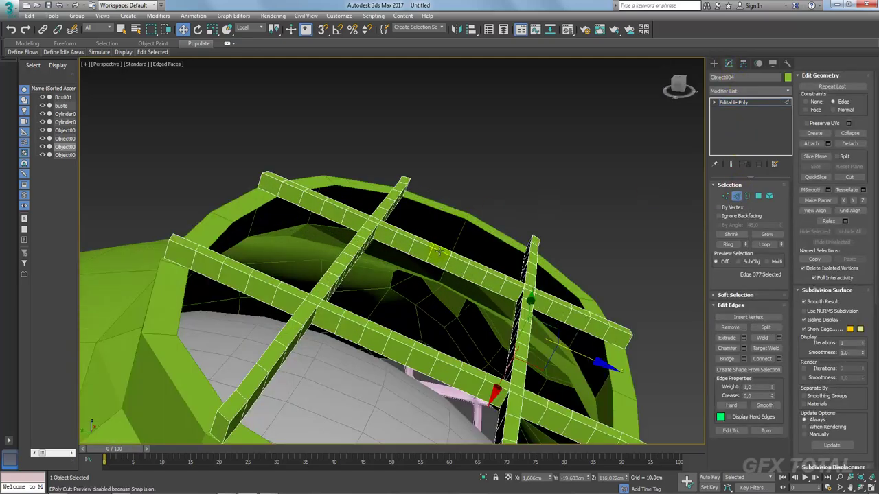
{"action": "left_click", "coordinate": [427, 252]}
{"action": "left_click", "coordinate": [728, 244]}
{"action": "left_click", "coordinate": [758, 196], "text": "ctrl"}
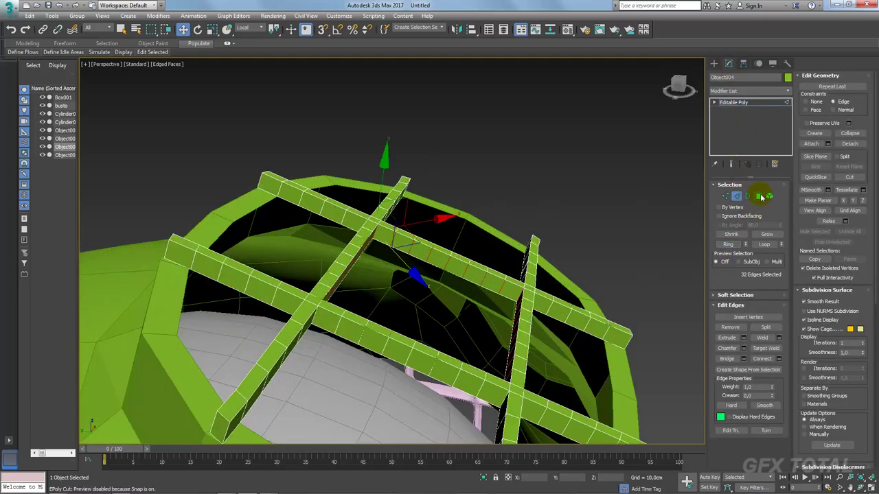
{"action": "key", "text": "Delete"}
{"action": "left_click", "coordinate": [746, 195]}
{"action": "left_click", "coordinate": [421, 388]}
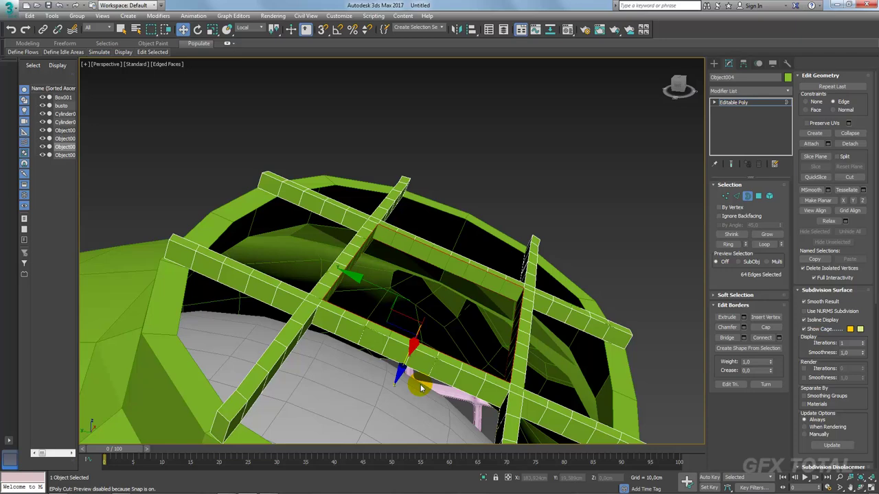
{"action": "left_click", "coordinate": [766, 327]}
Create a Cylinder to the right of the helmet's head.
{"action": "left_click", "coordinate": [750, 90]}
{"action": "left_click", "coordinate": [714, 63]}
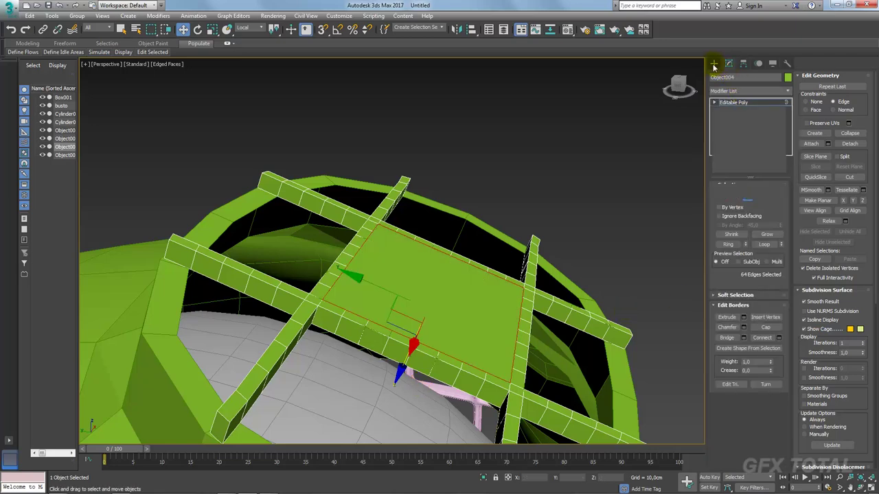
{"action": "left_click", "coordinate": [714, 64]}
{"action": "left_click", "coordinate": [731, 138]}
{"action": "scroll", "coordinate": [556, 250], "scroll_direction": "down", "scroll_amount": 5}
{"action": "scroll", "coordinate": [557, 250], "scroll_direction": "up", "scroll_amount": 1}
{"action": "left_click_drag", "start_coordinate": [596, 269], "coordinate": [622, 269]}
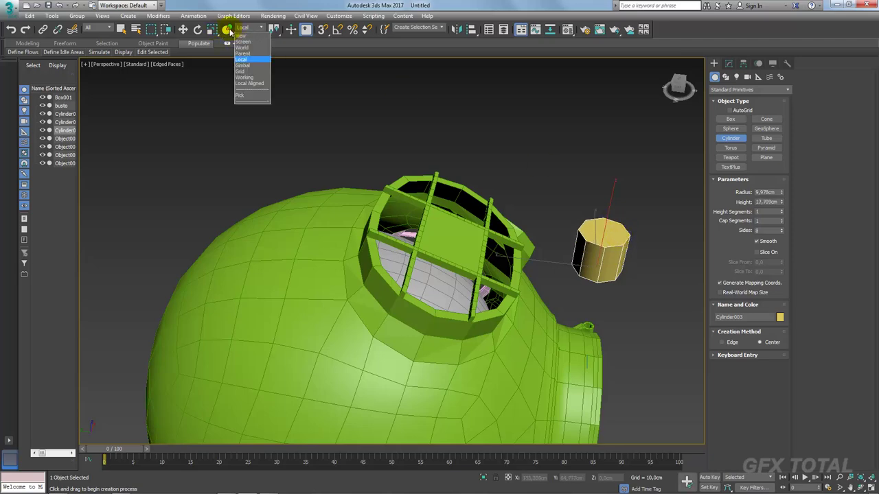
Move the cylinder onto the helmet and stand it upright.
{"action": "left_click_drag", "start_coordinate": [221, 34], "coordinate": [227, 31]}
{"action": "mouse_move", "coordinate": [595, 245]}
{"action": "left_mouse_down"}
{"action": "mouse_move", "coordinate": [453, 261]}
{"action": "mouse_move", "coordinate": [457, 241]}
{"action": "left_mouse_up"}
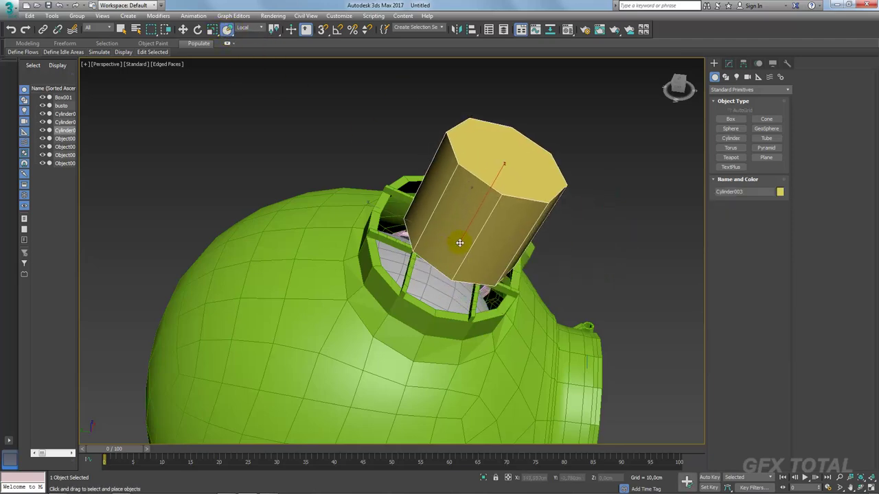
{"action": "mouse_move", "coordinate": [457, 241]}
{"action": "middle_mouse_down", "text": "alt"}
{"action": "mouse_move", "coordinate": [477, 234]}
{"action": "mouse_move", "coordinate": [523, 165]}
{"action": "middle_mouse_up", "text": "alt"}
{"action": "right_click", "coordinate": [477, 234]}
Align the cylinder center-to-center with the ring, adjusting the orientation axes.
{"action": "key", "text": "alt+a"}
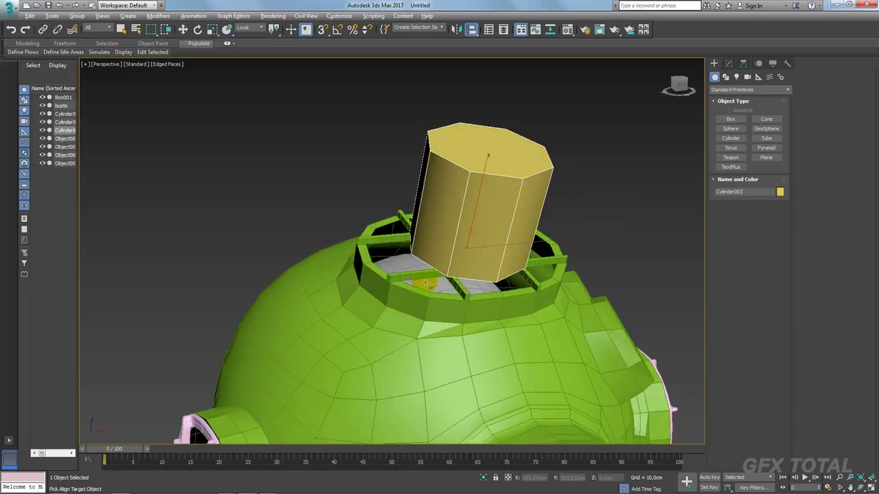
{"action": "left_click", "coordinate": [426, 277]}
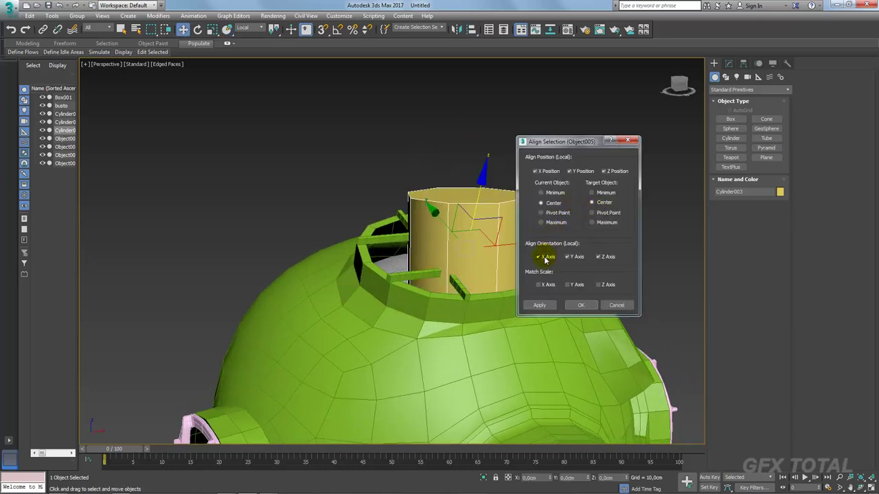
{"action": "left_click", "coordinate": [575, 258]}
{"action": "left_click", "coordinate": [606, 257]}
{"action": "left_click", "coordinate": [580, 306]}
{"action": "middle_click_drag", "start_coordinate": [581, 307], "coordinate": [485, 207], "text": "alt"}
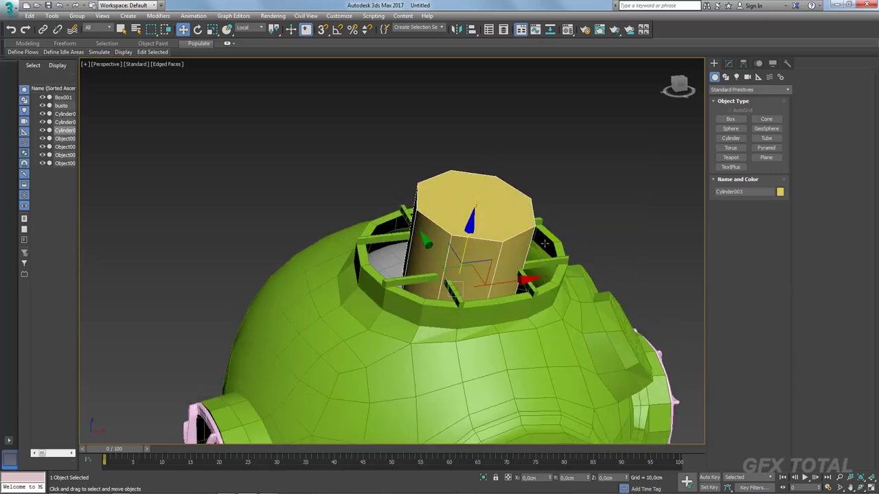
Convert the cylinder to Editable Poly and lift it up out of the ring.
{"action": "right_click", "coordinate": [501, 215]}
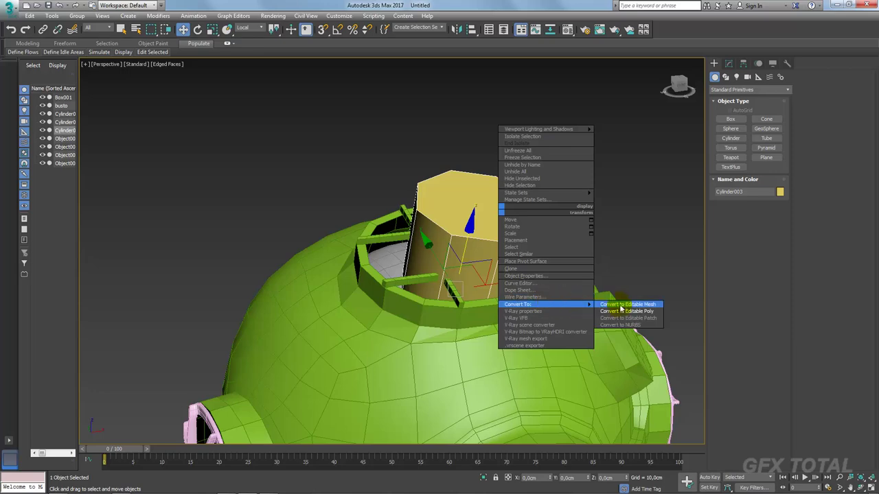
{"action": "left_click", "coordinate": [628, 315]}
{"action": "left_click", "coordinate": [811, 143]}
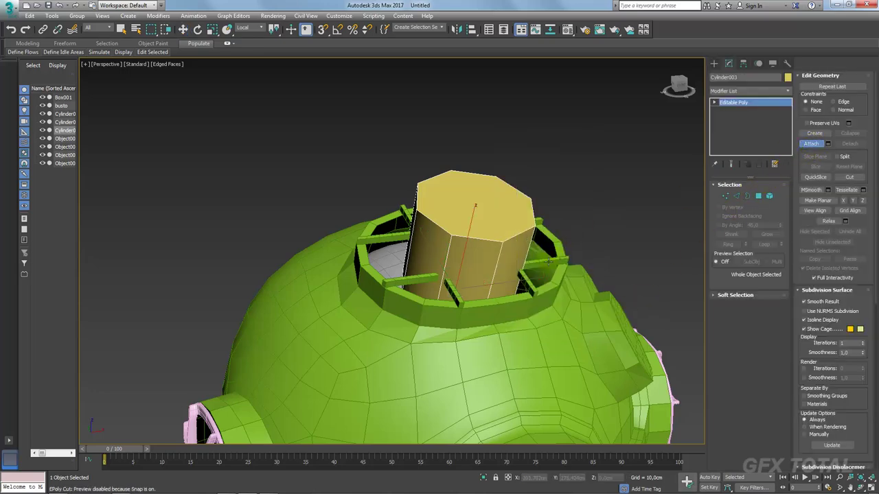
{"action": "key", "text": "w"}
{"action": "middle_click_drag", "start_coordinate": [547, 237], "coordinate": [465, 243], "text": "alt"}
{"action": "mouse_move", "coordinate": [464, 244]}
{"action": "left_mouse_down"}
{"action": "mouse_move", "coordinate": [460, 206]}
{"action": "mouse_move", "coordinate": [488, 196]}
{"action": "left_mouse_up"}
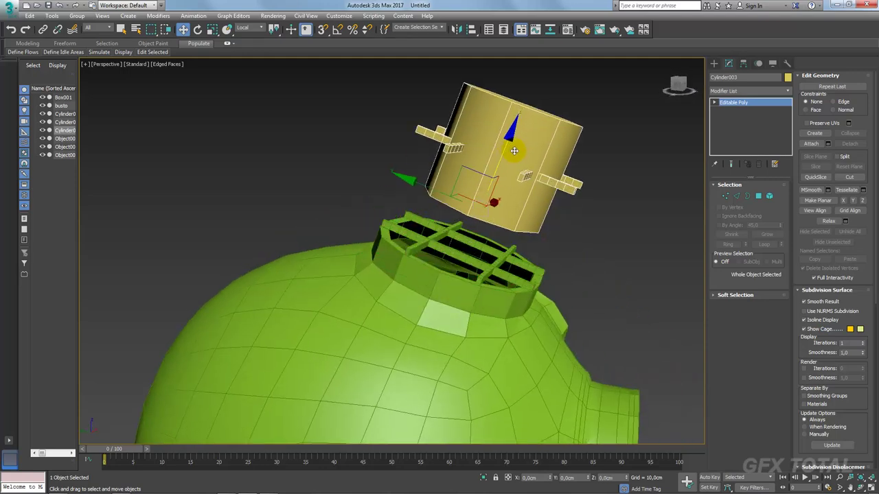
{"action": "middle_click_drag", "start_coordinate": [487, 196], "coordinate": [548, 200], "text": "alt"}
Attach the green grille bars to the cylinder and delete the cylinder body element.
{"action": "left_click", "coordinate": [817, 145]}
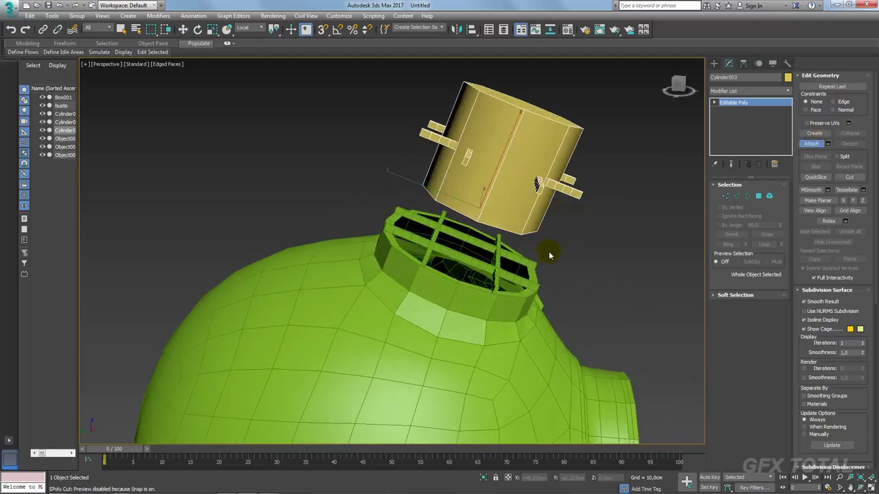
{"action": "left_click", "coordinate": [527, 252]}
{"action": "left_click", "coordinate": [768, 196]}
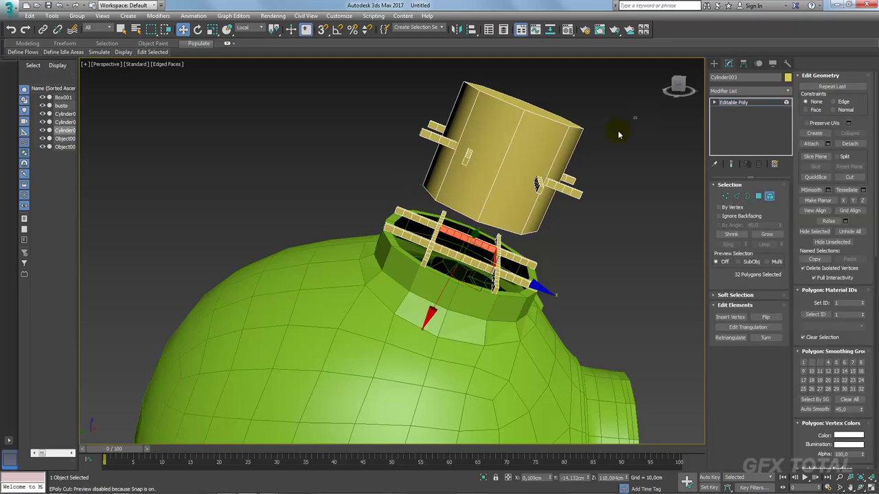
{"action": "left_click", "coordinate": [532, 187]}
{"action": "key", "text": "Delete"}
{"action": "left_click", "coordinate": [733, 102]}
Rotate the bar grid and lower it onto the ring opening.
{"action": "mouse_move", "coordinate": [563, 193]}
{"action": "middle_mouse_down", "text": "alt"}
{"action": "mouse_move", "coordinate": [481, 254]}
{"action": "mouse_move", "coordinate": [475, 282]}
{"action": "middle_mouse_up", "text": "alt"}
{"action": "key", "text": "e"}
{"action": "left_click_drag", "start_coordinate": [467, 298], "coordinate": [481, 289]}
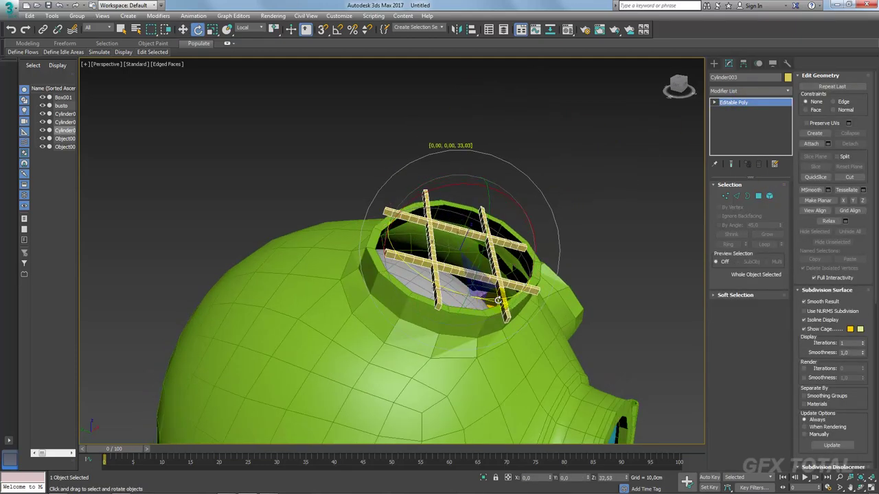
{"action": "key", "text": "w"}
{"action": "mouse_move", "coordinate": [480, 288]}
{"action": "middle_mouse_down", "text": "alt"}
{"action": "mouse_move", "coordinate": [498, 270]}
{"action": "mouse_move", "coordinate": [506, 138]}
{"action": "middle_mouse_up", "text": "alt"}
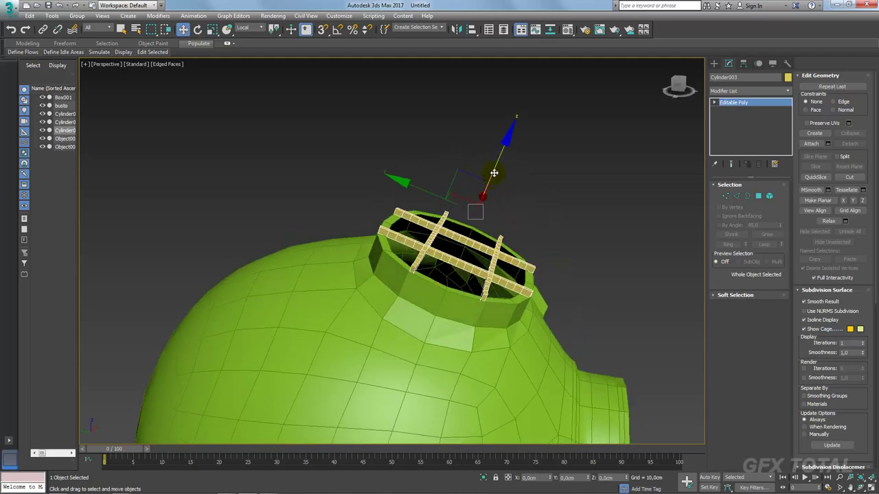
{"action": "mouse_move", "coordinate": [506, 157]}
{"action": "left_mouse_down"}
{"action": "mouse_move", "coordinate": [535, 171]}
{"action": "mouse_move", "coordinate": [557, 101]}
{"action": "mouse_move", "coordinate": [496, 183]}
{"action": "left_mouse_up"}
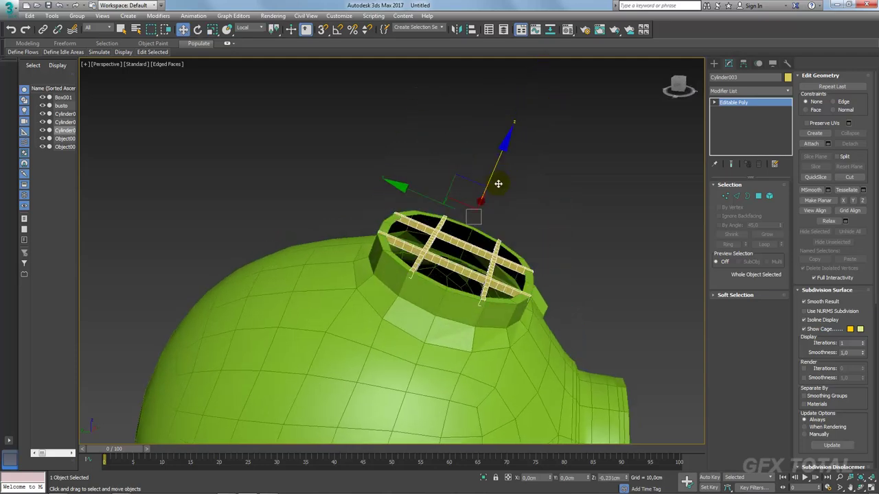
{"action": "mouse_move", "coordinate": [536, 202]}
{"action": "middle_mouse_down", "text": "alt"}
{"action": "mouse_move", "coordinate": [508, 242]}
{"action": "mouse_move", "coordinate": [555, 200]}
{"action": "middle_mouse_up", "text": "alt"}
{"action": "scroll", "coordinate": [508, 242], "scroll_direction": "up", "scroll_amount": 4}
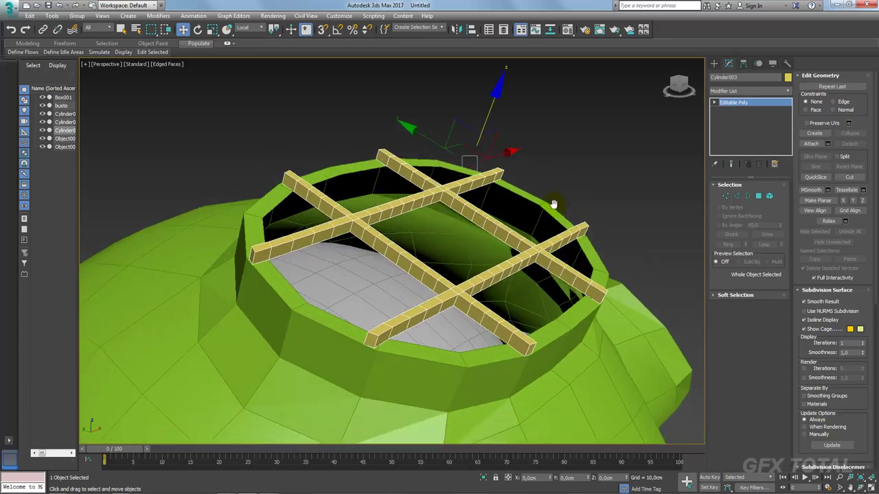
{"action": "left_click", "coordinate": [736, 196]}
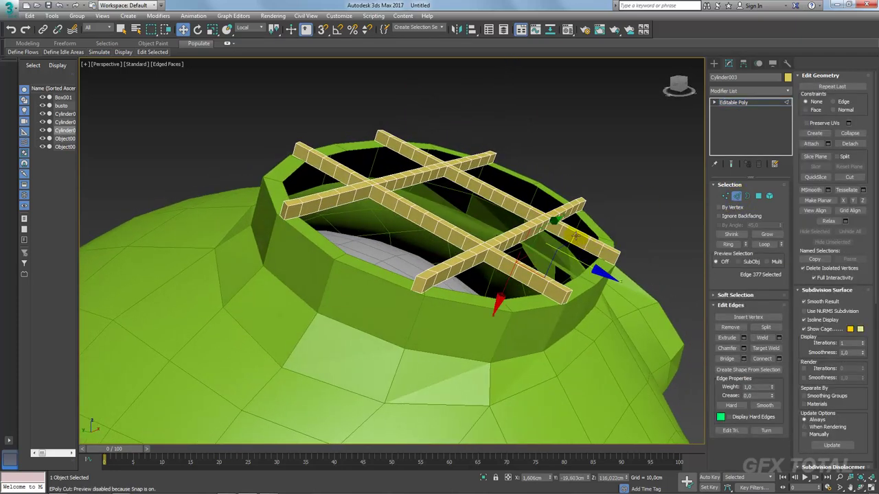
Ring-select a bar edge and Connect the ring with 2 segments across every bar.
{"action": "left_click", "coordinate": [576, 237]}
{"action": "left_click", "coordinate": [728, 244]}
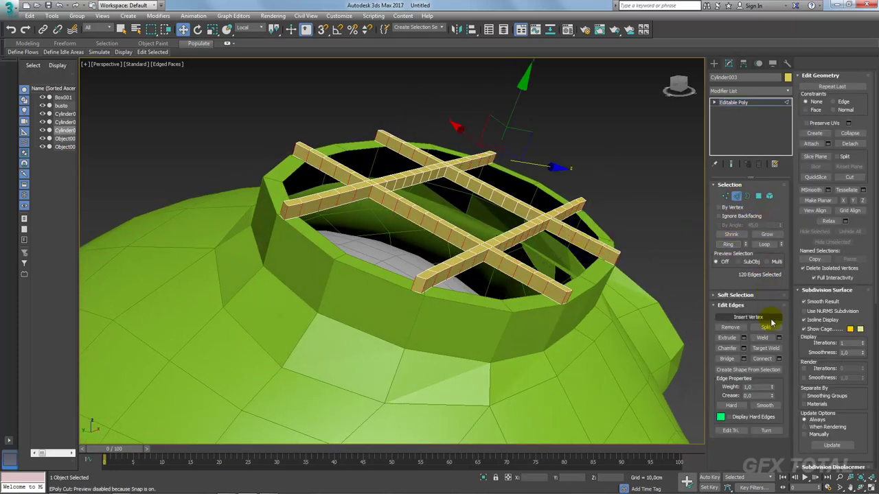
{"action": "left_click", "coordinate": [778, 358]}
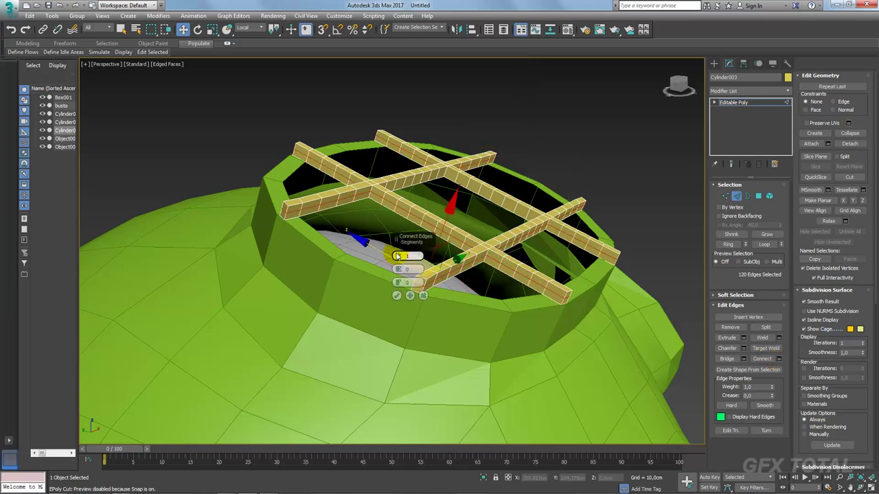
{"action": "left_click_drag", "start_coordinate": [407, 255], "coordinate": [451, 233]}
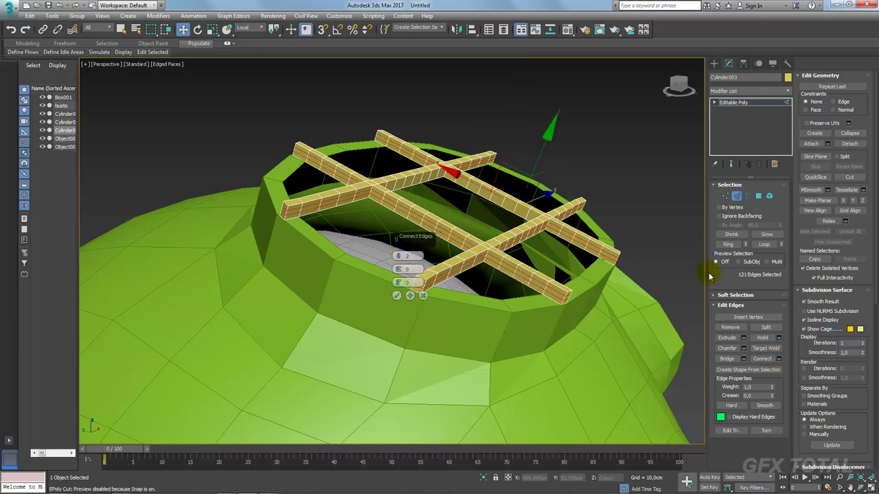
{"action": "left_click", "coordinate": [397, 295]}
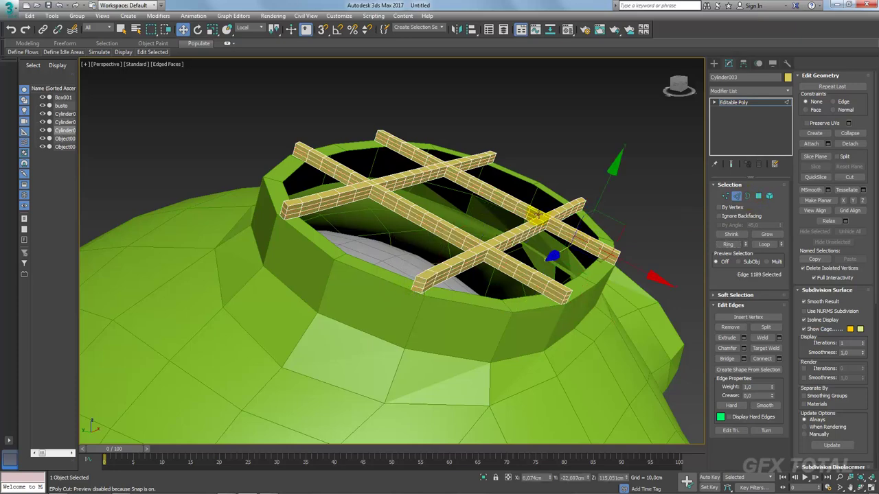
{"action": "left_click", "coordinate": [780, 246]}
{"action": "left_click", "coordinate": [760, 196]}
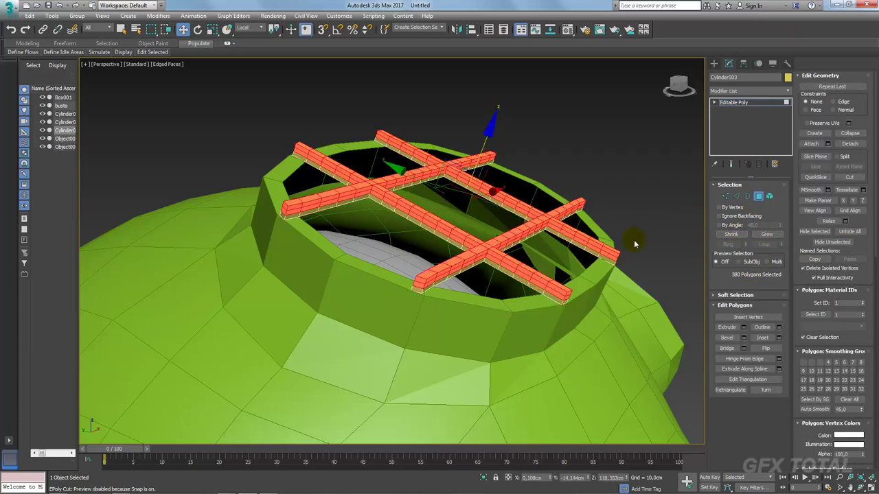
Add an FFD 4x4x4 modifier to the grille bars.
{"action": "left_click", "coordinate": [787, 91]}
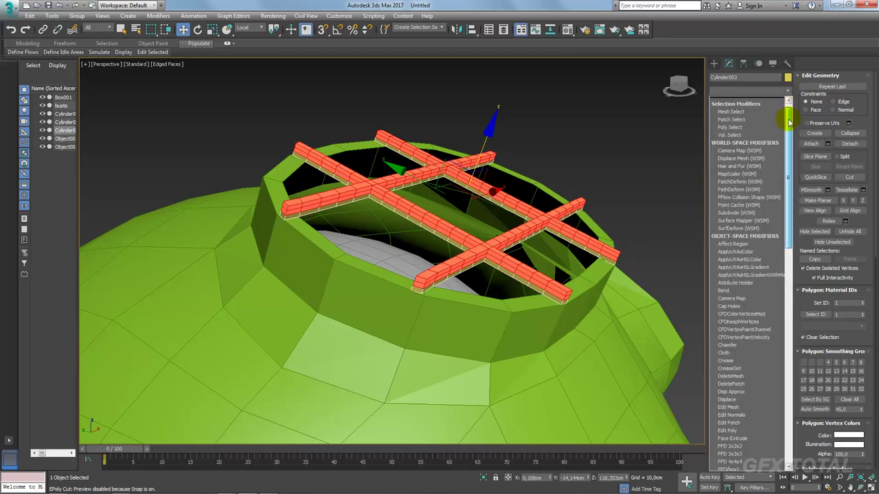
{"action": "left_click_drag", "start_coordinate": [785, 118], "coordinate": [783, 213]}
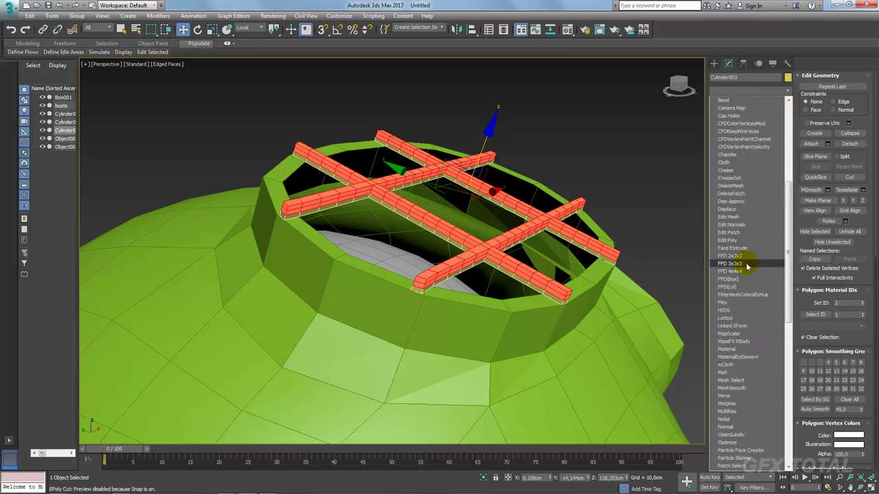
{"action": "left_click", "coordinate": [740, 273]}
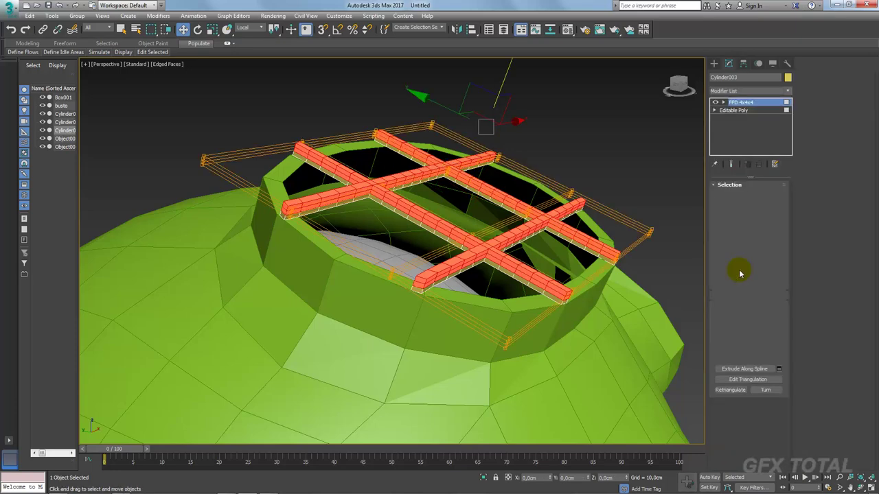
{"action": "left_click", "coordinate": [723, 103]}
{"action": "left_click", "coordinate": [747, 110]}
Raise the middle FFD control points to arch the bars, then convert to Editable Poly.
{"action": "middle_click_drag", "start_coordinate": [539, 163], "coordinate": [341, 130], "text": "alt"}
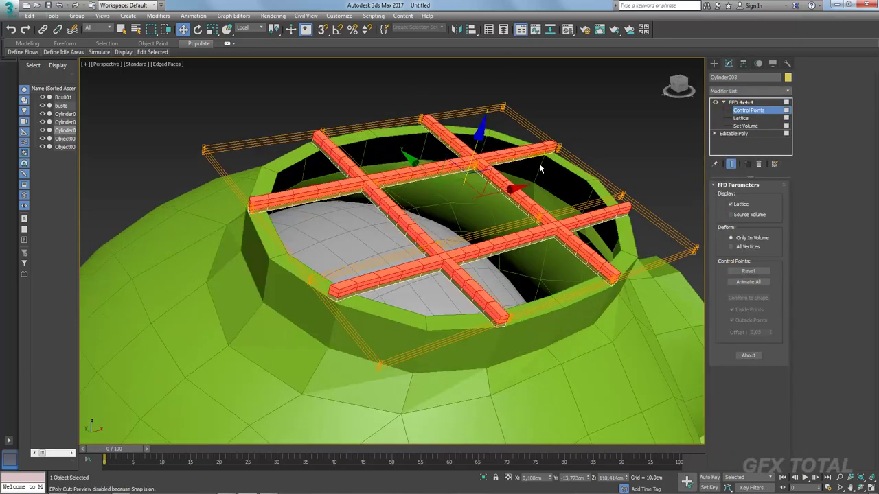
{"action": "left_click_drag", "start_coordinate": [341, 130], "coordinate": [536, 261]}
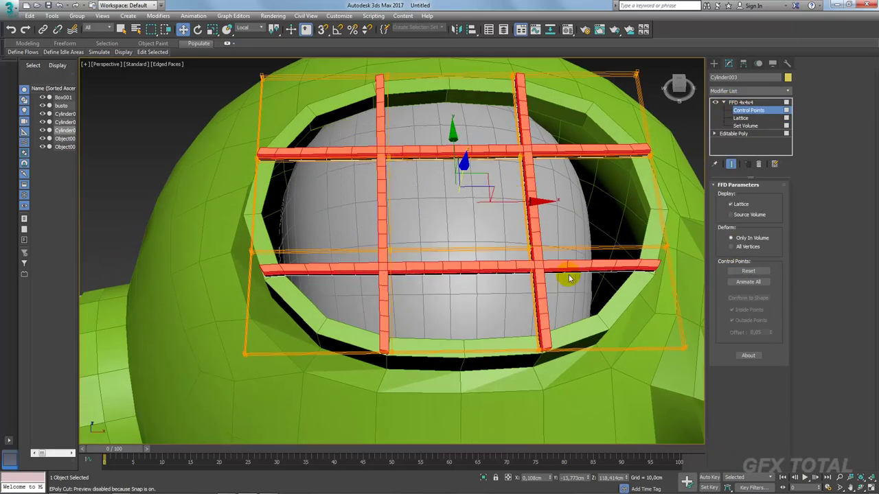
{"action": "middle_click_drag", "start_coordinate": [568, 278], "coordinate": [522, 206], "text": "alt"}
{"action": "left_click_drag", "start_coordinate": [502, 155], "coordinate": [500, 125]}
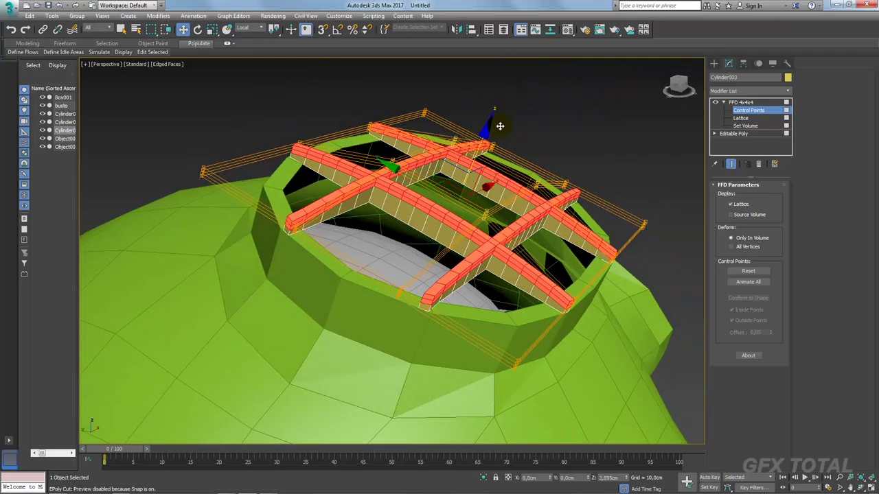
{"action": "middle_click_drag", "start_coordinate": [499, 126], "coordinate": [504, 169], "text": "alt"}
{"action": "left_click", "coordinate": [738, 102]}
{"action": "left_click", "coordinate": [723, 101]}
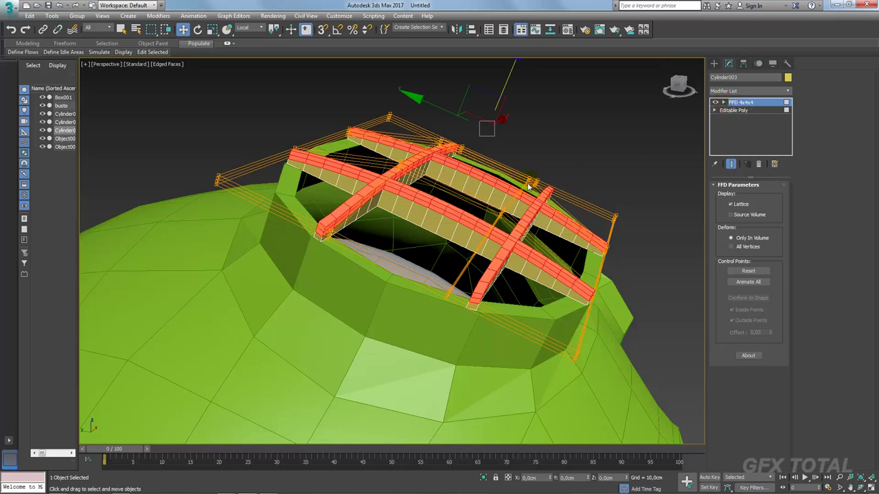
{"action": "right_click", "coordinate": [525, 178]}
{"action": "left_click", "coordinate": [652, 282]}
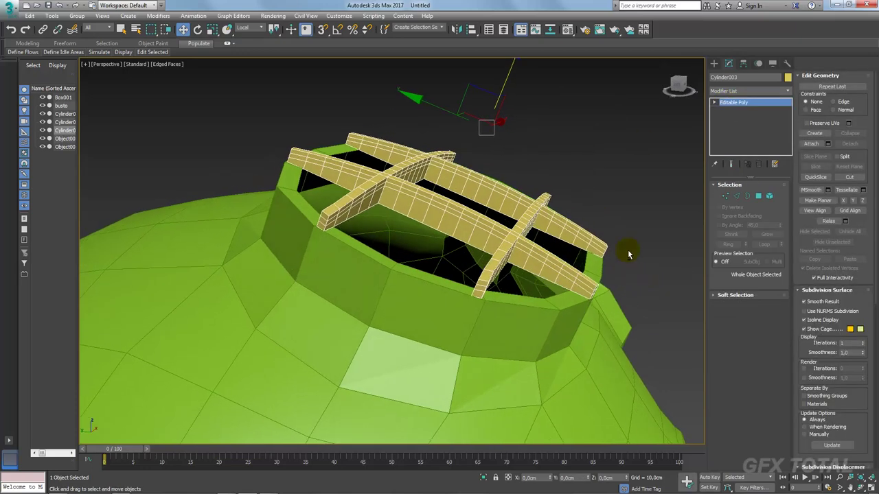
Detach the helmet's top rim border polygons as a clone.
{"action": "mouse_move", "coordinate": [627, 249]}
{"action": "middle_mouse_down", "text": "alt"}
{"action": "mouse_move", "coordinate": [493, 133]}
{"action": "mouse_move", "coordinate": [476, 226]}
{"action": "mouse_move", "coordinate": [516, 202]}
{"action": "mouse_move", "coordinate": [296, 326]}
{"action": "mouse_move", "coordinate": [363, 278]}
{"action": "middle_mouse_up", "text": "alt"}
{"action": "left_click", "coordinate": [304, 324]}
{"action": "scroll", "coordinate": [318, 324], "scroll_direction": "up", "scroll_amount": 3}
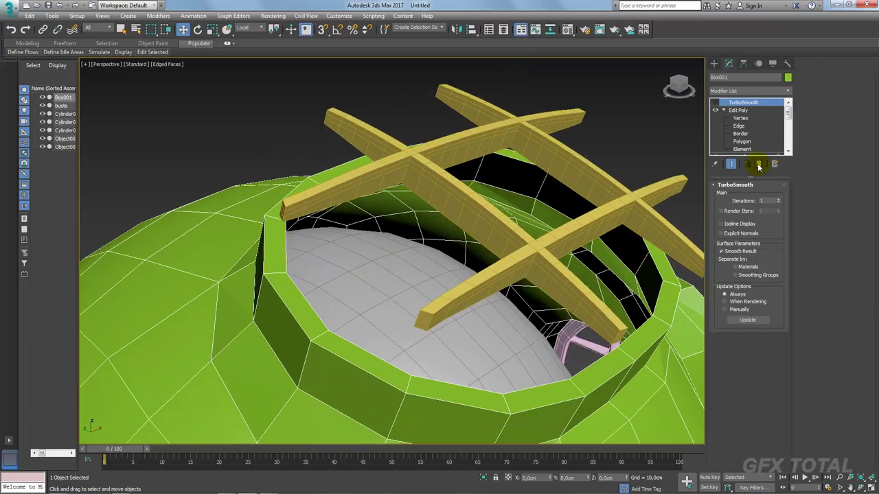
{"action": "left_click", "coordinate": [740, 134]}
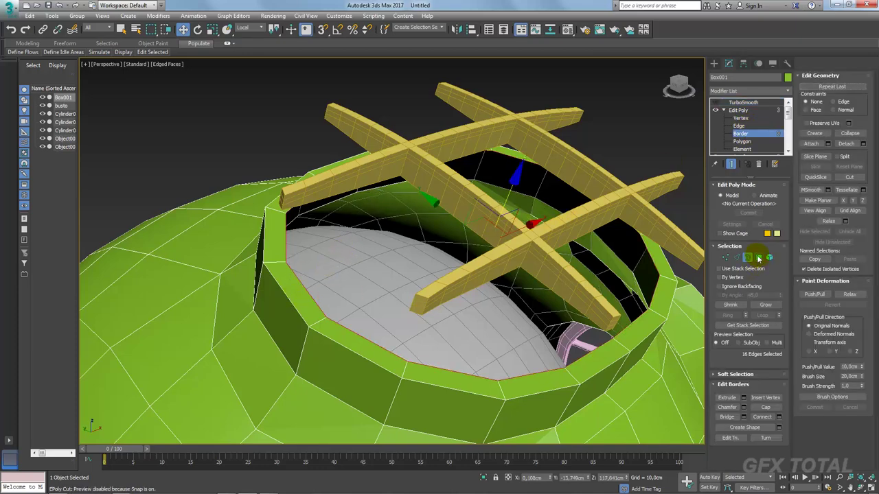
{"action": "left_click", "coordinate": [759, 258], "text": "ctrl"}
{"action": "left_click", "coordinate": [847, 144]}
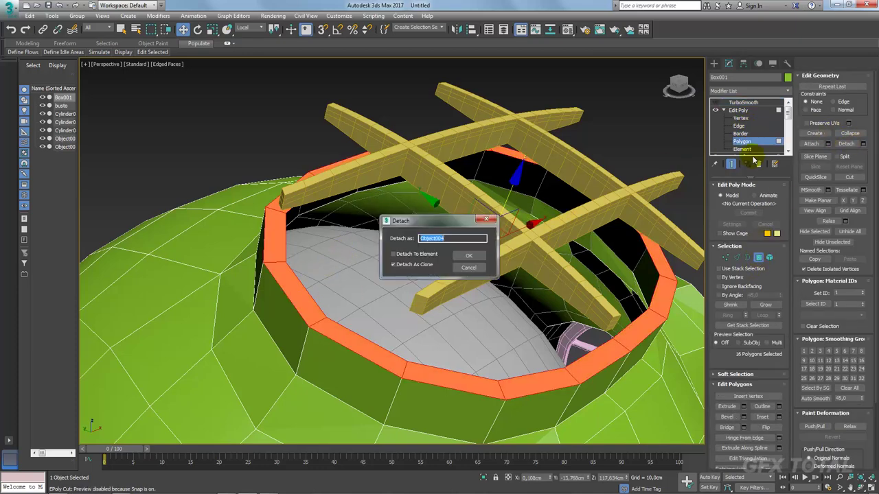
{"action": "left_click", "coordinate": [467, 255]}
Select the detached rim ring object together with the crossed bars.
{"action": "left_click", "coordinate": [741, 103]}
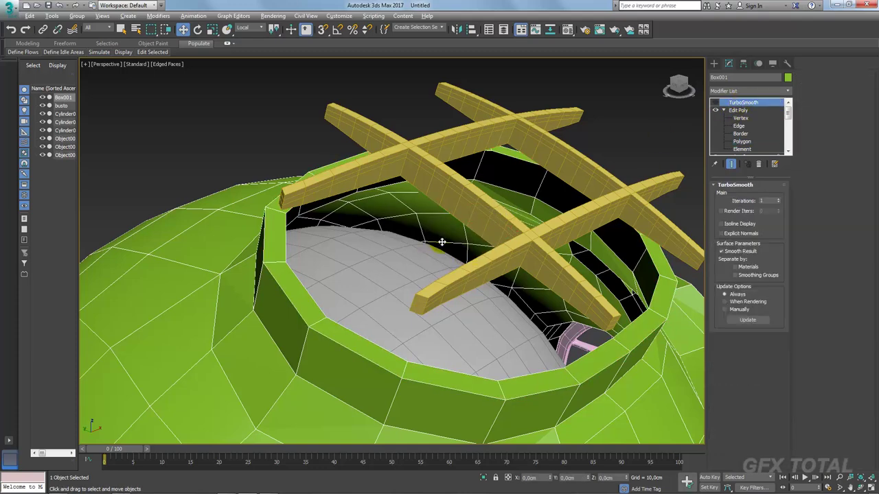
{"action": "middle_click_drag", "start_coordinate": [442, 242], "coordinate": [385, 257], "text": "alt"}
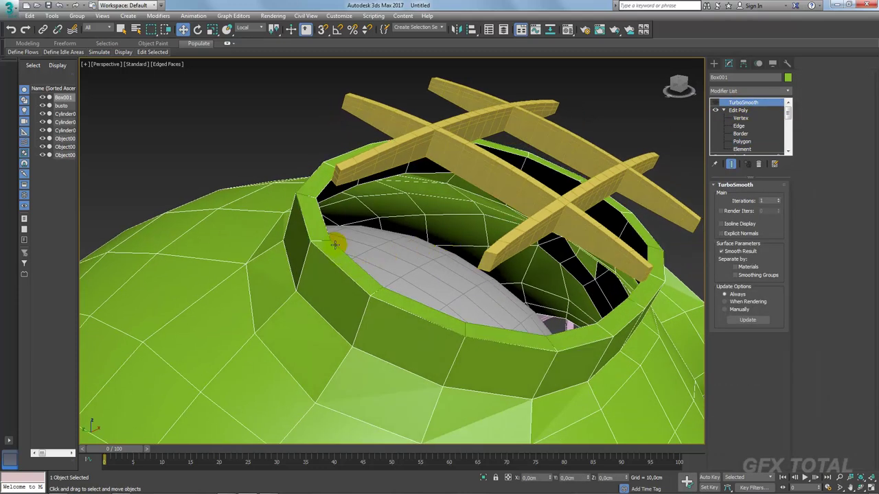
{"action": "left_click", "coordinate": [318, 180]}
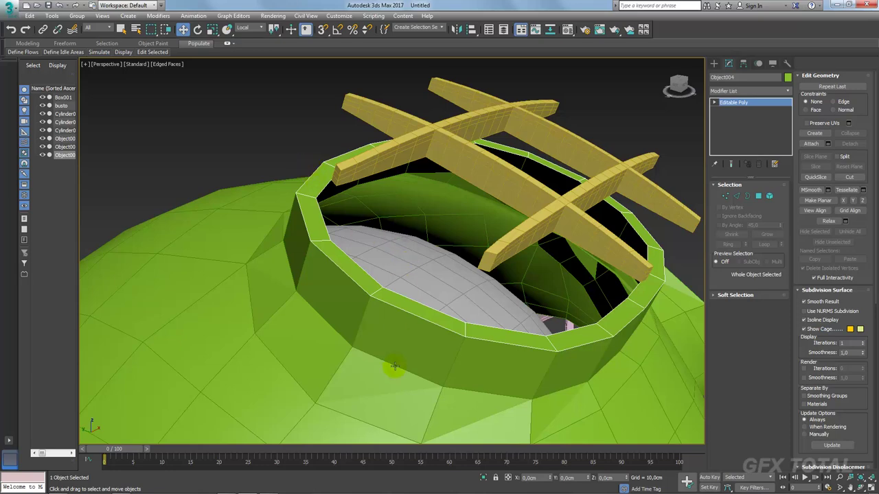
{"action": "left_click", "coordinate": [499, 168], "text": "ctrl"}
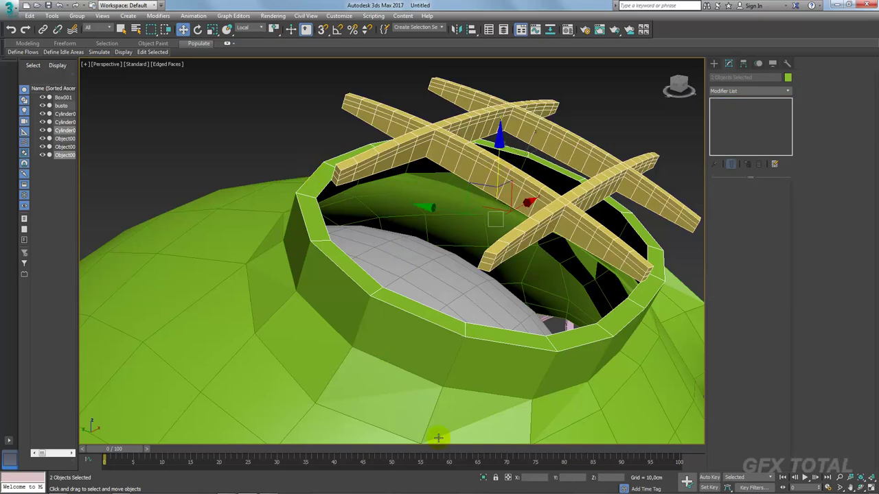
Isolate the bars and rim, then select the bar grid Cylinder003 in Polygon mode.
{"action": "left_click", "coordinate": [482, 477]}
{"action": "mouse_move", "coordinate": [446, 327]}
{"action": "middle_mouse_down", "text": "alt"}
{"action": "mouse_move", "coordinate": [453, 261]}
{"action": "mouse_move", "coordinate": [426, 235]}
{"action": "mouse_move", "coordinate": [533, 204]}
{"action": "middle_mouse_up", "text": "alt"}
{"action": "left_click", "coordinate": [440, 244]}
{"action": "left_click", "coordinate": [758, 197]}
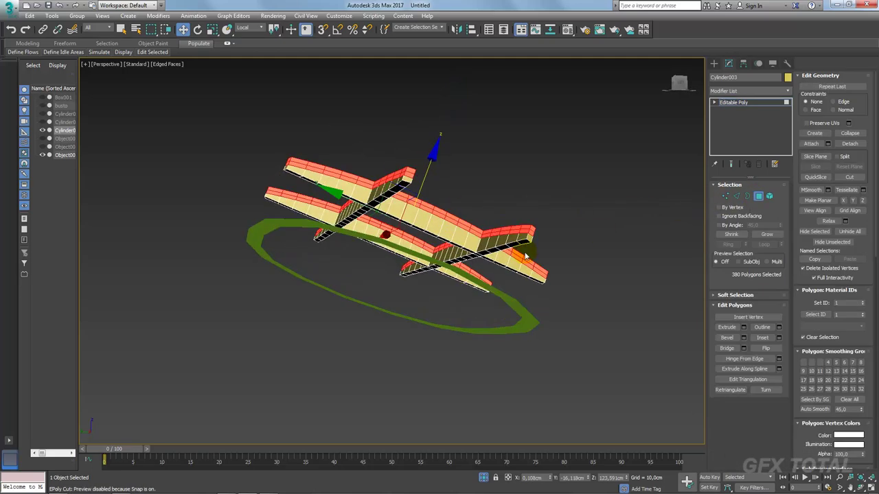
{"action": "mouse_move", "coordinate": [412, 206]}
{"action": "middle_mouse_down", "text": "alt"}
{"action": "mouse_move", "coordinate": [309, 138]}
{"action": "mouse_move", "coordinate": [244, 60]}
{"action": "middle_mouse_up", "text": "alt"}
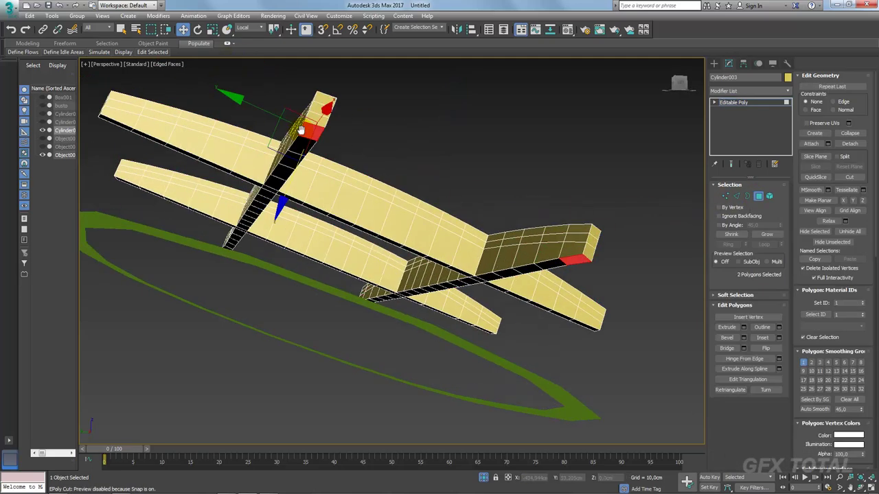
{"action": "mouse_move", "coordinate": [246, 100]}
{"action": "middle_mouse_down", "text": "alt"}
{"action": "mouse_move", "coordinate": [215, 197]}
{"action": "mouse_move", "coordinate": [320, 227]}
{"action": "middle_mouse_up", "text": "alt"}
Ctrl-select each bar's end face where it meets the green ring.
{"action": "left_click", "coordinate": [216, 141], "text": "ctrl"}
{"action": "left_click", "coordinate": [264, 208], "text": "ctrl"}
{"action": "middle_click_drag", "start_coordinate": [265, 231], "coordinate": [269, 264], "text": "alt"}
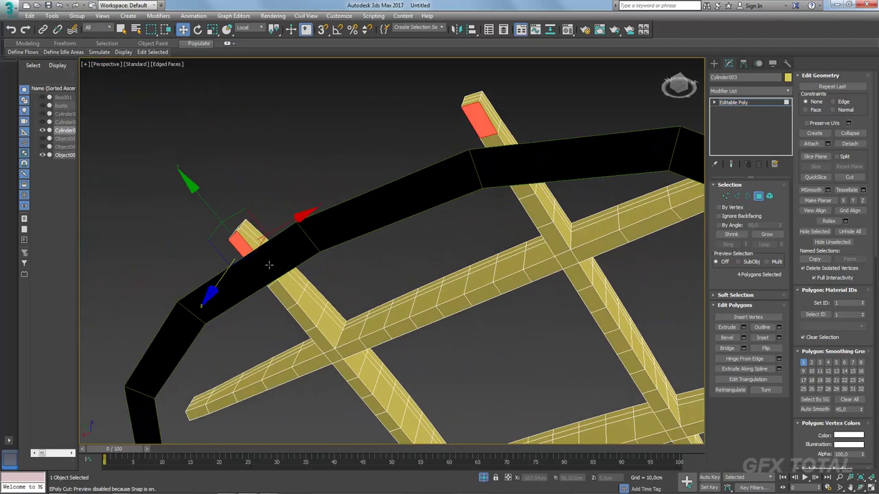
{"action": "left_click", "coordinate": [194, 412], "text": "ctrl"}
{"action": "middle_click_drag", "start_coordinate": [317, 382], "coordinate": [348, 281], "text": "alt"}
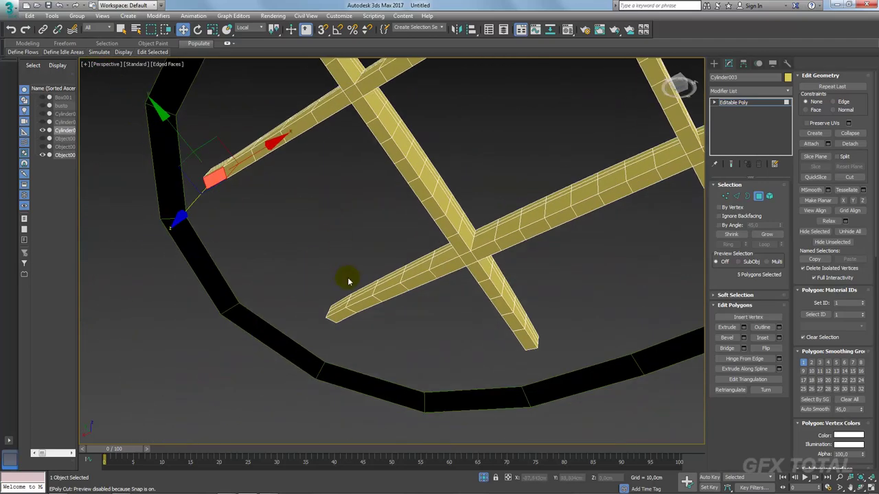
{"action": "left_click", "coordinate": [337, 315], "text": "ctrl"}
{"action": "left_click", "coordinate": [526, 339], "text": "ctrl"}
{"action": "mouse_move", "coordinate": [526, 340]}
{"action": "middle_mouse_down", "text": "alt"}
{"action": "mouse_move", "coordinate": [535, 284]}
{"action": "mouse_move", "coordinate": [481, 205]}
{"action": "middle_mouse_up", "text": "alt"}
{"action": "scroll", "coordinate": [439, 226], "scroll_direction": "down", "scroll_amount": 5}
{"action": "middle_click_drag", "start_coordinate": [440, 227], "coordinate": [453, 206], "text": "alt"}
Return Cylinder003 to object level and view the grille from above.
{"action": "left_click", "coordinate": [733, 102]}
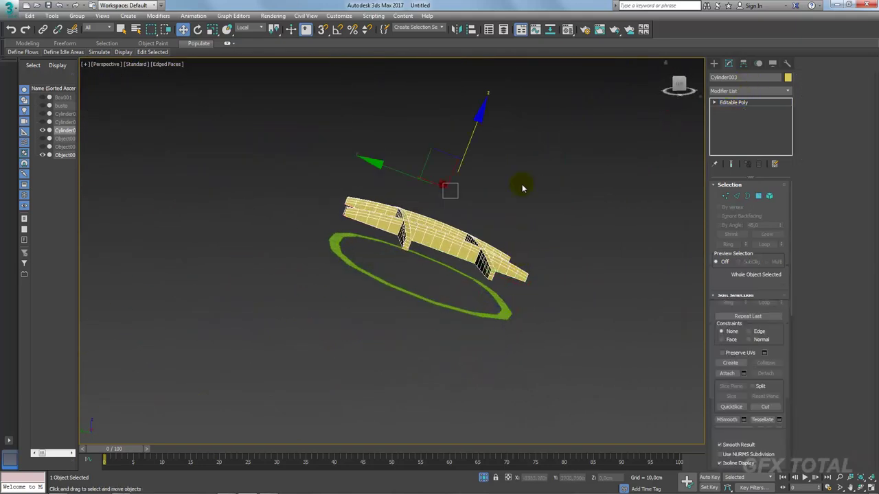
{"action": "scroll", "coordinate": [473, 152], "scroll_direction": "up", "scroll_amount": 3}
{"action": "middle_click_drag", "start_coordinate": [461, 129], "coordinate": [447, 174], "text": "alt"}
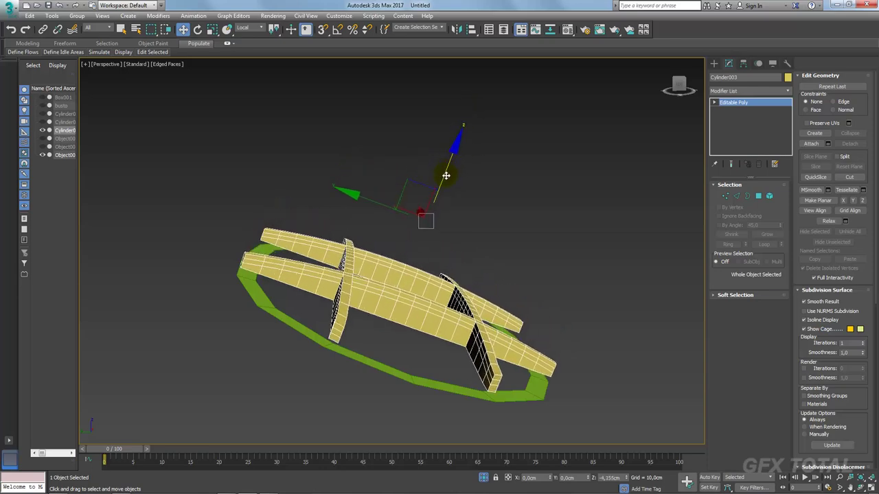
Select the green ring Object004 and pick ring edges under the first bar ends in Edge mode.
{"action": "left_click", "coordinate": [364, 356]}
{"action": "mouse_move", "coordinate": [364, 356]}
{"action": "middle_mouse_down", "text": "alt"}
{"action": "mouse_move", "coordinate": [392, 368]}
{"action": "mouse_move", "coordinate": [514, 240]}
{"action": "middle_mouse_up", "text": "alt"}
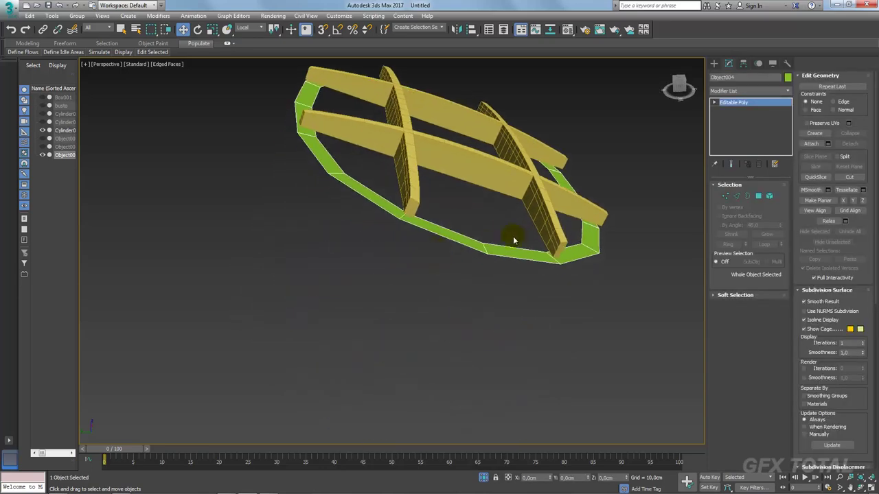
{"action": "left_click", "coordinate": [736, 196]}
{"action": "left_click", "coordinate": [410, 221]}
{"action": "middle_click_drag", "start_coordinate": [410, 221], "coordinate": [556, 258], "text": "alt"}
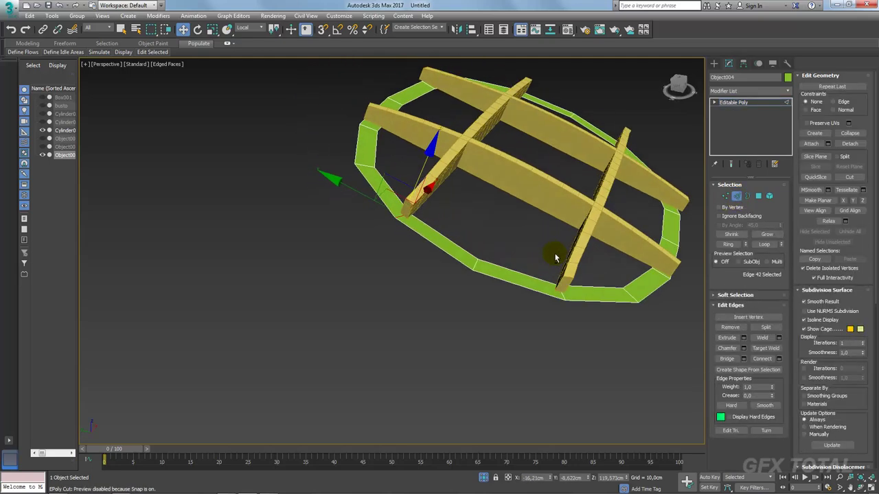
{"action": "left_click", "coordinate": [563, 296], "text": "ctrl"}
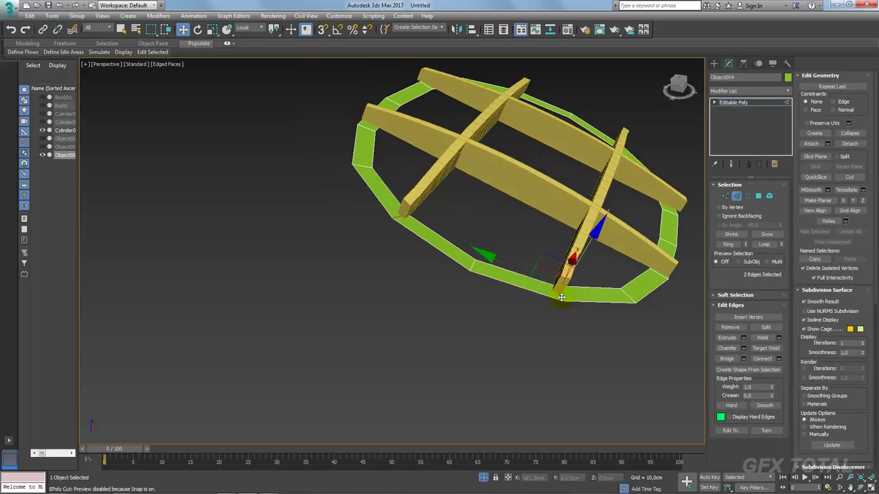
Add the remaining ring edges beneath the bar ends, eight in total.
{"action": "scroll", "coordinate": [594, 303], "scroll_direction": "up", "scroll_amount": 3}
{"action": "scroll", "coordinate": [594, 303], "scroll_direction": "down", "scroll_amount": 3}
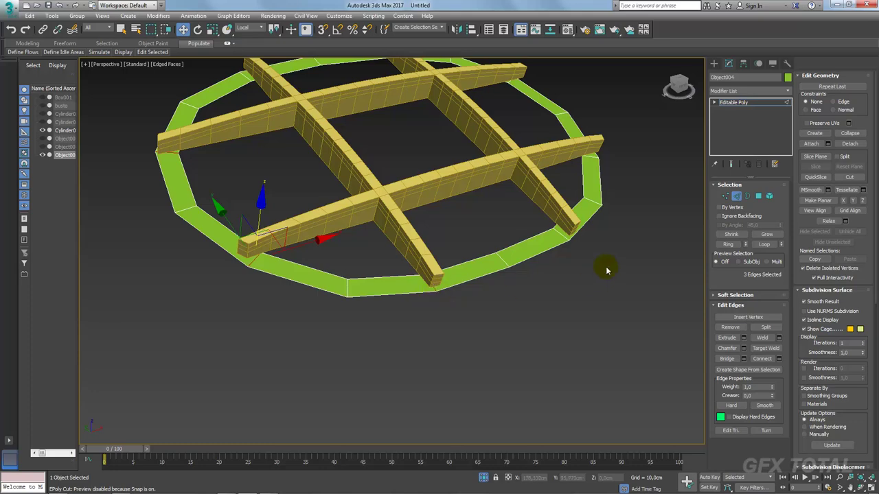
{"action": "left_click", "coordinate": [600, 149], "text": "ctrl"}
{"action": "left_click", "coordinate": [591, 156], "text": "ctrl"}
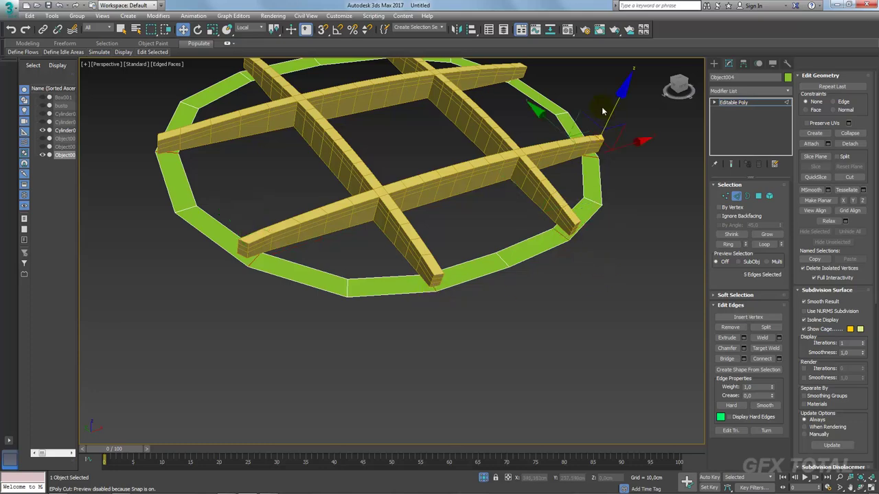
{"action": "middle_click_drag", "start_coordinate": [591, 157], "coordinate": [555, 280], "text": "alt"}
{"action": "scroll", "coordinate": [504, 281], "scroll_direction": "up", "scroll_amount": 4}
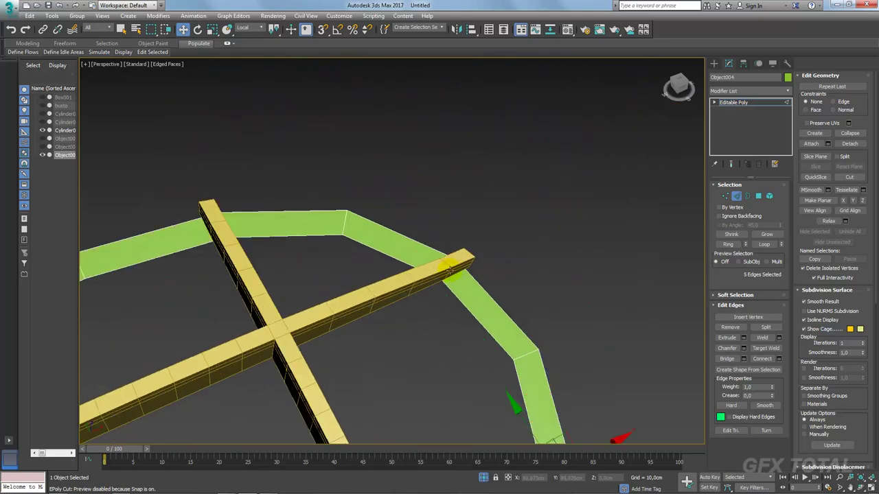
{"action": "left_click", "coordinate": [447, 268], "text": "ctrl"}
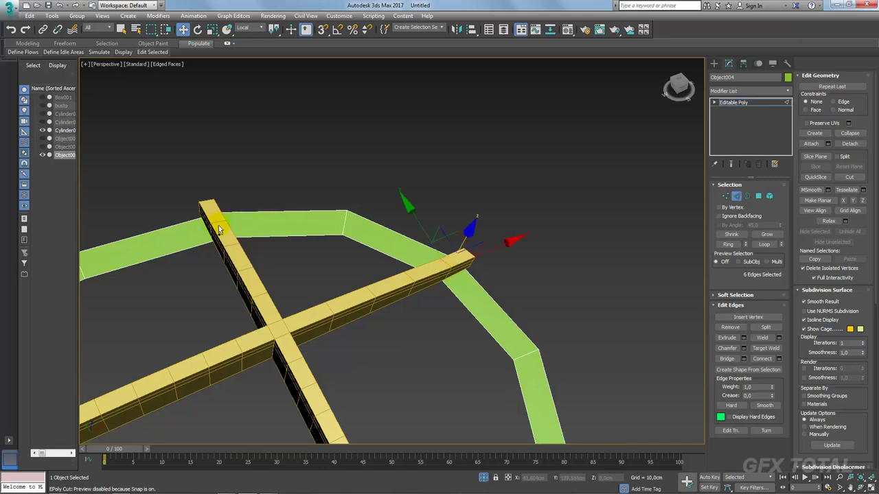
{"action": "left_click", "coordinate": [220, 225], "text": "ctrl"}
{"action": "middle_click_drag", "start_coordinate": [220, 224], "coordinate": [461, 330], "text": "alt"}
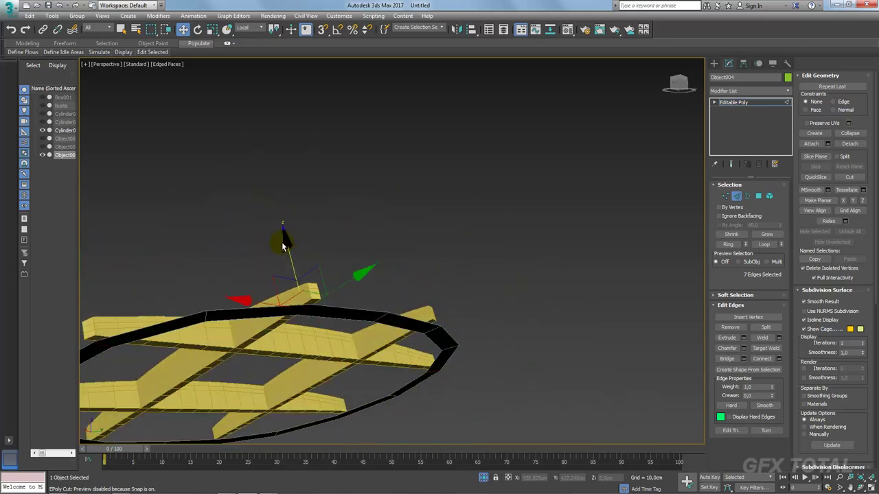
{"action": "mouse_move", "coordinate": [419, 306]}
{"action": "middle_mouse_down", "text": "alt"}
{"action": "mouse_move", "coordinate": [605, 235]}
{"action": "mouse_move", "coordinate": [723, 254]}
{"action": "middle_mouse_up", "text": "alt"}
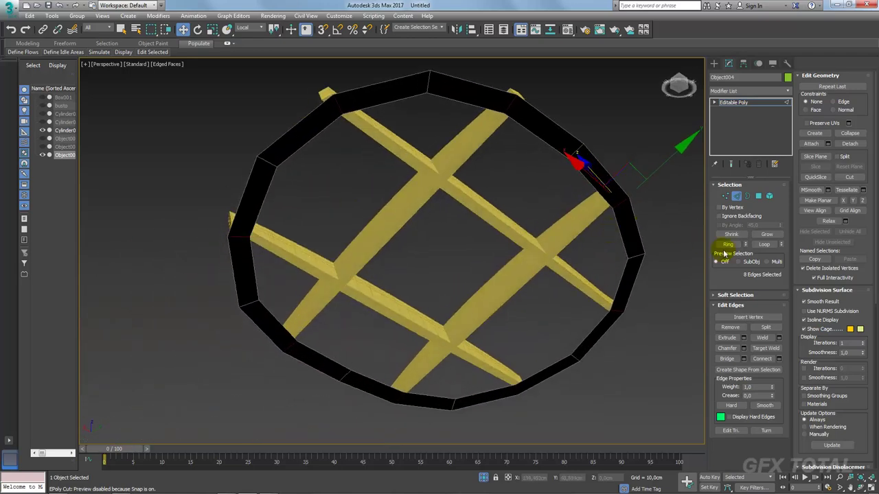
Chamfer the selected ring edges by about 0.271 cm.
{"action": "left_click", "coordinate": [744, 350]}
{"action": "middle_click_drag", "start_coordinate": [426, 295], "coordinate": [447, 279], "text": "alt"}
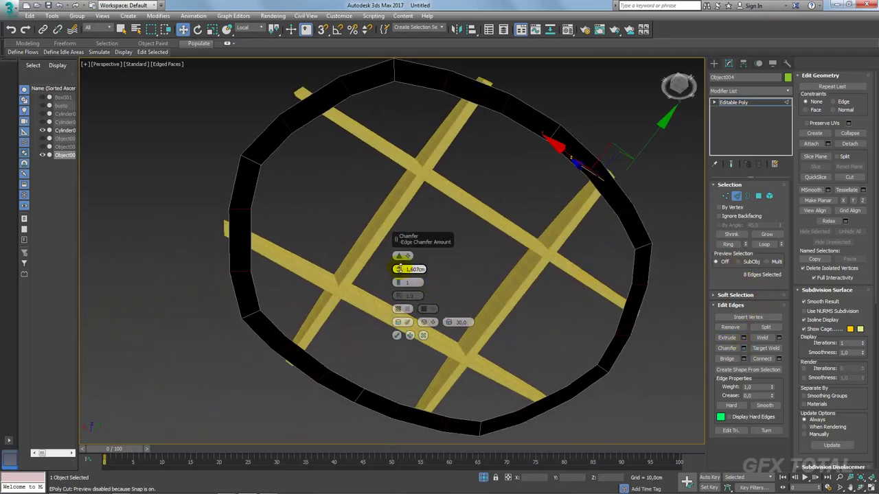
{"action": "left_click_drag", "start_coordinate": [399, 269], "coordinate": [399, 272]}
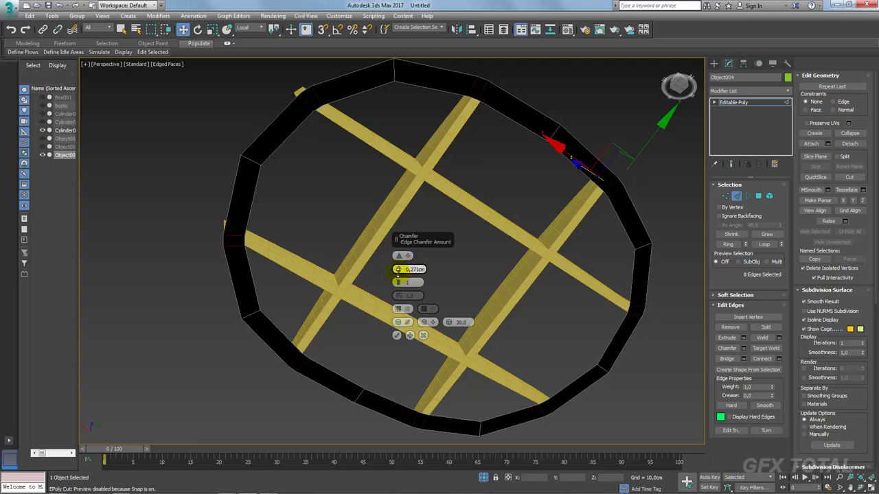
{"action": "left_click", "coordinate": [396, 335]}
{"action": "mouse_move", "coordinate": [393, 157]}
{"action": "middle_mouse_down", "text": "alt"}
{"action": "mouse_move", "coordinate": [556, 270]}
{"action": "mouse_move", "coordinate": [652, 268]}
{"action": "middle_mouse_up", "text": "alt"}
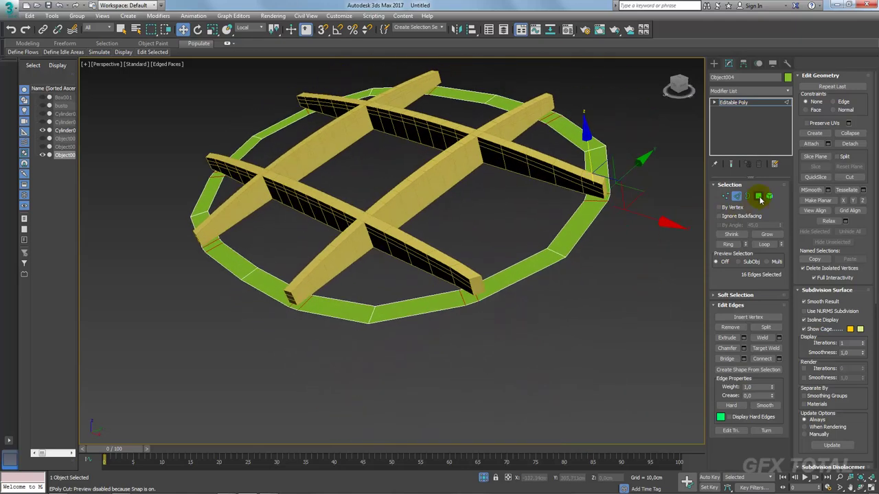
In Polygon mode, deselect the wide ring faces on the right and left sides.
{"action": "left_click", "coordinate": [760, 198]}
{"action": "left_click_drag", "start_coordinate": [644, 249], "coordinate": [488, 274], "text": "alt"}
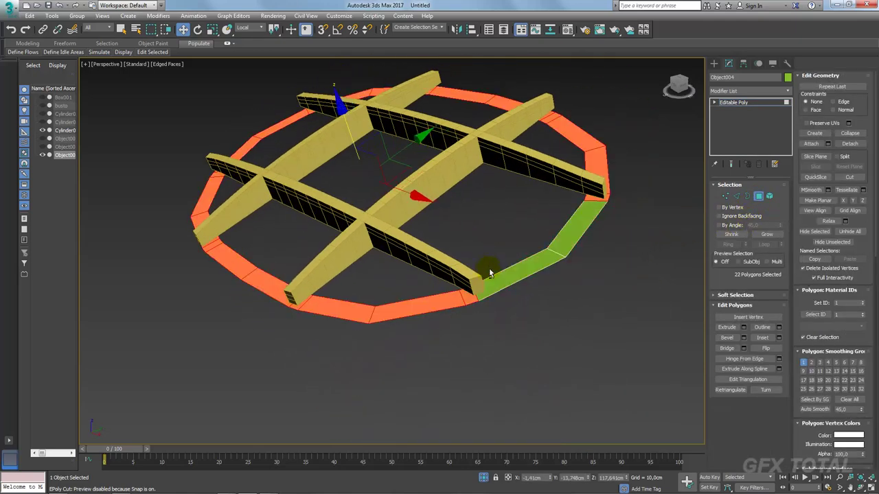
{"action": "middle_click_drag", "start_coordinate": [371, 298], "coordinate": [362, 310], "text": "alt"}
{"action": "left_click_drag", "start_coordinate": [380, 362], "coordinate": [383, 385], "text": "alt"}
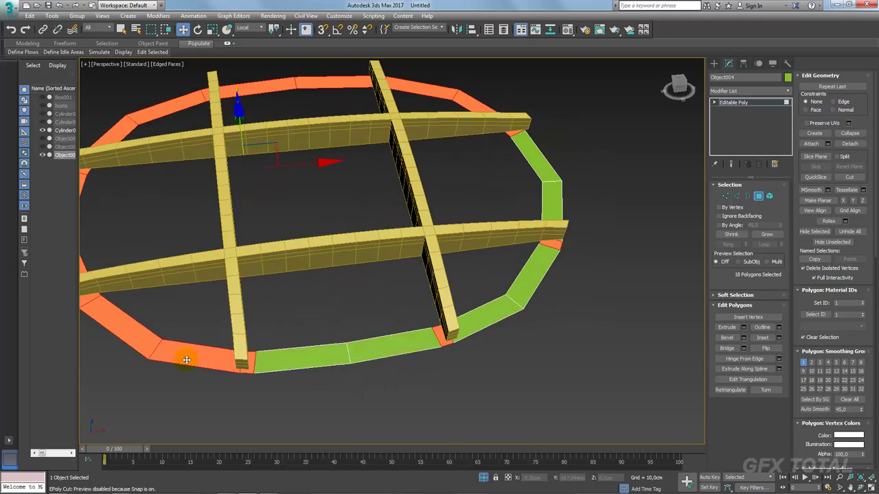
{"action": "middle_click_drag", "start_coordinate": [147, 353], "coordinate": [343, 285], "text": "alt"}
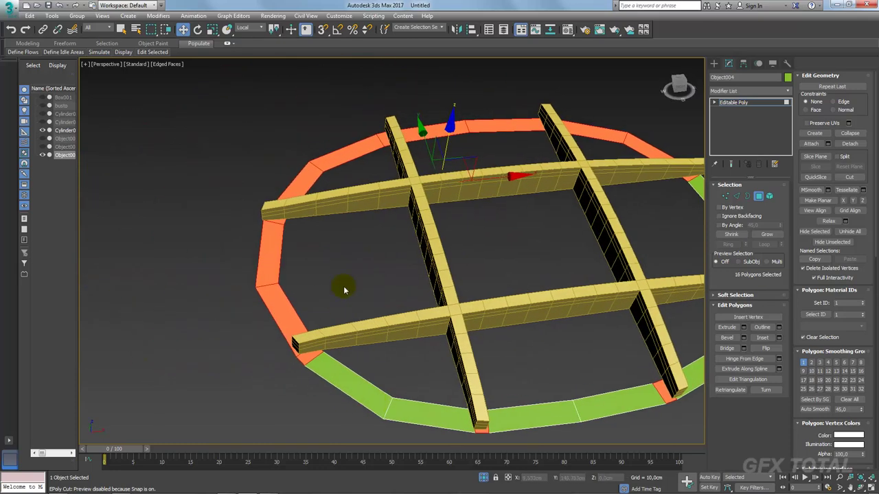
{"action": "left_click_drag", "start_coordinate": [343, 285], "coordinate": [246, 276], "text": "alt"}
Deselect the upper wide ring faces, leaving only the eight narrow chamfered faces.
{"action": "left_click_drag", "start_coordinate": [328, 103], "coordinate": [345, 182], "text": "alt"}
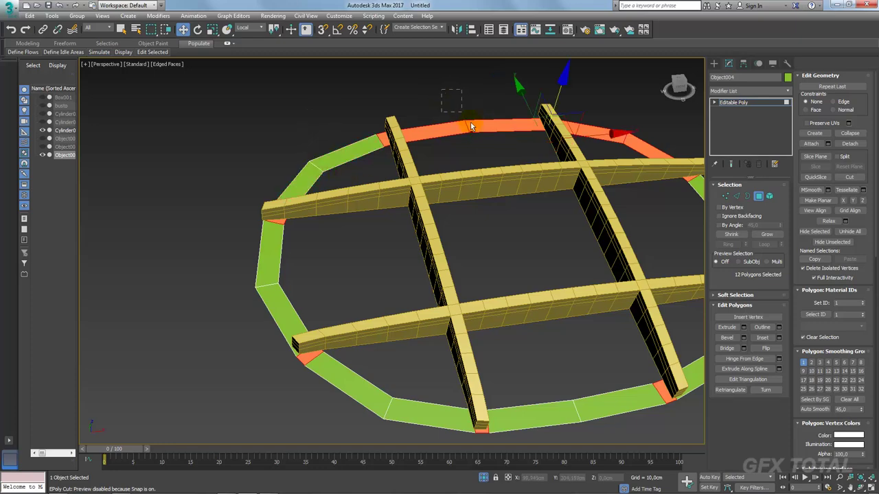
{"action": "left_click_drag", "start_coordinate": [471, 125], "coordinate": [473, 127], "text": "alt"}
{"action": "left_click_drag", "start_coordinate": [628, 152], "coordinate": [640, 158], "text": "alt"}
{"action": "middle_click_drag", "start_coordinate": [641, 158], "coordinate": [677, 172], "text": "alt"}
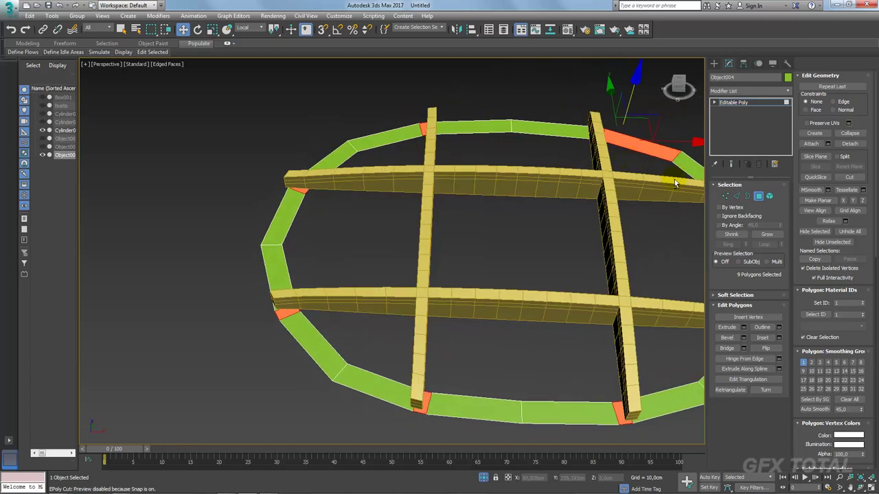
{"action": "left_click_drag", "start_coordinate": [677, 172], "coordinate": [645, 138], "text": "alt"}
{"action": "mouse_move", "coordinate": [645, 137]}
{"action": "middle_mouse_down", "text": "alt"}
{"action": "mouse_move", "coordinate": [527, 242]}
{"action": "mouse_move", "coordinate": [478, 255]}
{"action": "mouse_move", "coordinate": [522, 247]}
{"action": "middle_mouse_up", "text": "alt"}
{"action": "scroll", "coordinate": [478, 255], "scroll_direction": "down", "scroll_amount": 3}
Try attaching the yellow bars to the ring, undo it, and exit Isolate Selection.
{"action": "left_click", "coordinate": [814, 144]}
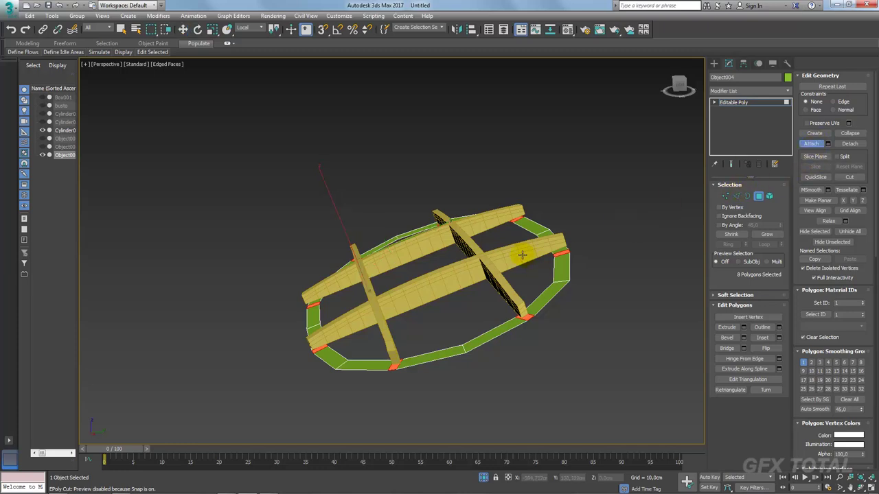
{"action": "left_click", "coordinate": [522, 255]}
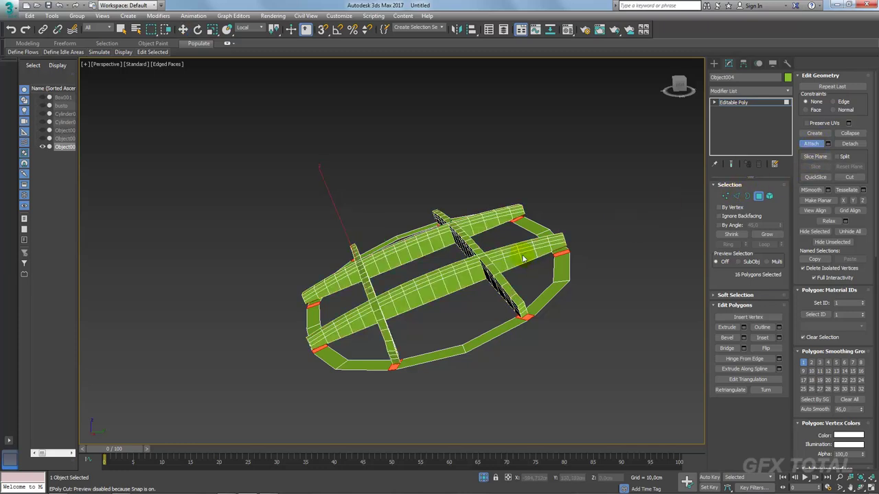
{"action": "key", "text": "ctrl+z"}
{"action": "key", "text": "alt+q"}
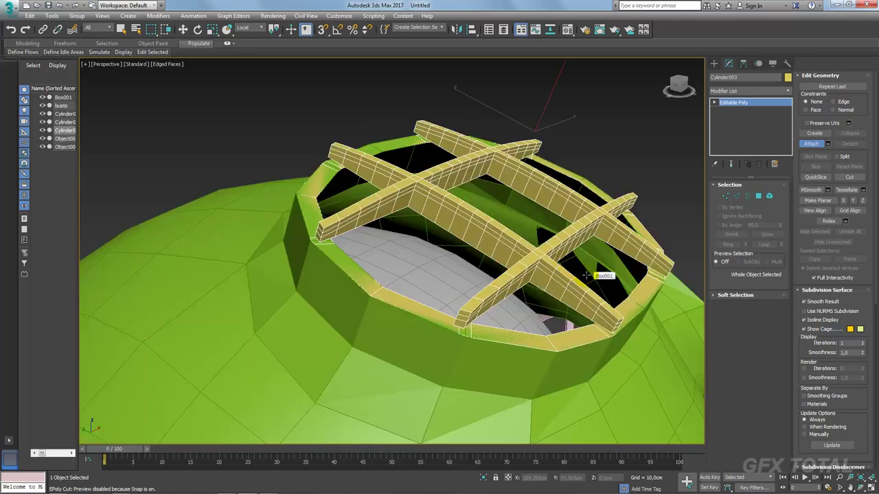
Bridge the bars' end faces to the narrow chamfered rim faces.
{"action": "mouse_move", "coordinate": [586, 275]}
{"action": "middle_mouse_down", "text": "alt"}
{"action": "mouse_move", "coordinate": [539, 271]}
{"action": "mouse_move", "coordinate": [642, 233]}
{"action": "middle_mouse_up", "text": "alt"}
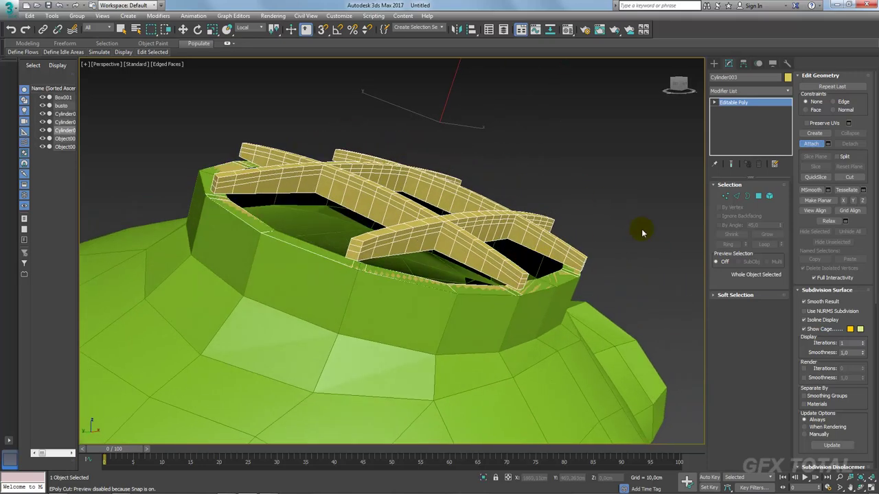
{"action": "left_click", "coordinate": [760, 199]}
{"action": "key", "text": "w"}
{"action": "middle_click_drag", "start_coordinate": [481, 275], "coordinate": [584, 261], "text": "alt"}
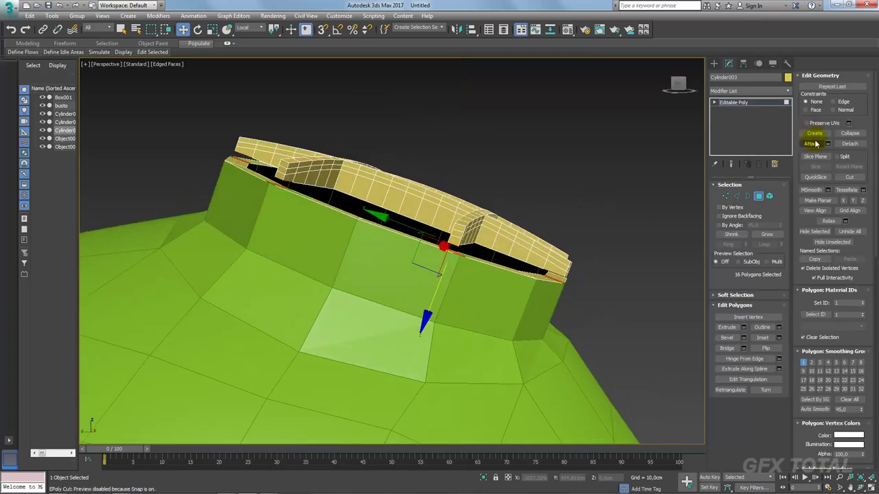
{"action": "left_click", "coordinate": [728, 349]}
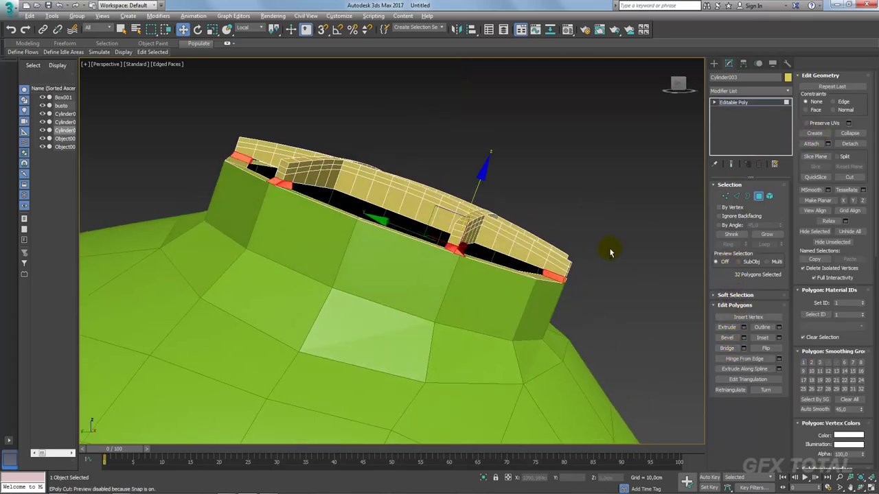
Inspect the bridged bar ends from above and from the side of the rim.
{"action": "mouse_move", "coordinate": [614, 249]}
{"action": "middle_mouse_down", "text": "alt"}
{"action": "mouse_move", "coordinate": [506, 290]}
{"action": "mouse_move", "coordinate": [418, 369]}
{"action": "middle_mouse_up", "text": "alt"}
{"action": "scroll", "coordinate": [440, 330], "scroll_direction": "up", "scroll_amount": 3}
{"action": "scroll", "coordinate": [454, 312], "scroll_direction": "up", "scroll_amount": 3}
{"action": "scroll", "coordinate": [454, 312], "scroll_direction": "down", "scroll_amount": 3}
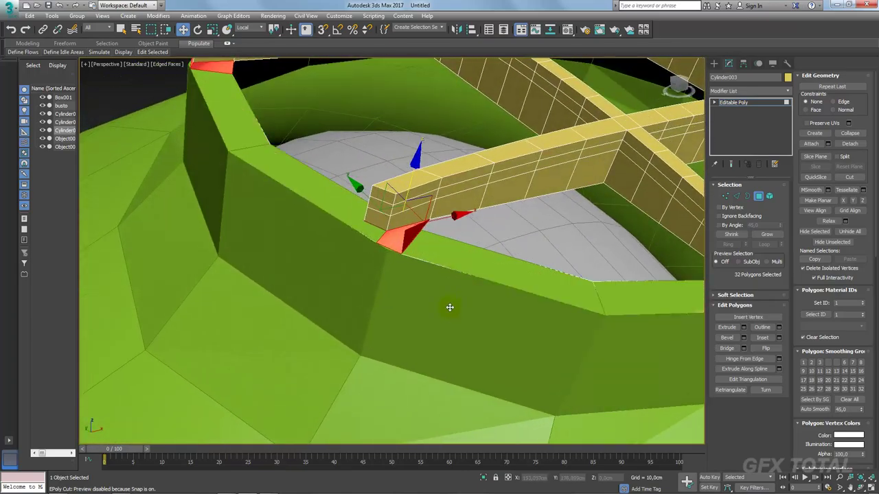
{"action": "scroll", "coordinate": [449, 308], "scroll_direction": "down", "scroll_amount": 3}
{"action": "scroll", "coordinate": [452, 311], "scroll_direction": "down", "scroll_amount": 4}
{"action": "mouse_move", "coordinate": [451, 310]}
{"action": "middle_mouse_down", "text": "alt"}
{"action": "mouse_move", "coordinate": [569, 314]}
{"action": "mouse_move", "coordinate": [502, 334]}
{"action": "middle_mouse_up", "text": "alt"}
{"action": "scroll", "coordinate": [489, 272], "scroll_direction": "up", "scroll_amount": 3}
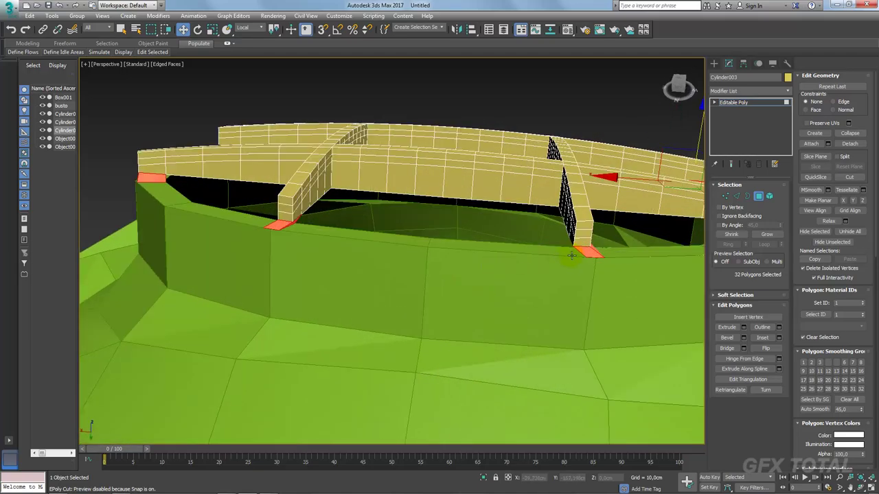
{"action": "mouse_move", "coordinate": [572, 256]}
{"action": "middle_mouse_down", "text": "alt"}
{"action": "mouse_move", "coordinate": [571, 221]}
{"action": "mouse_move", "coordinate": [557, 216]}
{"action": "mouse_move", "coordinate": [653, 208]}
{"action": "middle_mouse_up", "text": "alt"}
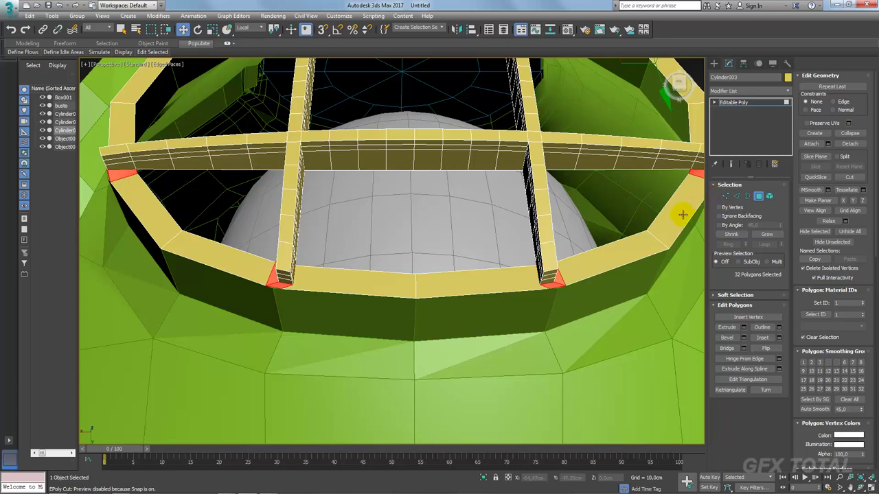
Undo the bridge and isolate the rim and bars again with Alt+Q.
{"action": "key", "text": "ctrl+z"}
{"action": "mouse_move", "coordinate": [606, 255]}
{"action": "middle_mouse_down", "text": "alt"}
{"action": "mouse_move", "coordinate": [587, 249]}
{"action": "mouse_move", "coordinate": [576, 267]}
{"action": "mouse_move", "coordinate": [657, 219]}
{"action": "mouse_move", "coordinate": [575, 236]}
{"action": "middle_mouse_up", "text": "alt"}
{"action": "key", "text": "alt+q"}
{"action": "scroll", "coordinate": [582, 262], "scroll_direction": "down", "scroll_amount": 4}
{"action": "scroll", "coordinate": [525, 278], "scroll_direction": "up", "scroll_amount": 4}
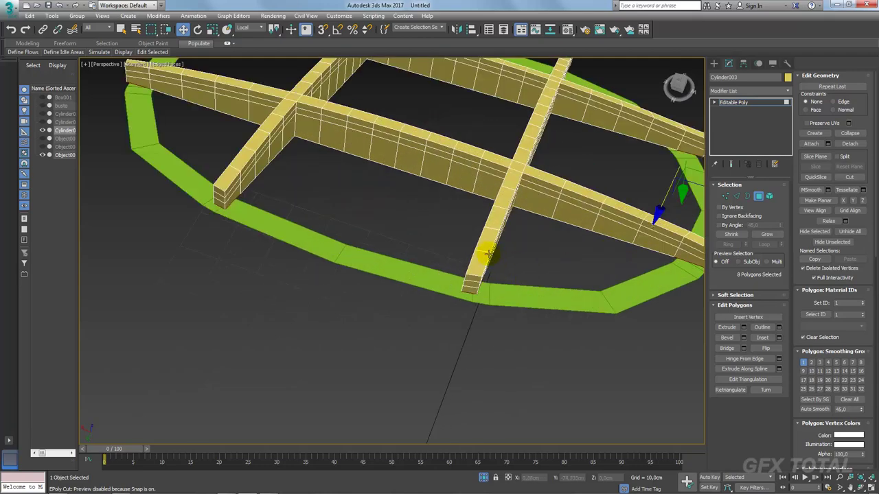
In Vertex mode, select the vertical bar's end vertices and switch to Top view.
{"action": "left_click", "coordinate": [726, 196]}
{"action": "left_click_drag", "start_coordinate": [443, 254], "coordinate": [443, 254]}
{"action": "scroll", "coordinate": [443, 254], "scroll_direction": "down", "scroll_amount": 3}
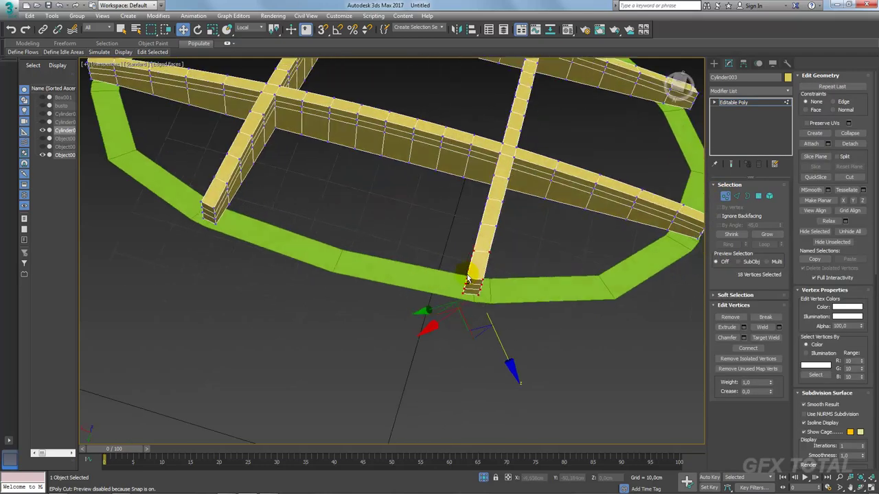
{"action": "middle_click_drag", "start_coordinate": [471, 275], "coordinate": [500, 275], "text": "alt"}
{"action": "key", "text": "t"}
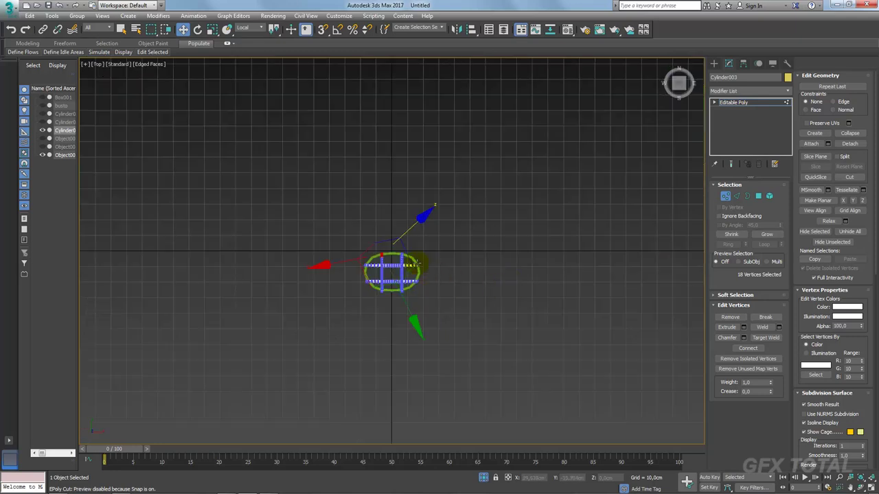
{"action": "mouse_move", "coordinate": [416, 263]}
{"action": "middle_mouse_down", "text": "alt"}
{"action": "mouse_move", "coordinate": [386, 285]}
{"action": "mouse_move", "coordinate": [418, 240]}
{"action": "middle_mouse_up", "text": "alt"}
{"action": "scroll", "coordinate": [384, 279], "scroll_direction": "up", "scroll_amount": 3}
{"action": "scroll", "coordinate": [378, 260], "scroll_direction": "up", "scroll_amount": 3}
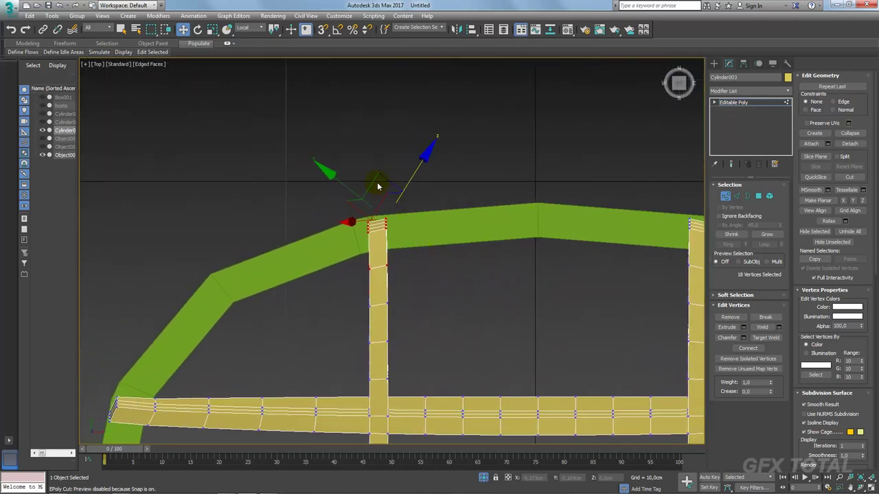
Set the reference coordinate system to View and move the bar end onto the ring.
{"action": "left_click", "coordinate": [245, 28]}
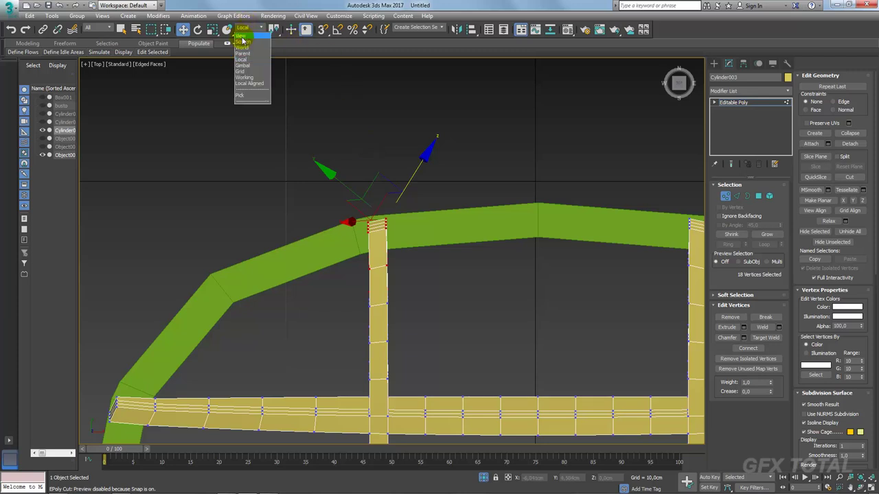
{"action": "left_click", "coordinate": [242, 36]}
{"action": "mouse_move", "coordinate": [412, 217]}
{"action": "left_mouse_down"}
{"action": "mouse_move", "coordinate": [402, 217]}
{"action": "mouse_move", "coordinate": [447, 189]}
{"action": "left_mouse_up"}
{"action": "key", "text": "e"}
{"action": "key", "text": "w"}
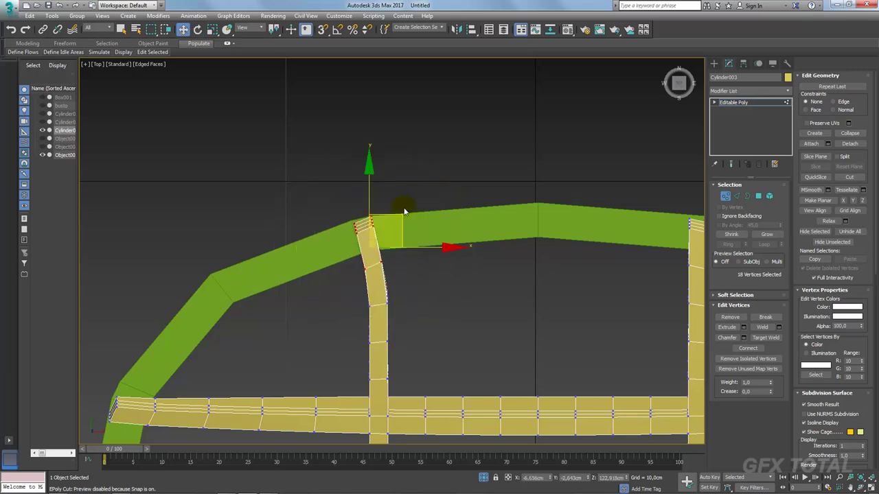
Select the upper horizontal bar's left end vertices and rotate them to follow the ring.
{"action": "scroll", "coordinate": [427, 230], "scroll_direction": "down", "scroll_amount": 2}
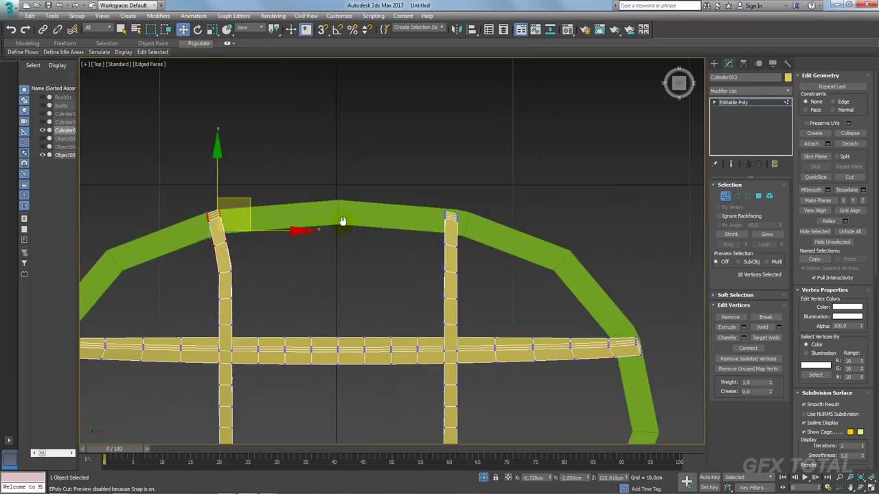
{"action": "middle_click_drag", "start_coordinate": [344, 222], "coordinate": [219, 225]}
{"action": "scroll", "coordinate": [334, 231], "scroll_direction": "up", "scroll_amount": 2}
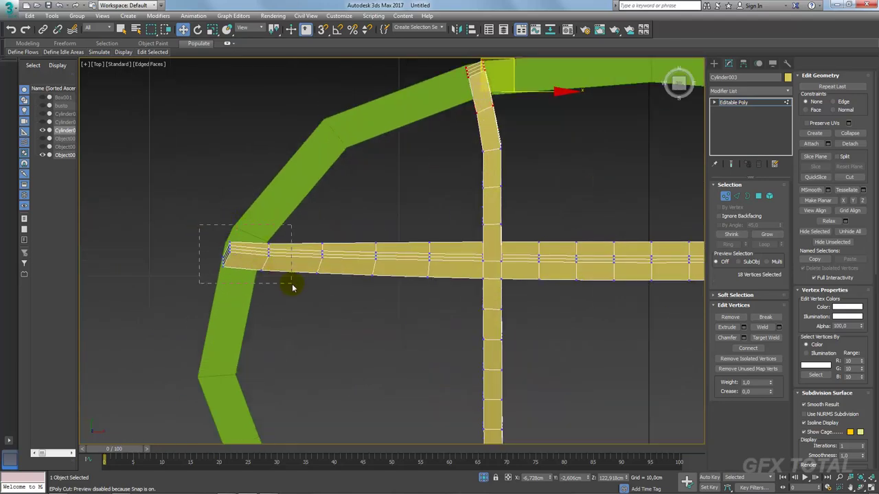
{"action": "left_click_drag", "start_coordinate": [292, 287], "coordinate": [291, 284]}
{"action": "key", "text": "e"}
{"action": "left_click_drag", "start_coordinate": [306, 179], "coordinate": [314, 180]}
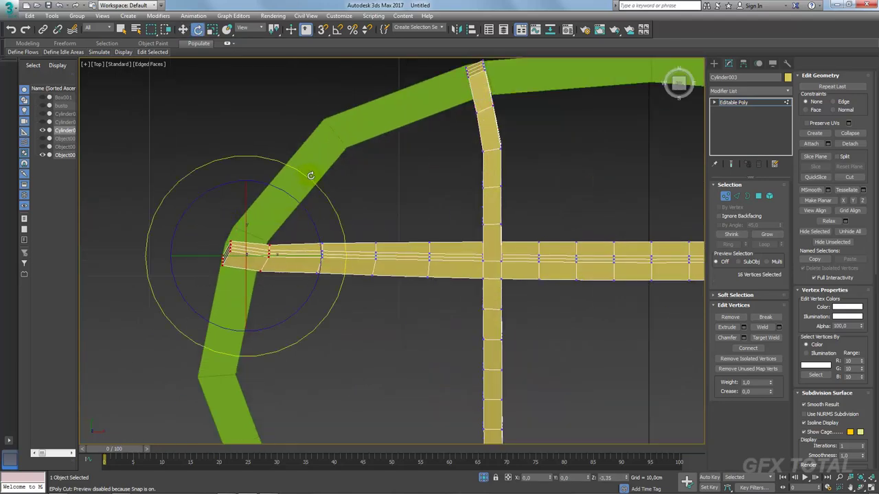
{"action": "key", "text": "w"}
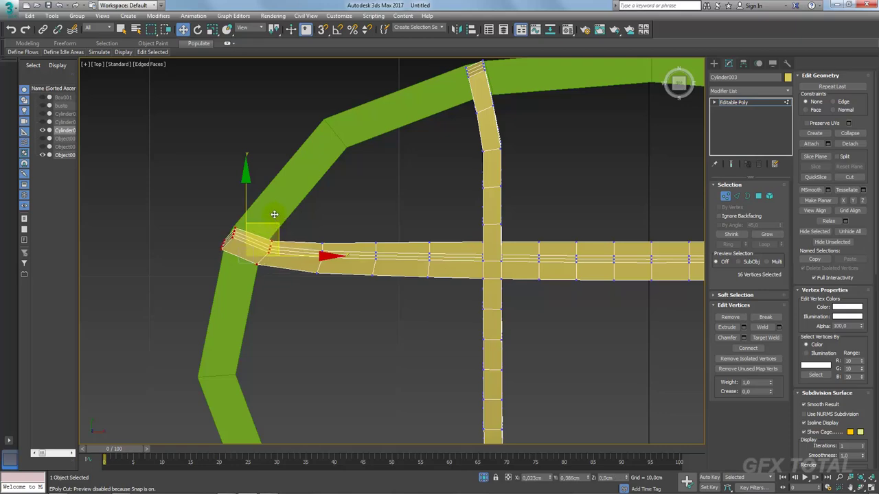
Select the lower horizontal bar's left end vertices.
{"action": "scroll", "coordinate": [296, 227], "scroll_direction": "down", "scroll_amount": 2}
{"action": "mouse_move", "coordinate": [298, 251]}
{"action": "middle_mouse_down"}
{"action": "mouse_move", "coordinate": [364, 234]}
{"action": "mouse_move", "coordinate": [304, 214]}
{"action": "middle_mouse_up"}
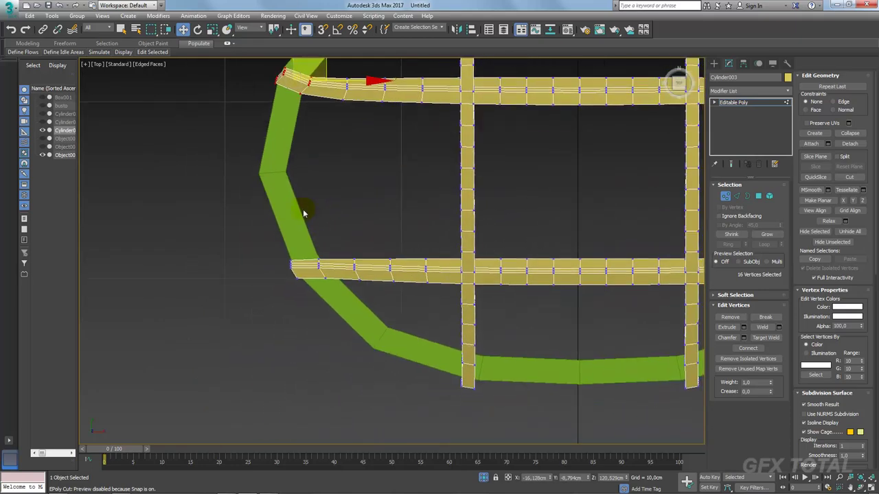
{"action": "left_click_drag", "start_coordinate": [295, 269], "coordinate": [300, 272]}
{"action": "scroll", "coordinate": [348, 292], "scroll_direction": "down", "scroll_amount": 2}
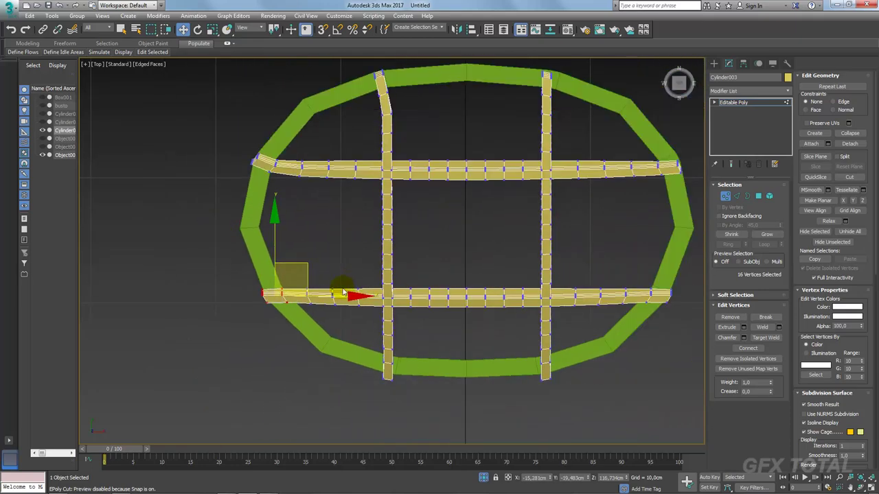
Angle the lower bar's left end along the ring and nudge it onto the rim.
{"action": "scroll", "coordinate": [337, 291], "scroll_direction": "up", "scroll_amount": 2}
{"action": "scroll", "coordinate": [278, 273], "scroll_direction": "up", "scroll_amount": 2}
{"action": "key", "text": "e"}
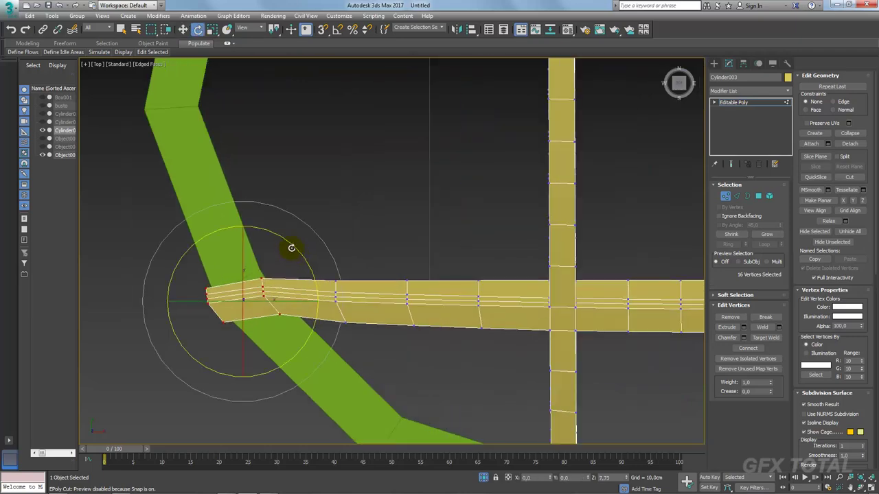
{"action": "mouse_move", "coordinate": [291, 247]}
{"action": "left_mouse_down"}
{"action": "mouse_move", "coordinate": [280, 240]}
{"action": "mouse_move", "coordinate": [281, 273]}
{"action": "left_mouse_up"}
{"action": "key", "text": "w"}
{"action": "scroll", "coordinate": [496, 290], "scroll_direction": "down", "scroll_amount": 3}
{"action": "scroll", "coordinate": [400, 281], "scroll_direction": "down", "scroll_amount": 1}
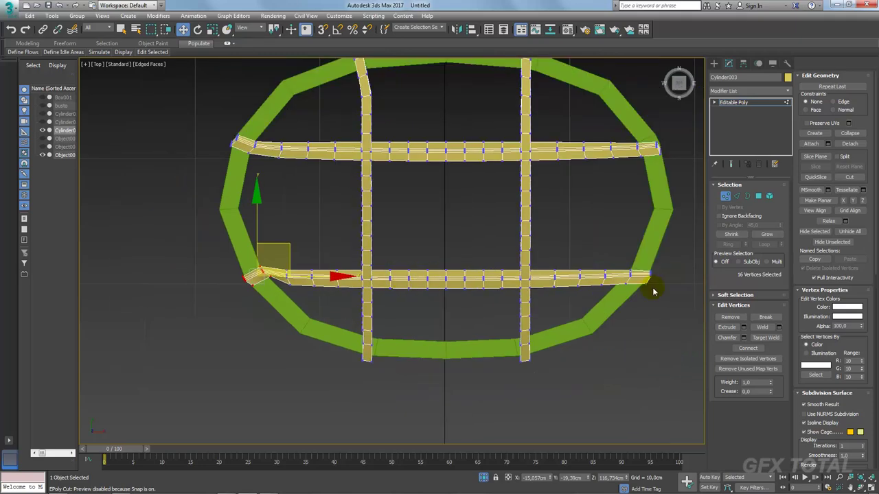
{"action": "scroll", "coordinate": [330, 298], "scroll_direction": "up", "scroll_amount": 2}
{"action": "scroll", "coordinate": [284, 294], "scroll_direction": "up", "scroll_amount": 2}
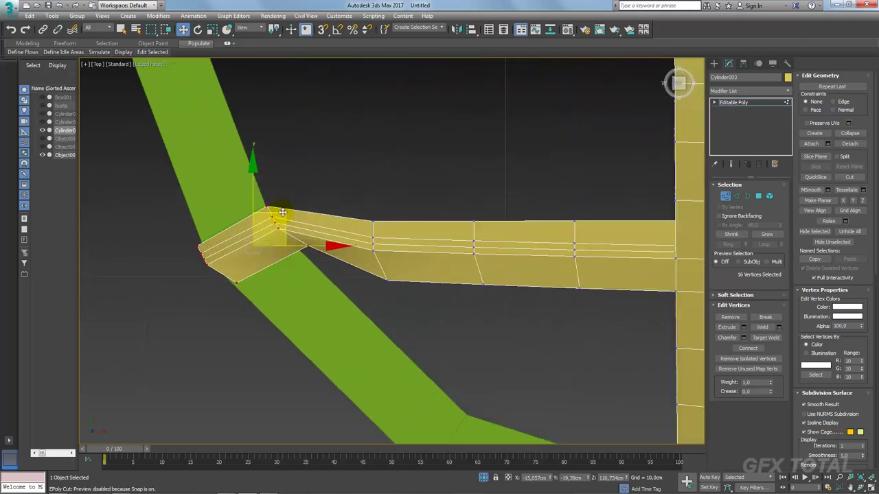
{"action": "mouse_move", "coordinate": [281, 214]}
{"action": "left_mouse_down"}
{"action": "mouse_move", "coordinate": [291, 236]}
{"action": "mouse_move", "coordinate": [290, 228]}
{"action": "left_mouse_up"}
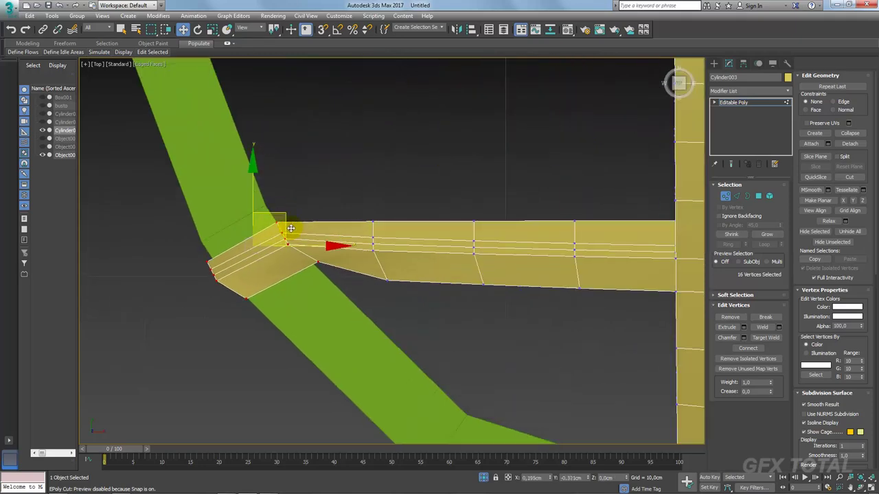
Select the vertical bar's bottom-end vertices where it meets the ring and inspect them.
{"action": "scroll", "coordinate": [291, 228], "scroll_direction": "down", "scroll_amount": 3}
{"action": "scroll", "coordinate": [290, 290], "scroll_direction": "up", "scroll_amount": 2}
{"action": "middle_click_drag", "start_coordinate": [290, 291], "coordinate": [373, 277]}
{"action": "scroll", "coordinate": [377, 339], "scroll_direction": "up", "scroll_amount": 1}
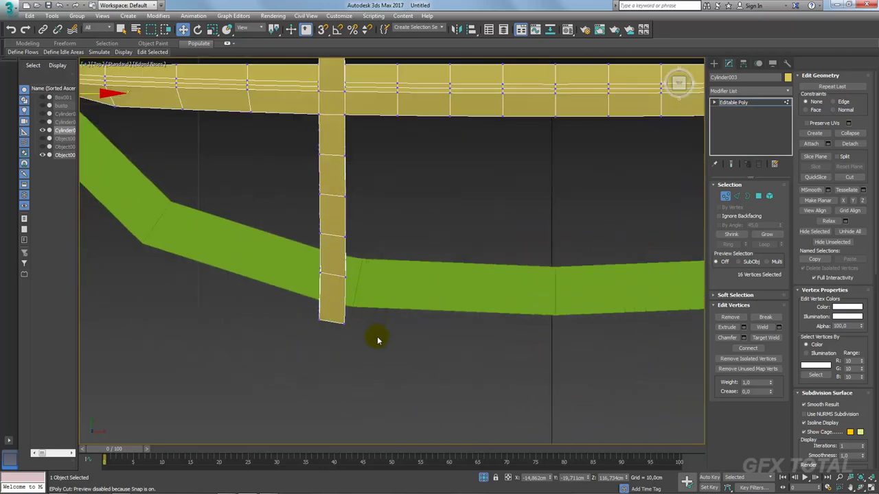
{"action": "left_click_drag", "start_coordinate": [282, 252], "coordinate": [282, 251]}
{"action": "middle_click_drag", "start_coordinate": [282, 251], "coordinate": [386, 263], "text": "alt"}
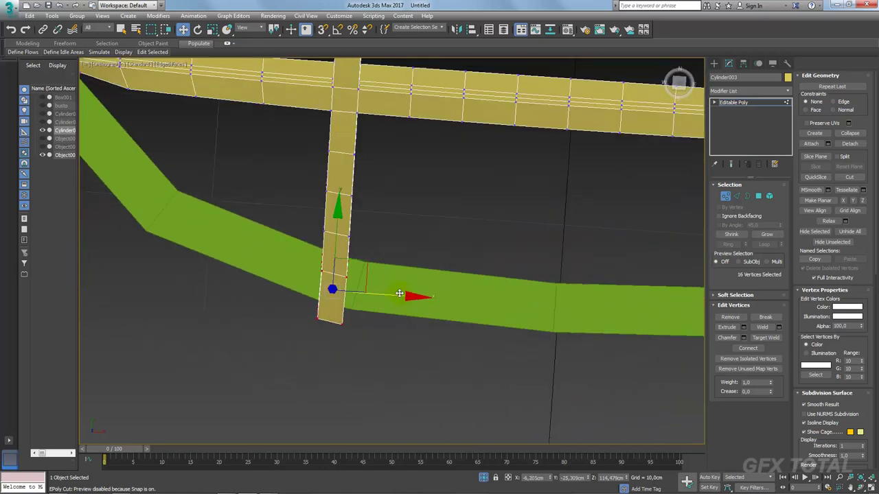
From the top view, tilt the vertical bar's bottom end along the ring.
{"action": "key", "text": "t"}
{"action": "scroll", "coordinate": [372, 300], "scroll_direction": "down", "scroll_amount": 5}
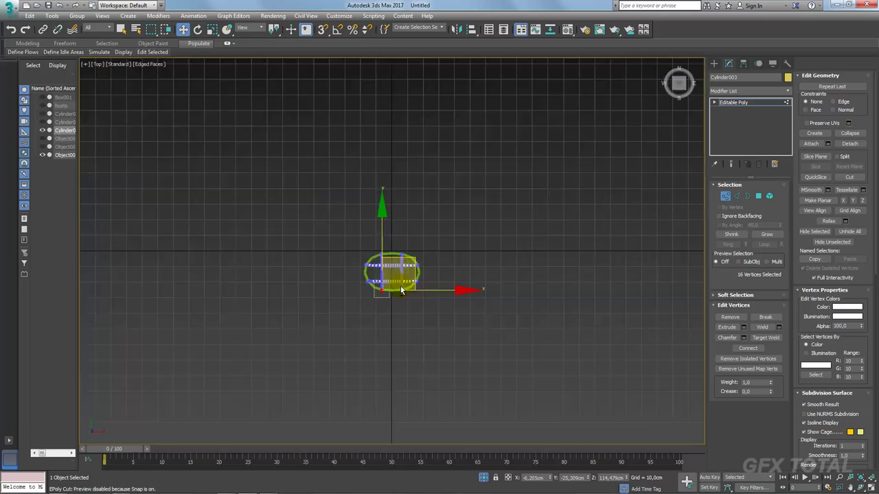
{"action": "scroll", "coordinate": [372, 299], "scroll_direction": "up", "scroll_amount": 3}
{"action": "scroll", "coordinate": [372, 299], "scroll_direction": "up", "scroll_amount": 2}
{"action": "scroll", "coordinate": [371, 300], "scroll_direction": "up", "scroll_amount": 3}
{"action": "key", "text": "e"}
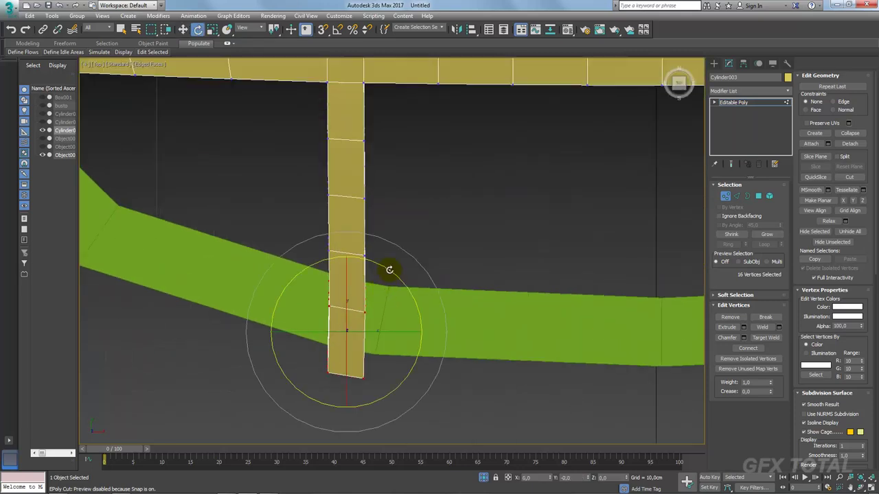
{"action": "left_click_drag", "start_coordinate": [390, 270], "coordinate": [392, 274]}
{"action": "key", "text": "w"}
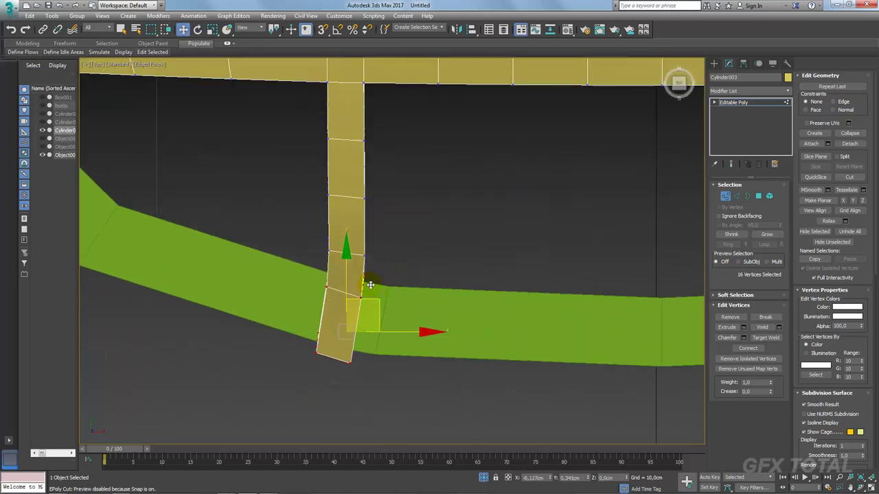
Angle the next vertical bar's bottom end along the ring and shift it onto the rim.
{"action": "scroll", "coordinate": [513, 285], "scroll_direction": "down", "scroll_amount": 3}
{"action": "middle_click_drag", "start_coordinate": [512, 286], "coordinate": [422, 304]}
{"action": "scroll", "coordinate": [466, 361], "scroll_direction": "up", "scroll_amount": 3}
{"action": "left_click_drag", "start_coordinate": [465, 361], "coordinate": [346, 239]}
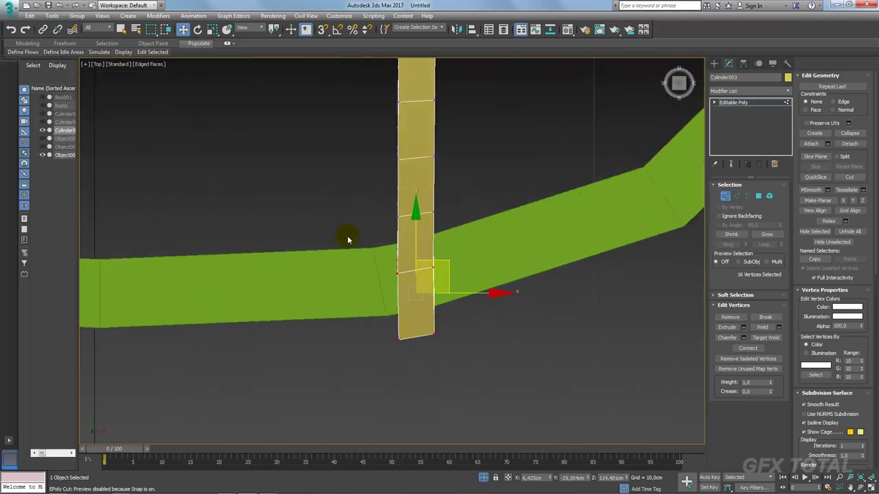
{"action": "key", "text": "e"}
{"action": "left_click_drag", "start_coordinate": [482, 248], "coordinate": [465, 238]}
{"action": "key", "text": "w"}
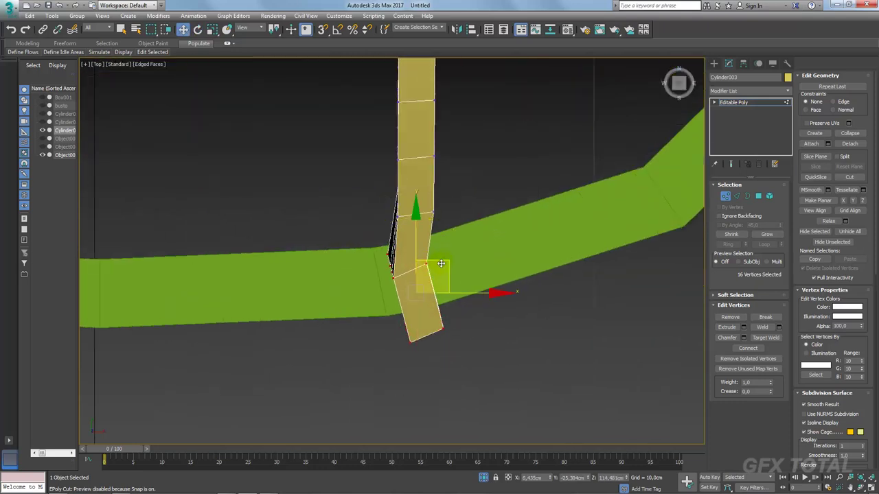
{"action": "left_click_drag", "start_coordinate": [436, 275], "coordinate": [445, 263]}
Angle the lower horizontal bar's right end into the ring.
{"action": "scroll", "coordinate": [503, 224], "scroll_direction": "down", "scroll_amount": 2}
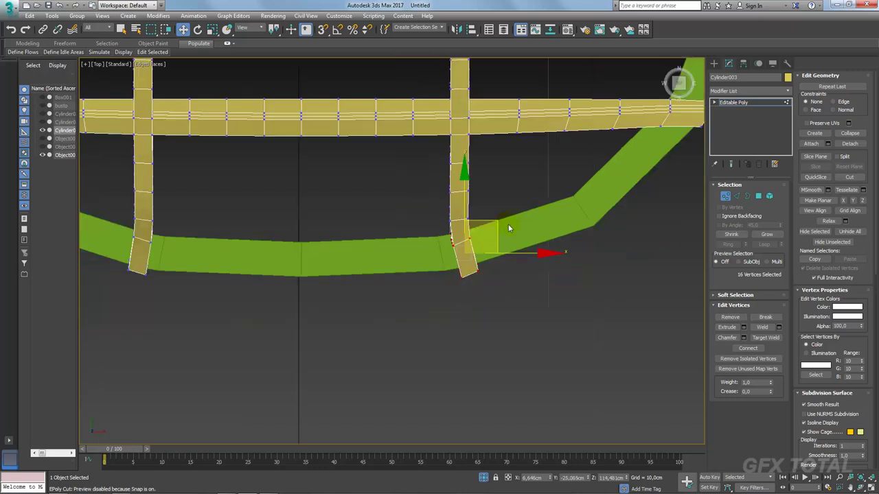
{"action": "middle_click_drag", "start_coordinate": [506, 229], "coordinate": [441, 305]}
{"action": "scroll", "coordinate": [441, 304], "scroll_direction": "up", "scroll_amount": 2}
{"action": "left_click_drag", "start_coordinate": [518, 207], "coordinate": [518, 207]}
{"action": "key", "text": "e"}
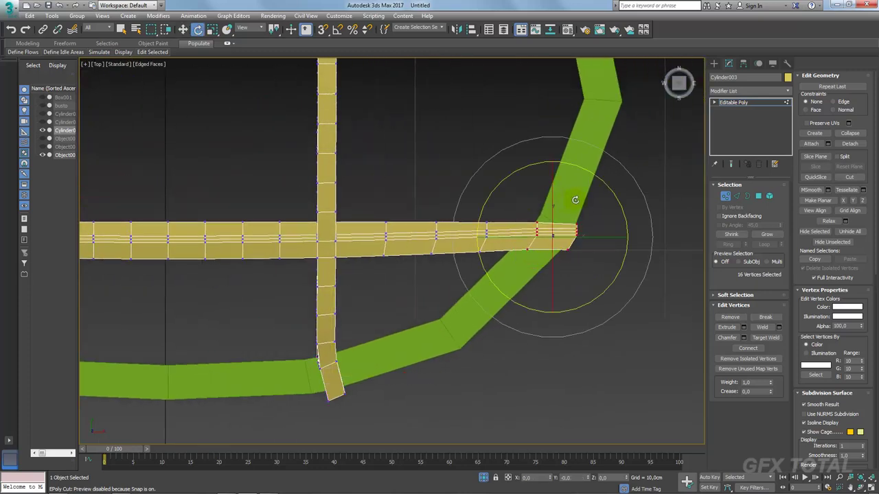
{"action": "left_click_drag", "start_coordinate": [601, 180], "coordinate": [614, 190]}
{"action": "key", "text": "w"}
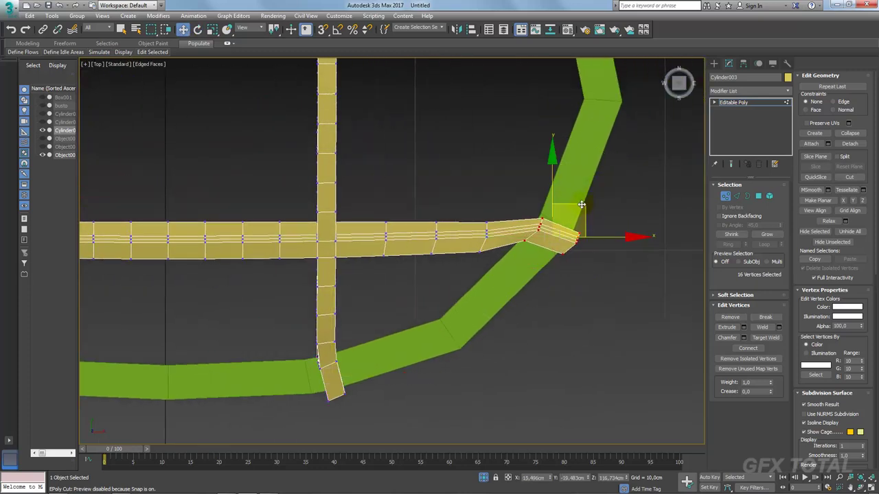
Angle the upper bar's right end along the ring.
{"action": "middle_click_drag", "start_coordinate": [592, 141], "coordinate": [534, 316]}
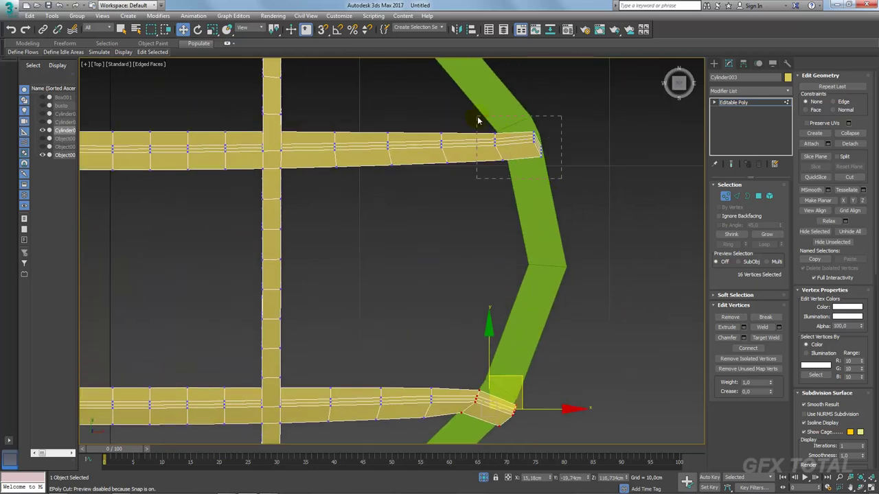
{"action": "left_click_drag", "start_coordinate": [477, 118], "coordinate": [478, 118]}
{"action": "key", "text": "e"}
{"action": "mouse_move", "coordinate": [577, 101]}
{"action": "left_mouse_down"}
{"action": "mouse_move", "coordinate": [569, 92]}
{"action": "mouse_move", "coordinate": [549, 115]}
{"action": "mouse_move", "coordinate": [545, 107]}
{"action": "left_mouse_up"}
{"action": "key", "text": "w"}
Move the middle vertical bar's top end onto the ring.
{"action": "middle_click_drag", "start_coordinate": [545, 107], "coordinate": [553, 219]}
{"action": "scroll", "coordinate": [554, 219], "scroll_direction": "down", "scroll_amount": 2}
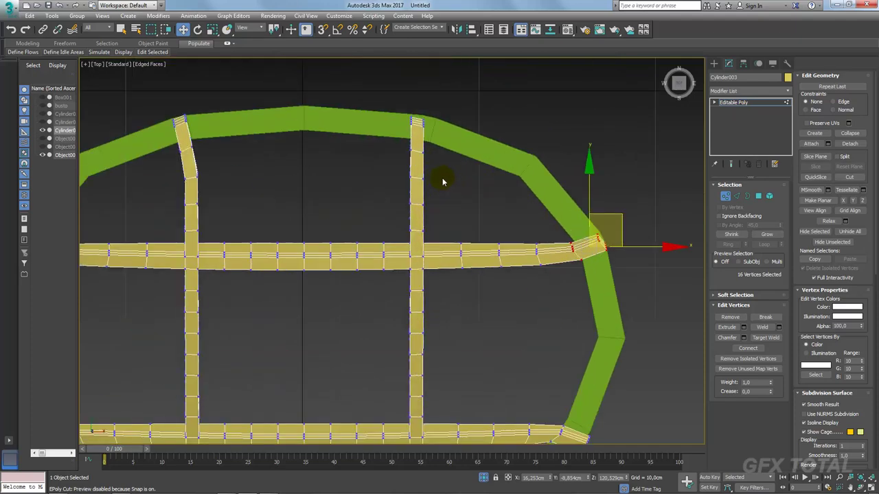
{"action": "scroll", "coordinate": [449, 200], "scroll_direction": "up", "scroll_amount": 3}
{"action": "left_click_drag", "start_coordinate": [426, 197], "coordinate": [427, 198]}
{"action": "key", "text": "e"}
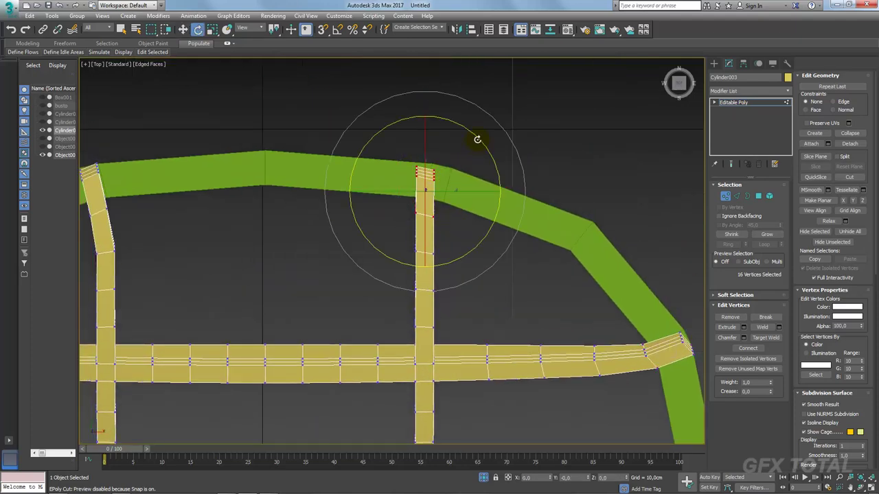
{"action": "key", "text": "w"}
{"action": "left_click_drag", "start_coordinate": [451, 161], "coordinate": [464, 158]}
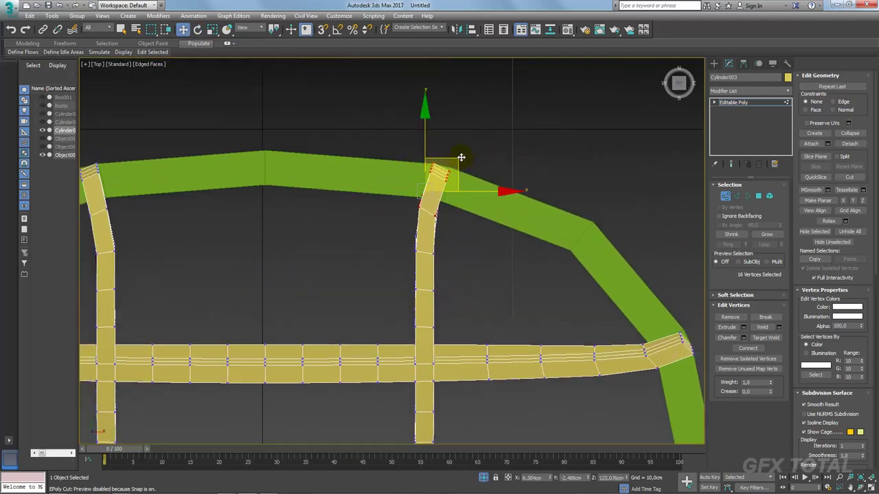
Inspect the joined bar ends in Perspective, then unhide the green dome with Alt+Q.
{"action": "scroll", "coordinate": [463, 193], "scroll_direction": "down", "scroll_amount": 4}
{"action": "key", "text": "p"}
{"action": "key", "text": "z"}
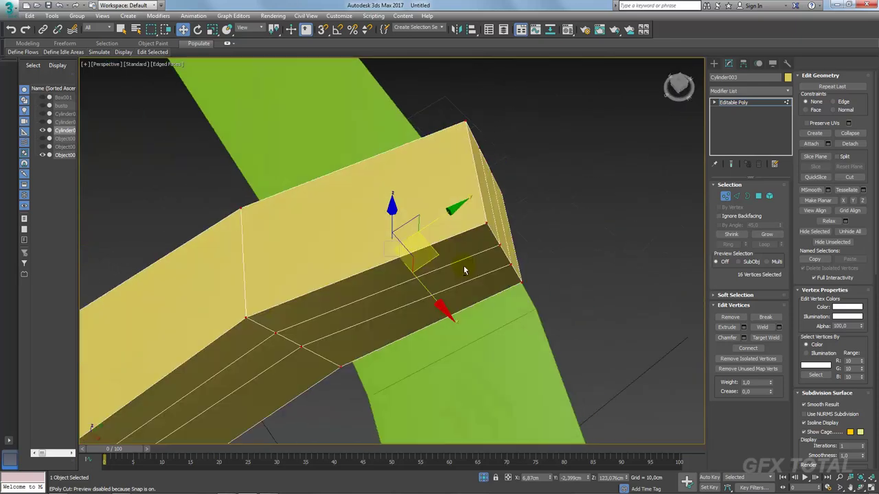
{"action": "middle_click_drag", "start_coordinate": [515, 283], "coordinate": [761, 206], "text": "alt"}
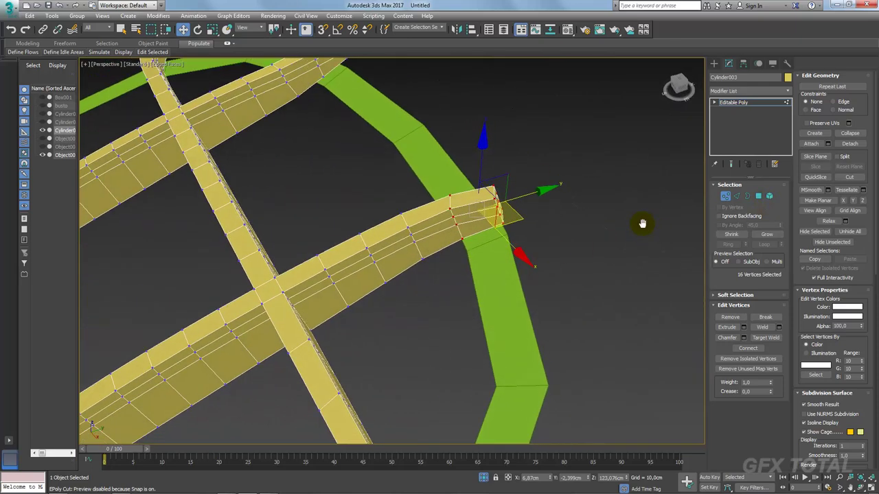
{"action": "middle_click_drag", "start_coordinate": [638, 222], "coordinate": [686, 206], "text": "alt"}
{"action": "key", "text": "alt+q"}
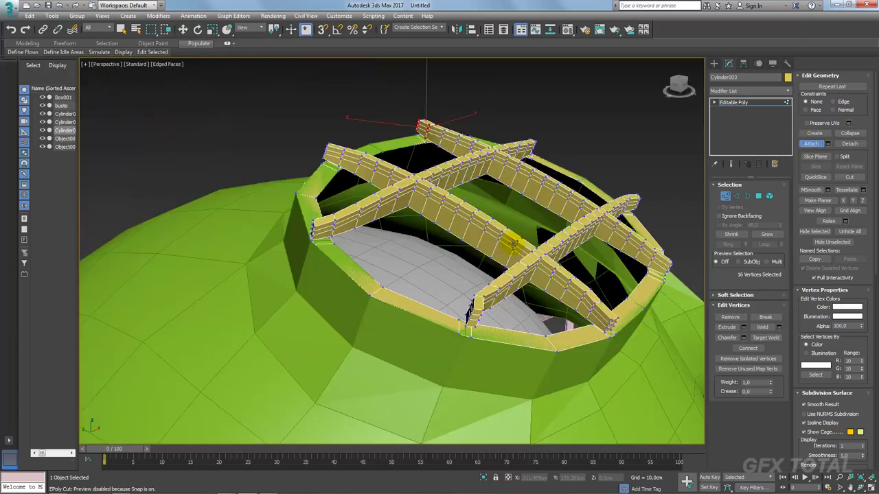
In Polygon mode, isolate the bars and ring and bridge the bar-end faces to the ring.
{"action": "left_click", "coordinate": [758, 196]}
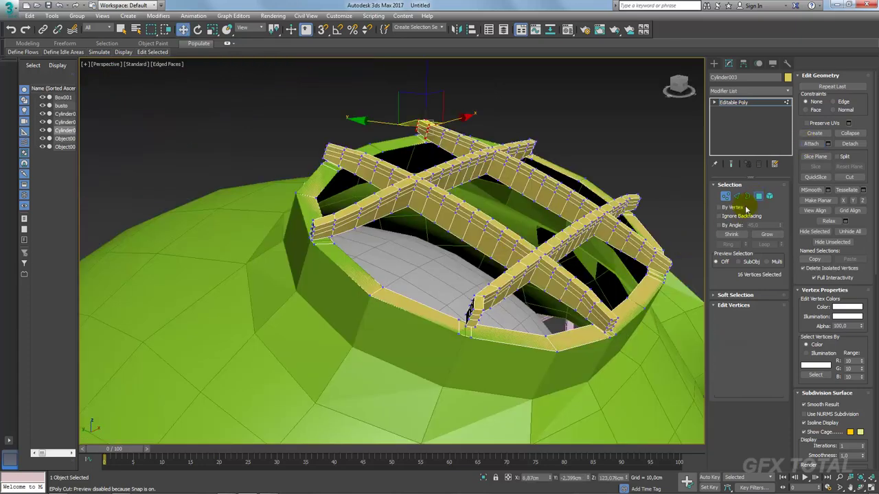
{"action": "left_click", "coordinate": [484, 477]}
{"action": "scroll", "coordinate": [431, 345], "scroll_direction": "up", "scroll_amount": 1}
{"action": "scroll", "coordinate": [406, 292], "scroll_direction": "up", "scroll_amount": 5}
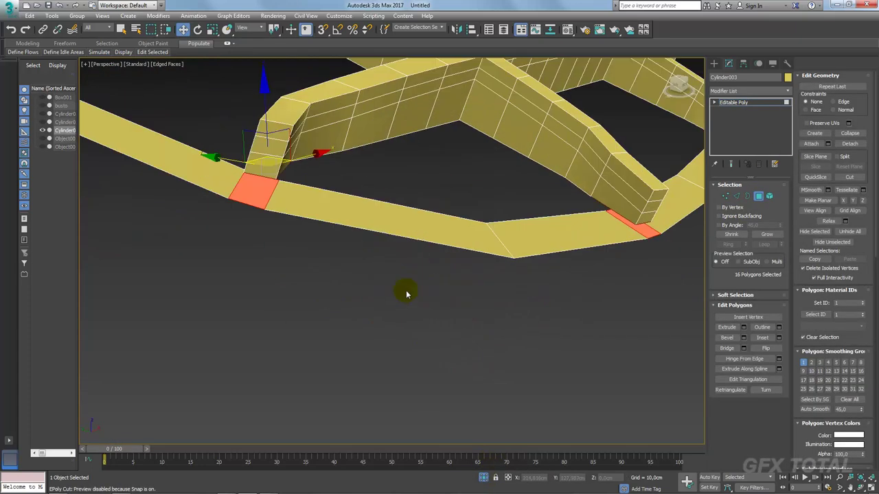
{"action": "scroll", "coordinate": [414, 294], "scroll_direction": "down", "scroll_amount": 3}
{"action": "scroll", "coordinate": [414, 294], "scroll_direction": "down", "scroll_amount": 1}
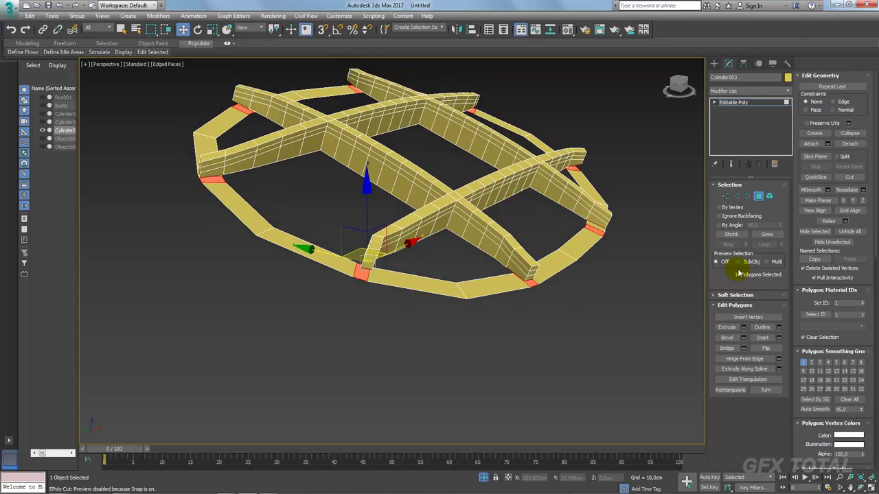
{"action": "left_click", "coordinate": [726, 348]}
{"action": "mouse_move", "coordinate": [480, 304]}
{"action": "middle_mouse_down", "text": "alt"}
{"action": "mouse_move", "coordinate": [447, 290]}
{"action": "mouse_move", "coordinate": [424, 304]}
{"action": "mouse_move", "coordinate": [447, 314]}
{"action": "mouse_move", "coordinate": [427, 268]}
{"action": "mouse_move", "coordinate": [437, 247]}
{"action": "mouse_move", "coordinate": [506, 190]}
{"action": "middle_mouse_up", "text": "alt"}
{"action": "scroll", "coordinate": [427, 268], "scroll_direction": "down", "scroll_amount": 2}
{"action": "scroll", "coordinate": [439, 277], "scroll_direction": "down", "scroll_amount": 2}
{"action": "scroll", "coordinate": [471, 222], "scroll_direction": "up", "scroll_amount": 3}
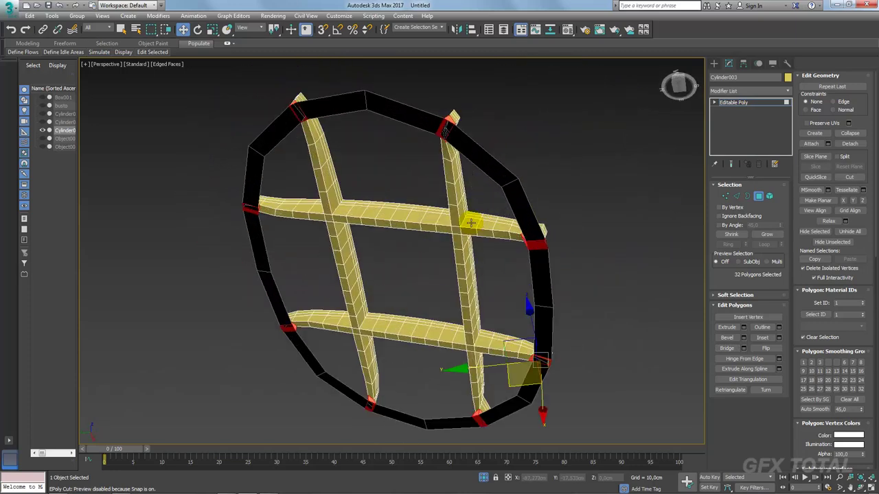
{"action": "middle_click_drag", "start_coordinate": [613, 165], "coordinate": [611, 188], "text": "alt"}
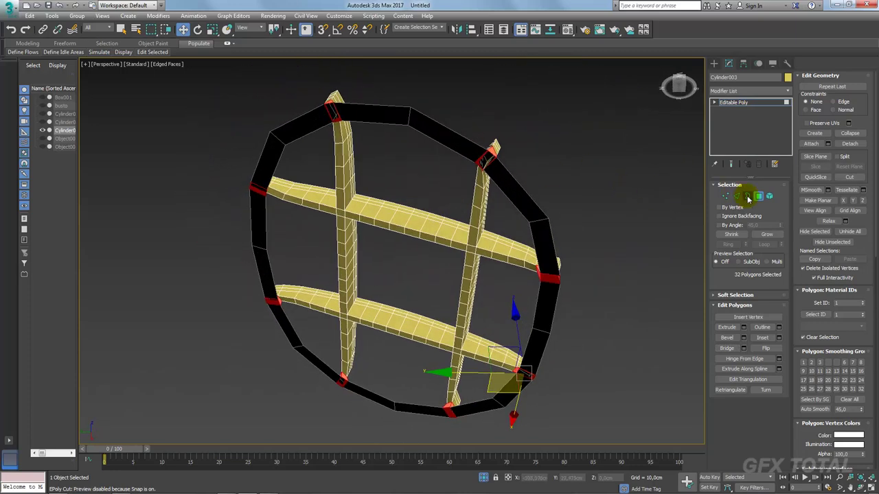
Select the ring's open borders in Border mode and move them to thicken the band.
{"action": "left_click", "coordinate": [748, 197]}
{"action": "left_click", "coordinate": [539, 194]}
{"action": "middle_click_drag", "start_coordinate": [538, 194], "coordinate": [486, 209], "text": "alt"}
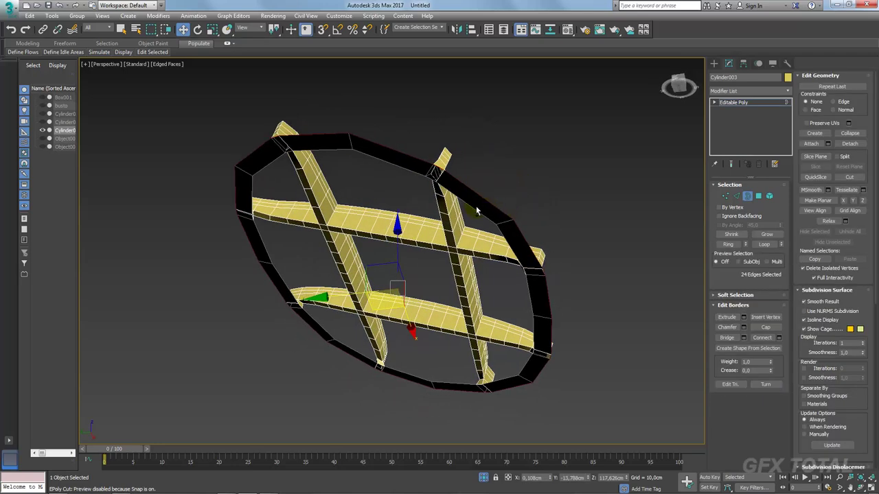
{"action": "mouse_move", "coordinate": [408, 281]}
{"action": "middle_mouse_down", "text": "alt"}
{"action": "mouse_move", "coordinate": [416, 305]}
{"action": "mouse_move", "coordinate": [452, 294]}
{"action": "mouse_move", "coordinate": [397, 278]}
{"action": "middle_mouse_up", "text": "alt"}
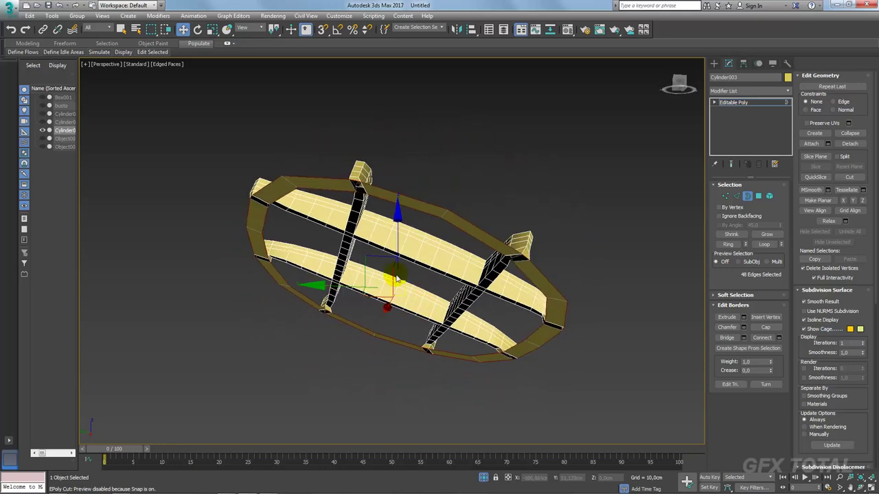
{"action": "left_click_drag", "start_coordinate": [373, 256], "coordinate": [370, 261], "text": "shift"}
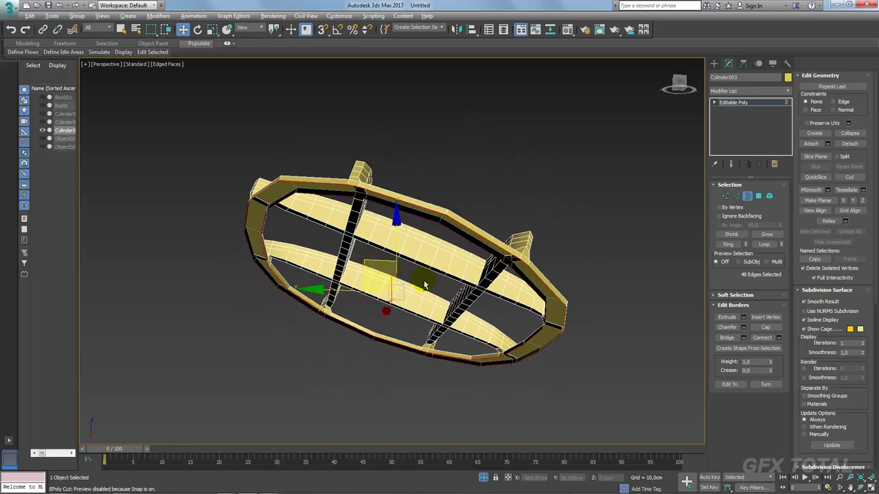
{"action": "mouse_move", "coordinate": [371, 262]}
{"action": "middle_mouse_down", "text": "alt"}
{"action": "mouse_move", "coordinate": [460, 326]}
{"action": "mouse_move", "coordinate": [460, 349]}
{"action": "mouse_move", "coordinate": [353, 314]}
{"action": "mouse_move", "coordinate": [343, 271]}
{"action": "mouse_move", "coordinate": [444, 224]}
{"action": "middle_mouse_up", "text": "alt"}
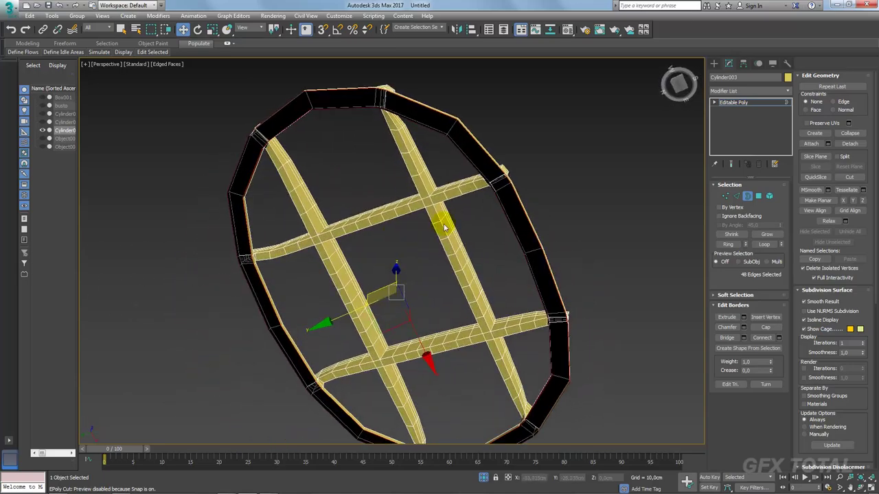
Bridge the ring's open borders to fill the gap with faces.
{"action": "left_click", "coordinate": [726, 339]}
{"action": "middle_click_drag", "start_coordinate": [584, 186], "coordinate": [564, 235], "text": "alt"}
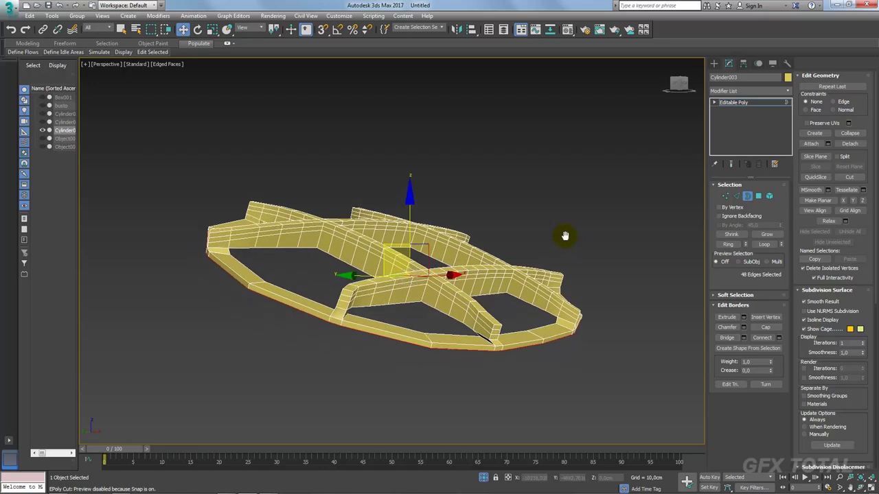
{"action": "left_click", "coordinate": [735, 197]}
{"action": "middle_click_drag", "start_coordinate": [516, 359], "coordinate": [573, 261], "text": "alt"}
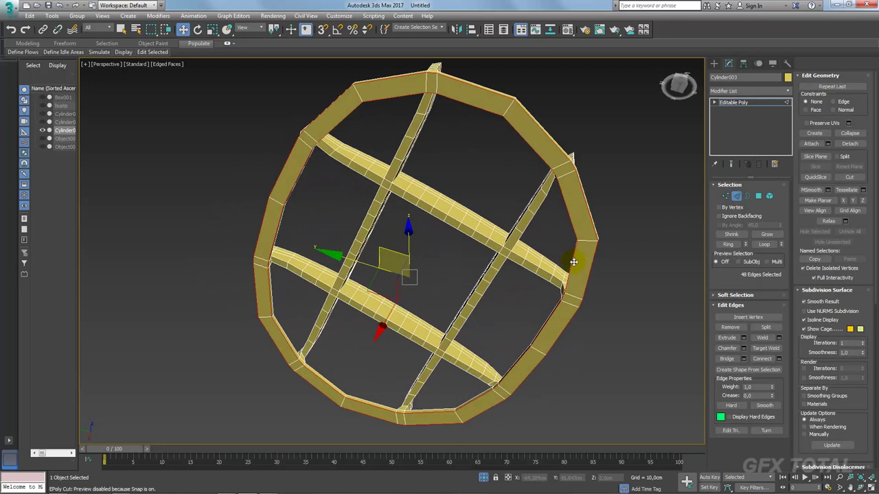
Connect two pinched edge loops around the band's edge ring, then exit edge mode.
{"action": "left_click", "coordinate": [575, 296]}
{"action": "left_click", "coordinate": [729, 245]}
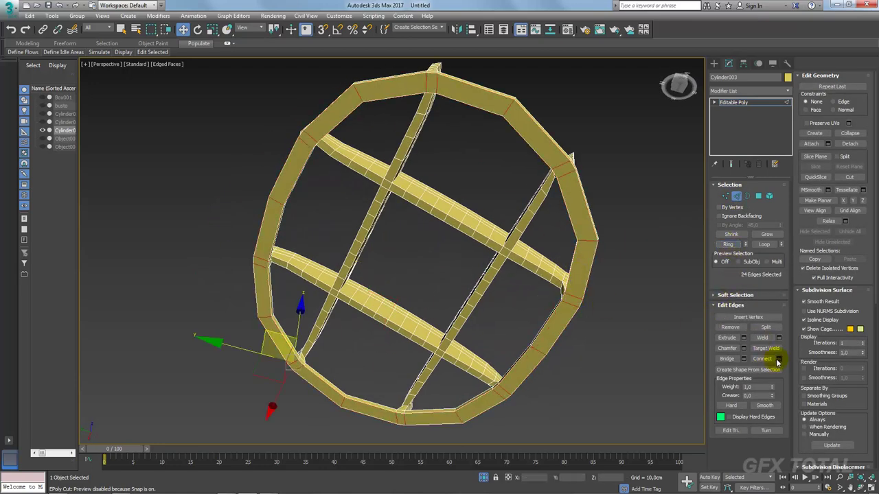
{"action": "left_click", "coordinate": [778, 359]}
{"action": "left_click_drag", "start_coordinate": [398, 256], "coordinate": [393, 133]}
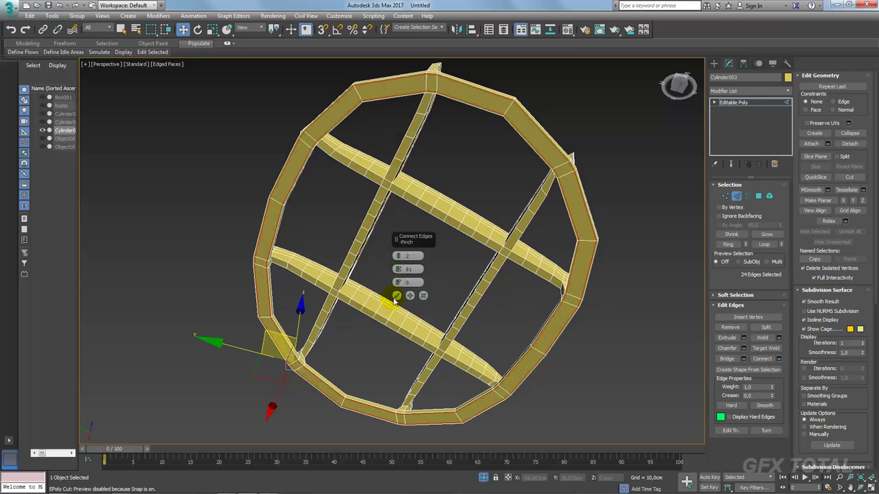
{"action": "middle_click_drag", "start_coordinate": [546, 308], "coordinate": [533, 355], "text": "alt"}
{"action": "scroll", "coordinate": [535, 354], "scroll_direction": "up", "scroll_amount": 5}
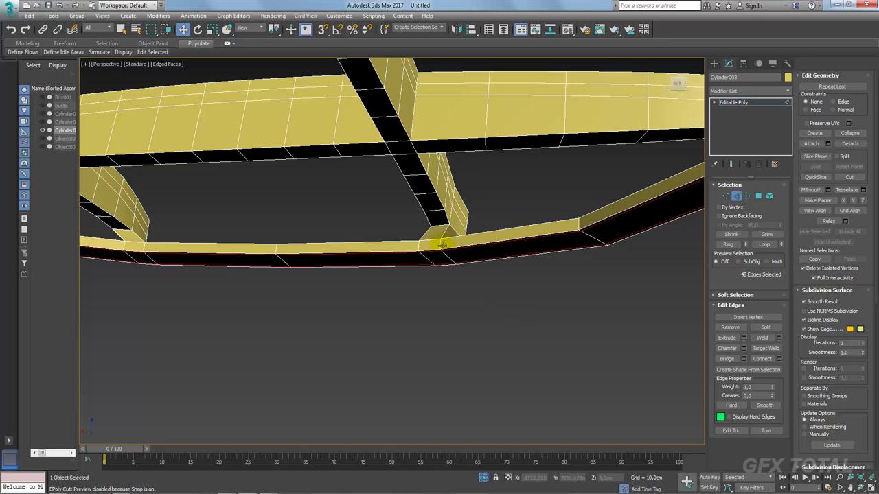
{"action": "scroll", "coordinate": [446, 255], "scroll_direction": "down", "scroll_amount": 5}
{"action": "middle_click_drag", "start_coordinate": [506, 291], "coordinate": [456, 212], "text": "alt"}
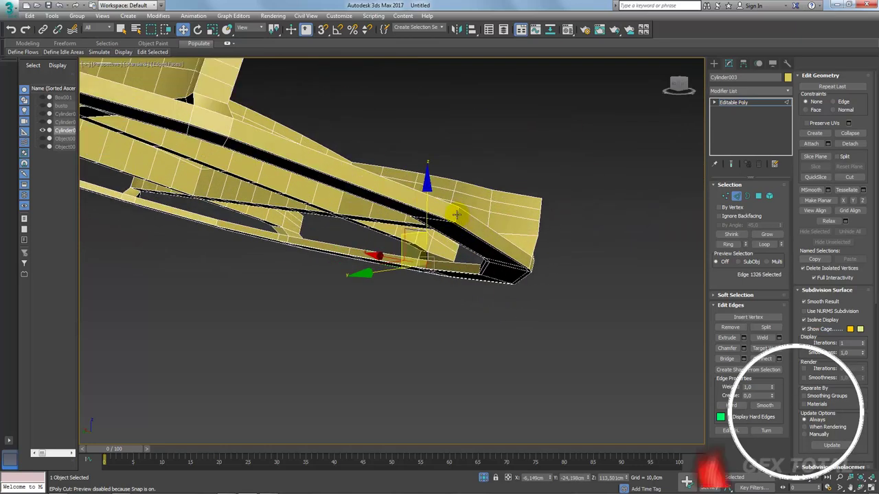
{"action": "left_click", "coordinate": [492, 231], "text": "ctrl"}
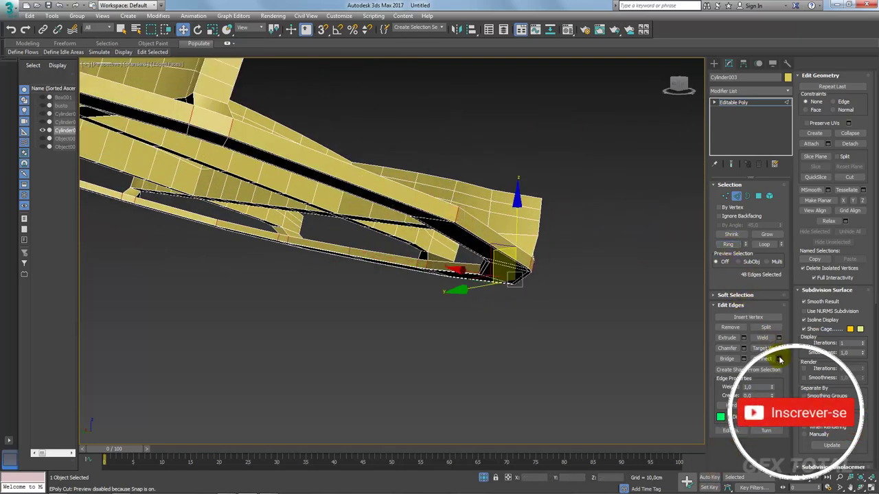
{"action": "left_click", "coordinate": [396, 296]}
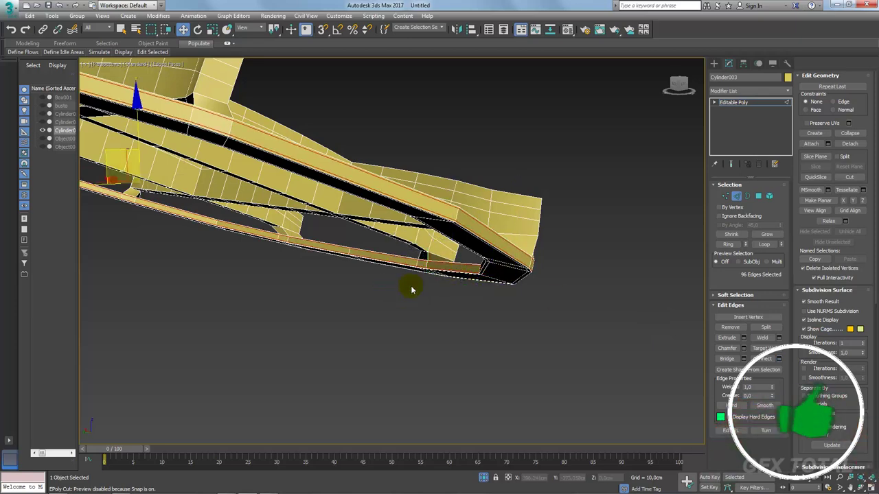
{"action": "left_click", "coordinate": [734, 103]}
Add TurboSmooth to the grille at 2 iterations with Isoline Display enabled.
{"action": "key", "text": "z"}
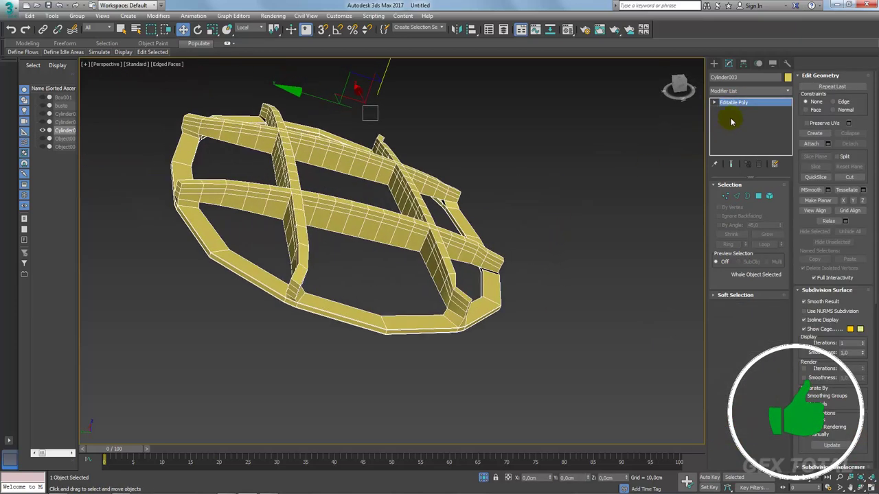
{"action": "left_click", "coordinate": [788, 92]}
{"action": "left_click_drag", "start_coordinate": [787, 131], "coordinate": [768, 362]}
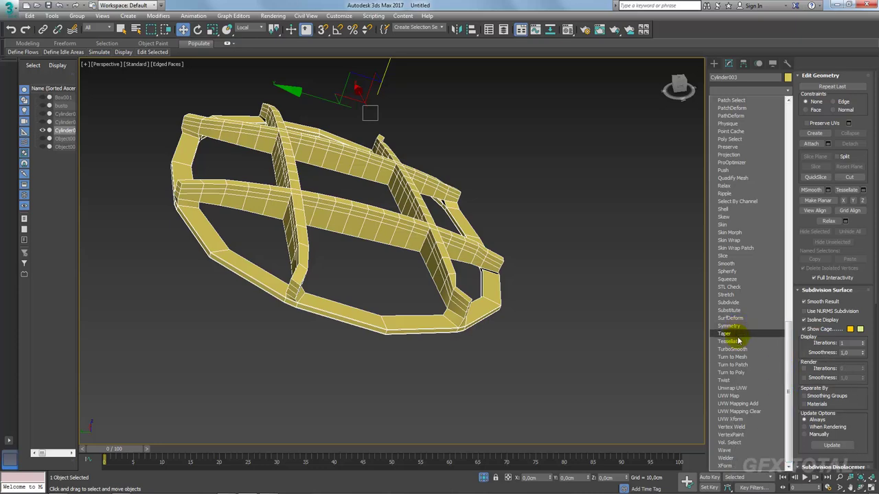
{"action": "left_click", "coordinate": [734, 350]}
{"action": "mouse_move", "coordinate": [615, 318]}
{"action": "middle_mouse_down", "text": "alt"}
{"action": "mouse_move", "coordinate": [555, 337]}
{"action": "mouse_move", "coordinate": [480, 186]}
{"action": "middle_mouse_up", "text": "alt"}
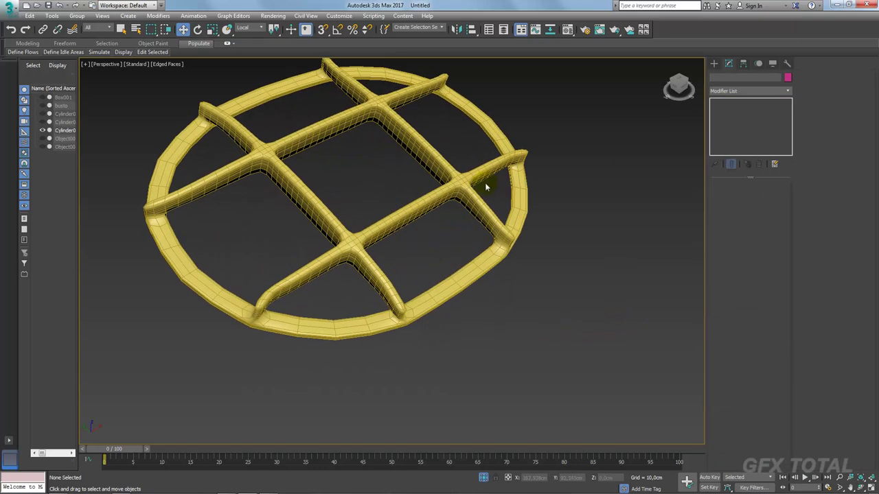
{"action": "left_click", "coordinate": [777, 198]}
{"action": "middle_click_drag", "start_coordinate": [638, 240], "coordinate": [618, 247], "text": "alt"}
{"action": "left_click", "coordinate": [618, 250]}
{"action": "key", "text": "F4"}
{"action": "left_click", "coordinate": [485, 255]}
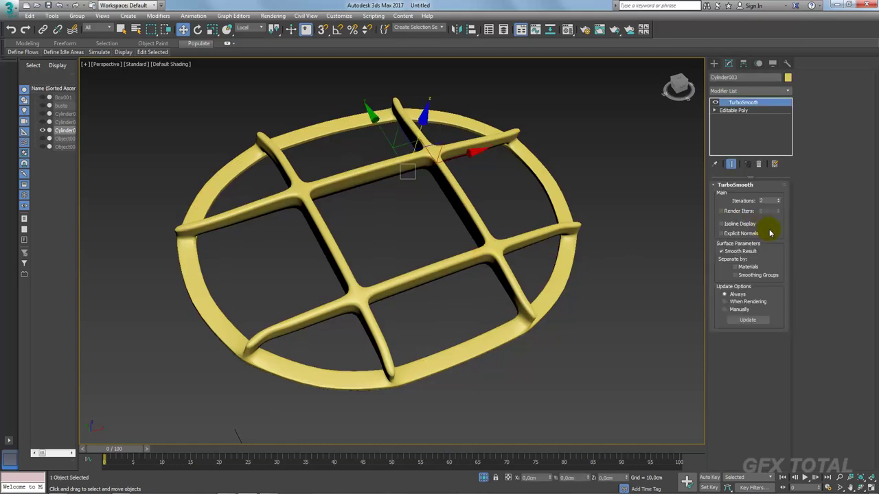
{"action": "left_click", "coordinate": [721, 224]}
{"action": "mouse_move", "coordinate": [616, 249]}
{"action": "middle_mouse_down", "text": "alt"}
{"action": "mouse_move", "coordinate": [591, 265]}
{"action": "mouse_move", "coordinate": [577, 308]}
{"action": "mouse_move", "coordinate": [608, 236]}
{"action": "mouse_move", "coordinate": [502, 254]}
{"action": "middle_mouse_up", "text": "alt"}
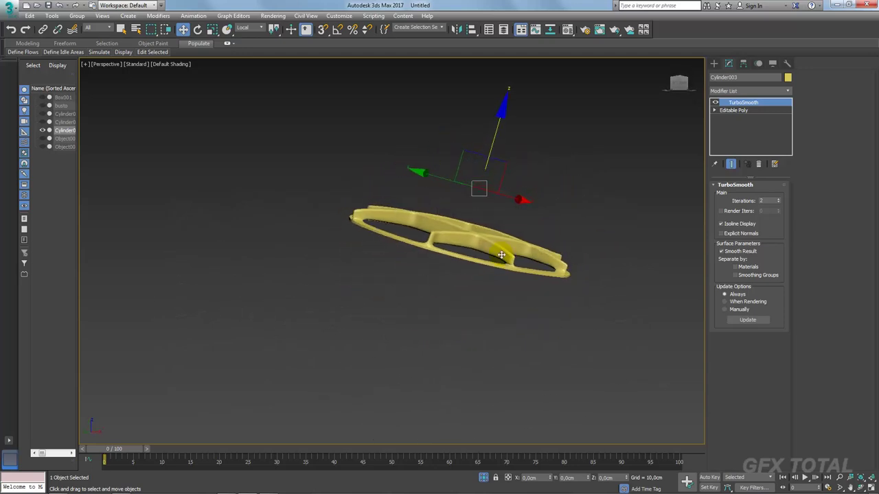
Unhide all objects and lift the smoothed grille slightly above the rim.
{"action": "left_click", "coordinate": [483, 478]}
{"action": "scroll", "coordinate": [480, 296], "scroll_direction": "down", "scroll_amount": 5}
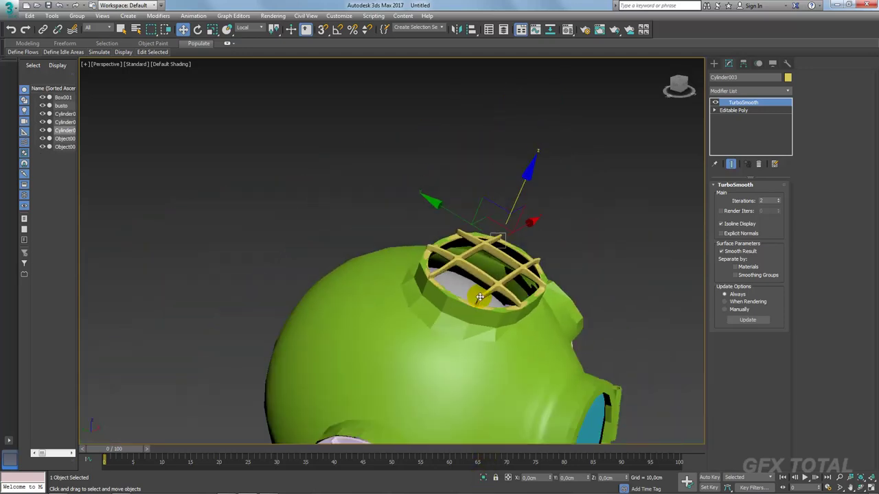
{"action": "middle_click_drag", "start_coordinate": [480, 297], "coordinate": [534, 192], "text": "alt"}
{"action": "scroll", "coordinate": [534, 192], "scroll_direction": "up", "scroll_amount": 5}
{"action": "left_click_drag", "start_coordinate": [536, 127], "coordinate": [548, 123]}
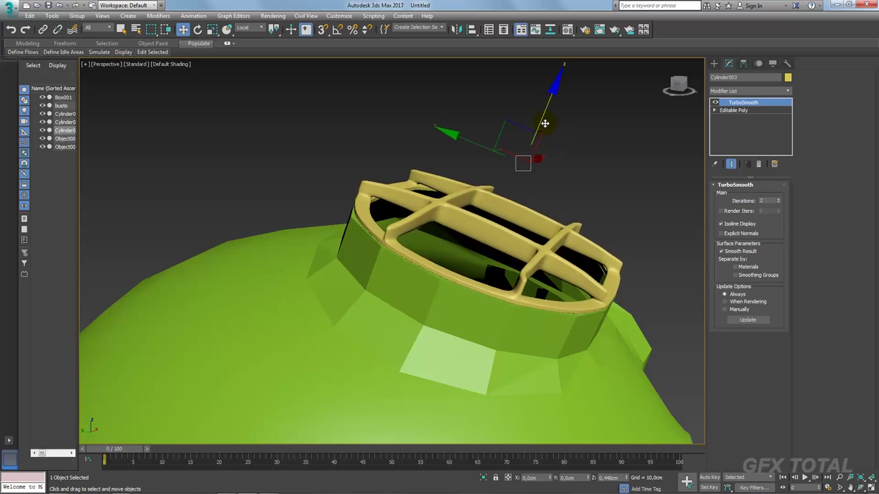
{"action": "mouse_move", "coordinate": [545, 123]}
{"action": "middle_mouse_down", "text": "alt"}
{"action": "mouse_move", "coordinate": [529, 202]}
{"action": "mouse_move", "coordinate": [485, 220]}
{"action": "middle_mouse_up", "text": "alt"}
{"action": "scroll", "coordinate": [485, 237], "scroll_direction": "down", "scroll_amount": 2}
{"action": "scroll", "coordinate": [461, 274], "scroll_direction": "down", "scroll_amount": 2}
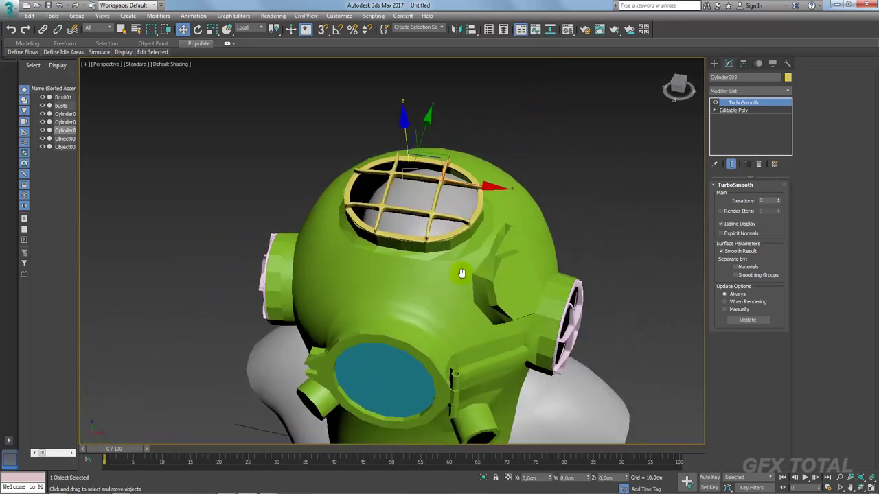
{"action": "middle_click_drag", "start_coordinate": [461, 274], "coordinate": [427, 271], "text": "alt"}
{"action": "scroll", "coordinate": [481, 314], "scroll_direction": "up", "scroll_amount": 3}
{"action": "scroll", "coordinate": [530, 306], "scroll_direction": "up", "scroll_amount": 3}
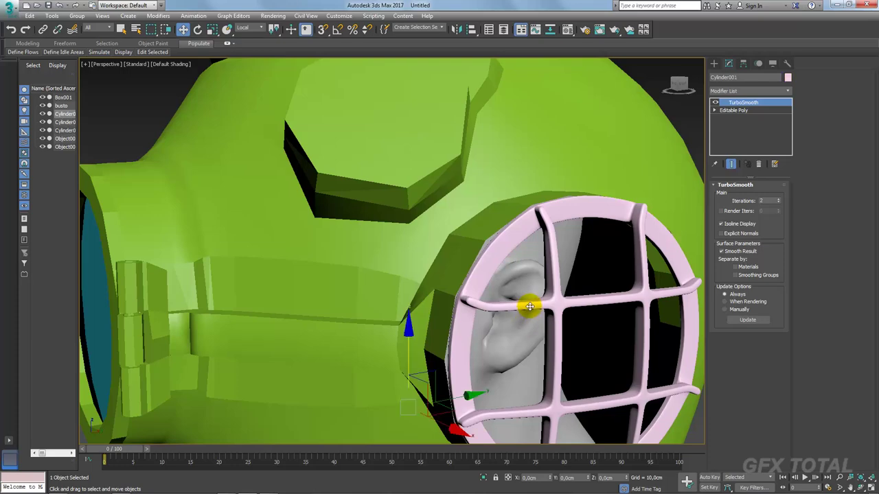
{"action": "scroll", "coordinate": [530, 307], "scroll_direction": "down", "scroll_amount": 3}
{"action": "scroll", "coordinate": [530, 308], "scroll_direction": "down", "scroll_amount": 3}
{"action": "mouse_move", "coordinate": [522, 300]}
{"action": "middle_mouse_down", "text": "alt"}
{"action": "mouse_move", "coordinate": [480, 274]}
{"action": "mouse_move", "coordinate": [478, 230]}
{"action": "mouse_move", "coordinate": [586, 224]}
{"action": "mouse_move", "coordinate": [557, 182]}
{"action": "middle_mouse_up", "text": "alt"}
Nudge the top grille a little higher and check the helmet from front and left.
{"action": "left_click", "coordinate": [456, 150]}
{"action": "key", "text": "z"}
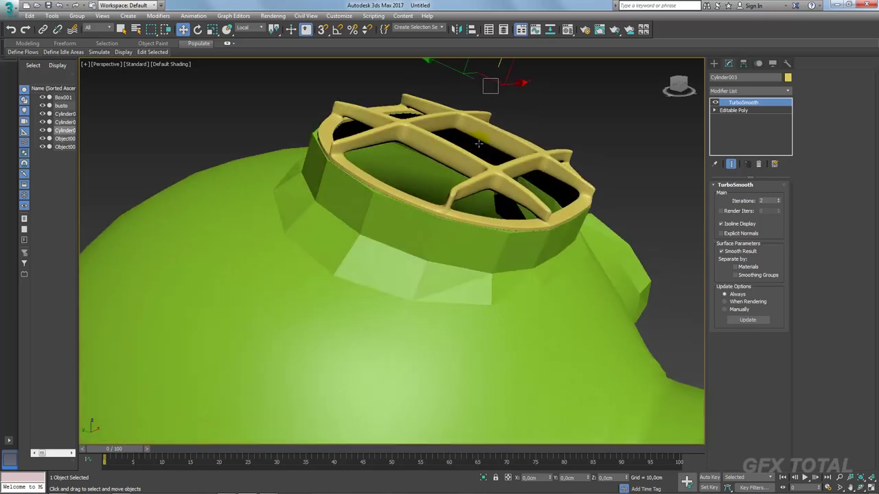
{"action": "left_click_drag", "start_coordinate": [501, 148], "coordinate": [504, 143]}
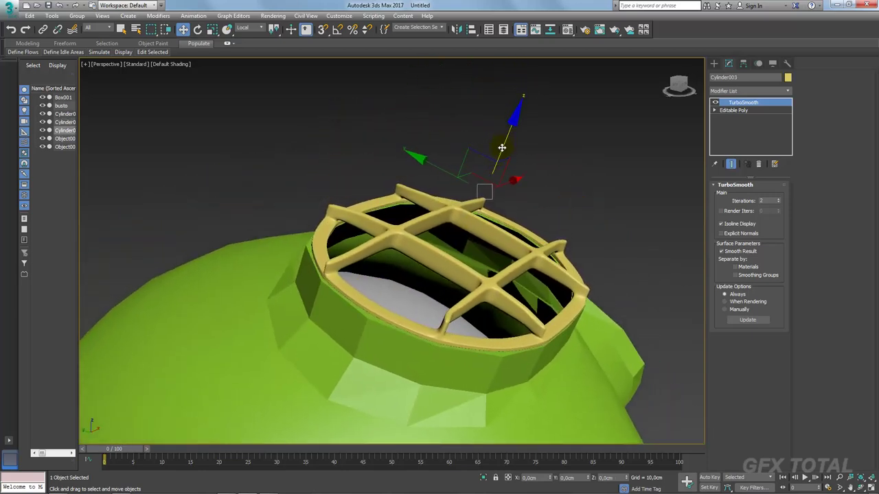
{"action": "scroll", "coordinate": [512, 165], "scroll_direction": "down", "scroll_amount": 3}
{"action": "scroll", "coordinate": [524, 186], "scroll_direction": "down", "scroll_amount": 4}
{"action": "mouse_move", "coordinate": [573, 275]}
{"action": "middle_mouse_down", "text": "alt"}
{"action": "mouse_move", "coordinate": [589, 222]}
{"action": "mouse_move", "coordinate": [525, 233]}
{"action": "middle_mouse_up", "text": "alt"}
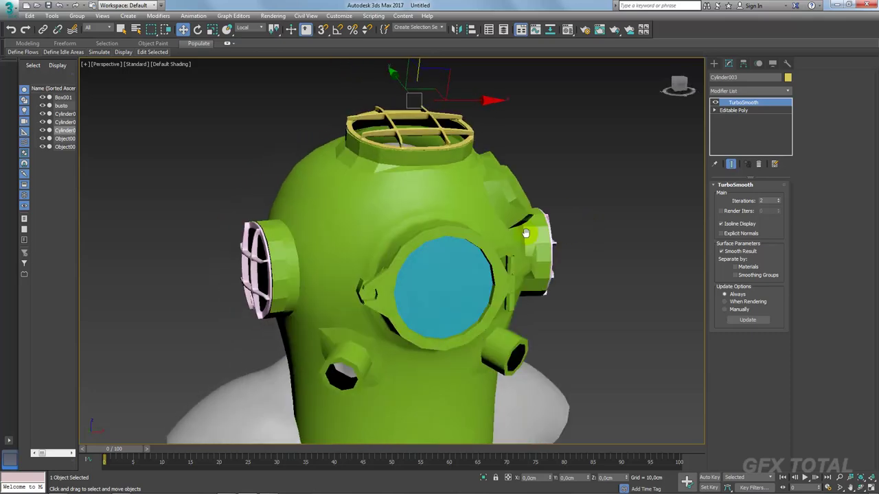
{"action": "scroll", "coordinate": [525, 233], "scroll_direction": "down", "scroll_amount": 4}
{"action": "mouse_move", "coordinate": [569, 278]}
{"action": "middle_mouse_down", "text": "alt"}
{"action": "mouse_move", "coordinate": [494, 286]}
{"action": "mouse_move", "coordinate": [456, 256]}
{"action": "middle_mouse_up", "text": "alt"}
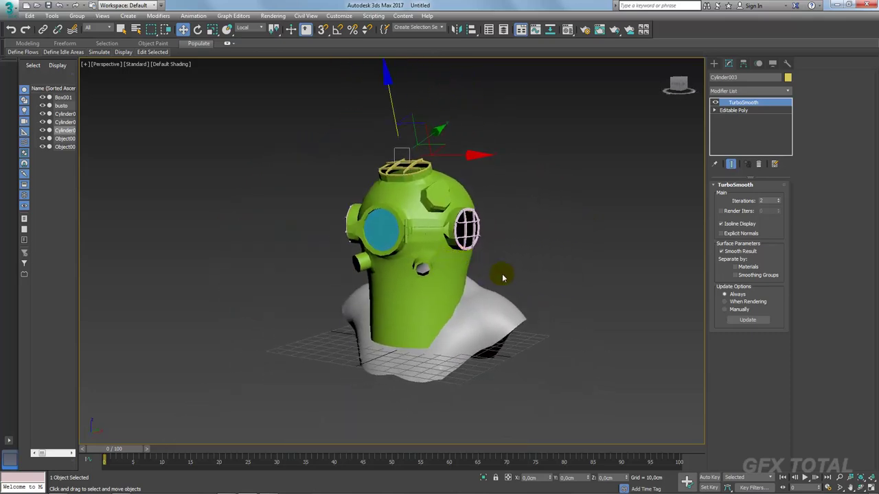
{"action": "scroll", "coordinate": [503, 278], "scroll_direction": "up", "scroll_amount": 3}
{"action": "middle_click_drag", "start_coordinate": [502, 276], "coordinate": [540, 298]}
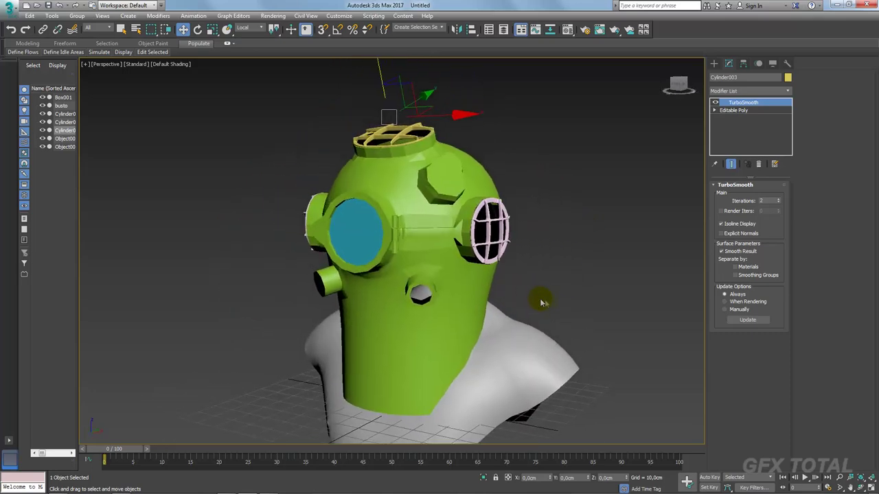